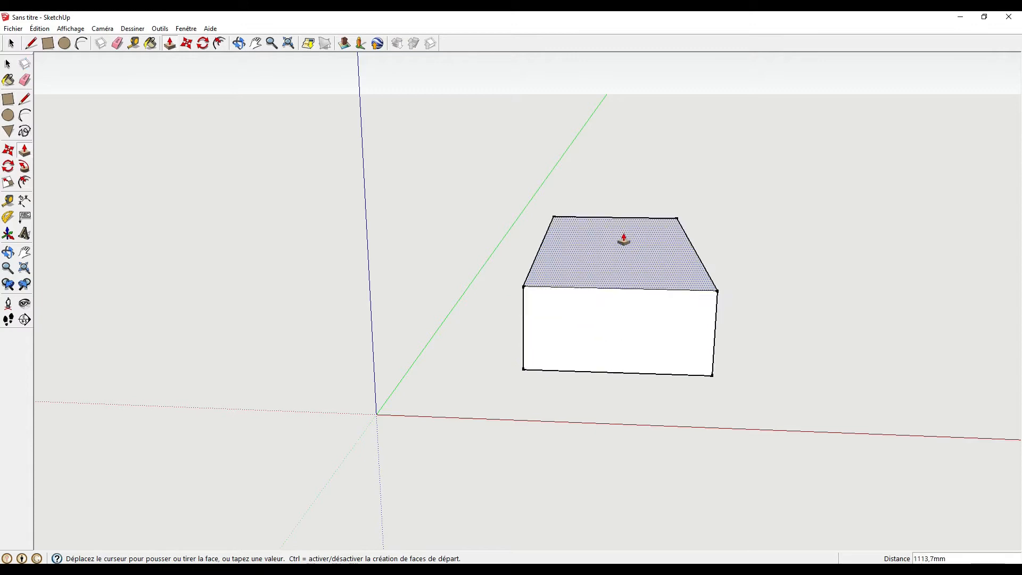
Step: Pull the box's top face up to a height of about 2583 mm
key(o)
drag(752, 258, 632, 296)
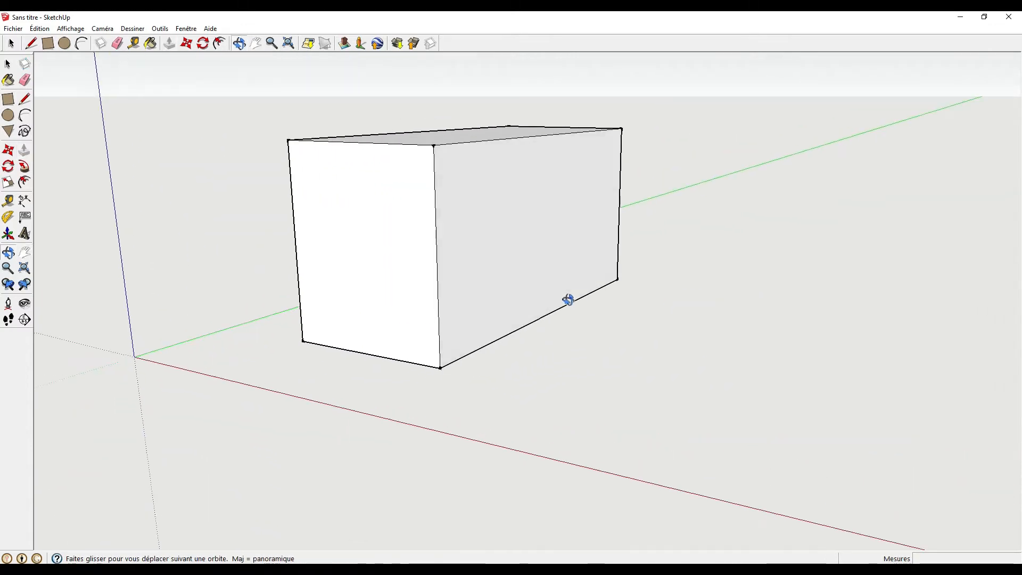
key(h)
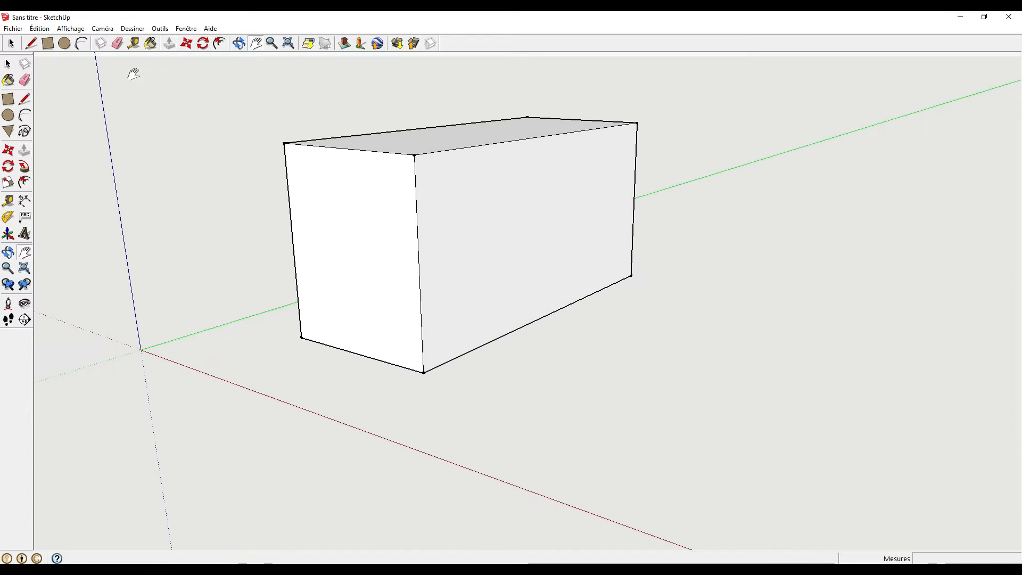
click(169, 44)
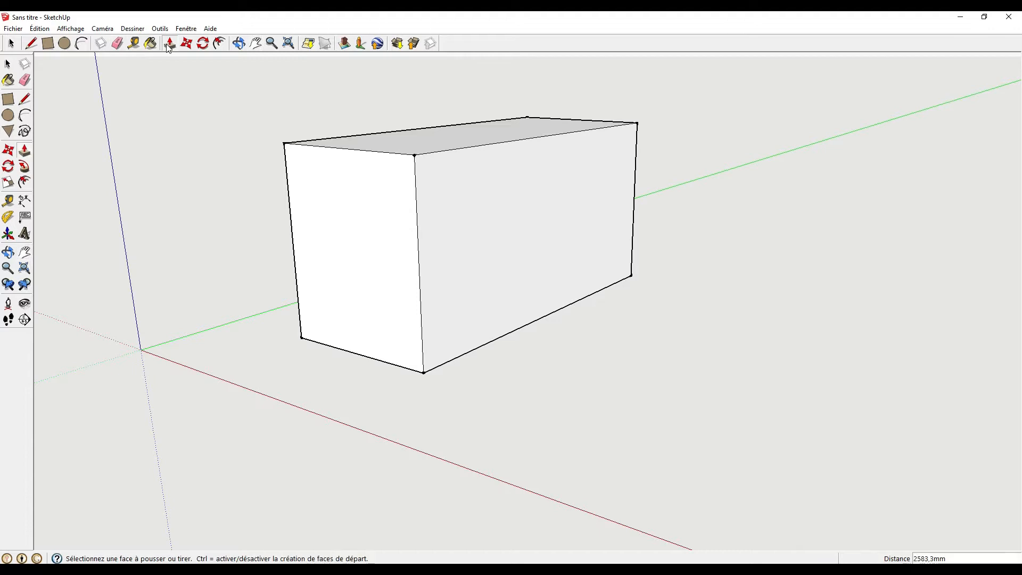
Step: Draw a large rectangle on the box's long side face, inset from the ends and top and reaching the bottom edge
click(48, 43)
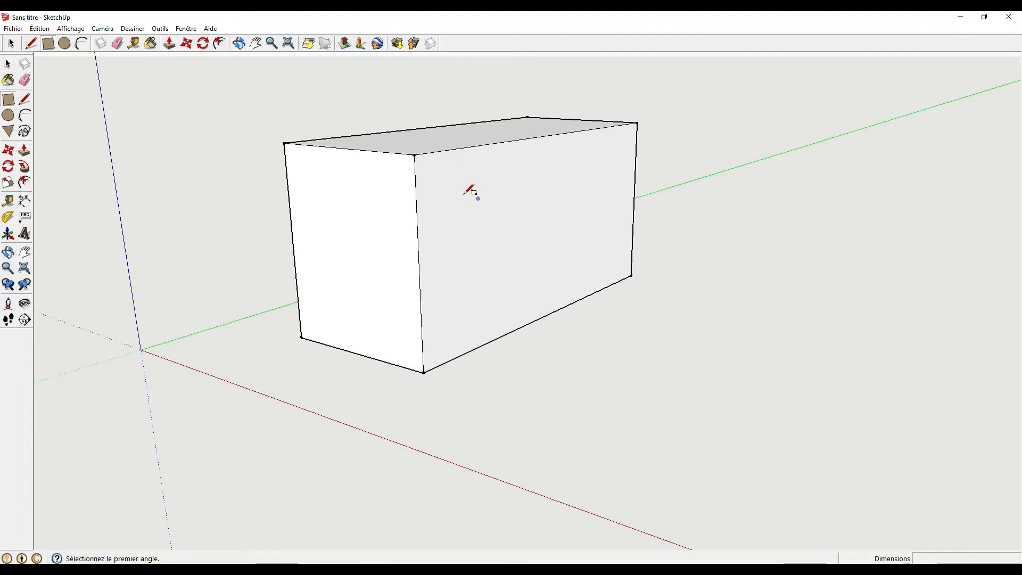
click(445, 184)
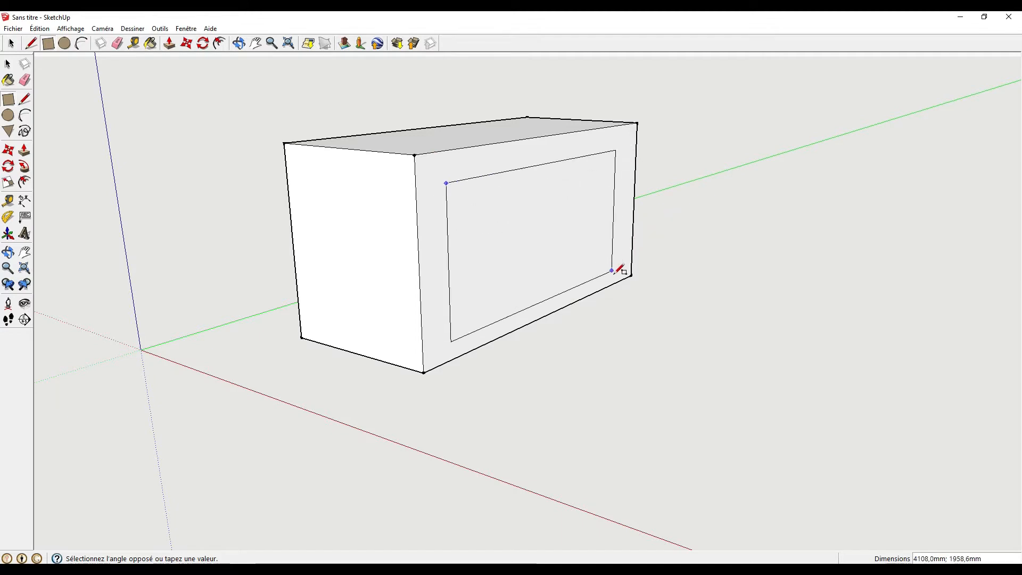
middle_drag(748, 266, 437, 240)
Step: Push the rectangle about 2187 mm through the box to leave a bench with two legs
click(170, 43)
click(462, 237)
click(498, 210)
middle_drag(778, 277, 197, 116)
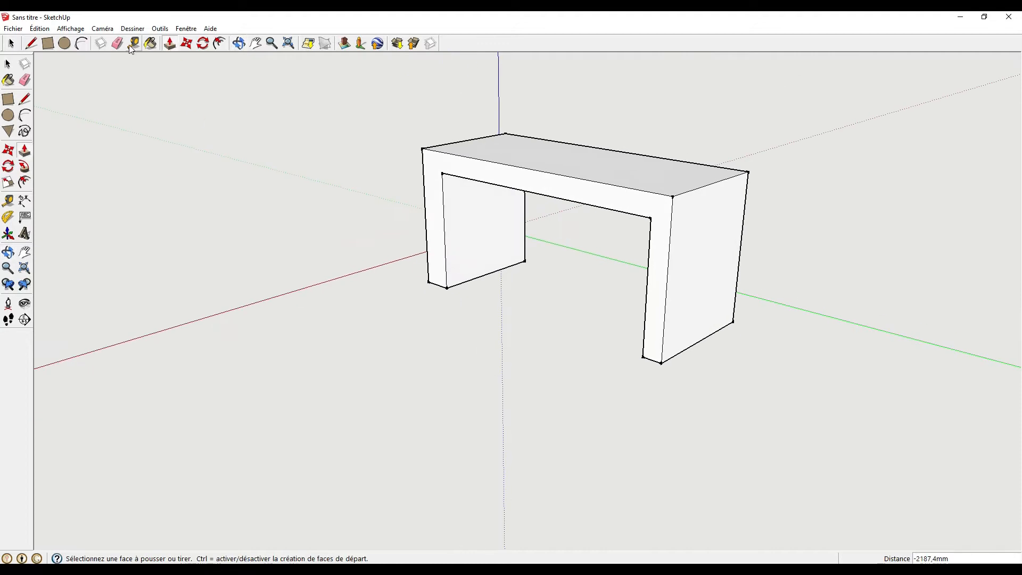
Step: Draw a circle near each end of the bench top, the first with a radius of about 466 mm
click(47, 43)
middle_drag(513, 189, 239, 138)
click(65, 42)
click(433, 191)
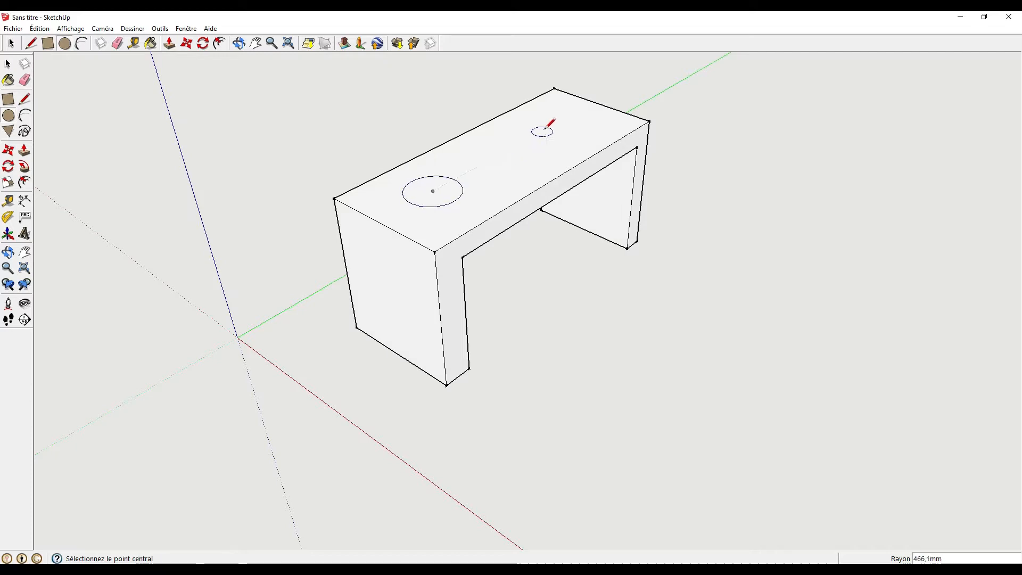
Step: Extrude the first circle up about 1941 mm and the second circle into a shorter cylinder
click(169, 44)
click(406, 190)
click(402, 67)
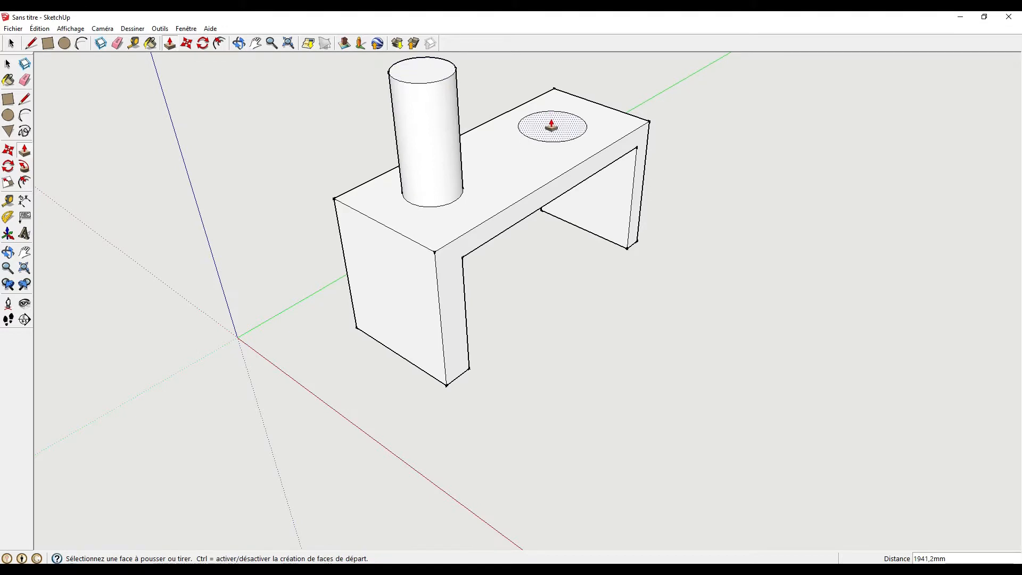
click(551, 126)
click(529, 64)
Step: Draw a third circle on the bench top in front of the tall cylinder and undo the extra circle beside the short cylinder
key(o)
drag(697, 237, 537, 165)
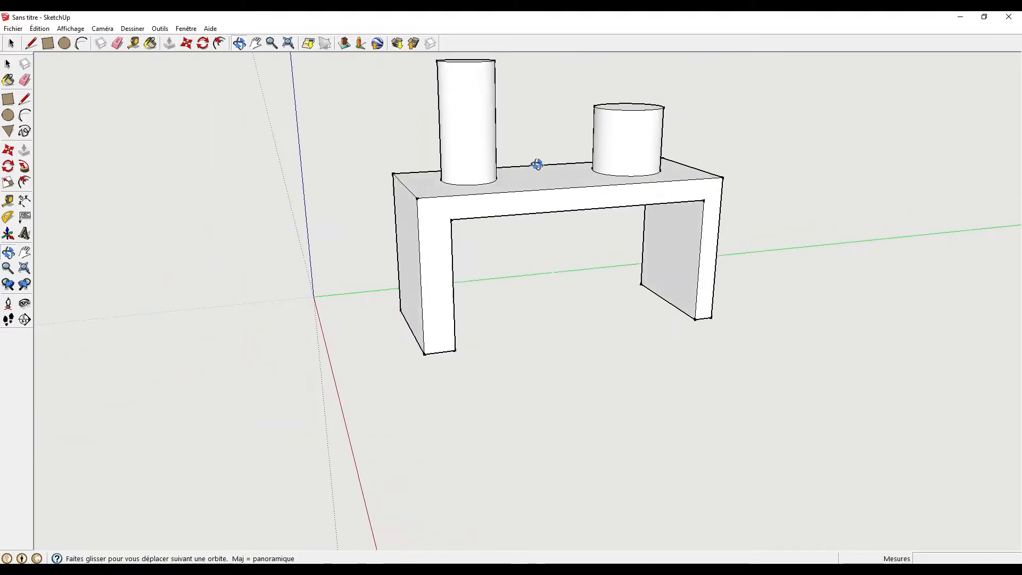
middle_drag(537, 164, 426, 229)
middle_drag(604, 237, 433, 145)
middle_drag(670, 244, 463, 315)
click(64, 44)
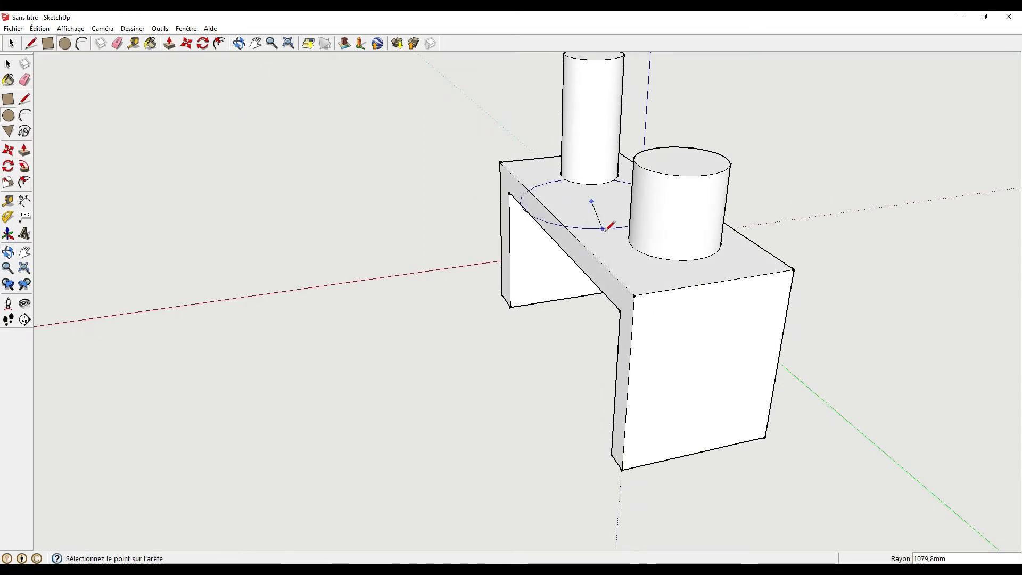
middle_drag(604, 216, 803, 233)
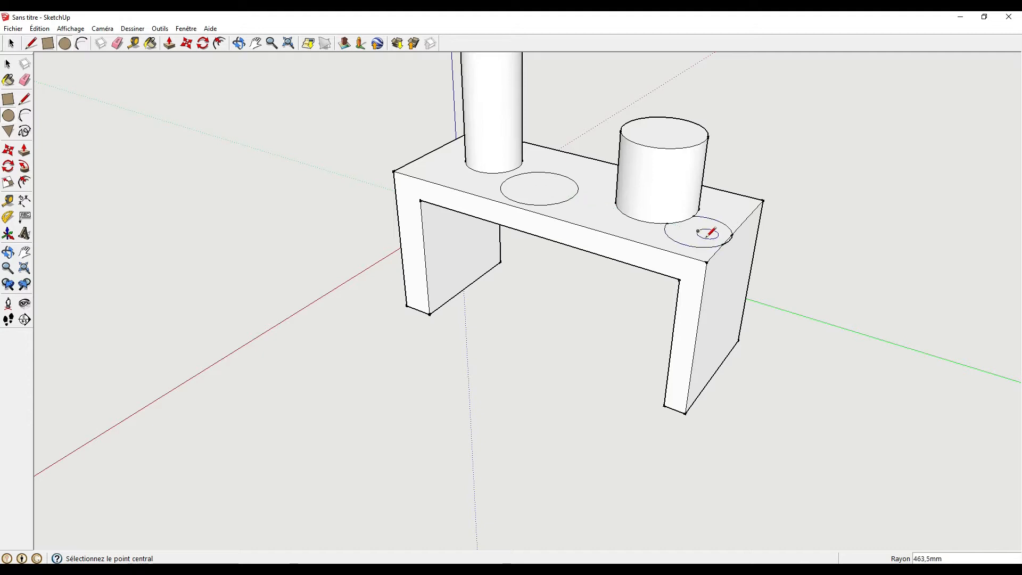
click(40, 29)
click(56, 41)
Step: Extrude the third circle into a medium-height cylinder and raise the short cylinder slightly
click(170, 43)
click(537, 187)
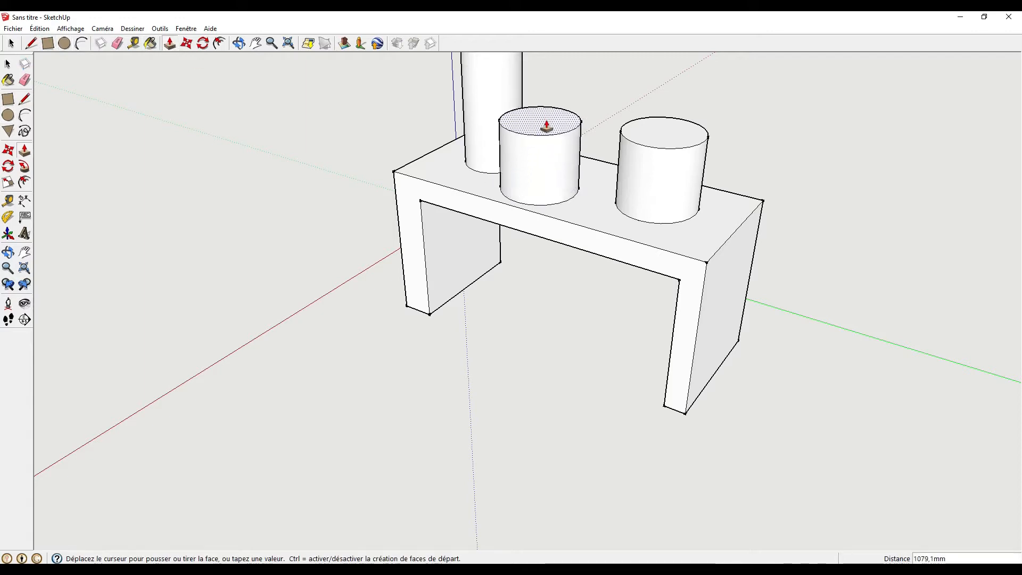
click(551, 78)
click(652, 128)
click(654, 116)
Step: Raise the tallest cylinder in two pulls, the second about 645 mm
middle_drag(501, 145, 397, 76)
click(399, 74)
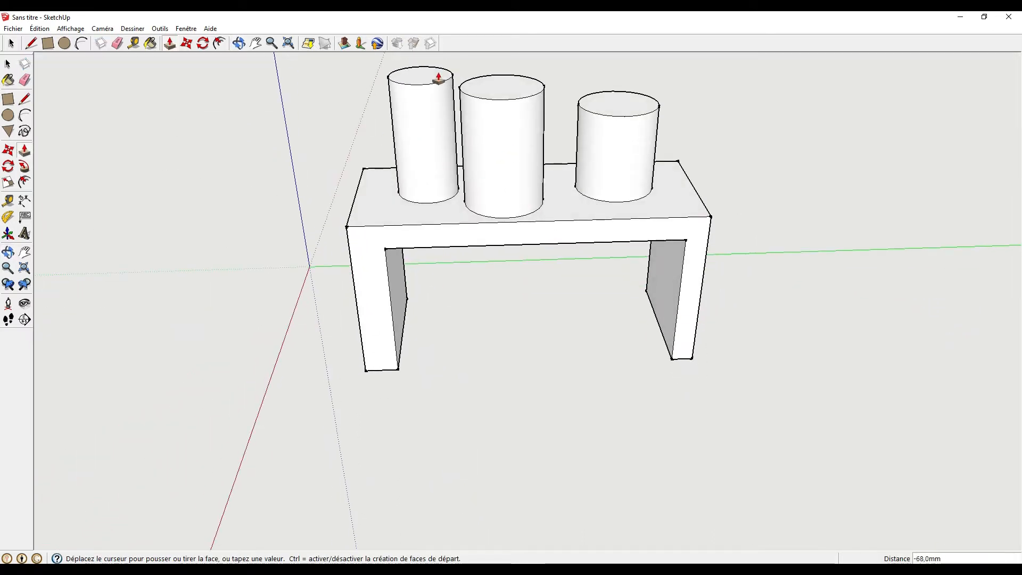
click(435, 63)
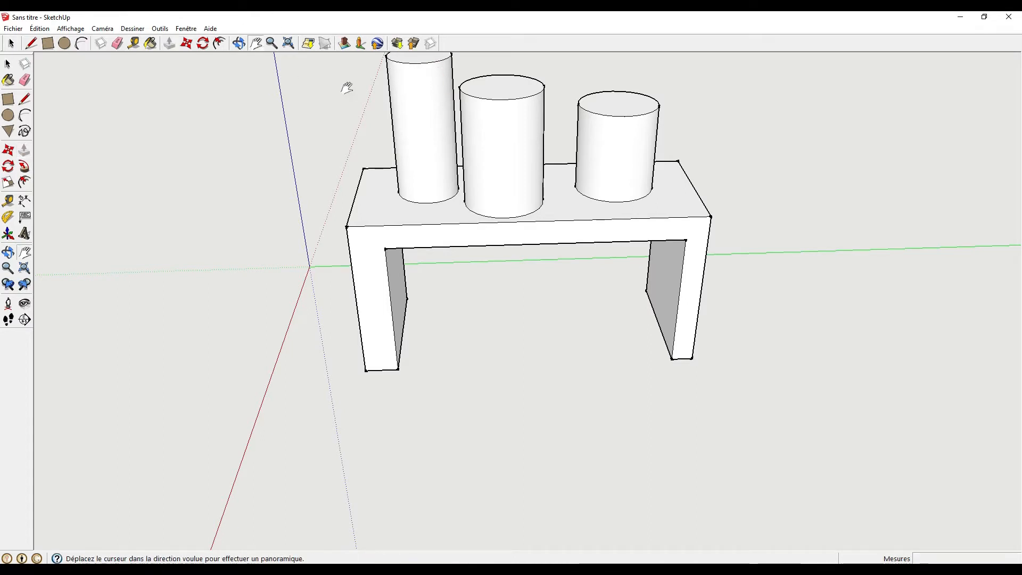
shift+middle_drag(346, 86, 383, 178)
click(437, 163)
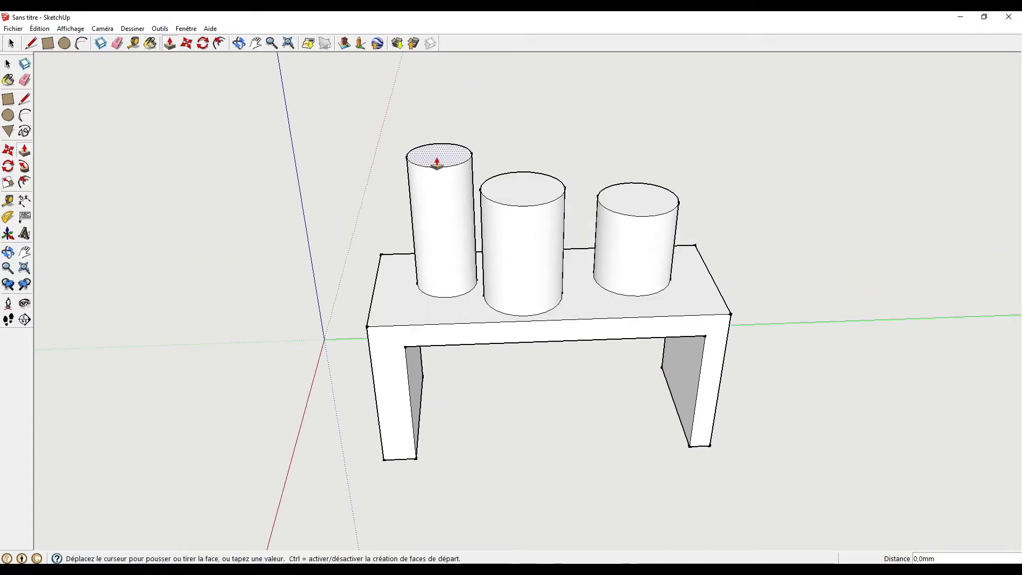
click(438, 119)
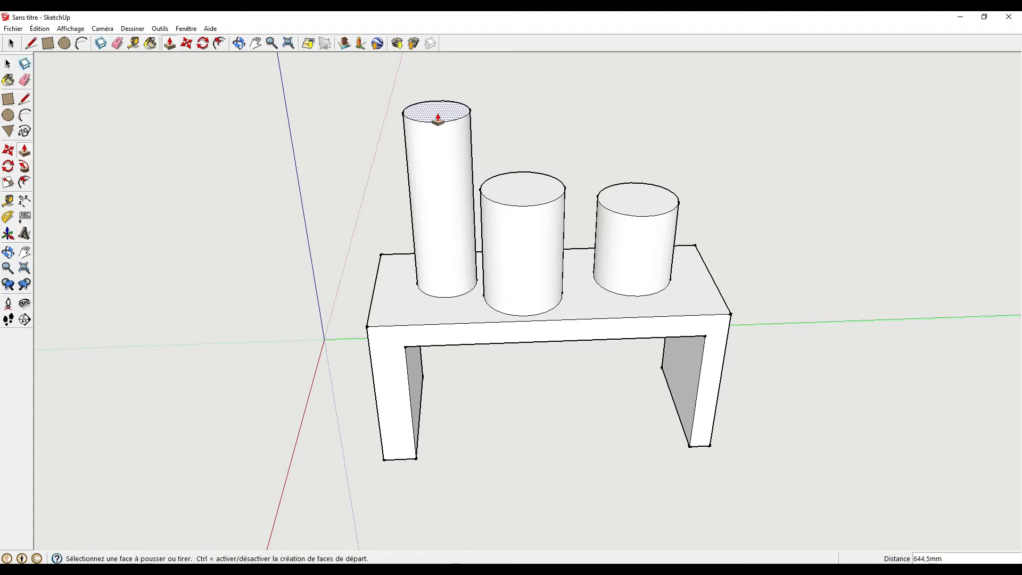
Step: Pull the bench's long front face outward about 1705 mm to deepen the bench
middle_drag(725, 319, 513, 338)
click(524, 331)
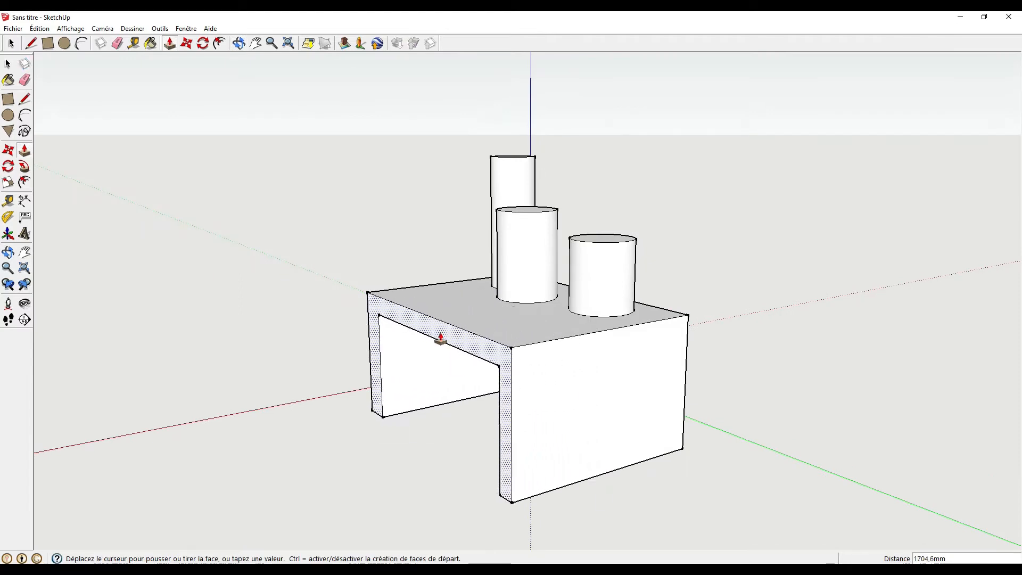
click(438, 338)
Step: Thicken both legs by pulling their side faces, and try raising the bench top face
click(555, 399)
click(607, 422)
middle_drag(506, 399, 541, 403)
click(449, 388)
click(412, 390)
click(437, 341)
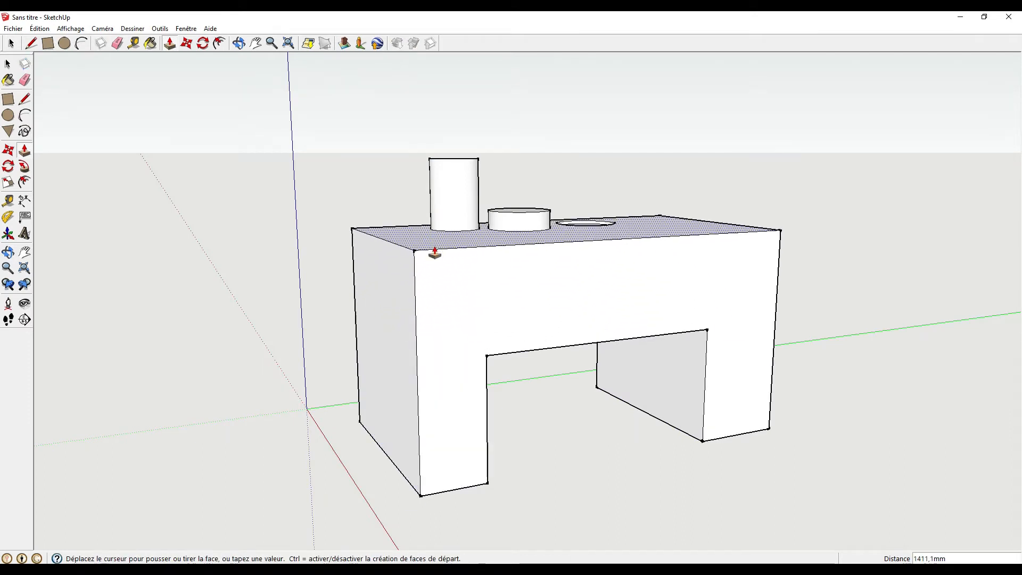
click(440, 345)
Step: Widen the leg at the short cylinder's end of the bench further
middle_drag(587, 403, 426, 395)
click(631, 394)
click(547, 398)
click(427, 393)
click(435, 394)
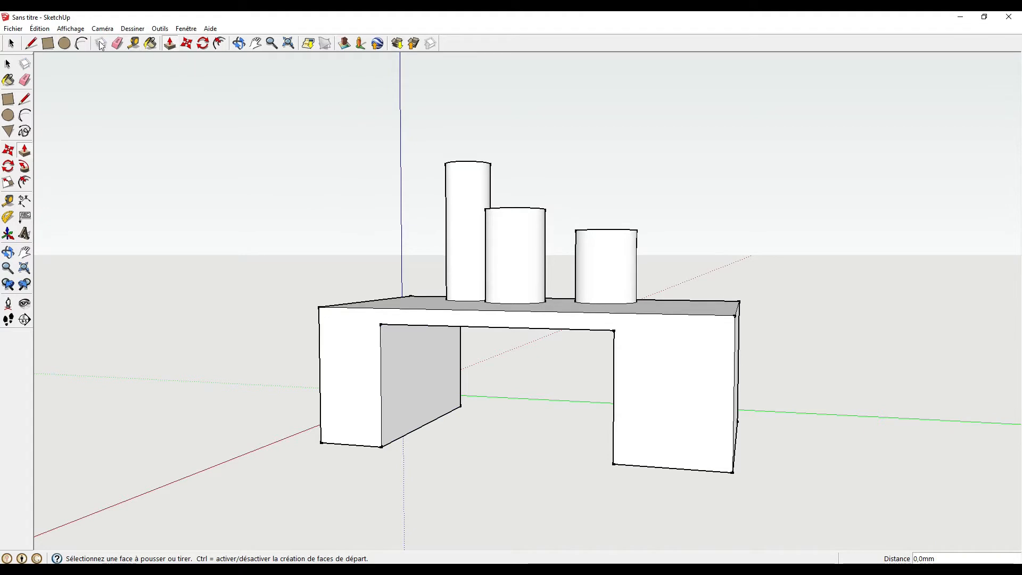
Step: Draw two concentric hexagons on each leg's front face, with radii of about 454 mm and 222 mm on the narrow leg
click(8, 131)
middle_drag(543, 346, 612, 356)
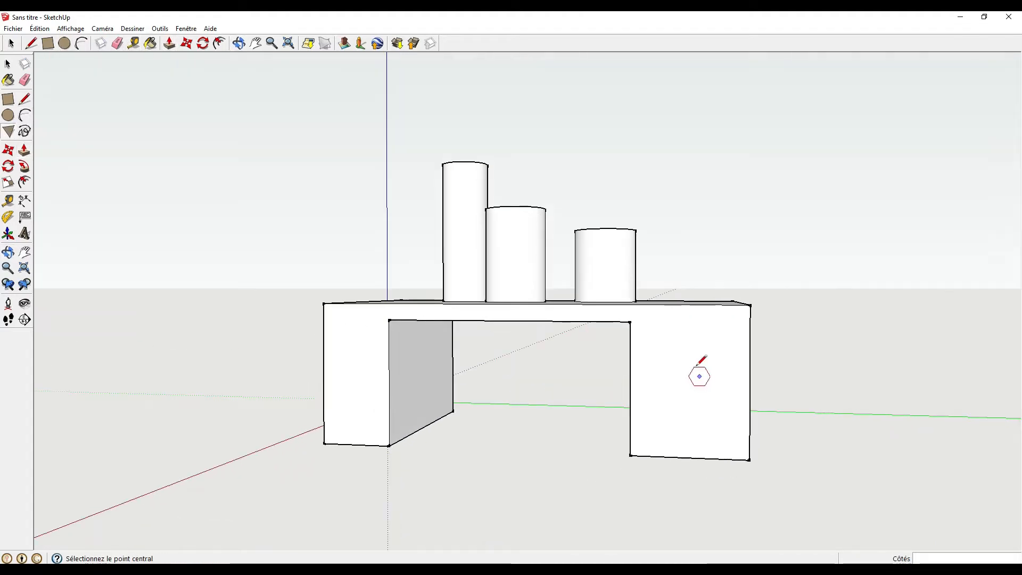
click(685, 373)
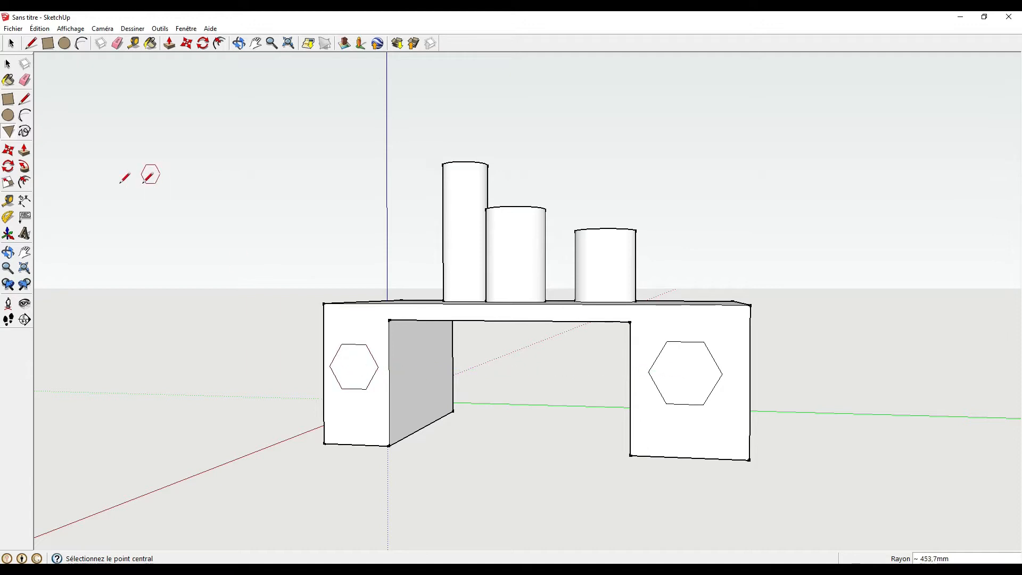
click(11, 132)
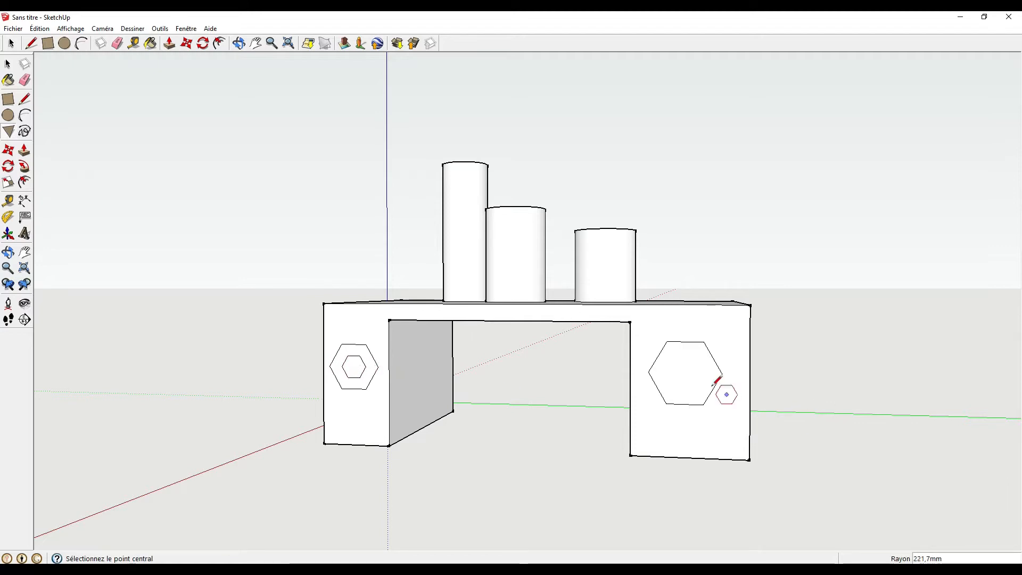
Step: Push the narrow leg's hexagonal ring back about 3978 mm to the rear face
middle_drag(730, 378, 256, 149)
click(166, 43)
click(433, 385)
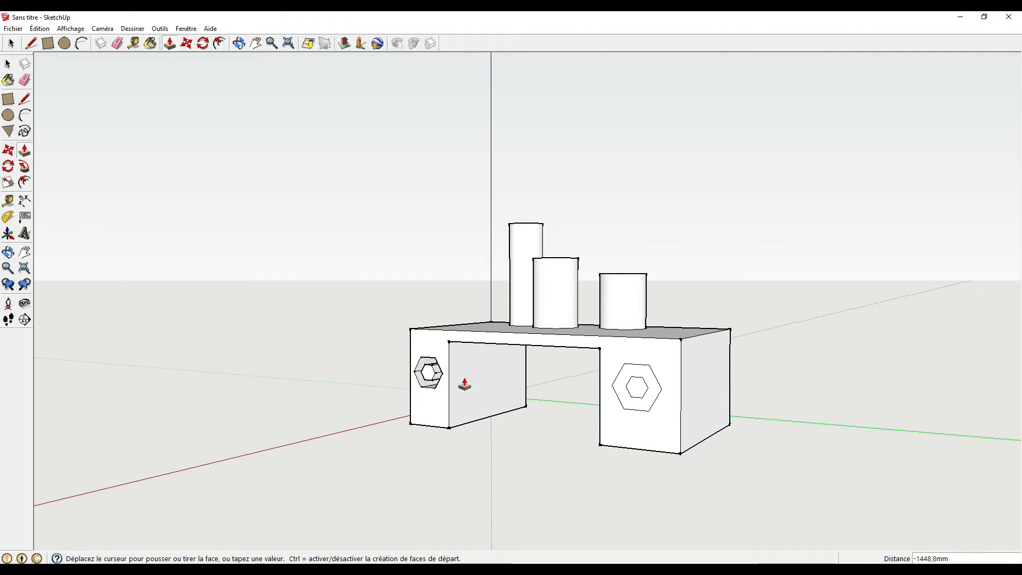
middle_drag(449, 390, 657, 373)
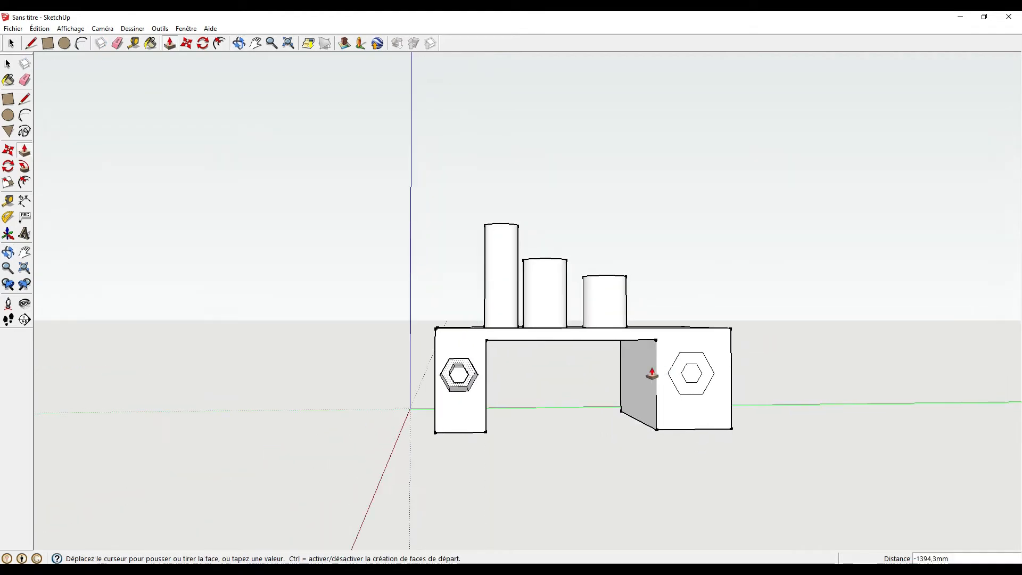
middle_drag(458, 372, 638, 393)
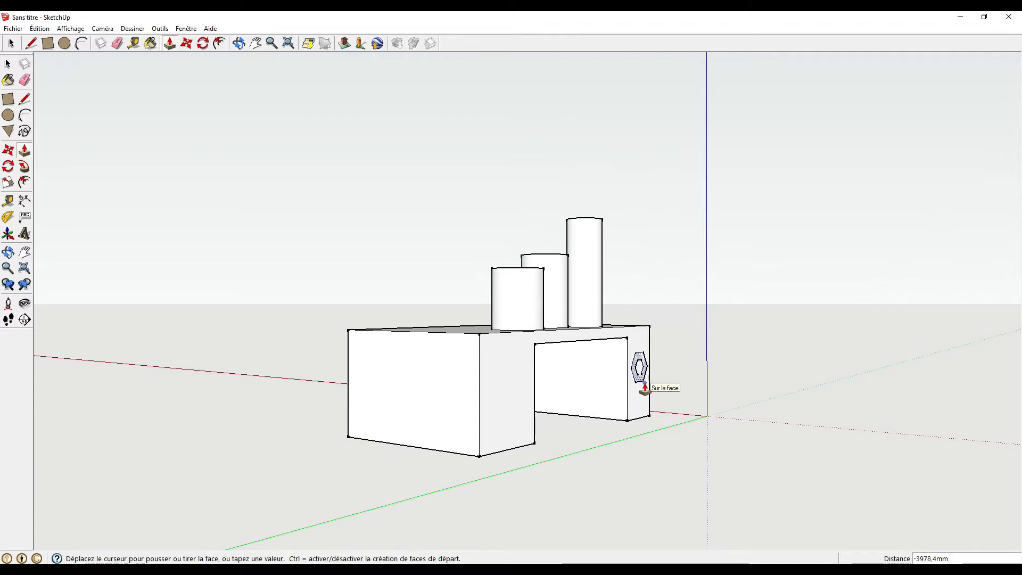
click(649, 393)
Step: Push the narrow leg's inner hexagon back about 3978 mm, level with the ring
middle_drag(626, 407, 527, 410)
middle_drag(621, 432, 561, 409)
middle_drag(695, 403, 440, 382)
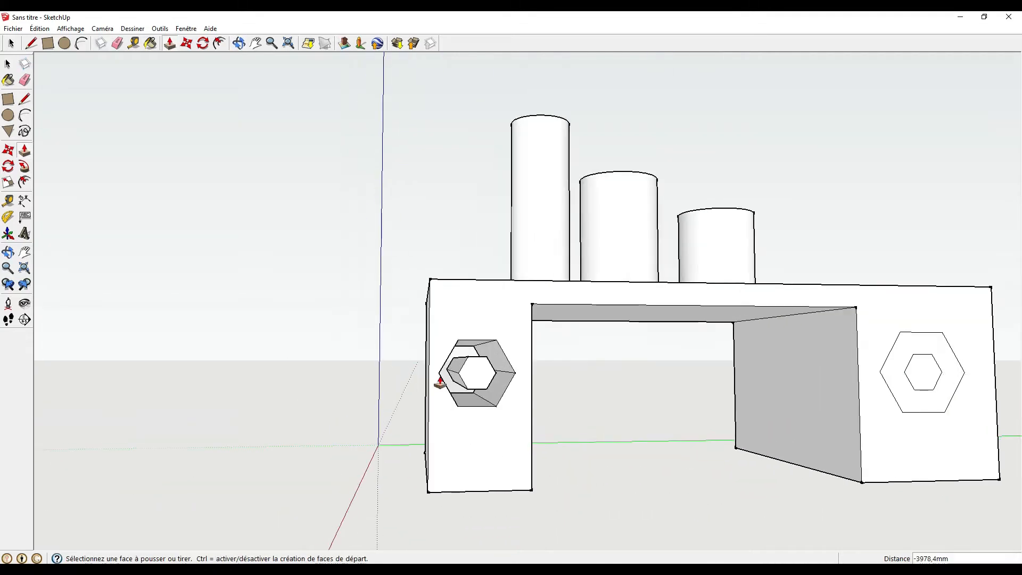
scroll(440, 382, up, 2)
click(448, 372)
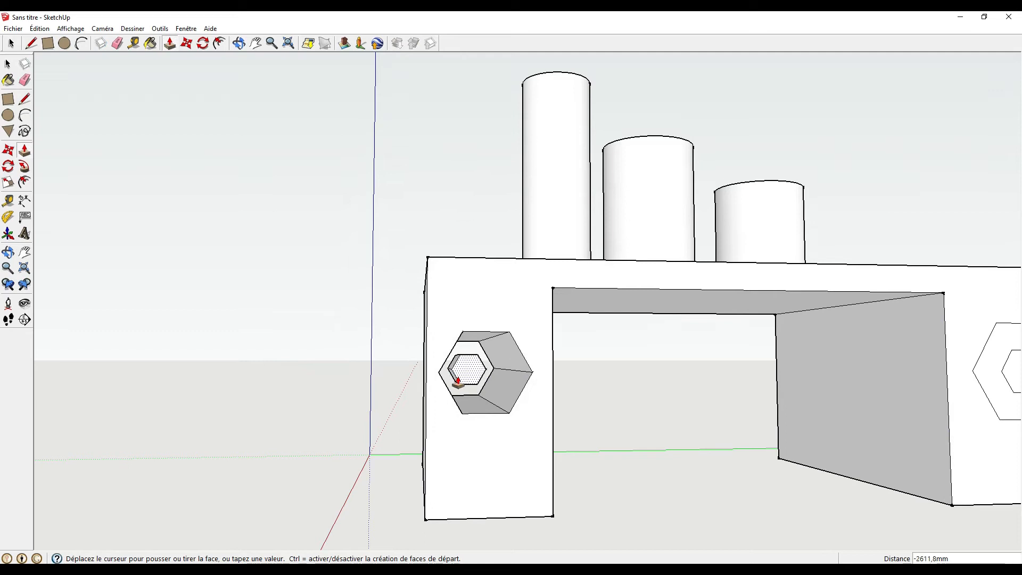
click(450, 381)
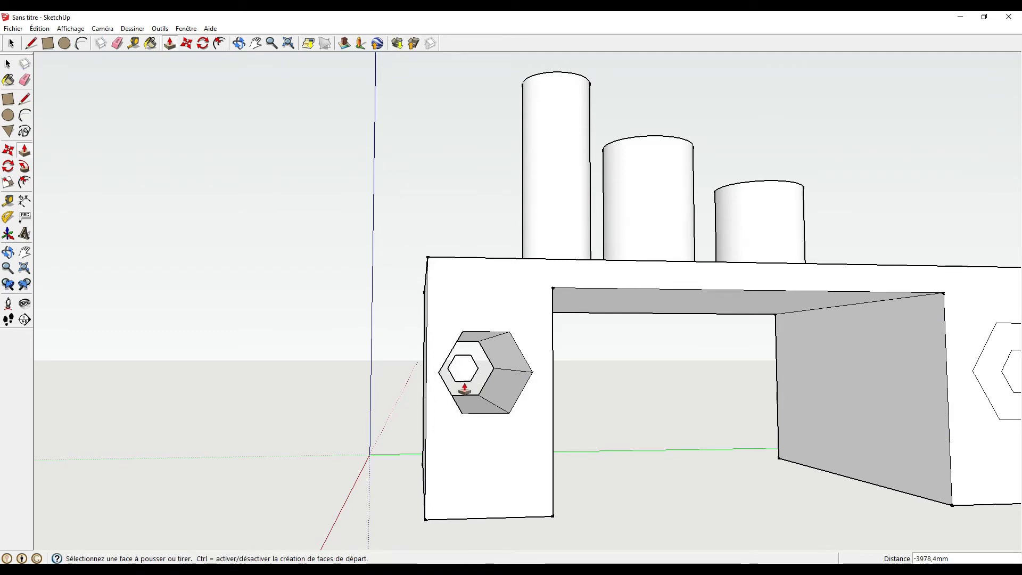
Step: Erase the leftover inner hexagon at the rear of the narrow leg's hole
scroll(409, 389, down, 5)
middle_drag(409, 389, 725, 411)
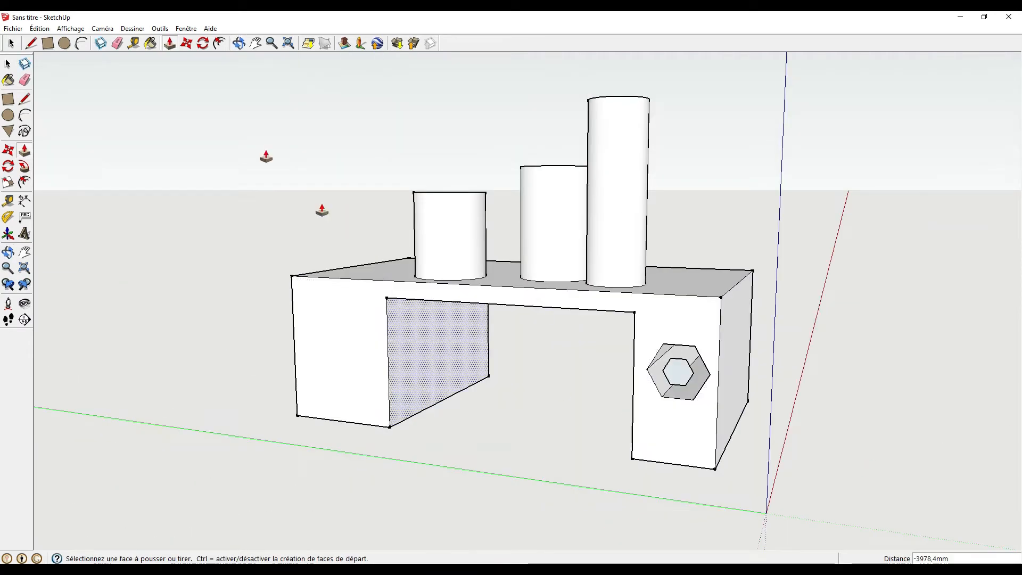
click(117, 43)
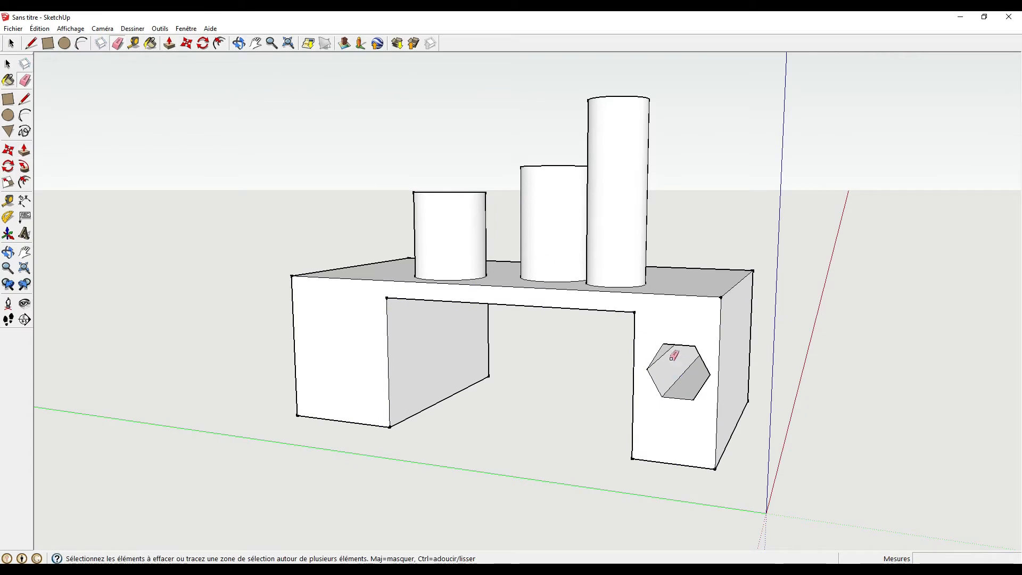
Step: Push the wide leg's inner hexagon through the leg's full depth
middle_drag(703, 372, 405, 320)
click(168, 43)
click(623, 360)
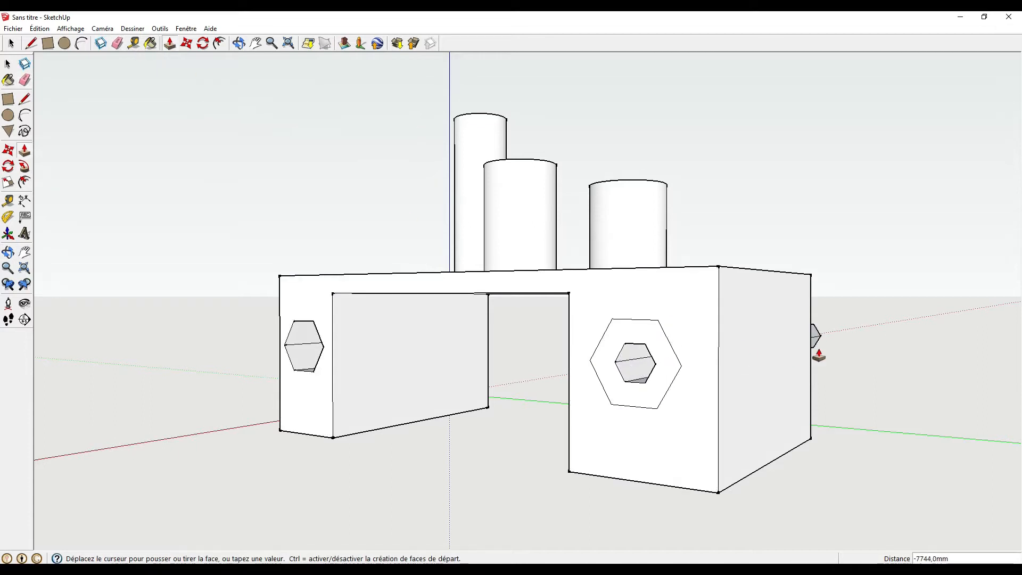
middle_drag(564, 353, 516, 399)
click(479, 382)
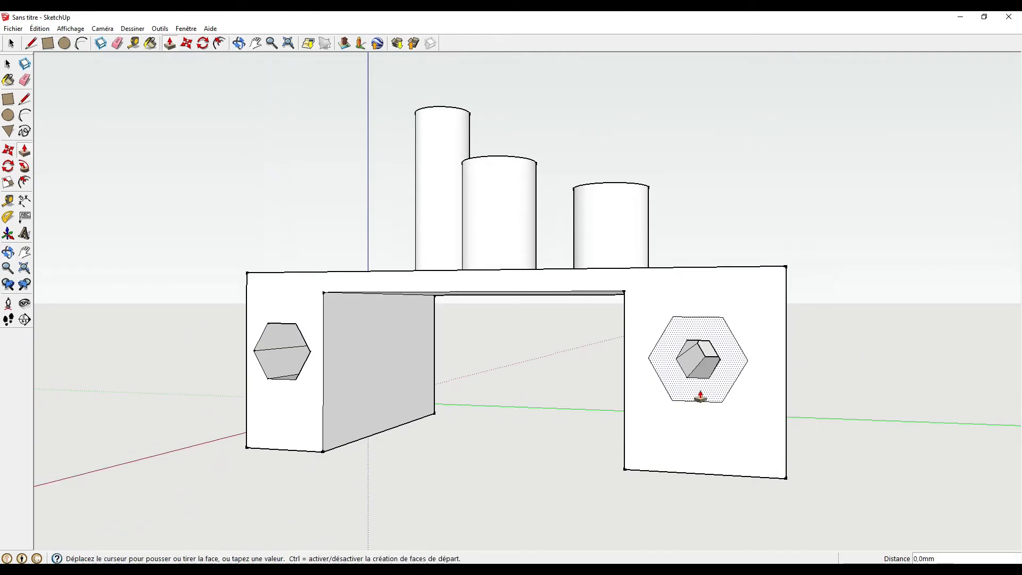
Step: Push the wide leg's surrounding hexagonal ring through to open a full-size hexagonal hole
click(666, 400)
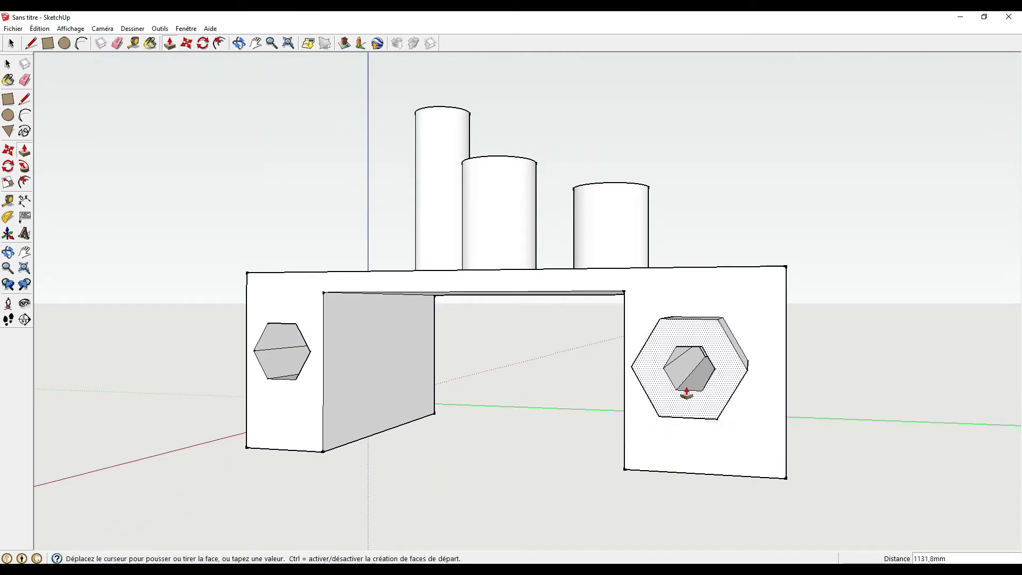
click(714, 387)
middle_drag(714, 386, 520, 365)
Step: Draw a ground-level rectangle in front of the bench, starting from the narrow leg's inner front corner and spanning the gap between the legs
click(48, 44)
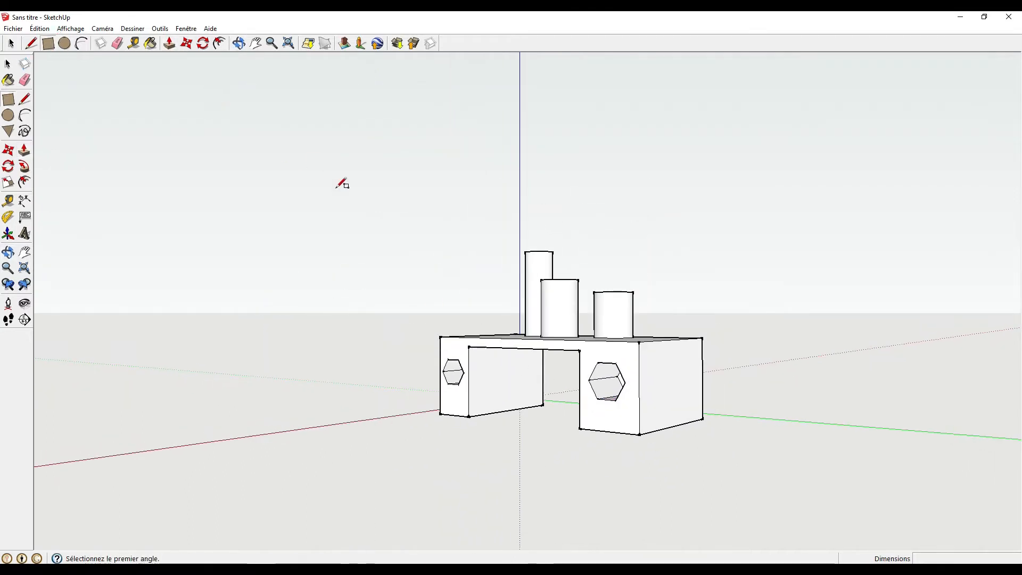
middle_drag(288, 262, 516, 405)
click(471, 410)
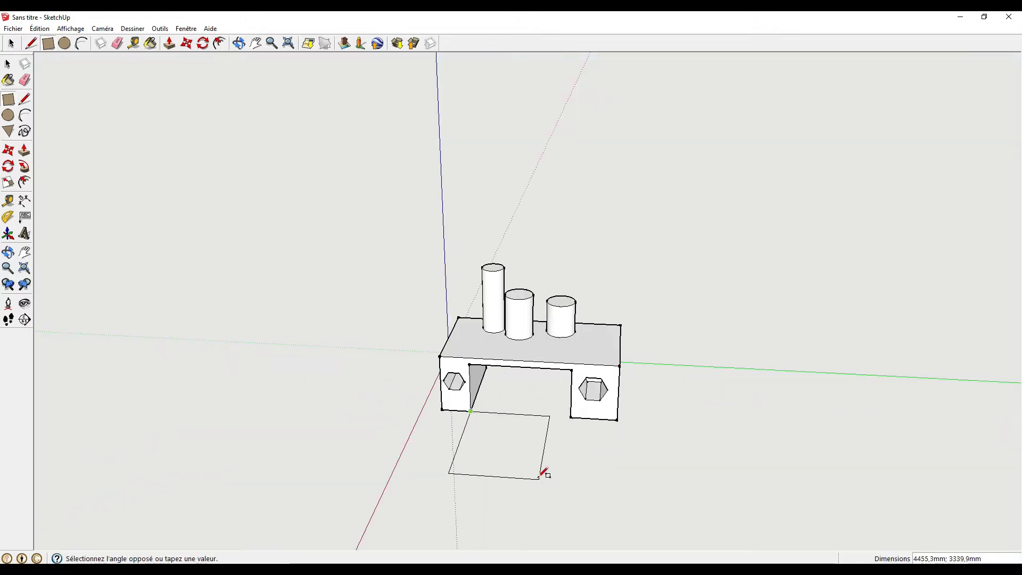
click(557, 482)
Step: Extrude the rectangle in front of the bench upward about 2209 mm into a block
middle_drag(708, 490, 538, 436)
click(169, 43)
click(446, 427)
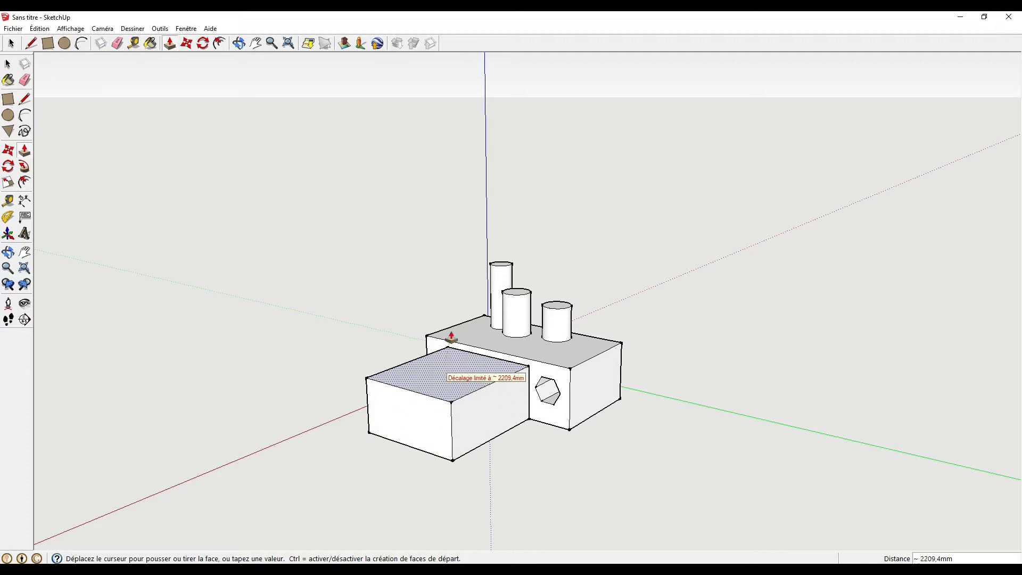
click(455, 367)
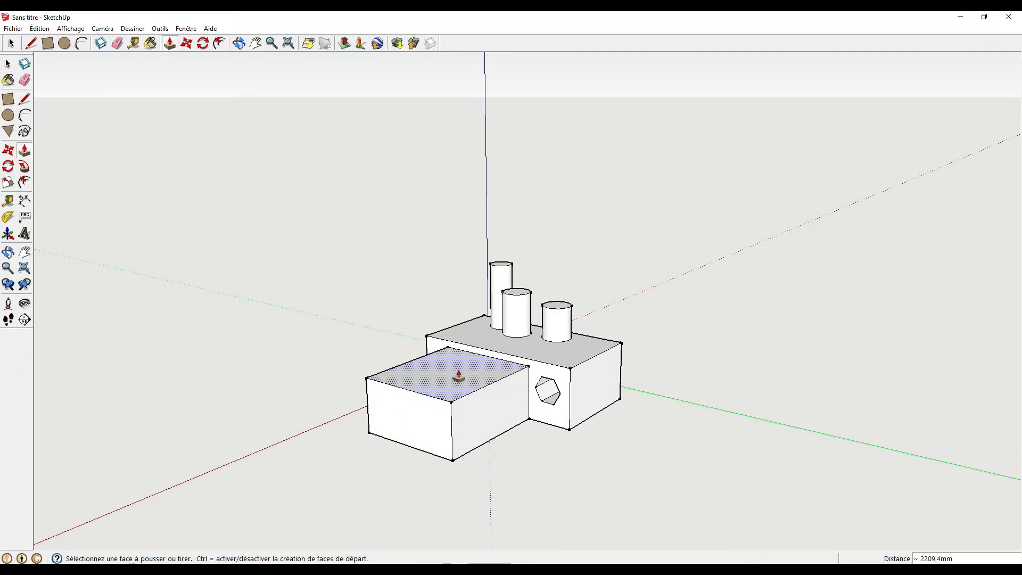
Step: Adjust the front block's two side faces with Push/Pull and extend its front face about 1446 mm
click(491, 421)
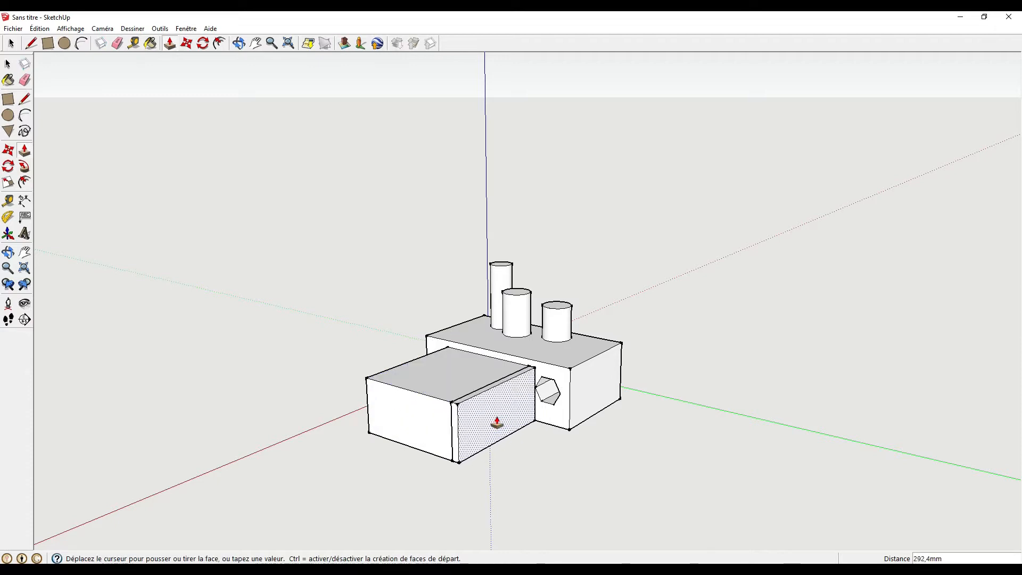
click(358, 393)
middle_drag(358, 393, 576, 409)
click(555, 420)
click(549, 421)
click(610, 429)
click(631, 441)
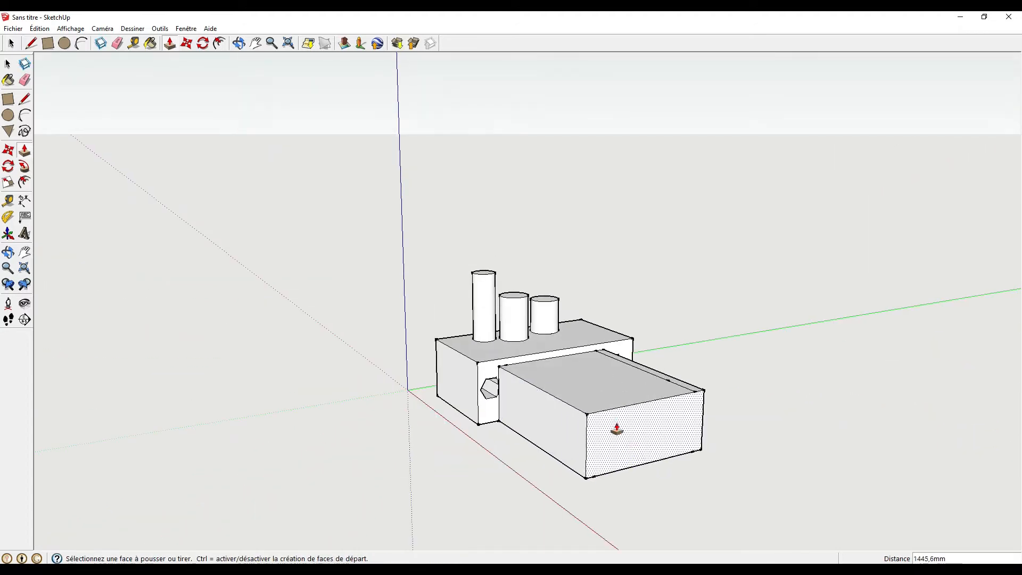
Step: Raise the front block's top face by about 283 mm and another 1424 mm, and erase the stray vertical edge on its side
click(593, 379)
click(595, 368)
middle_drag(735, 428, 488, 410)
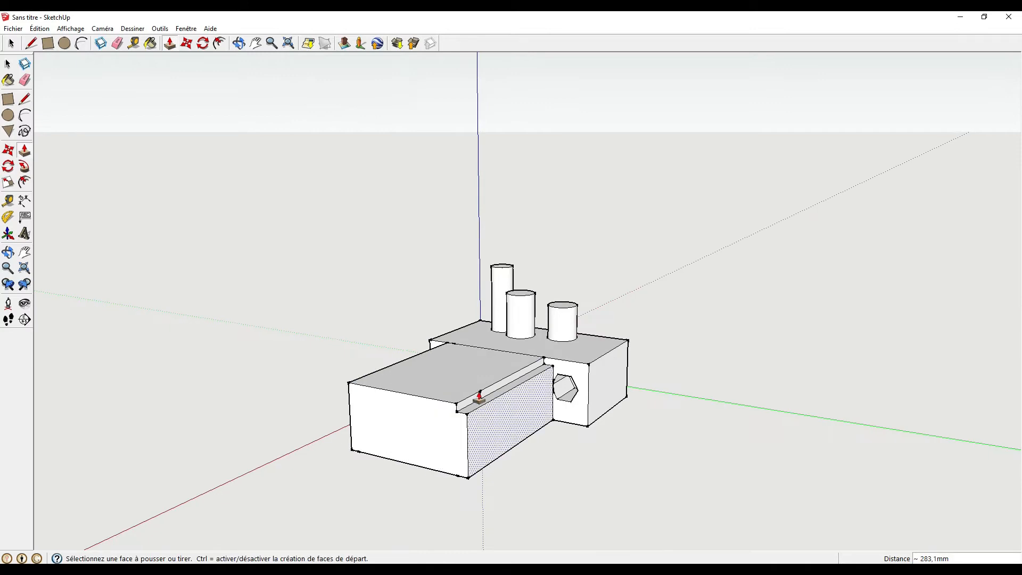
click(474, 370)
click(481, 347)
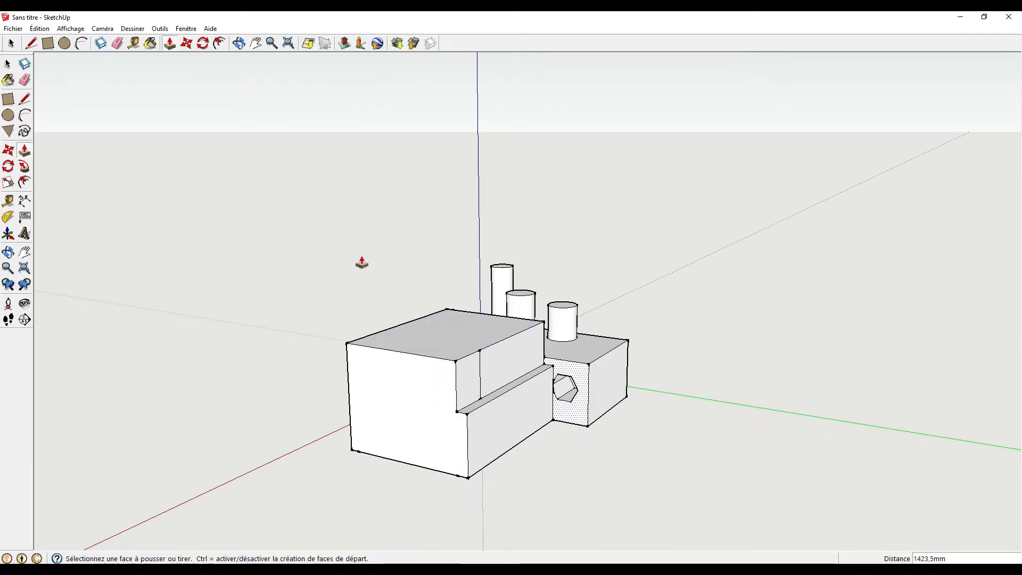
click(119, 44)
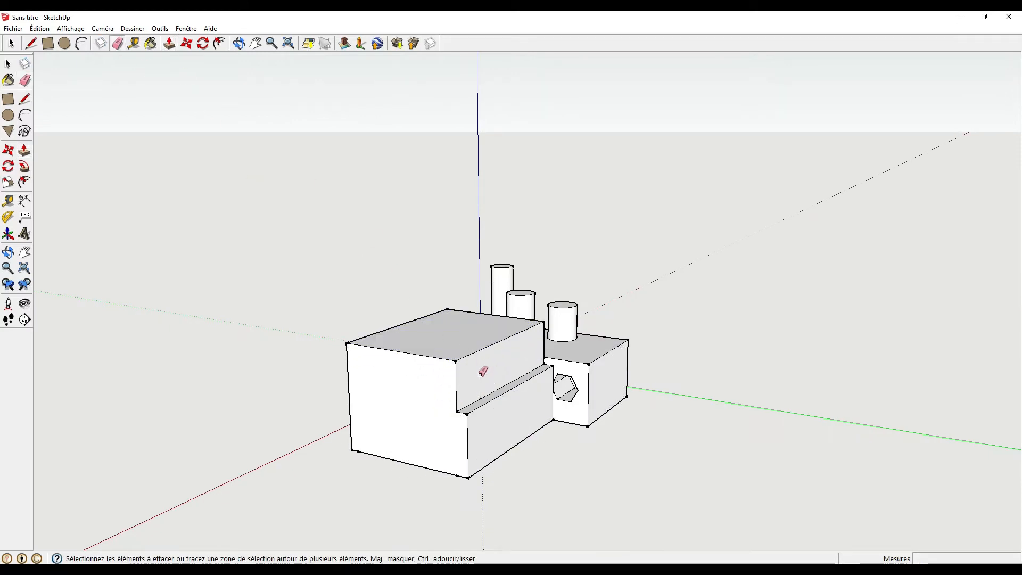
Step: Draw a hexagon on each level of the front block's stepped side, the upper one about 567 mm in radius
mouse_move(623, 410)
middle_down()
mouse_move(196, 392)
mouse_move(486, 324)
mouse_move(382, 406)
mouse_move(479, 360)
mouse_move(415, 265)
middle_up()
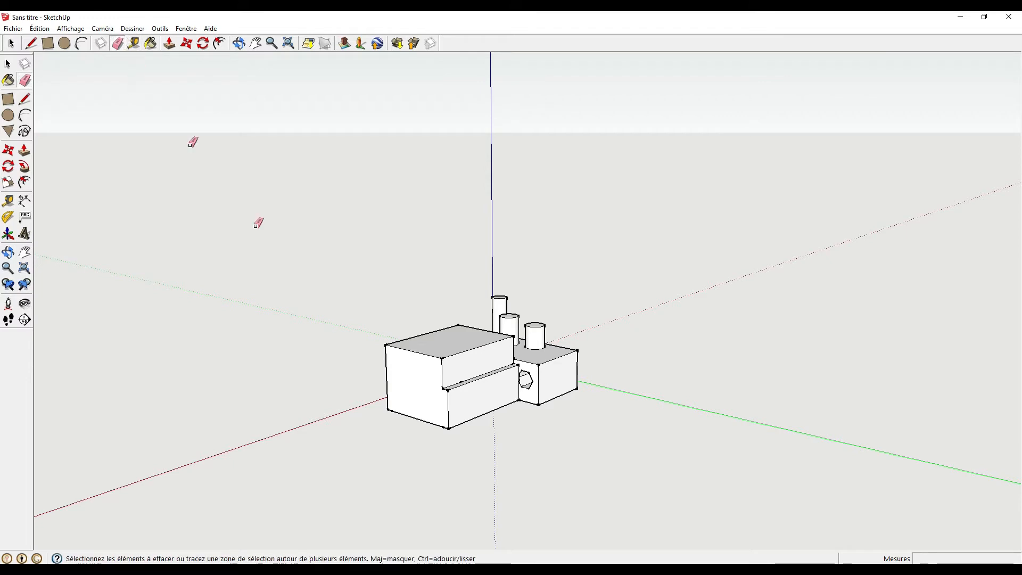
middle_drag(457, 381, 415, 371)
drag(634, 379, 212, 358)
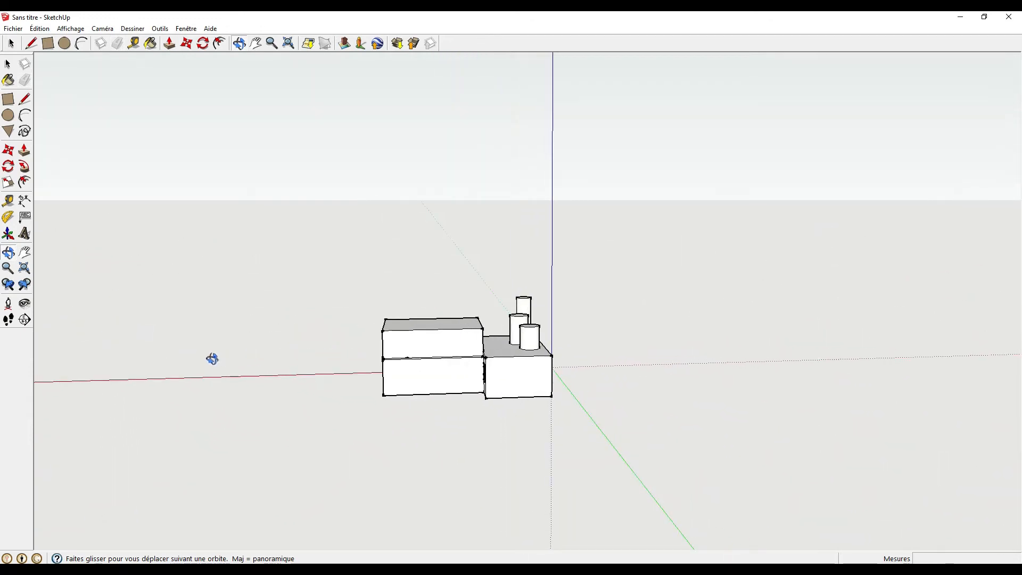
drag(298, 350, 596, 399)
click(8, 131)
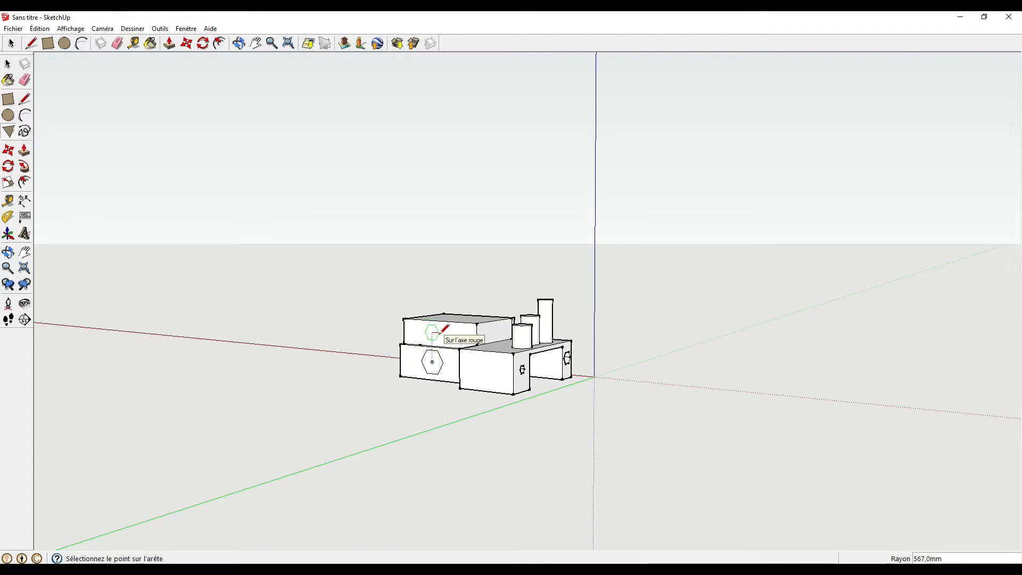
Step: Extrude both hexagons outward from the stepped side, making the upper prism longer than the lower one
key(p)
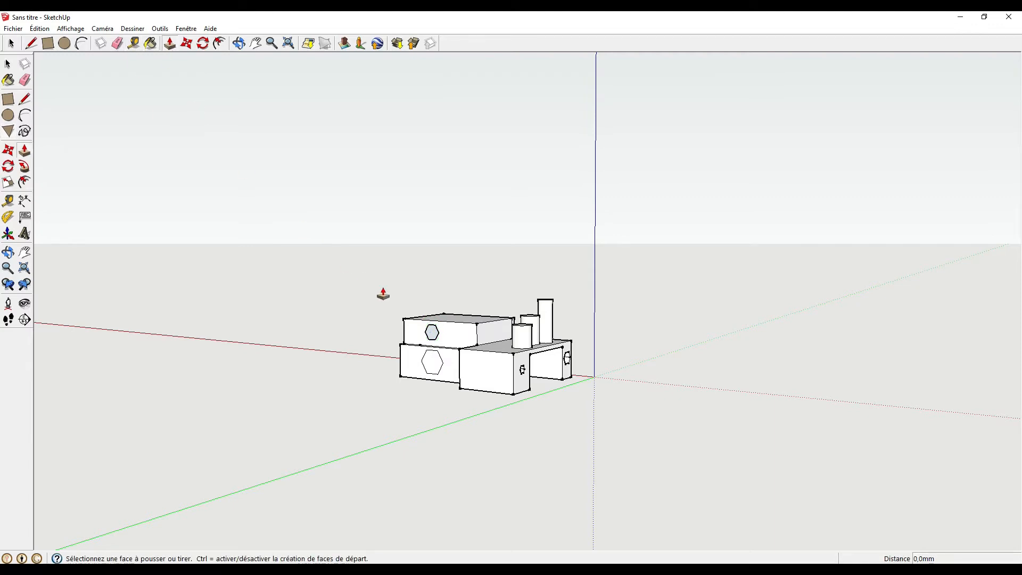
click(431, 334)
click(373, 341)
click(422, 364)
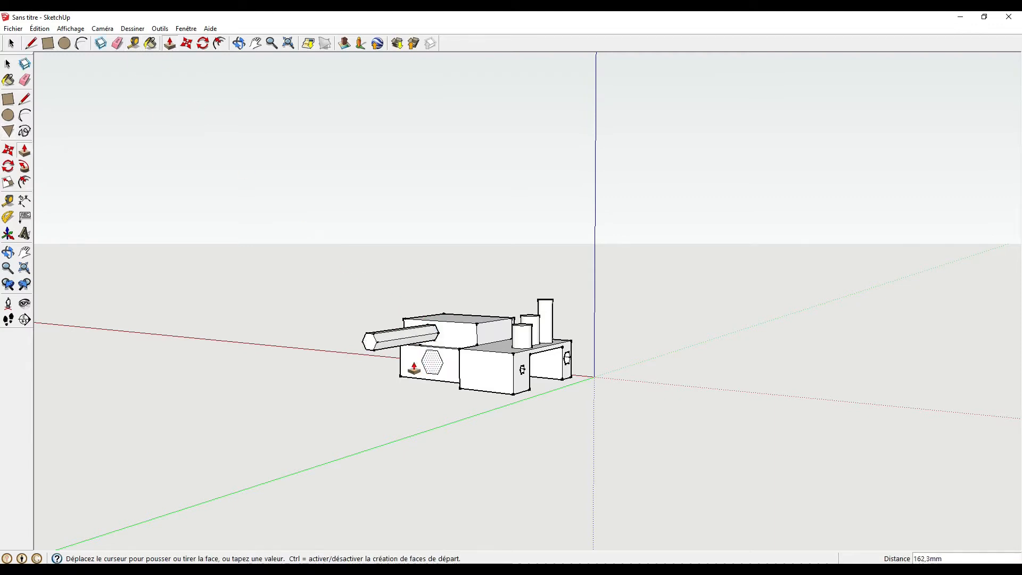
click(397, 366)
Step: Draw a large circle on the front block's top face and extrude it upward into a tall cylinder
middle_drag(559, 394, 632, 403)
click(65, 44)
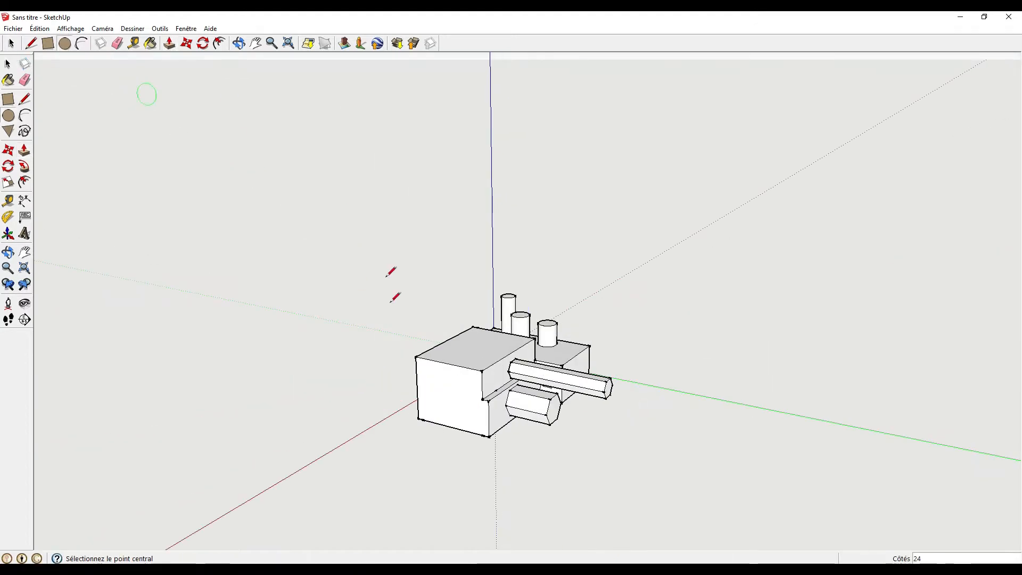
click(509, 351)
middle_drag(355, 248, 532, 373)
key(p)
click(537, 383)
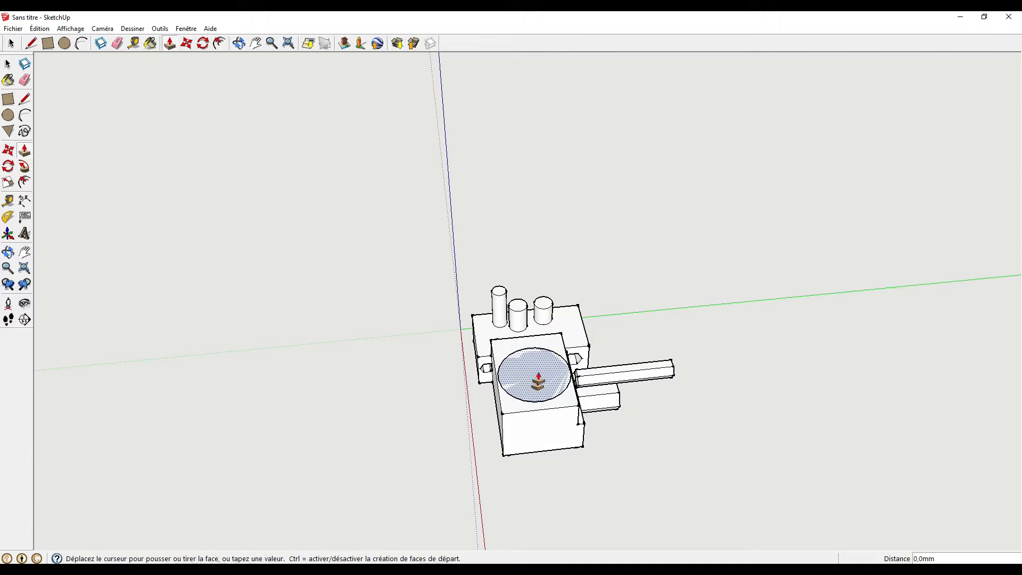
click(526, 250)
Step: Draw two small circles on the tall cylinder's curved side
middle_drag(525, 250, 320, 269)
click(170, 44)
click(65, 43)
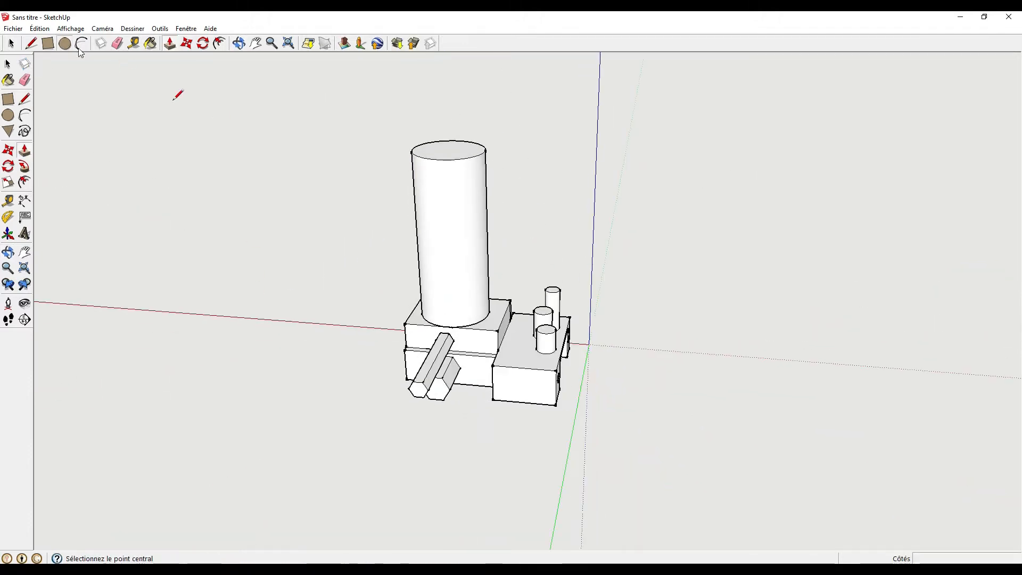
click(447, 231)
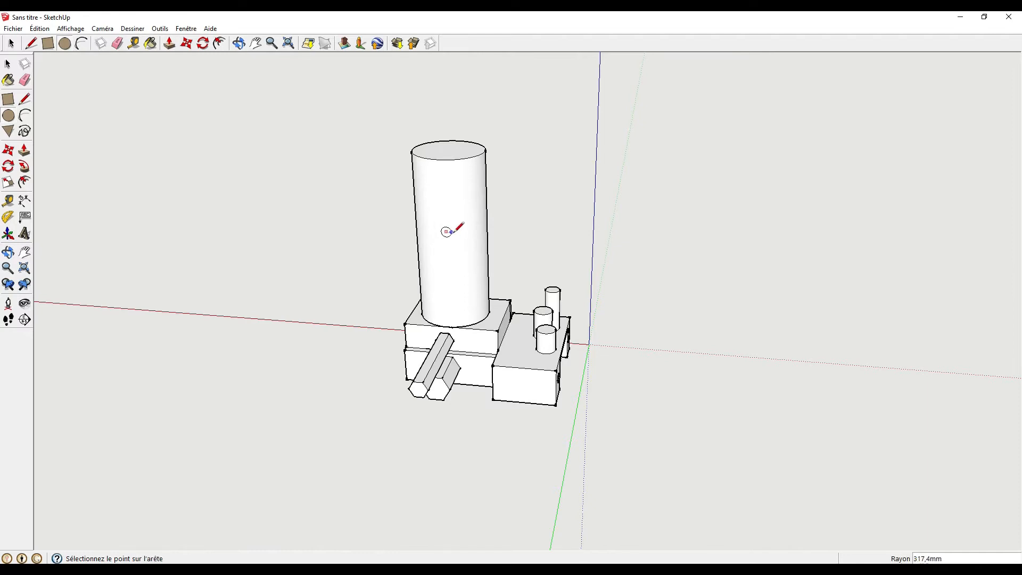
middle_drag(736, 268, 443, 204)
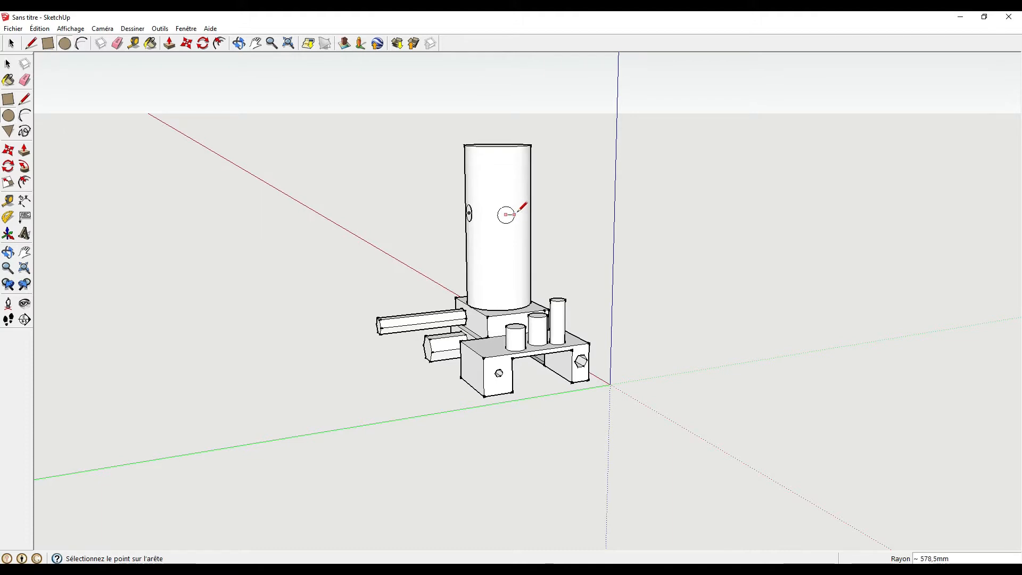
Step: Try to push or pull the small circles on the tall cylinder's curved side
click(169, 43)
middle_drag(354, 201, 552, 240)
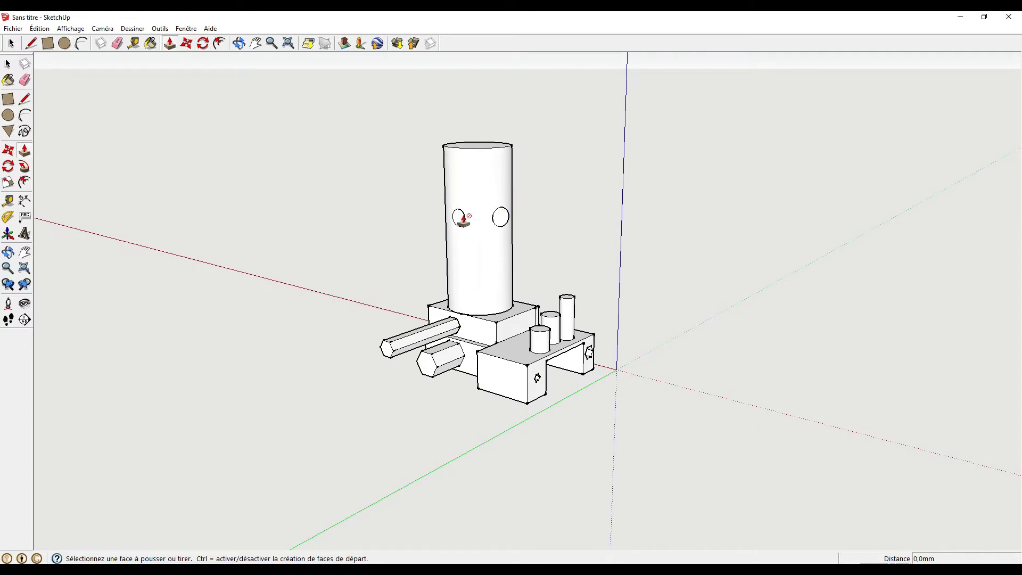
middle_drag(559, 235, 566, 230)
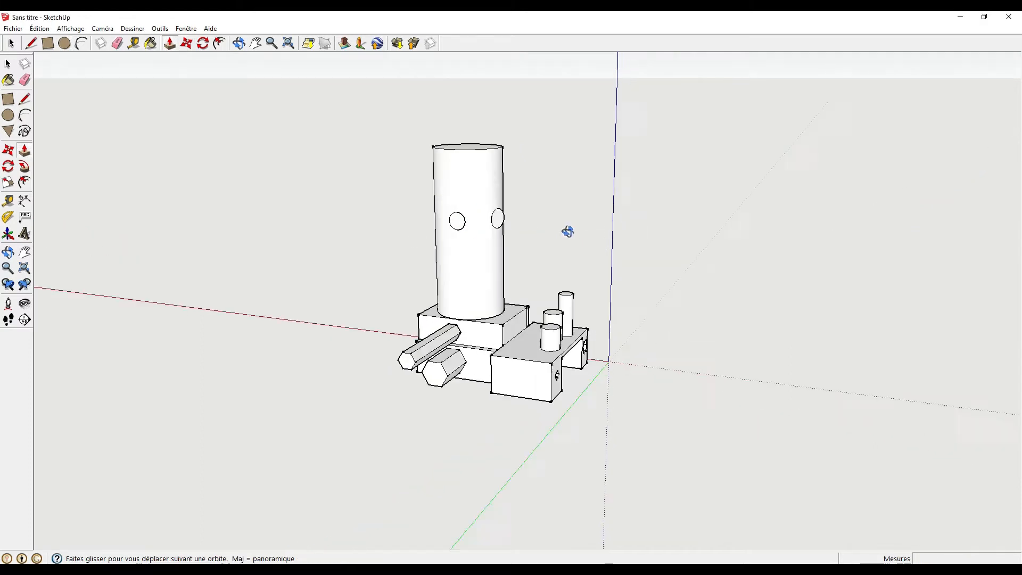
scroll(456, 224, up, 5)
scroll(449, 239, up, 3)
scroll(450, 228, down, 1)
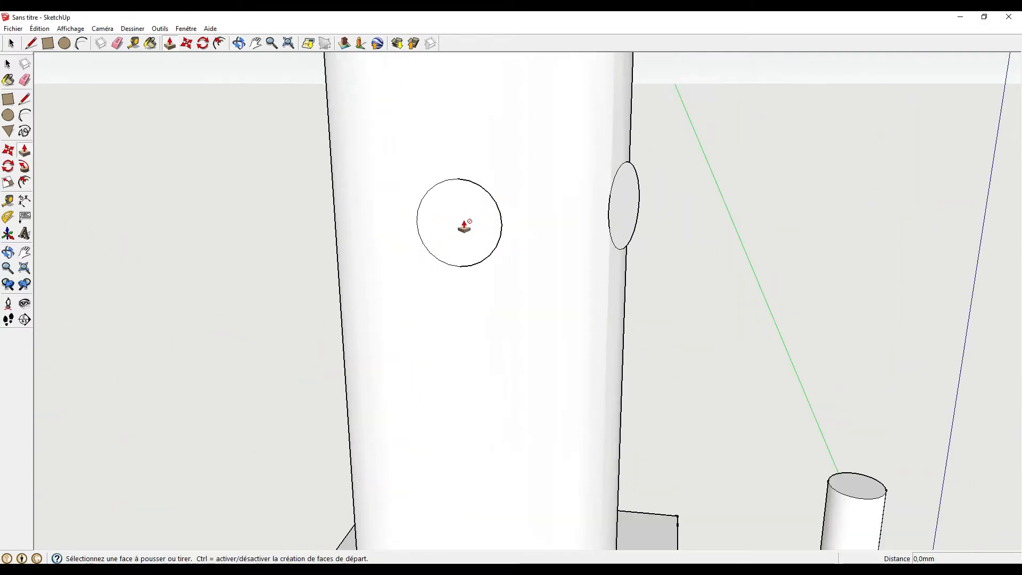
middle_drag(654, 250, 232, 121)
Step: Undo both small circles on the tall cylinder's side
click(39, 28)
click(60, 43)
click(39, 28)
click(57, 41)
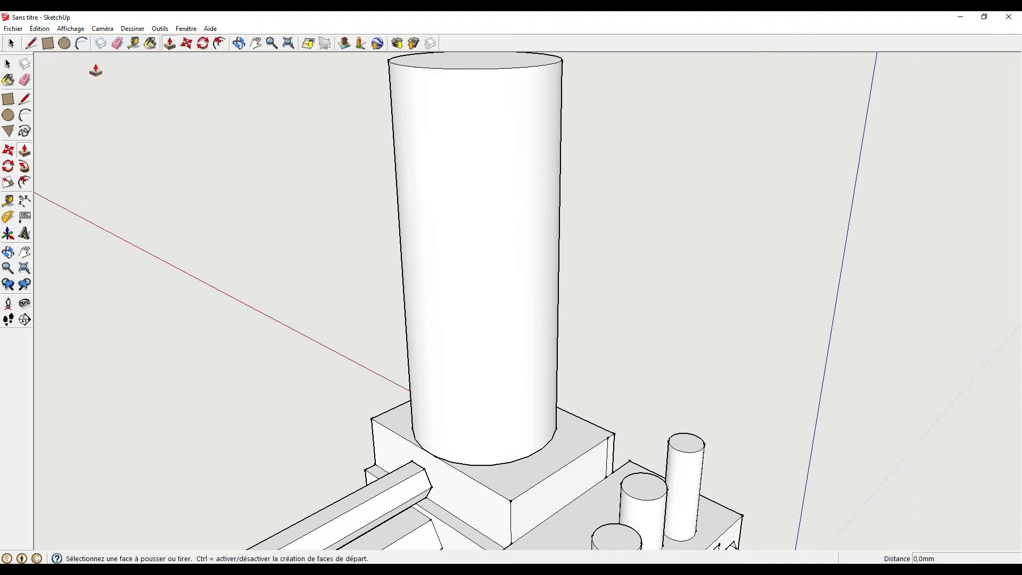
Step: Draw a square of about 2576 mm inside the tall cylinder's top face
scroll(262, 127, down, 5)
scroll(354, 196, down, 2)
middle_drag(353, 196, 319, 203)
key(r)
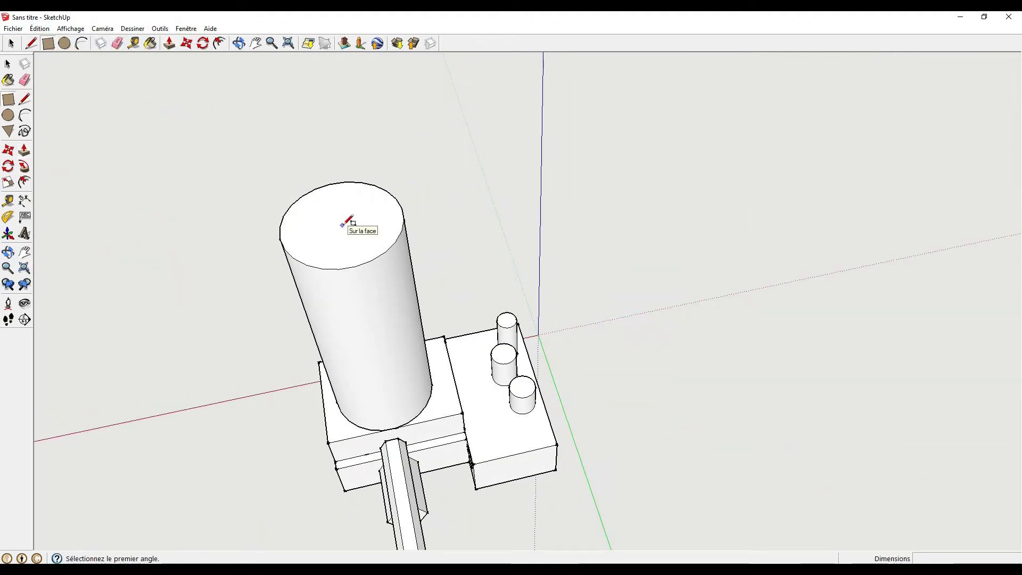
click(330, 184)
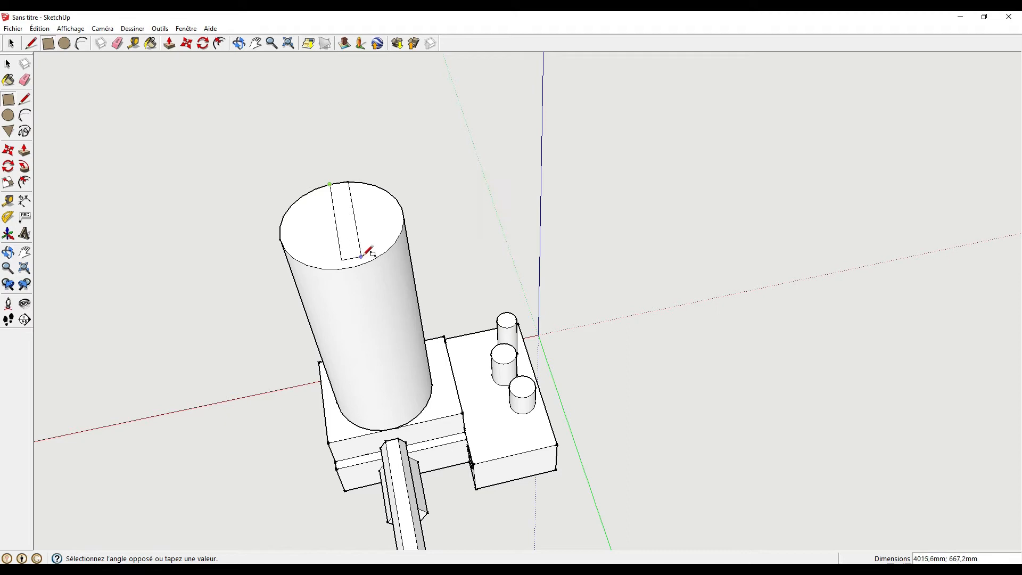
key(Escape)
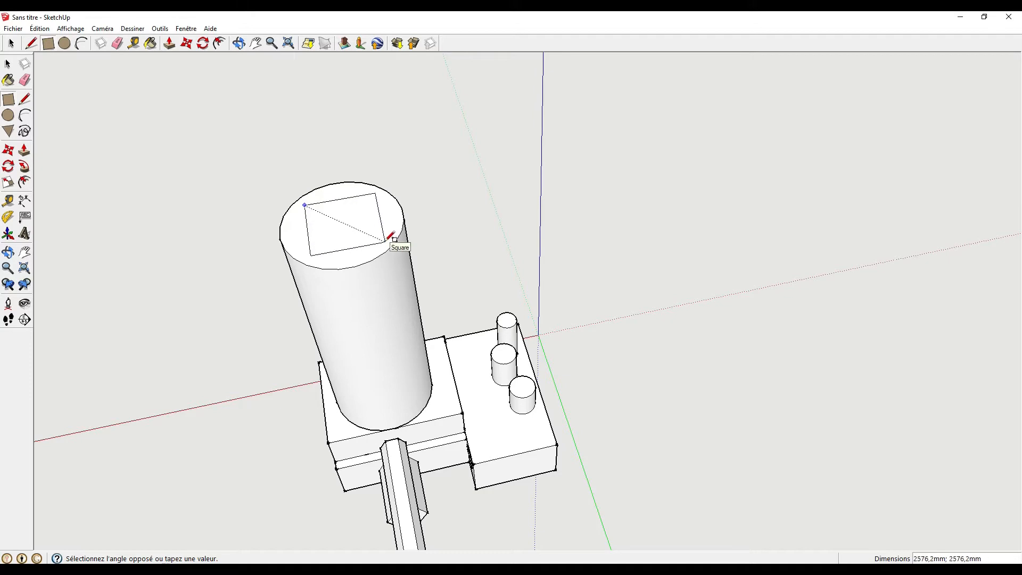
Step: Extrude the square on top of the cylinder upward into a box
middle_drag(532, 280, 415, 208)
click(169, 44)
click(338, 157)
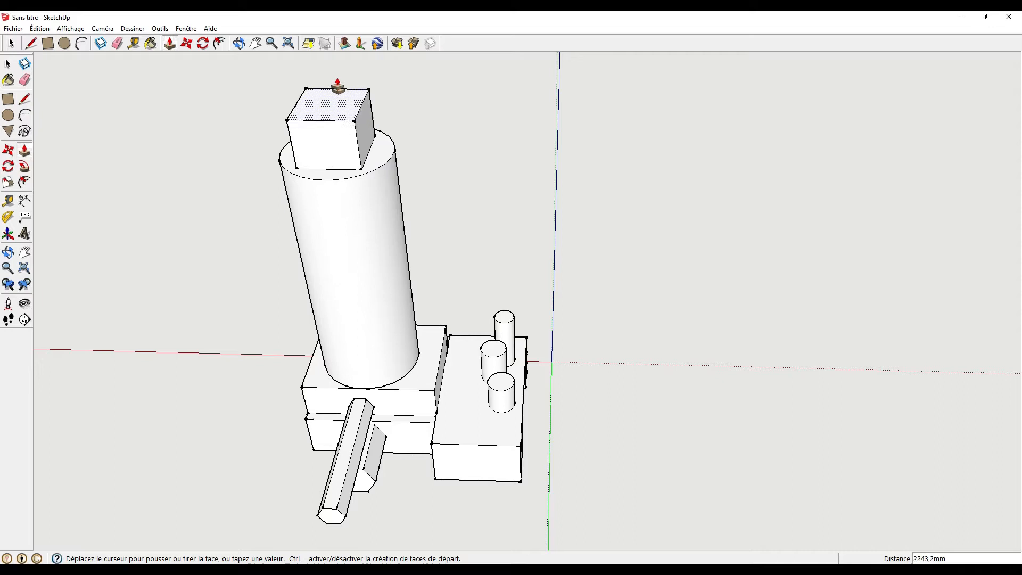
Step: Adjust the front and side faces of the box on the cylinder with Push/Pull to fit the cylinder's rim
click(303, 141)
click(302, 158)
click(364, 130)
key(Escape)
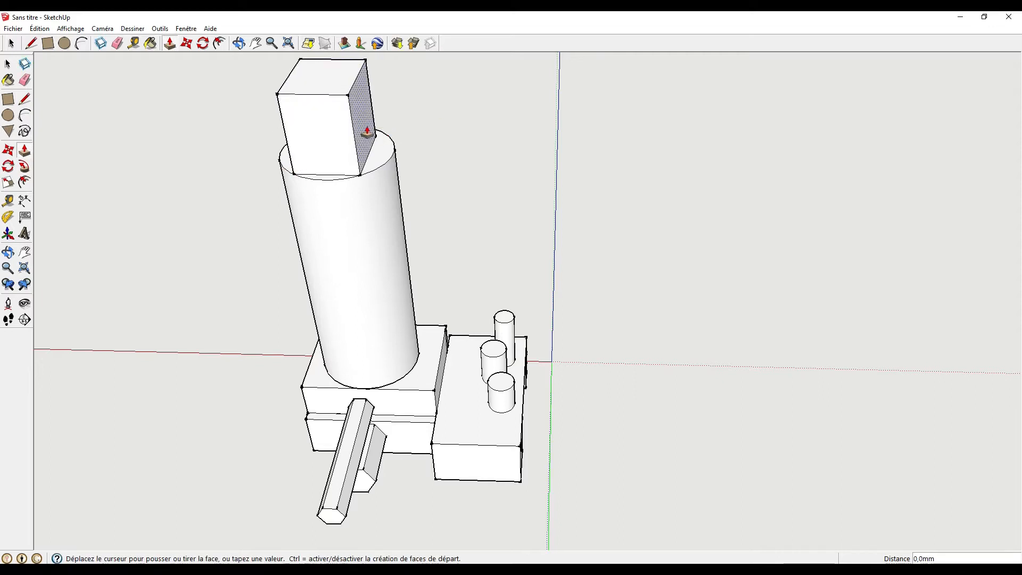
click(401, 132)
click(370, 131)
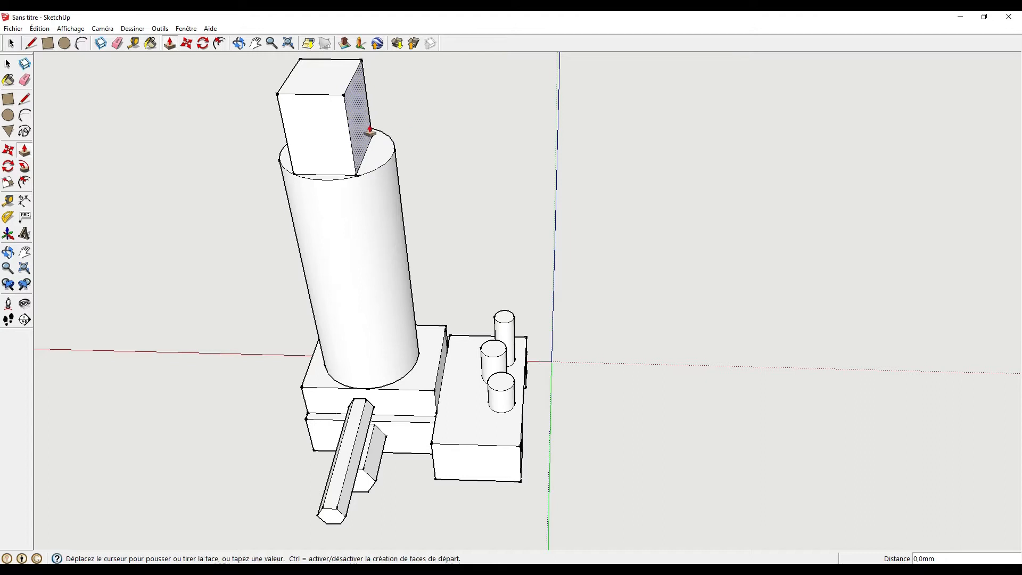
click(424, 140)
click(307, 143)
click(293, 174)
Step: Push or pull the remaining side faces of the box on the cylinder and raise its top face
middle_drag(325, 159, 446, 166)
middle_drag(377, 176, 427, 177)
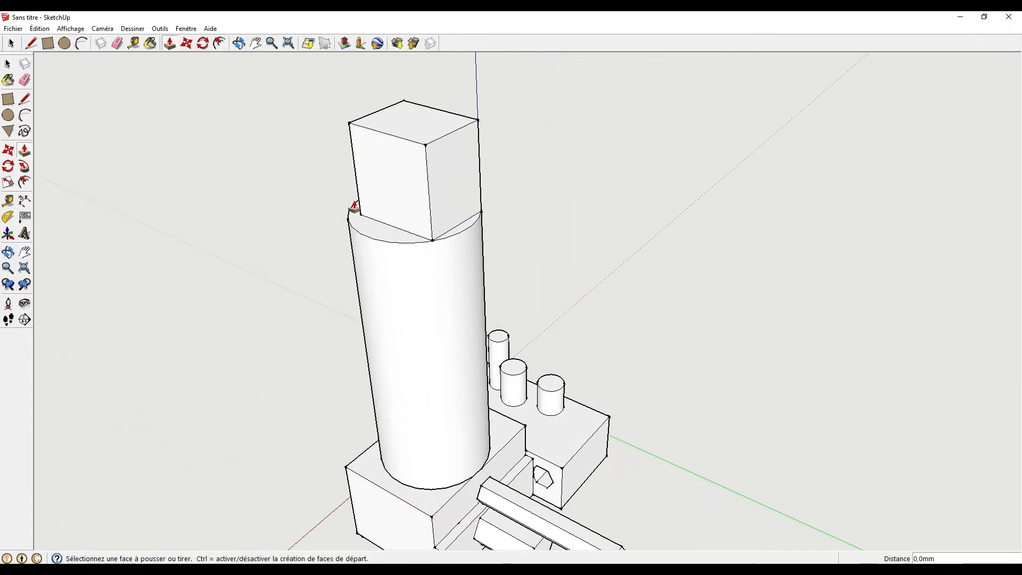
middle_drag(317, 213, 621, 199)
click(561, 182)
click(538, 186)
click(653, 208)
click(684, 200)
click(620, 103)
click(612, 73)
Step: Draw a circle of about 891 mm radius on a vertical face of the upper box and extrude it outward into a cylinder
key(c)
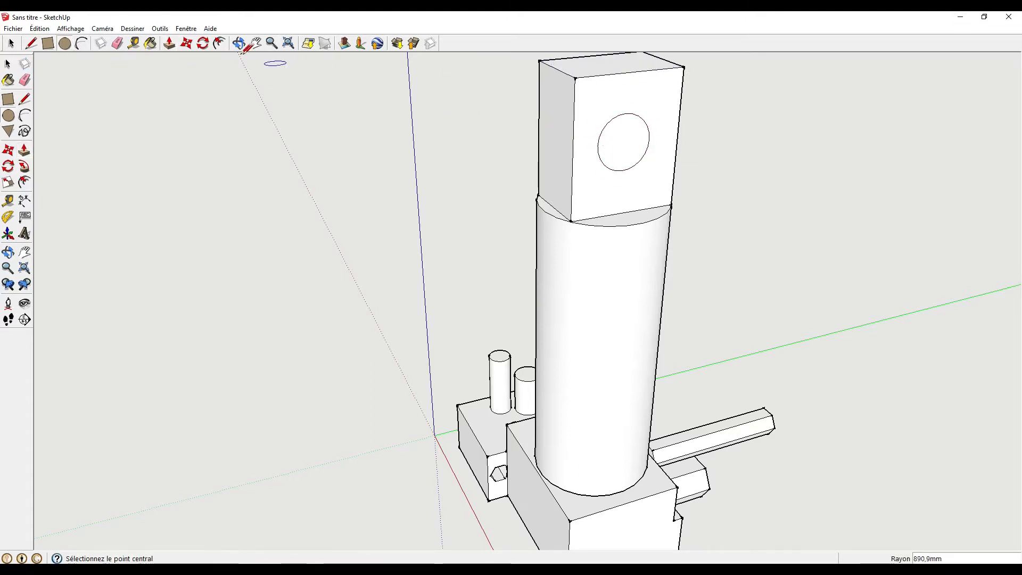
click(169, 43)
click(612, 146)
click(662, 195)
middle_drag(764, 225, 590, 247)
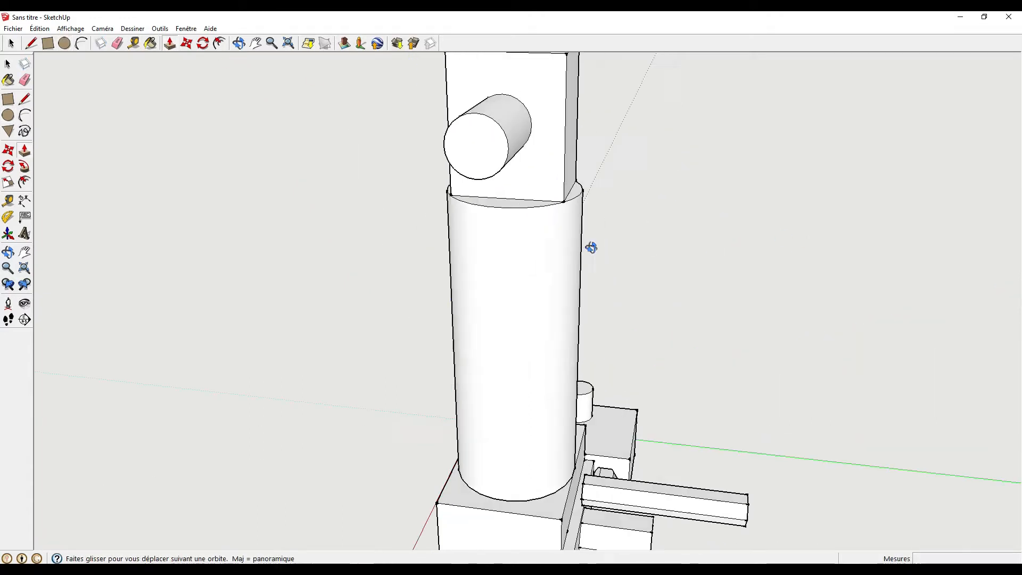
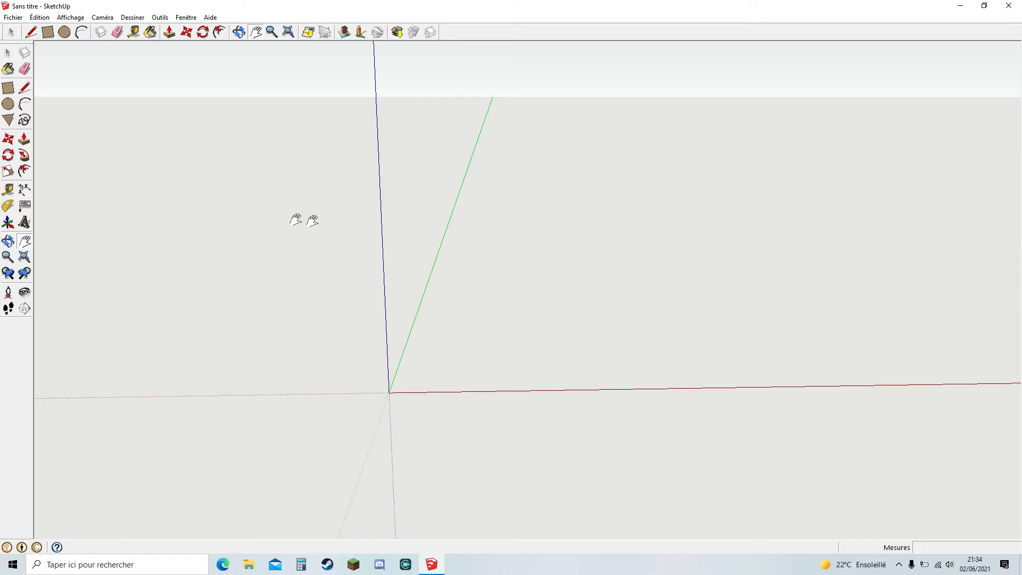
middle_drag(509, 367, 563, 349)
drag(563, 349, 456, 361)
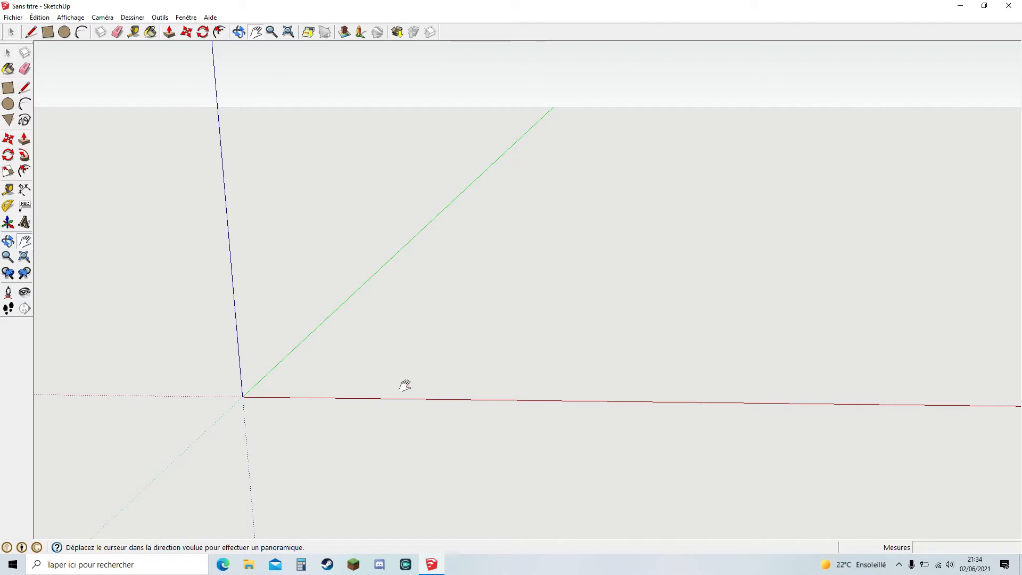
drag(504, 361, 514, 365)
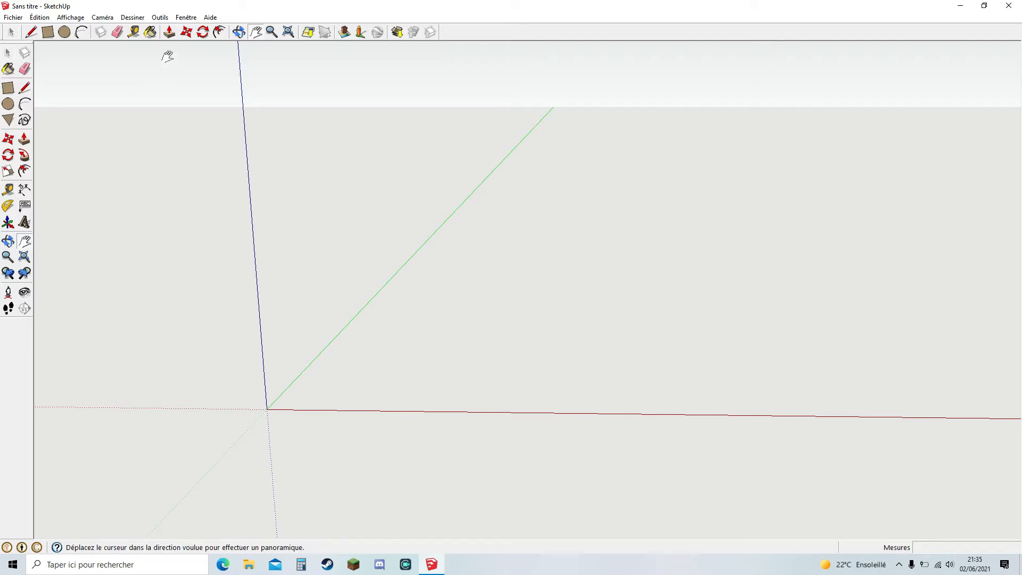
Step: Draw a rectangle on the ground plane behind the red axis and set its dimensions to 380 × 1125 mm
click(48, 32)
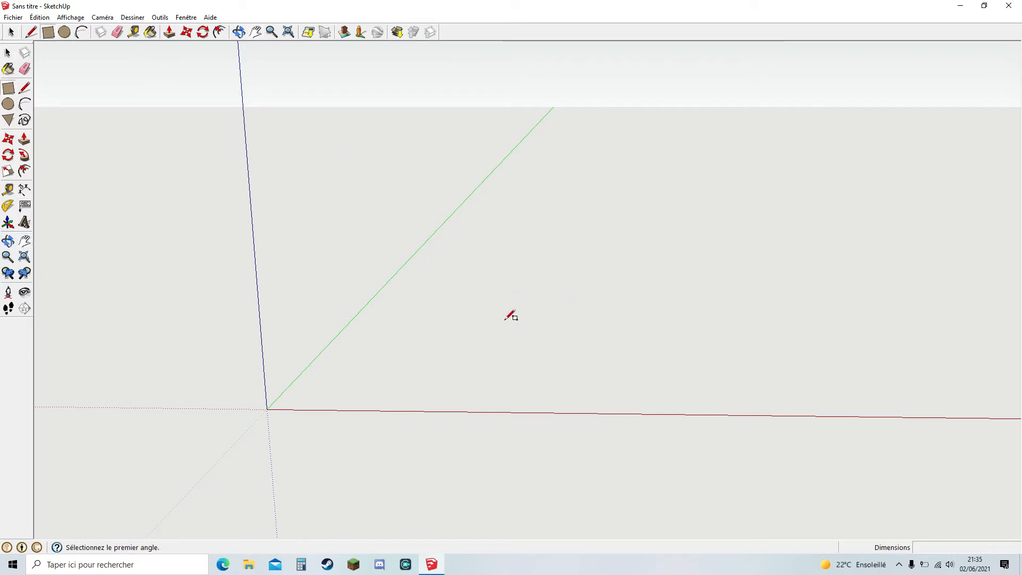
click(561, 345)
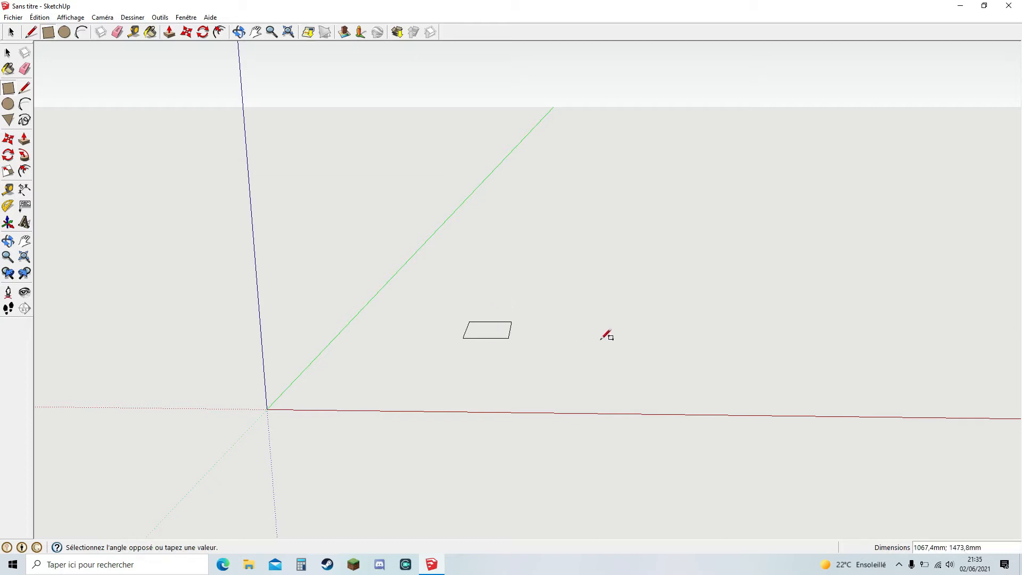
click(654, 333)
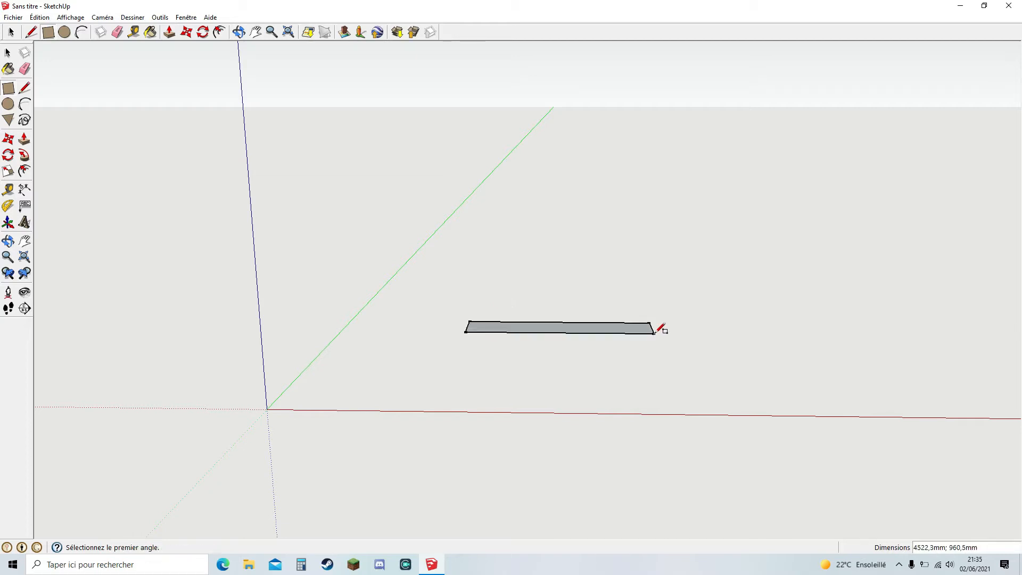
click(954, 548)
text(1125)
key(ctrl+z)
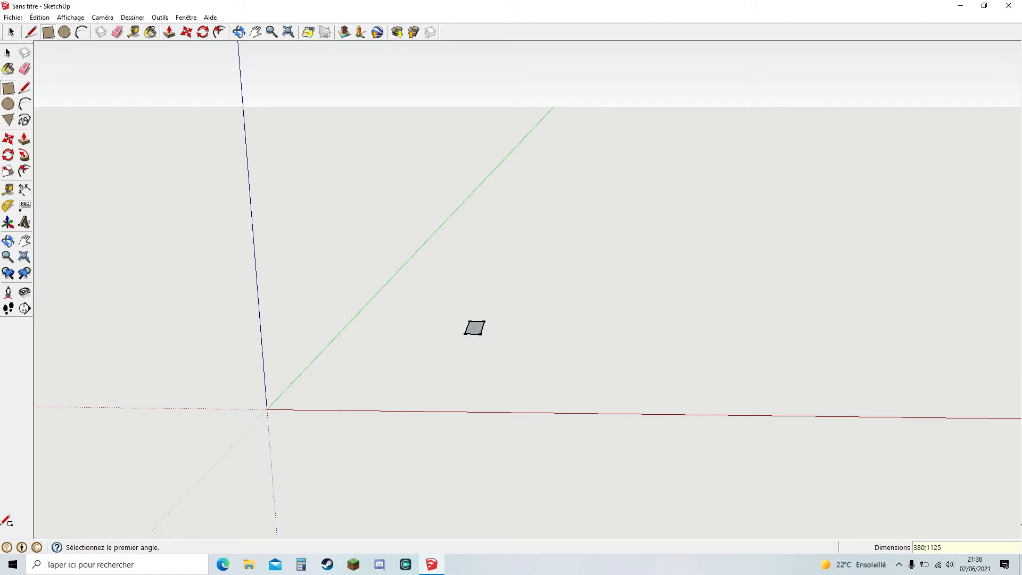
Step: Inspect the new 380 × 1125 mm rectangle up close, then delete its face and edges
scroll(506, 332, up, 5)
scroll(501, 334, up, 1)
middle_drag(501, 333, 609, 402)
scroll(453, 300, up, 5)
scroll(468, 298, up, 2)
scroll(481, 299, down, 2)
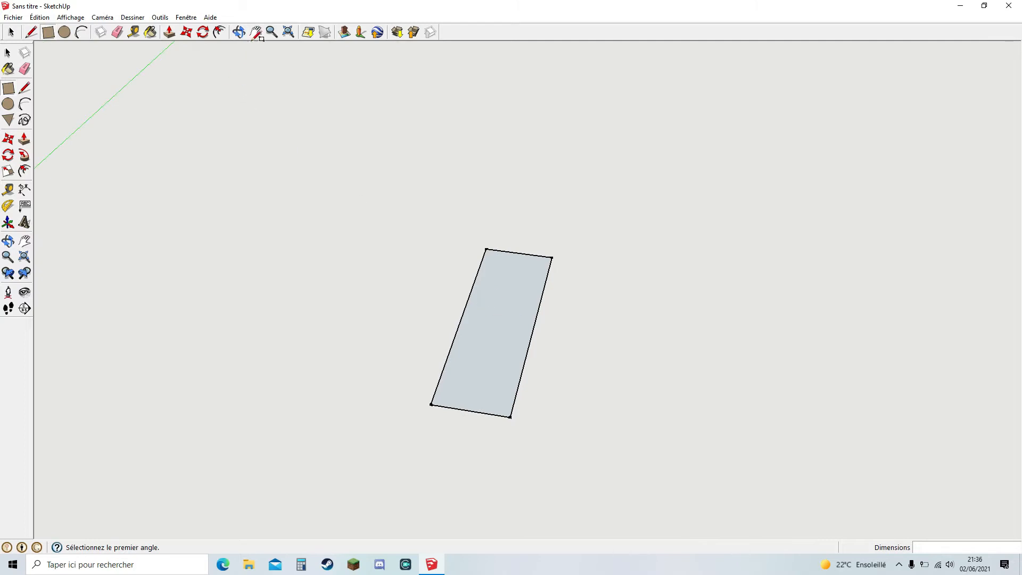
click(11, 32)
drag(385, 189, 652, 457)
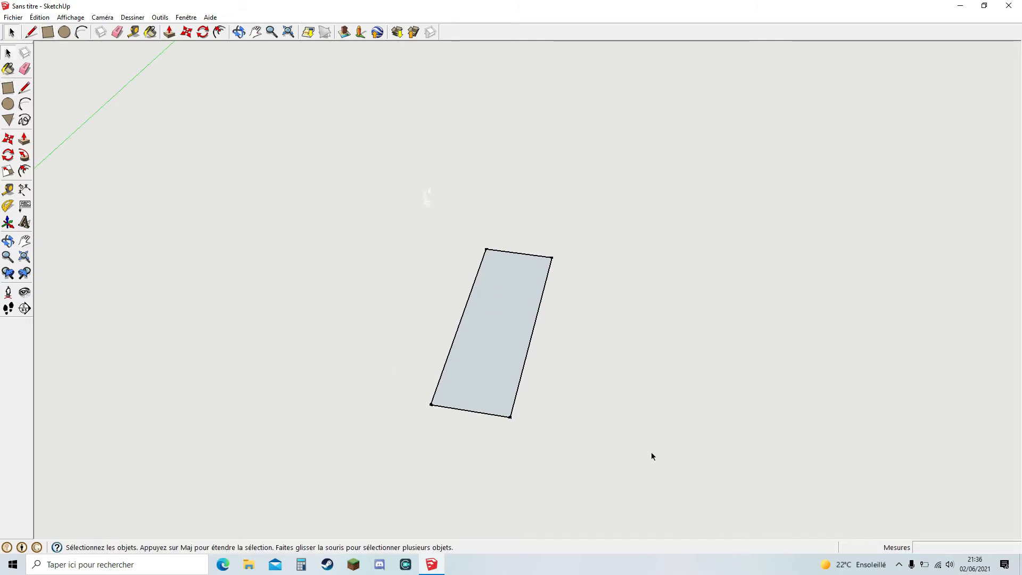
key(Delete)
Step: Draw a rectangle on the ground plane near the origin and set its dimensions to 38 × 112 mm
middle_drag(217, 189, 406, 257)
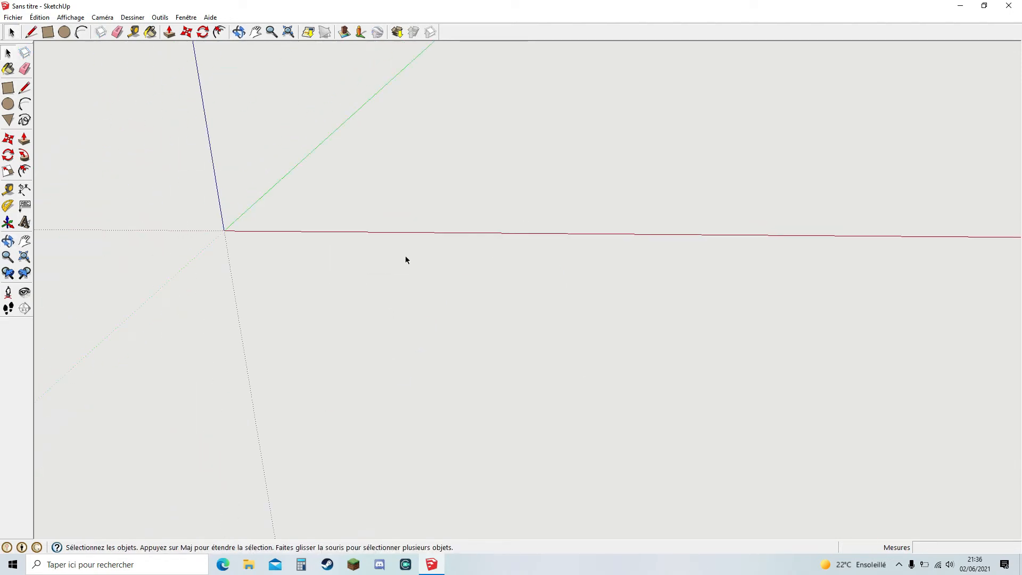
click(256, 32)
middle_drag(343, 124, 240, 187)
click(47, 32)
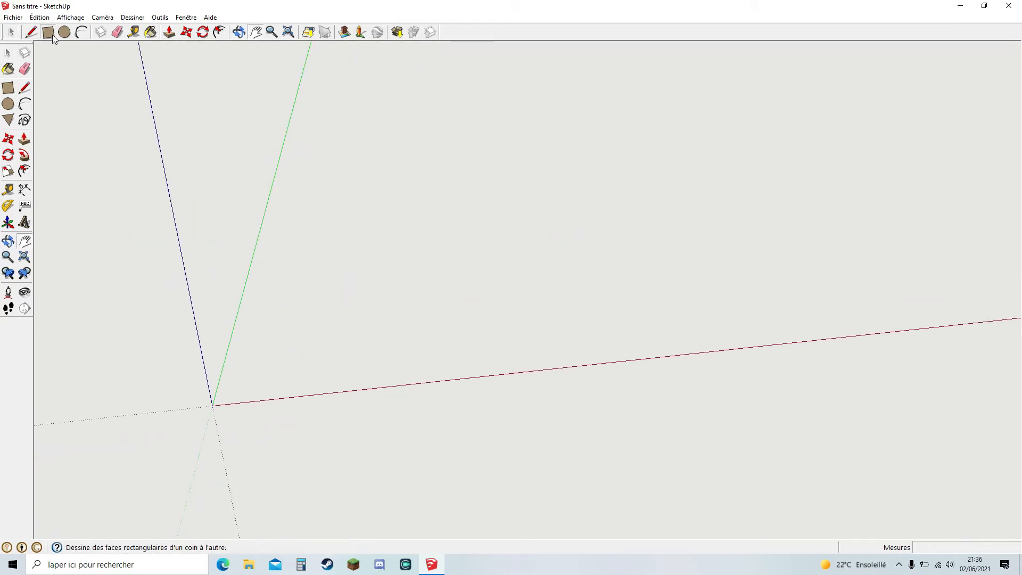
click(359, 308)
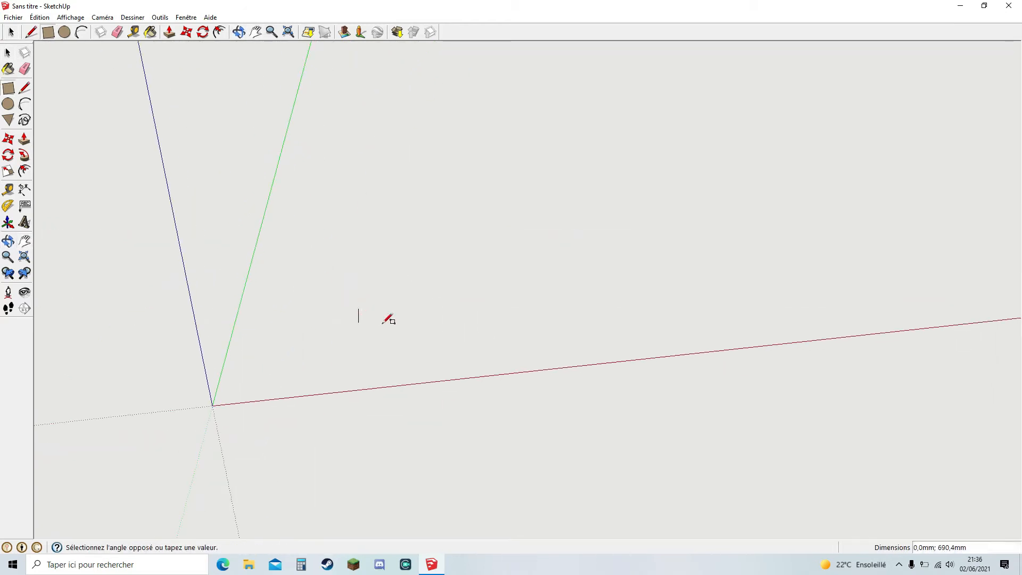
click(638, 301)
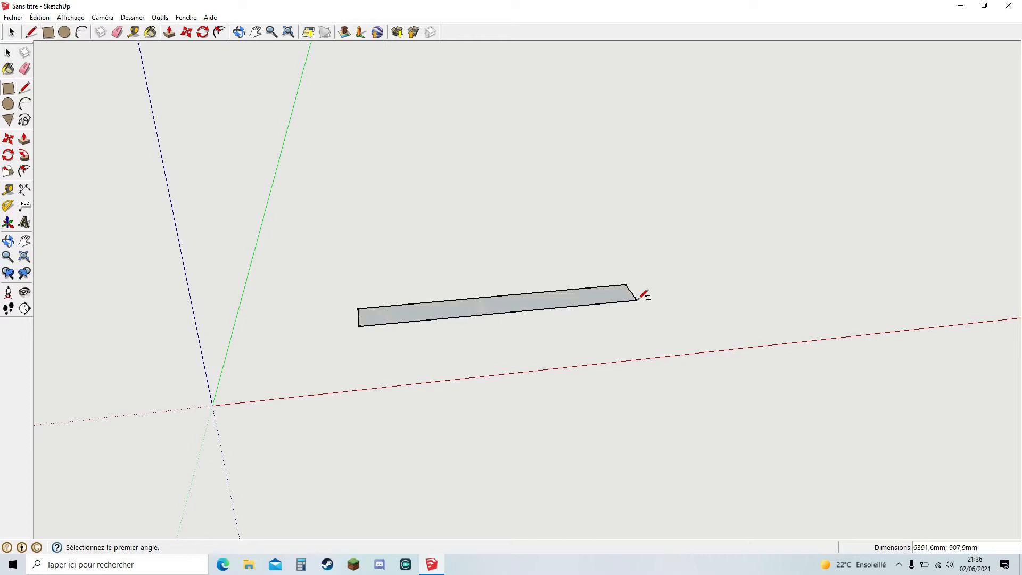
click(985, 549)
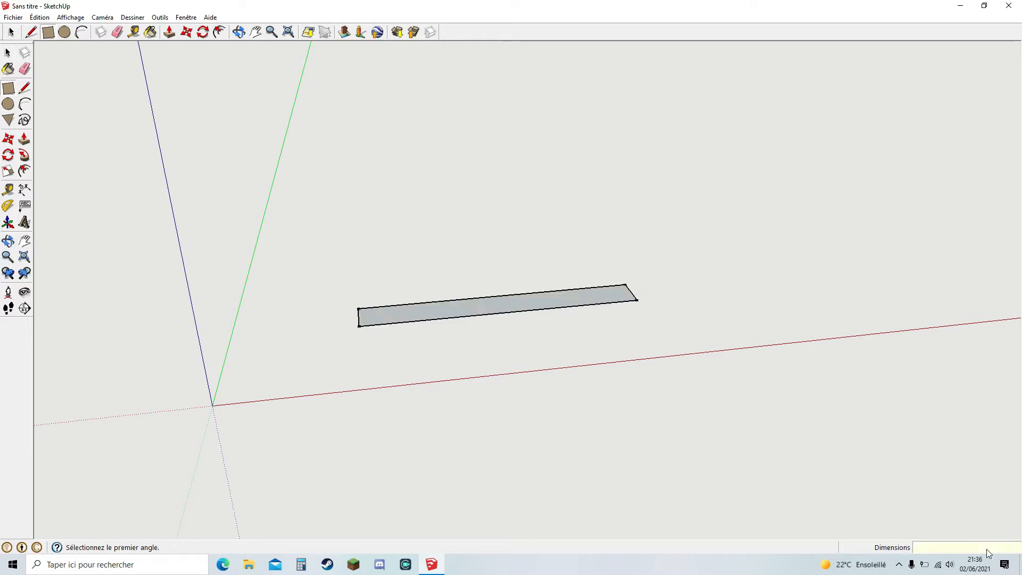
text(38)
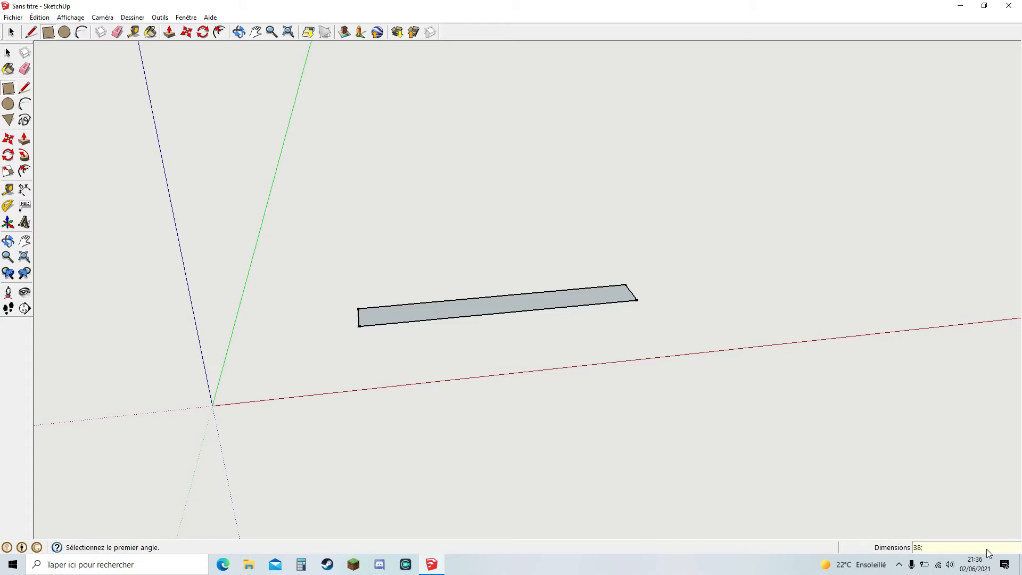
text(;112)
key(Return)
Step: Delete the 38 × 112 mm rectangle, including its face and edges
scroll(359, 307, up, 10)
scroll(355, 294, up, 5)
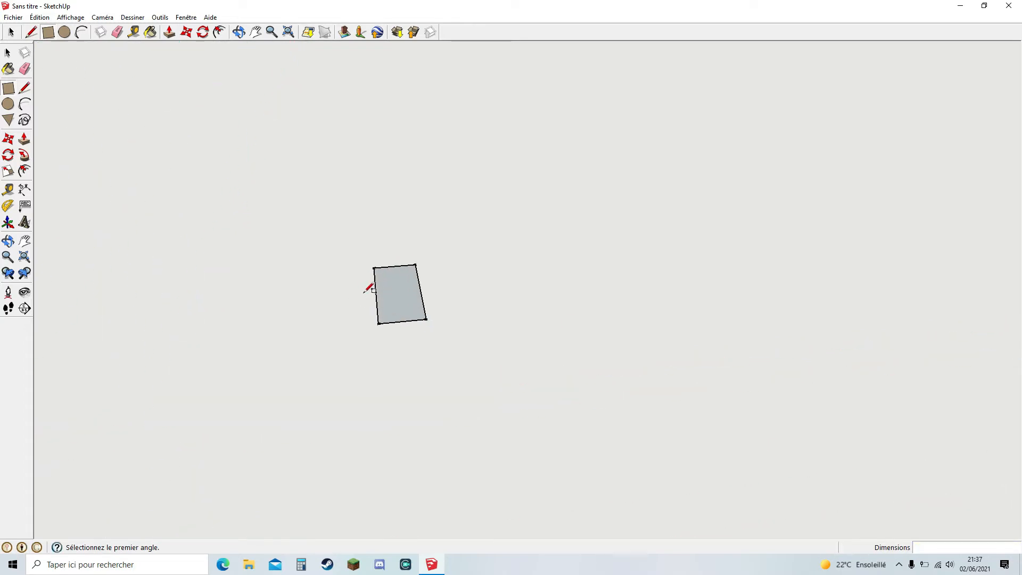
key(space)
drag(315, 212, 528, 351)
key(Delete)
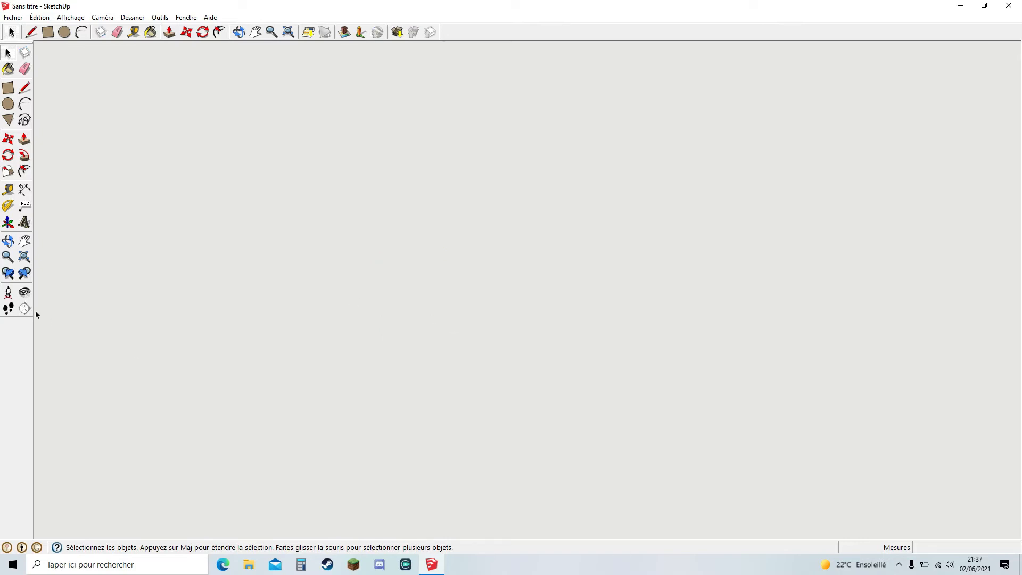
Step: Draw another rectangle on the ground plane between the red and green axes with dimensions of 380 × 1125 mm
middle_drag(267, 305, 455, 145)
click(255, 32)
drag(410, 294, 376, 347)
drag(422, 298, 464, 298)
middle_drag(452, 279, 479, 267)
drag(479, 267, 433, 297)
click(47, 32)
click(282, 283)
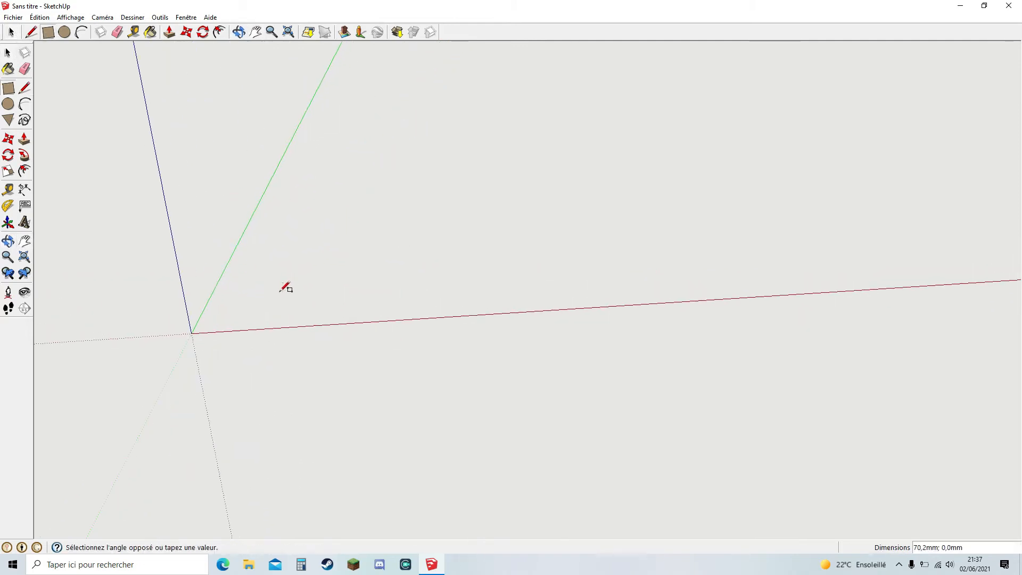
click(464, 286)
click(950, 547)
text(3801)
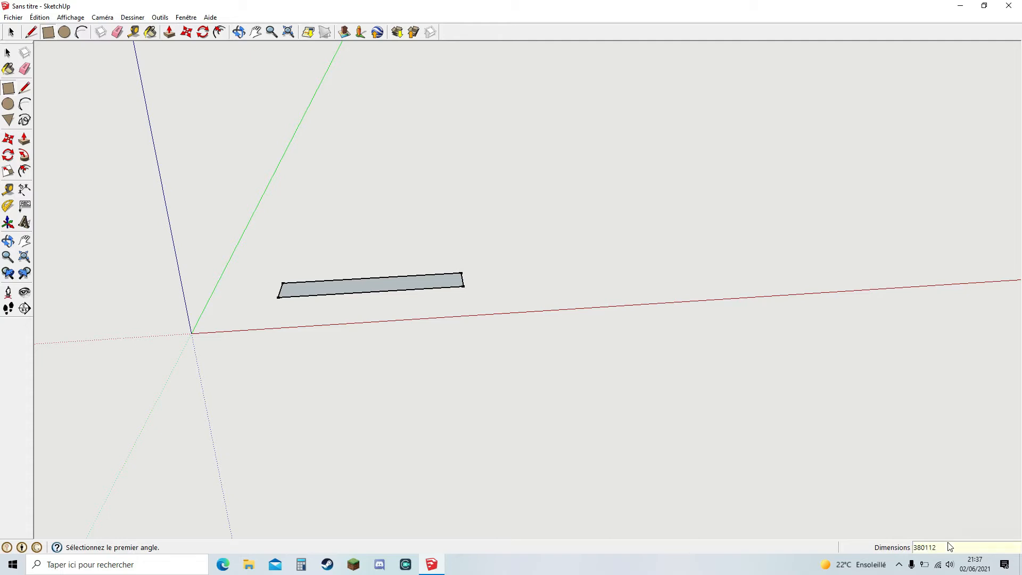
key(BackSpace)
key(Return)
Step: Measure the long edge of the rectangle from corner to corner with the Tape Measure tool
scroll(213, 197, up, 10)
scroll(399, 323, up, 6)
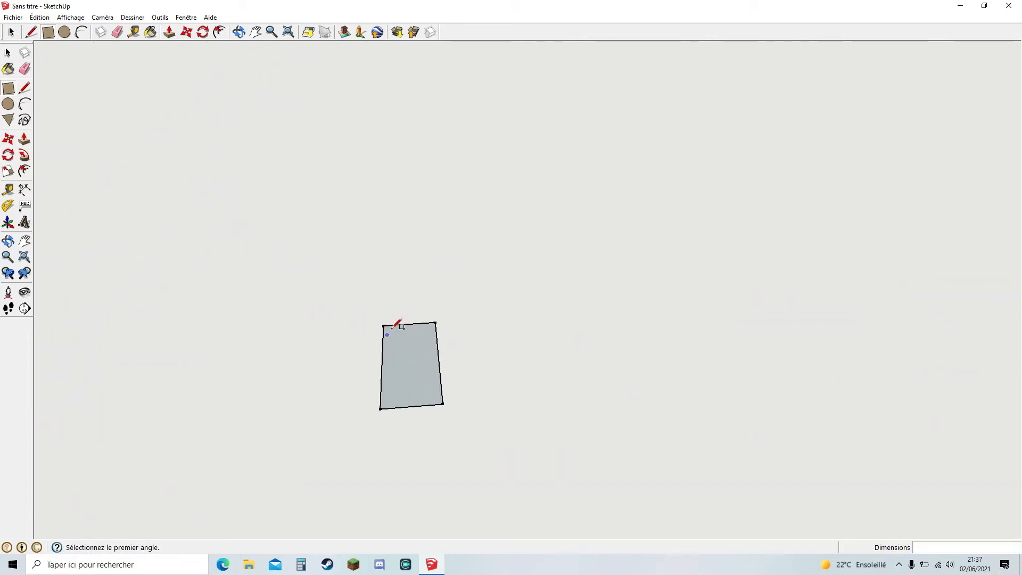
middle_drag(516, 349, 670, 392)
key(r)
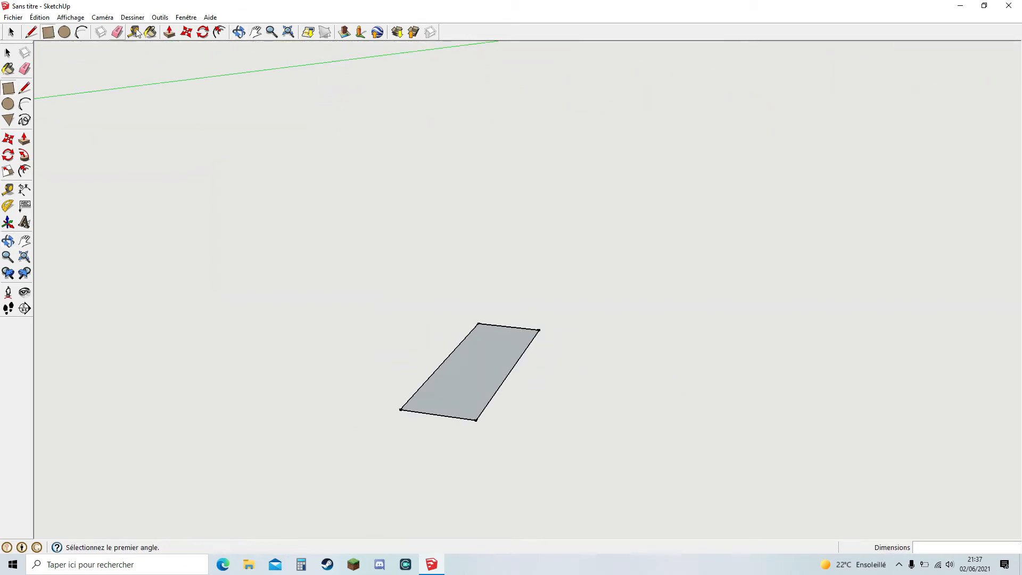
click(134, 32)
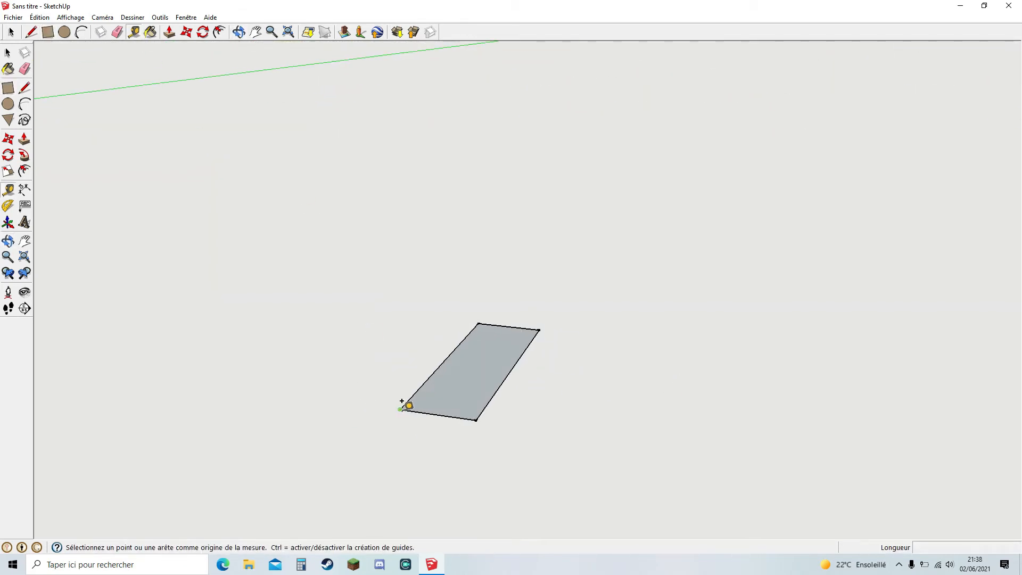
click(400, 409)
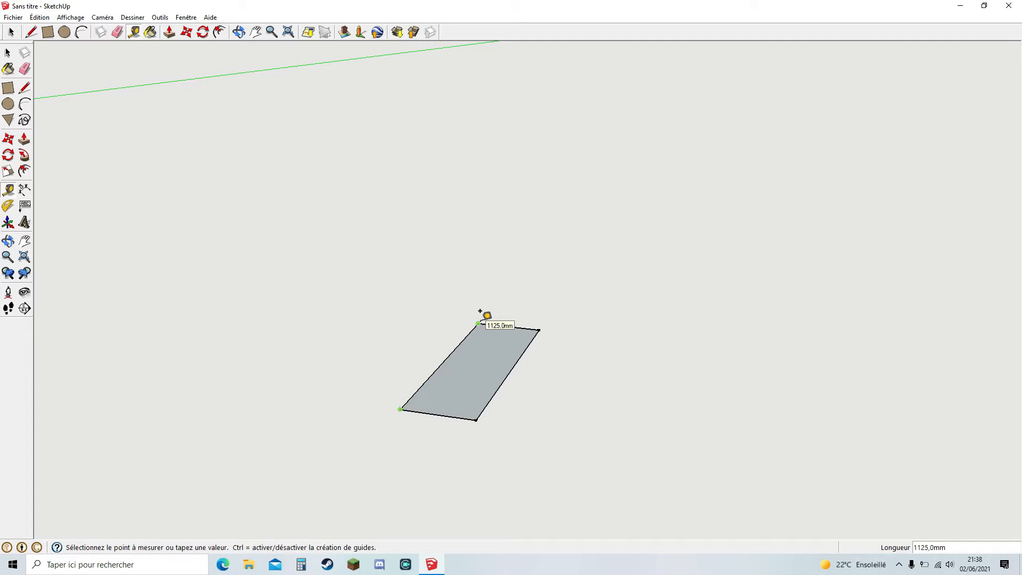
scroll(480, 313, down, 3)
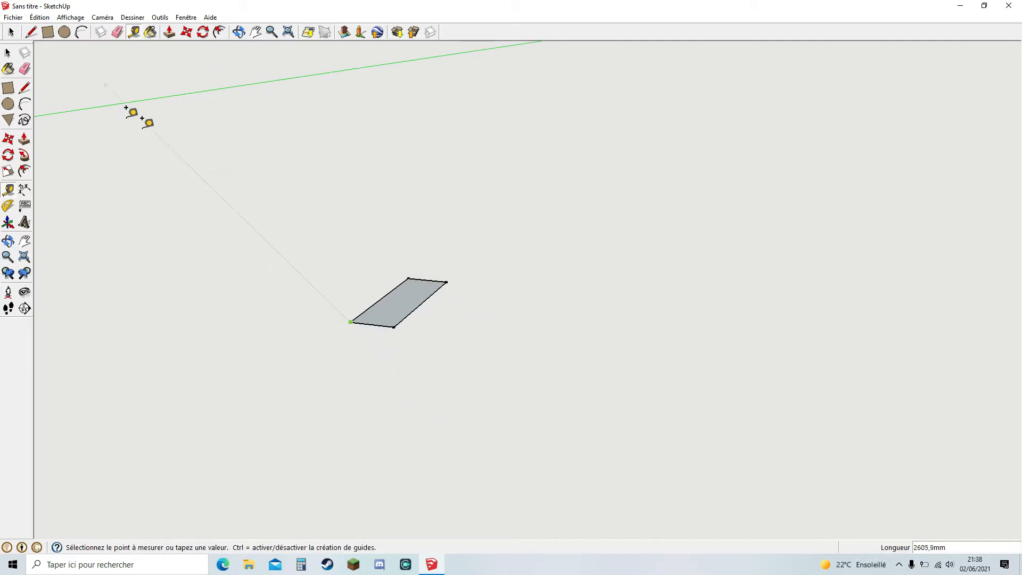
key(Escape)
Step: Delete the measured rectangle with all its edges
key(space)
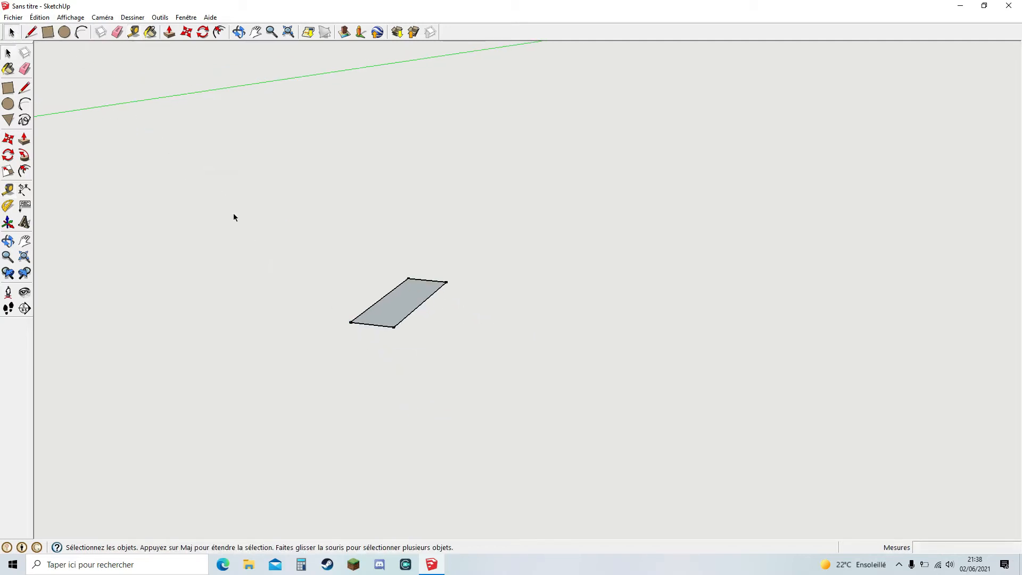
drag(317, 230, 457, 345)
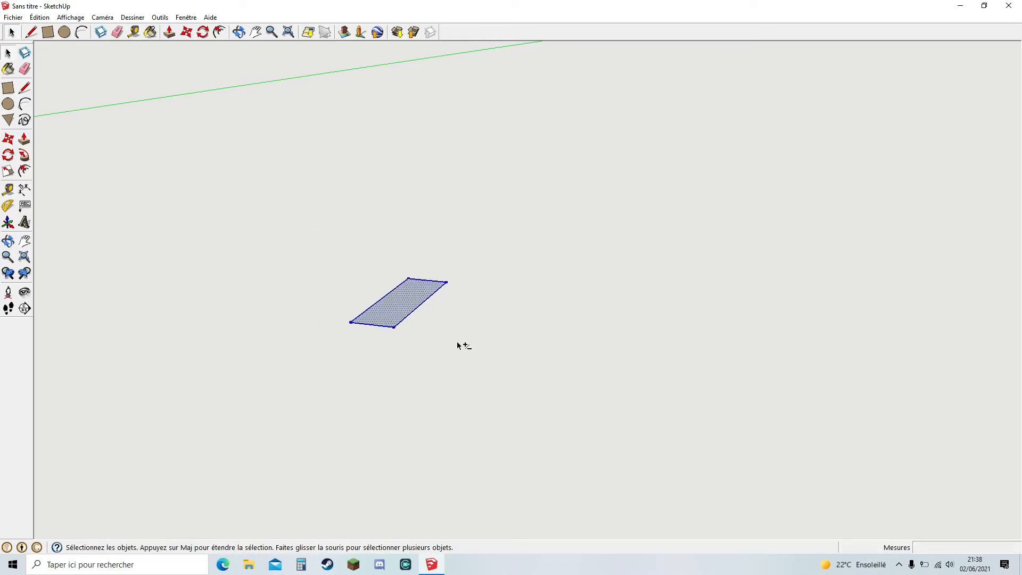
key(Delete)
Step: Draw a rectangle on the ground plane near the origin and set its dimensions to 380 × 112.5 mm
click(256, 32)
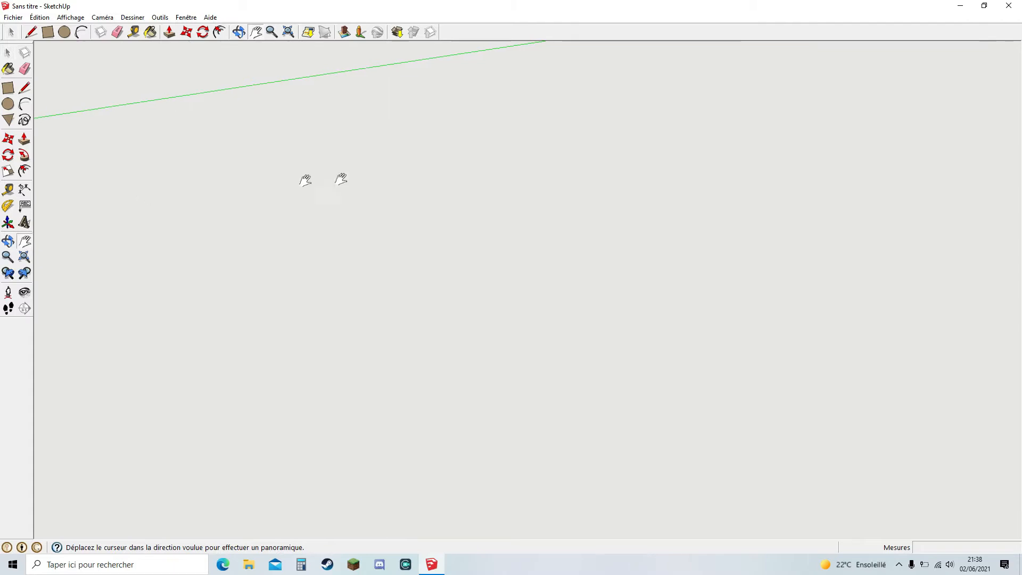
drag(178, 107, 109, 159)
click(25, 120)
scroll(223, 167, down, 5)
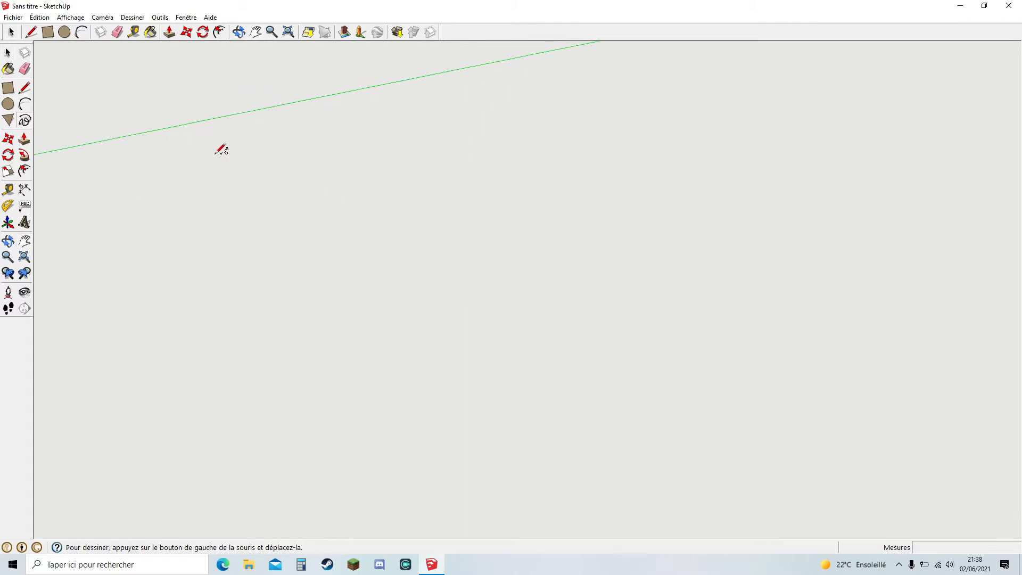
scroll(237, 168, down, 4)
mouse_move(228, 169)
middle_down()
mouse_move(283, 190)
mouse_move(283, 64)
middle_up()
click(256, 34)
drag(314, 144, 672, 218)
drag(260, 182, 409, 176)
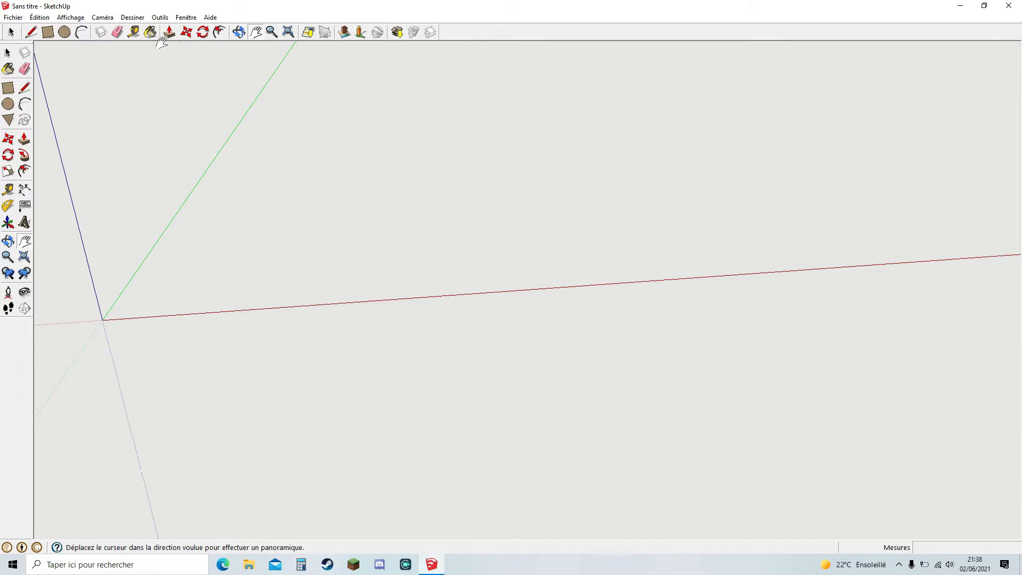
click(47, 32)
click(226, 226)
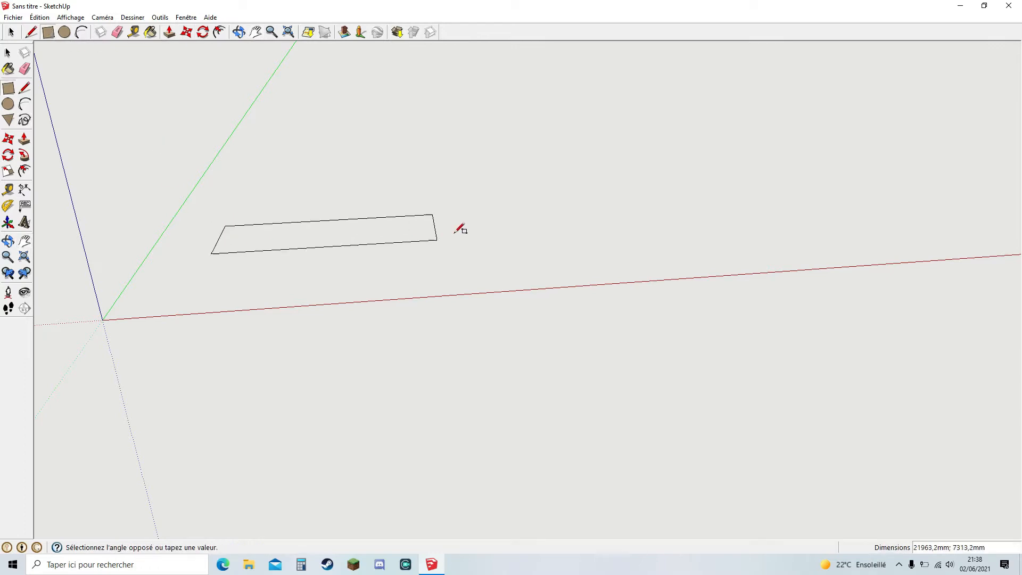
click(471, 233)
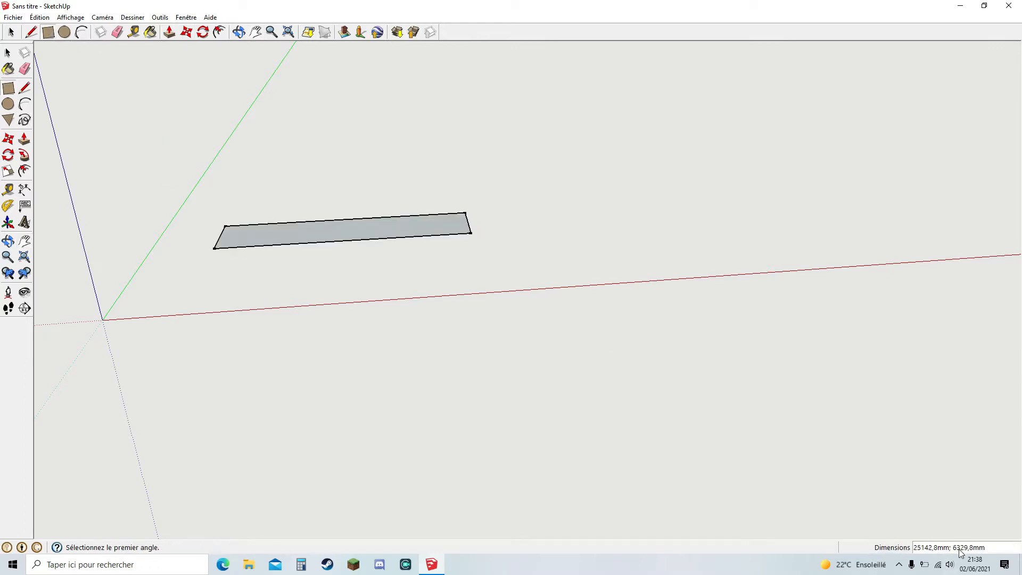
text(380;112,5)
key(ctrl+z)
Step: Inspect the 380 × 112.5 mm rectangle up close, then delete its face and edges
scroll(194, 189, up, 5)
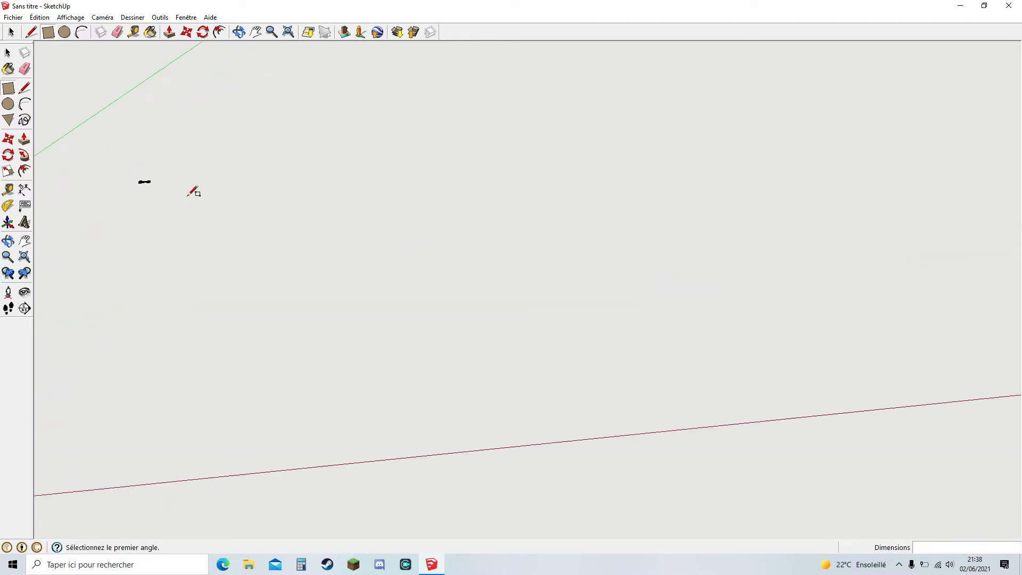
scroll(98, 158, up, 5)
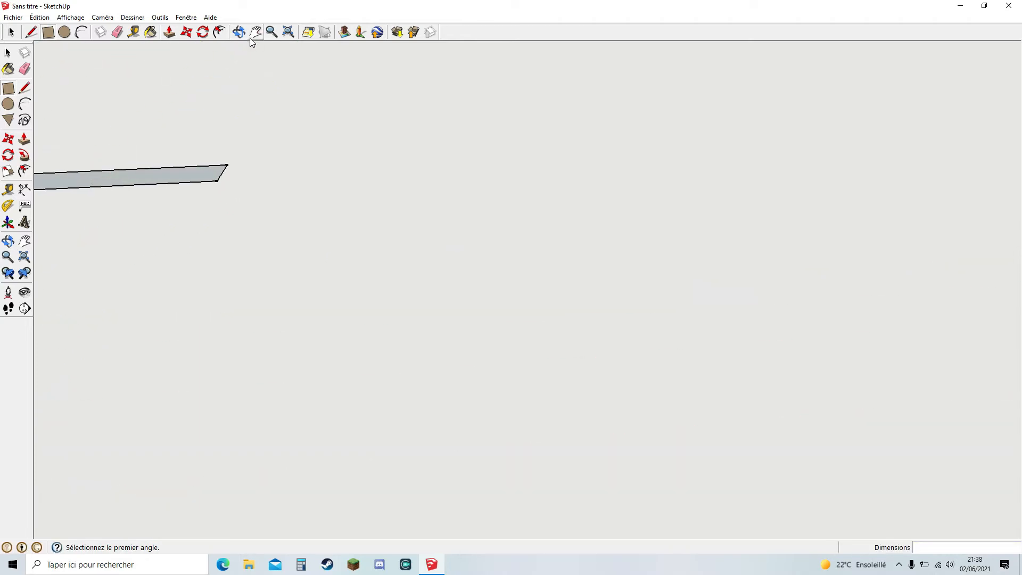
click(254, 33)
drag(347, 175, 406, 273)
scroll(403, 274, up, 4)
middle_drag(402, 274, 610, 309)
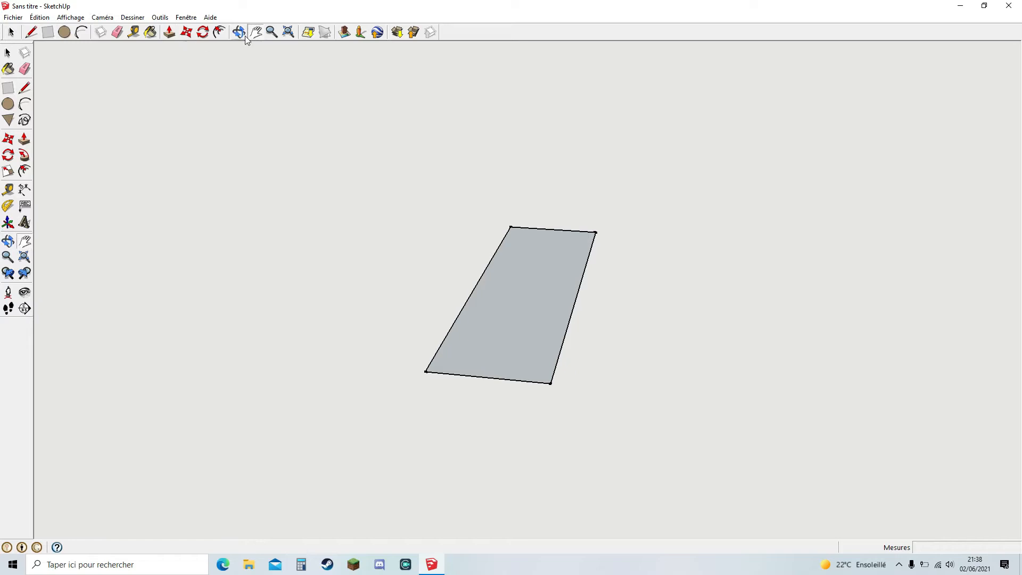
key(space)
drag(389, 295, 610, 400)
key(ctrl+a)
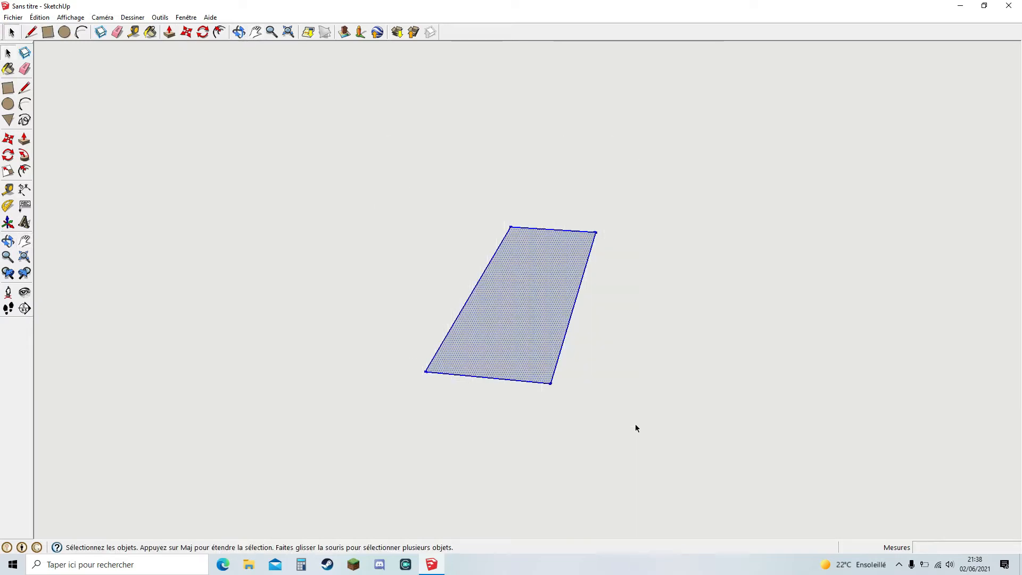
key(Delete)
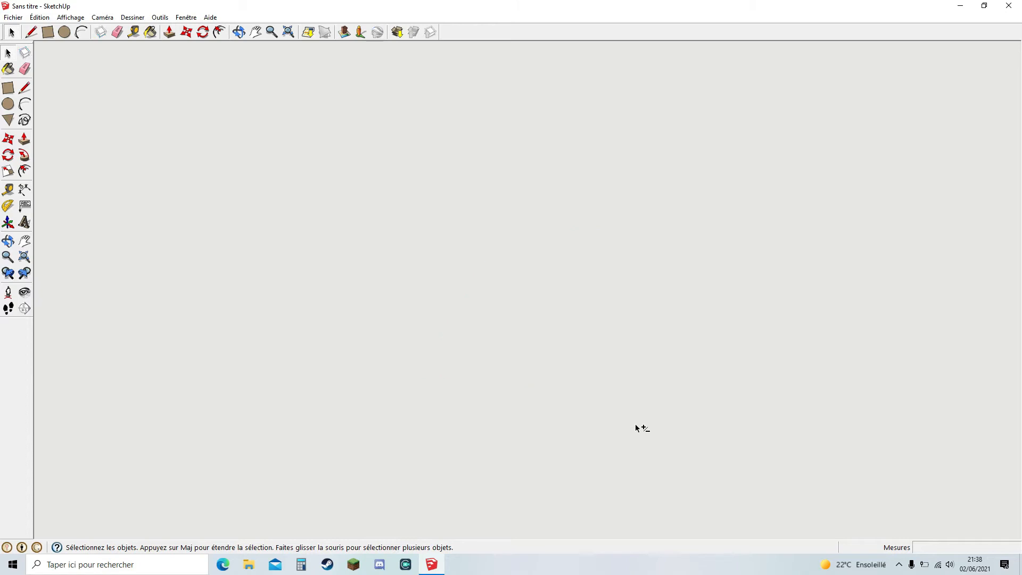
Step: Draw a rectangle on the ground plane near the origin and set its dimensions to 38 × 1125 mm
click(257, 33)
middle_drag(521, 364, 365, 246)
middle_drag(239, 73, 328, 193)
drag(328, 193, 376, 224)
click(48, 32)
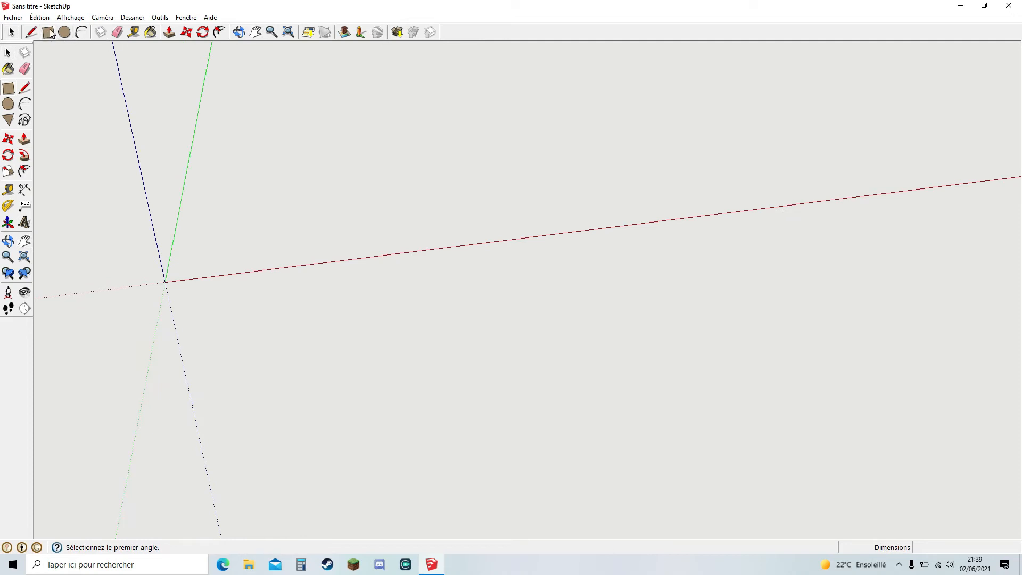
click(240, 229)
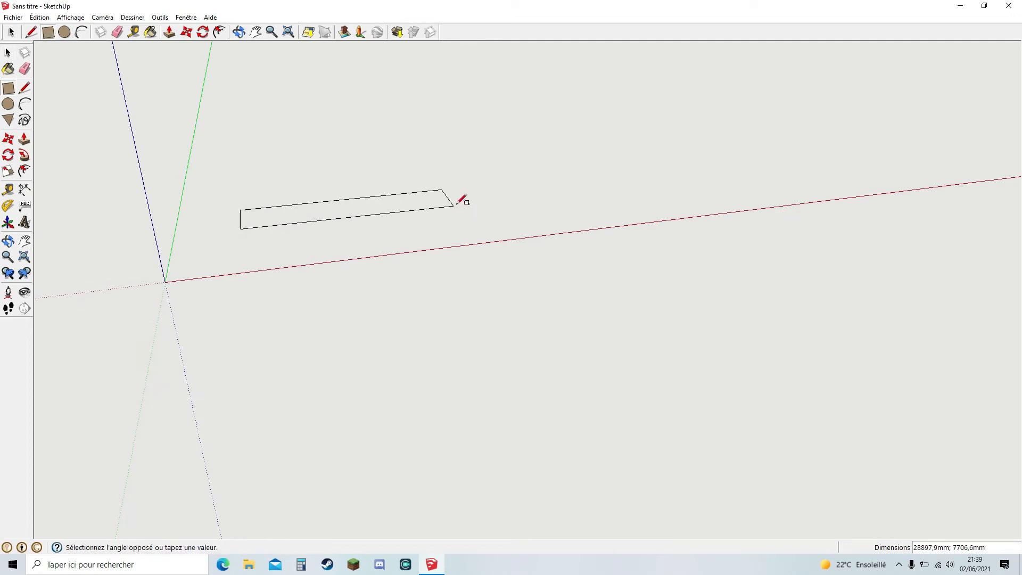
click(457, 204)
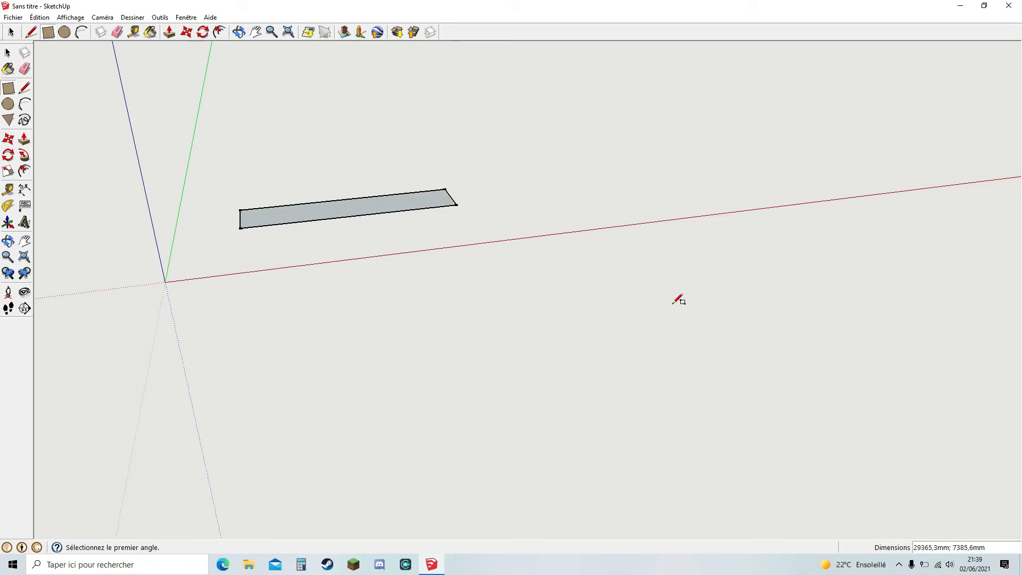
key(BackSpace)
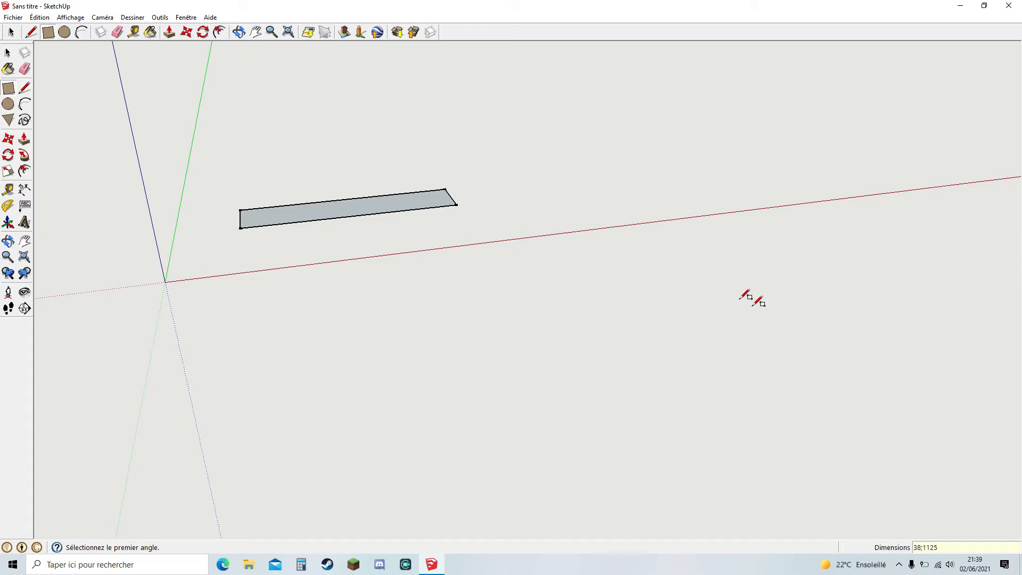
key(ctrl+z)
Step: Examine the 38 × 1125 mm rectangle up close from several angles
scroll(240, 208, up, 4)
click(255, 33)
scroll(226, 189, up, 8)
scroll(346, 206, up, 5)
middle_drag(639, 230, 539, 243)
scroll(497, 212, up, 2)
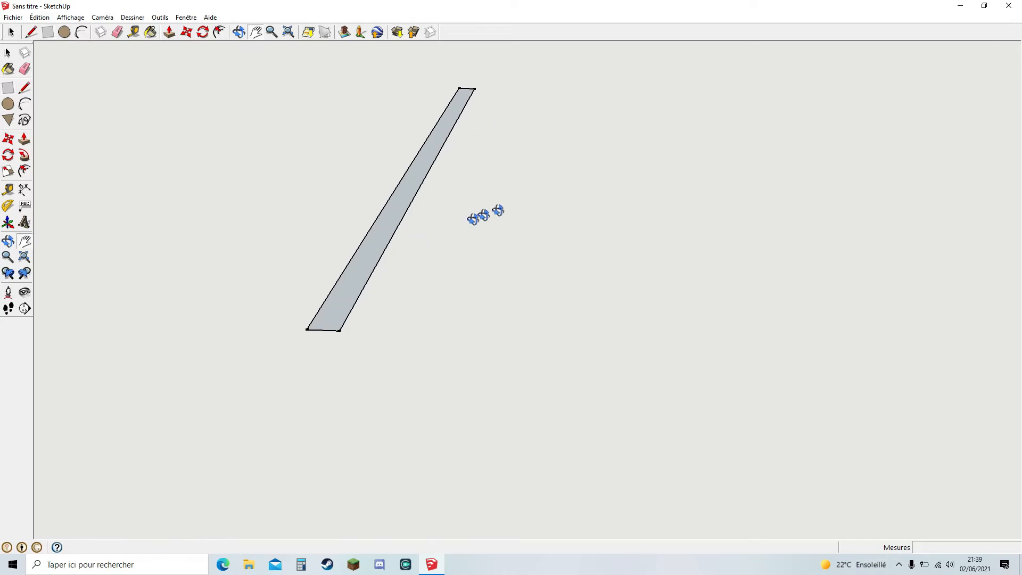
middle_drag(483, 214, 513, 190)
middle_drag(577, 162, 462, 149)
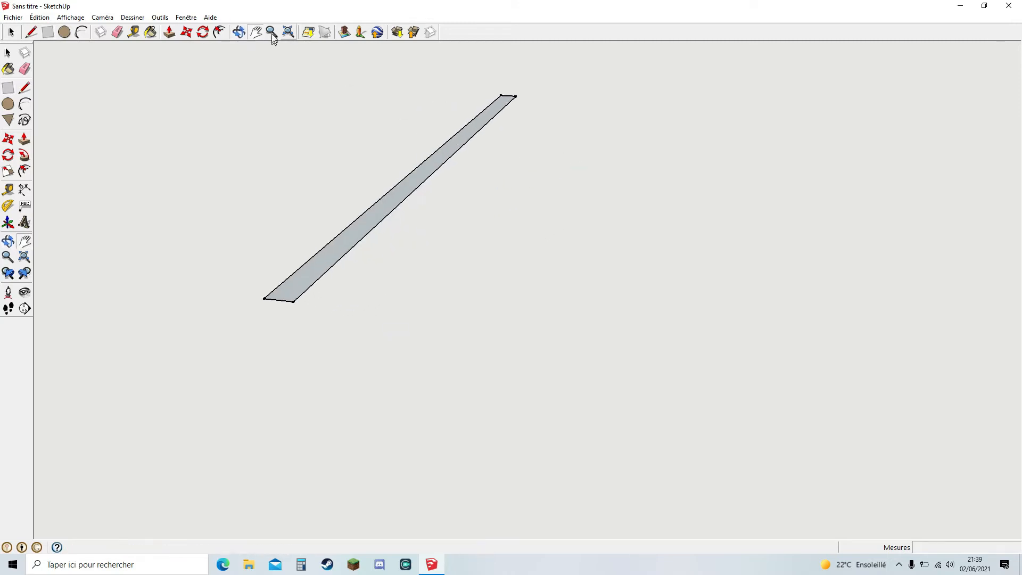
drag(442, 129, 408, 237)
scroll(414, 163, down, 5)
scroll(429, 167, up, 2)
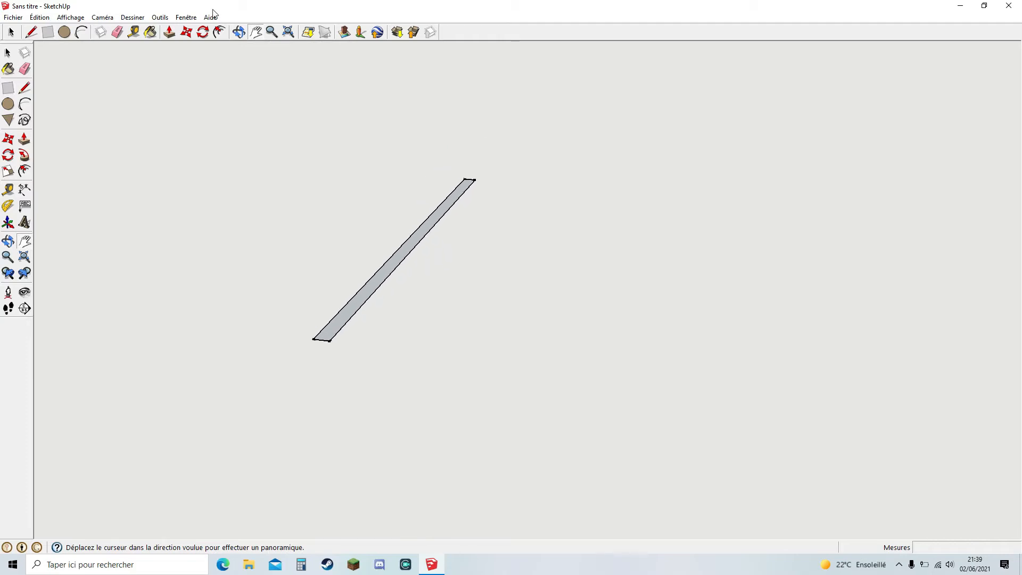
Step: Extrude the narrow rectangle upward about 504 mm with Push/Pull
click(169, 32)
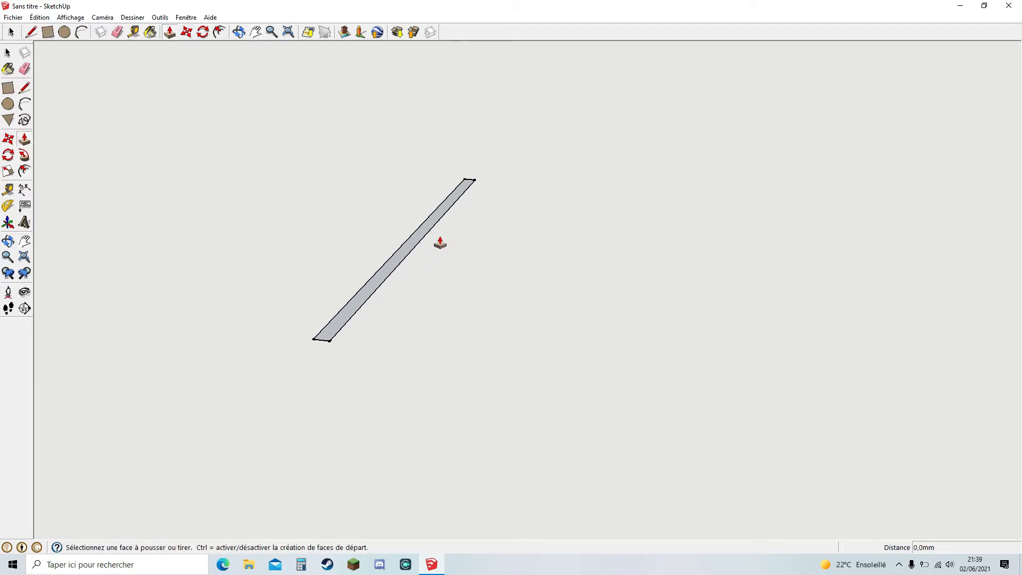
click(415, 242)
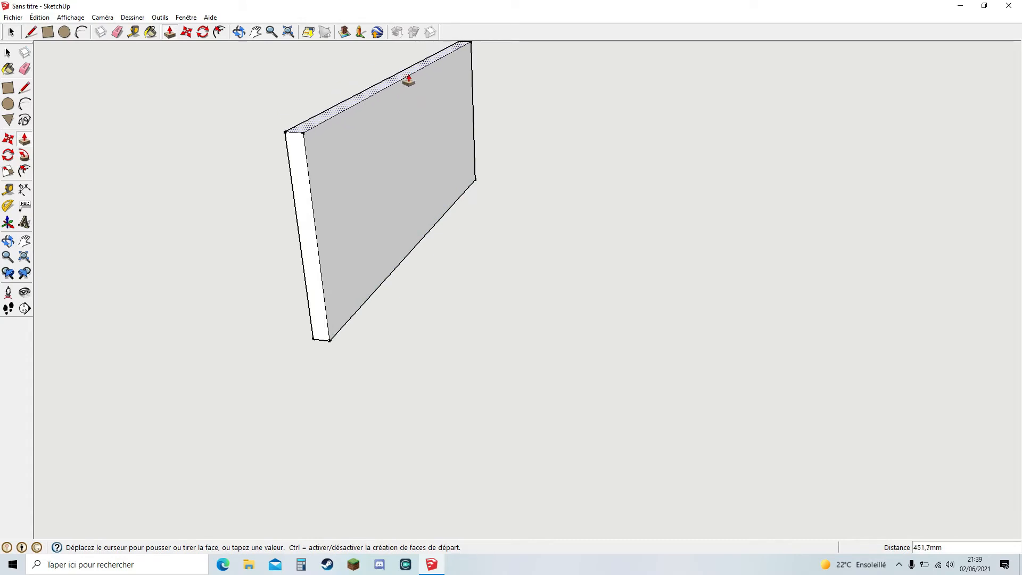
click(360, 60)
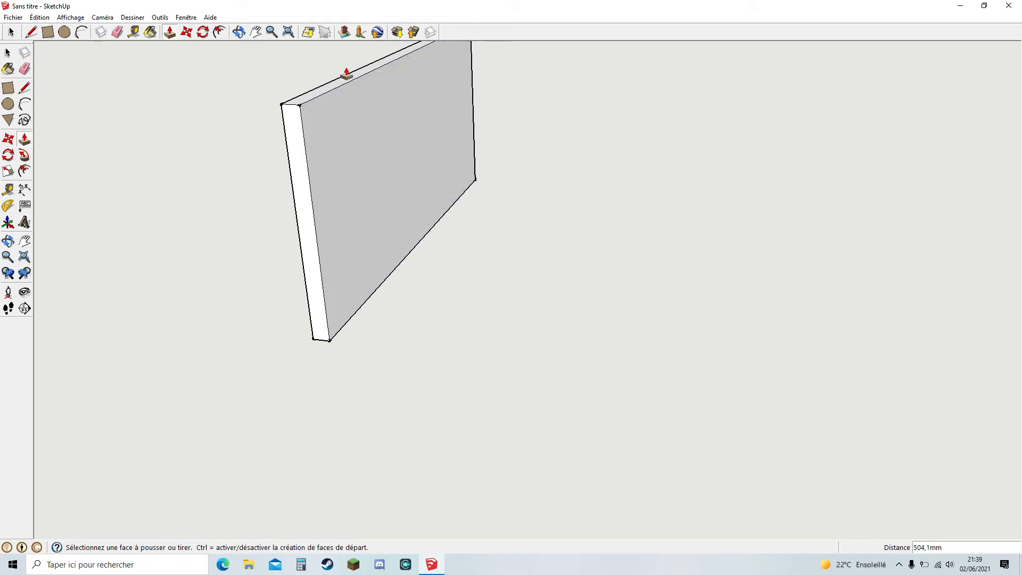
Step: Examine the extruded panel from its narrow end, its large side face and slightly above
click(244, 30)
drag(303, 125, 470, 166)
key(h)
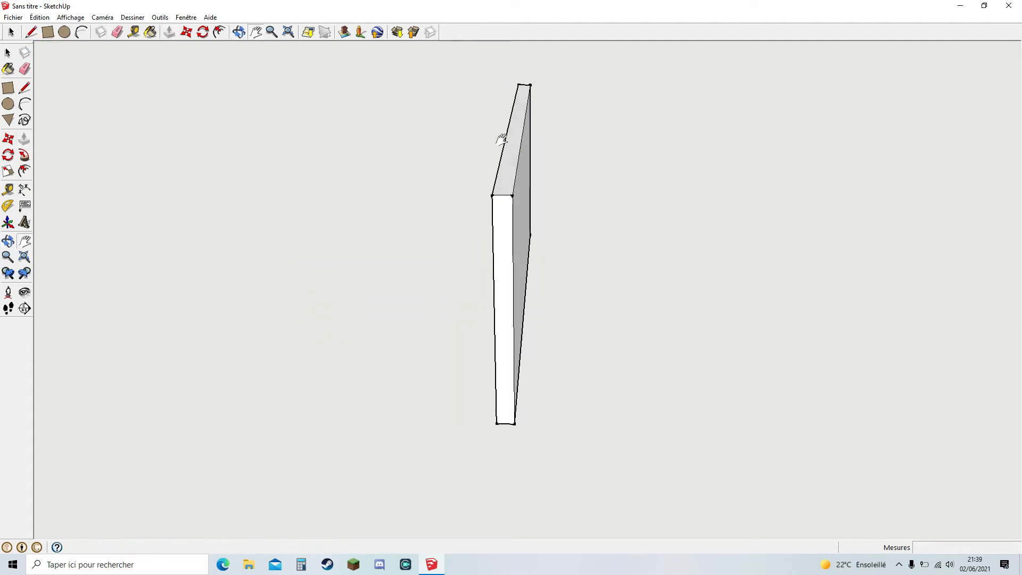
middle_drag(529, 152, 522, 112)
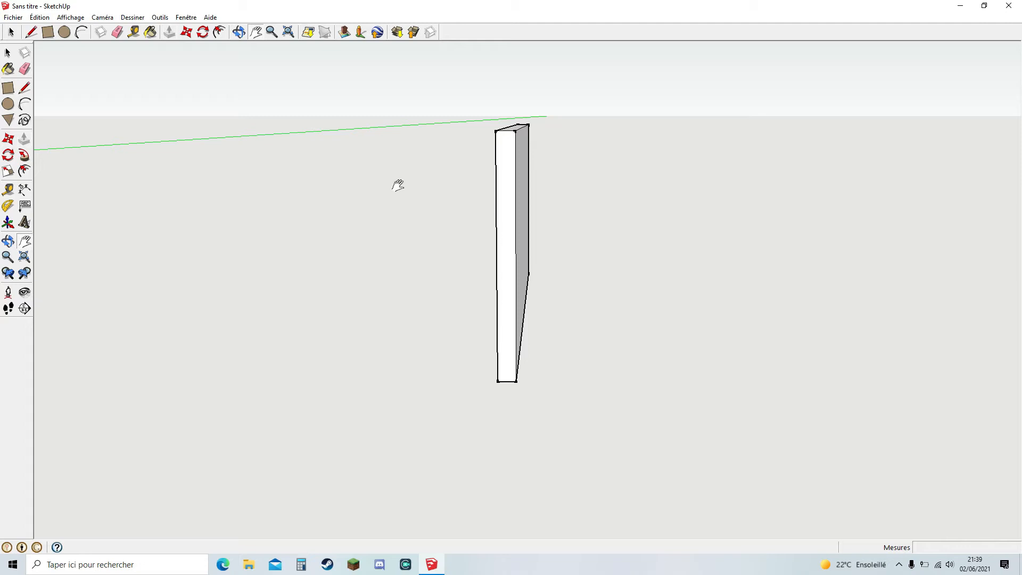
middle_drag(610, 173, 356, 106)
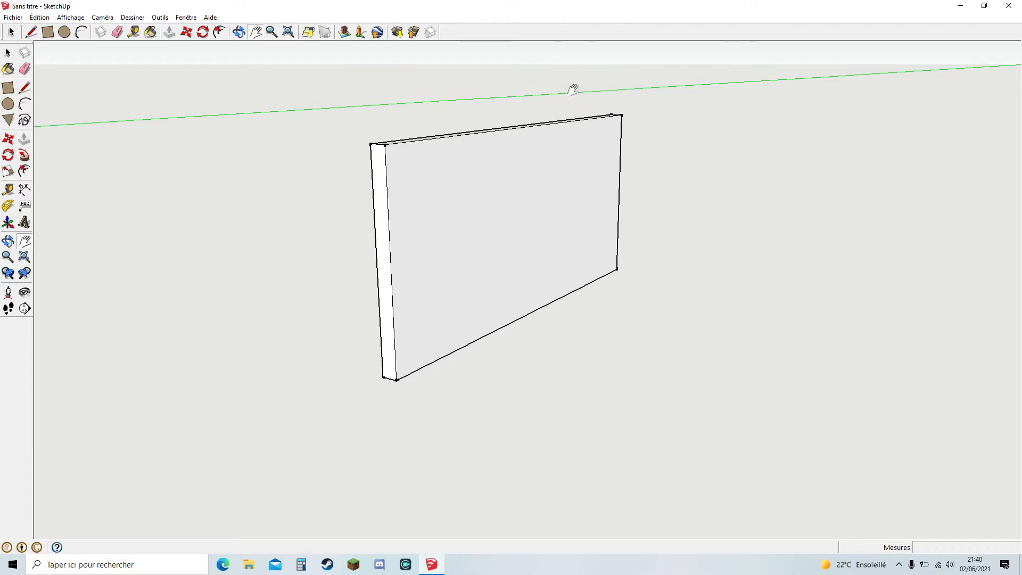
key(o)
drag(557, 215, 598, 223)
key(h)
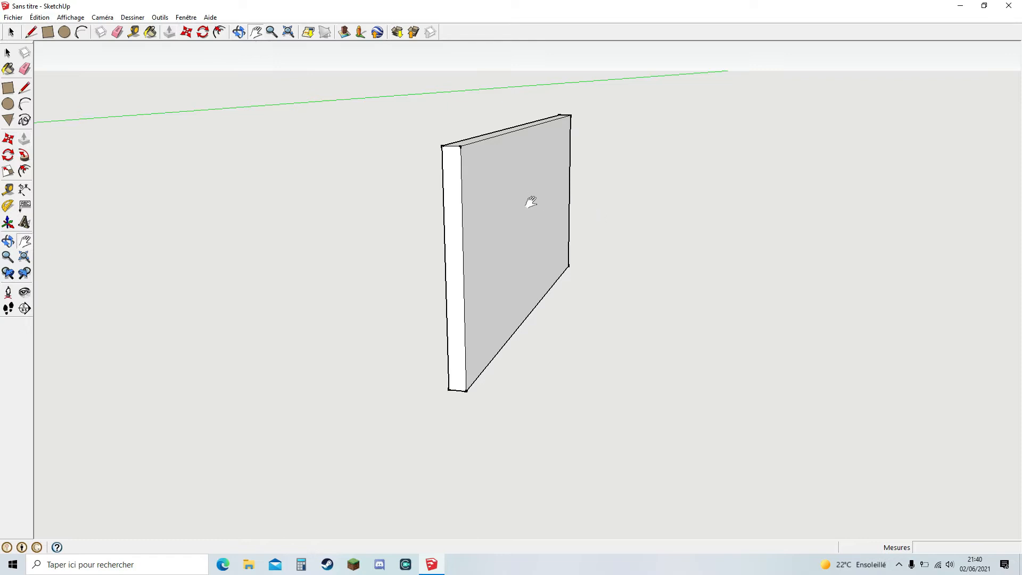
middle_drag(565, 203, 518, 217)
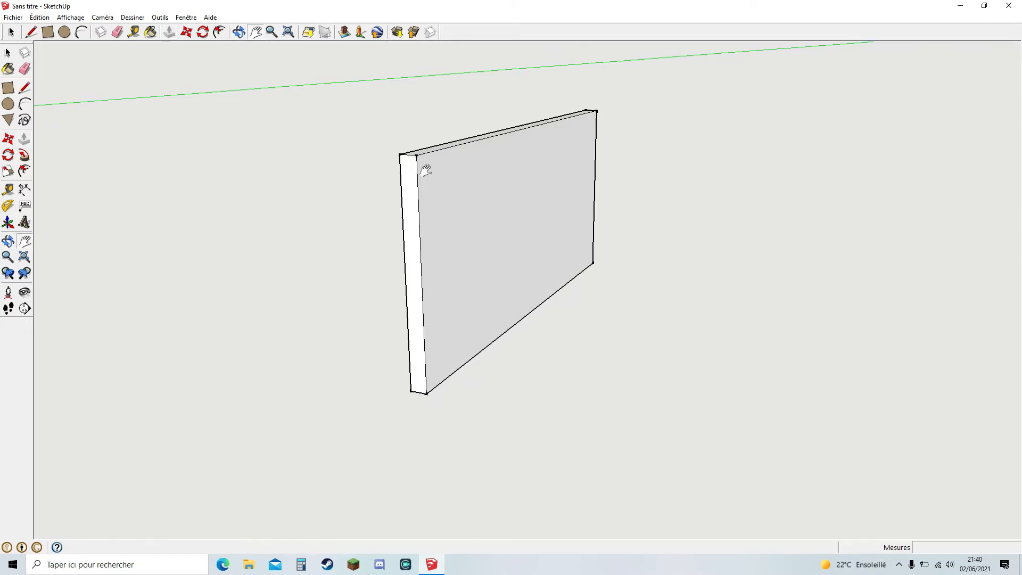
middle_drag(463, 317, 458, 356)
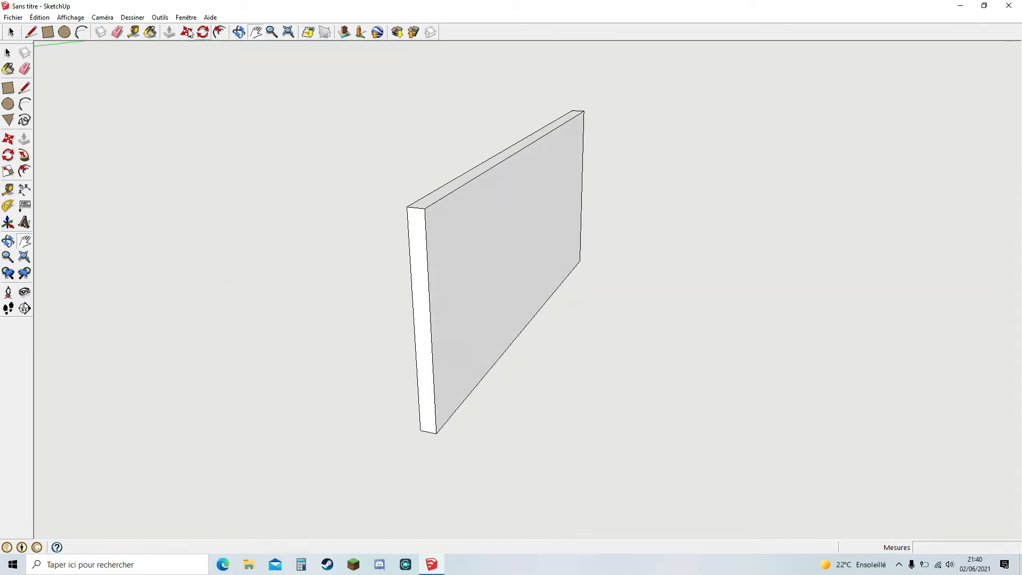
Step: Undo the last extrusion of the narrow rectangle
click(171, 32)
click(39, 17)
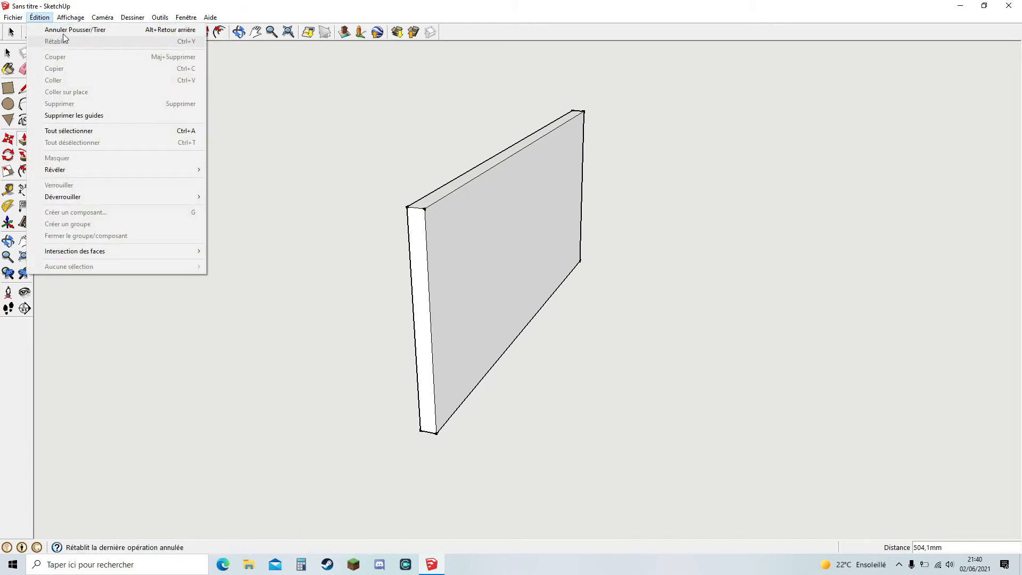
click(64, 27)
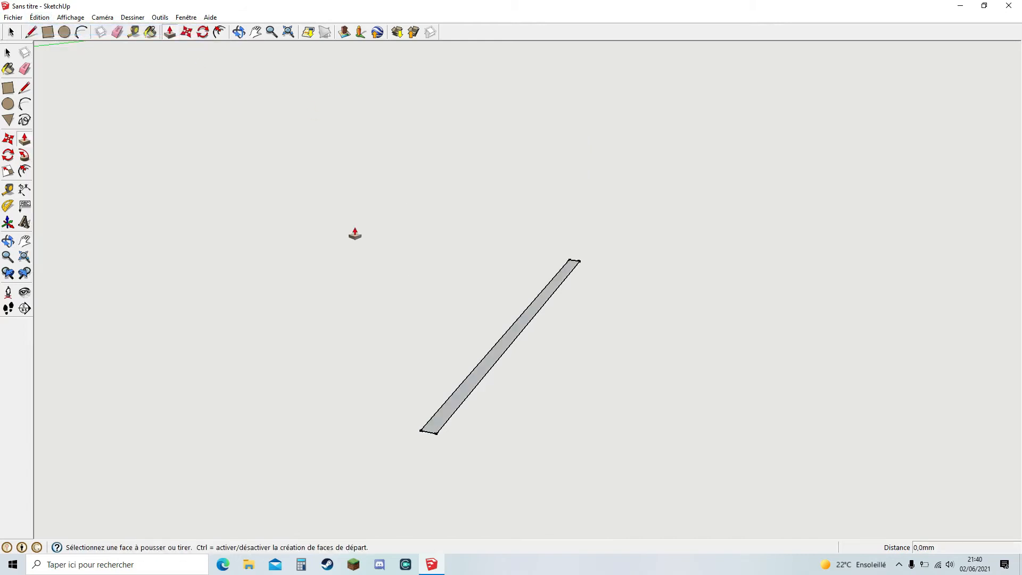
Step: Extrude the narrow rectangle upward with Push/Pull and set the distance to 839 mm
click(482, 372)
click(473, 330)
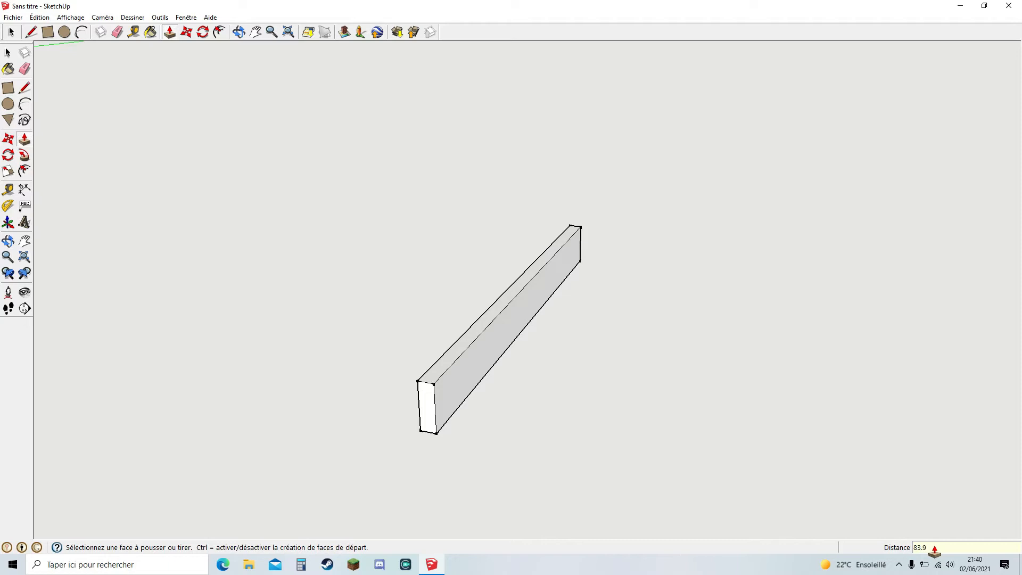
key(Return)
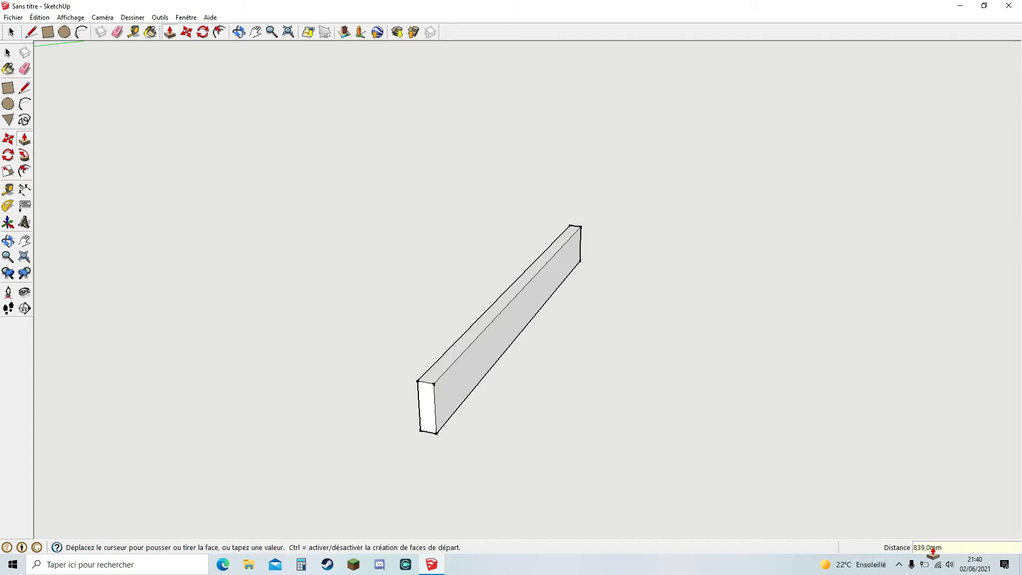
key(Return)
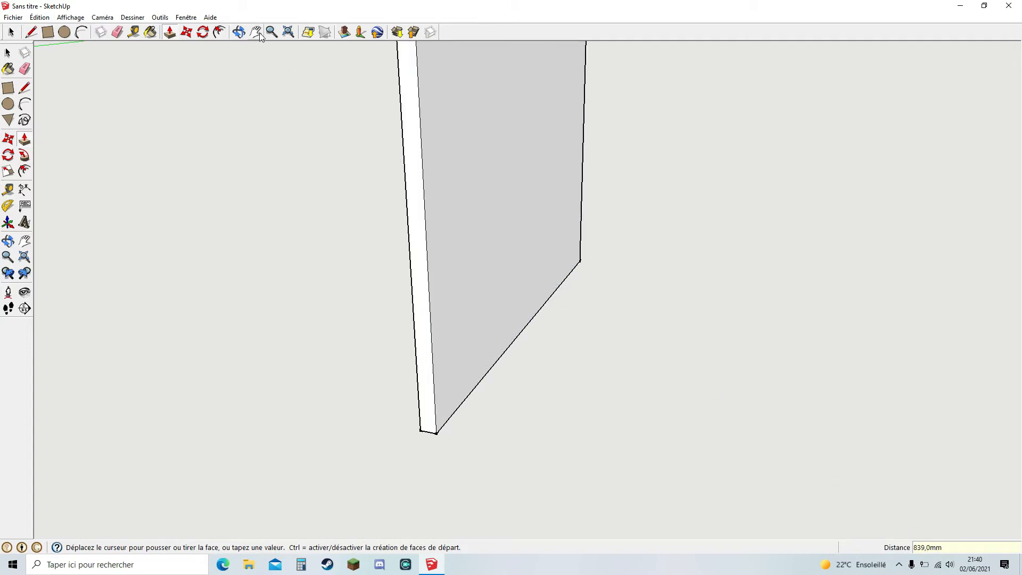
Step: Select the whole panel and turn it into a component named Composant#1, replacing the selection
click(256, 32)
scroll(402, 125, down, 4)
drag(453, 167, 478, 248)
middle_drag(478, 248, 529, 262)
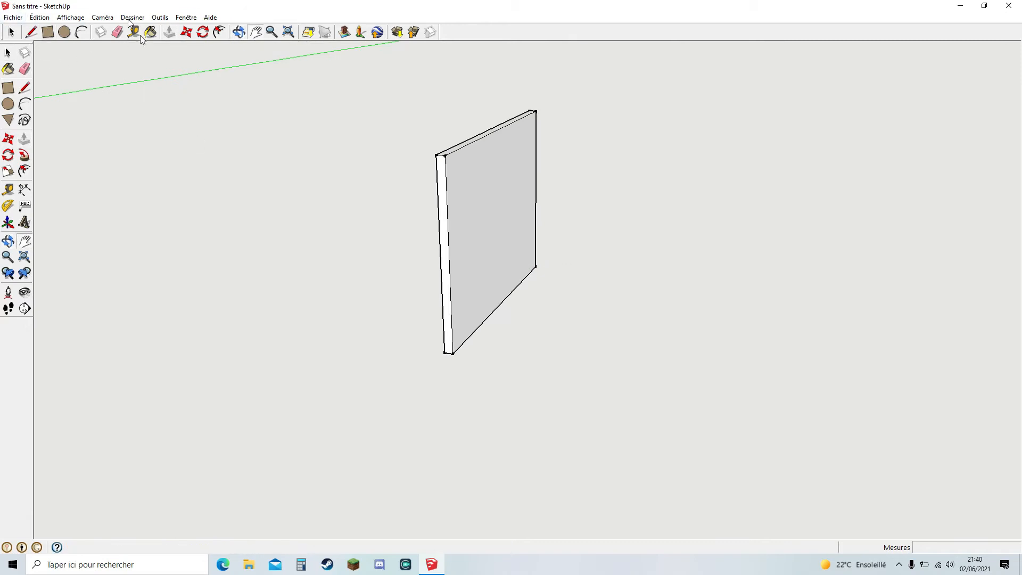
click(186, 32)
key(space)
drag(331, 91, 638, 397)
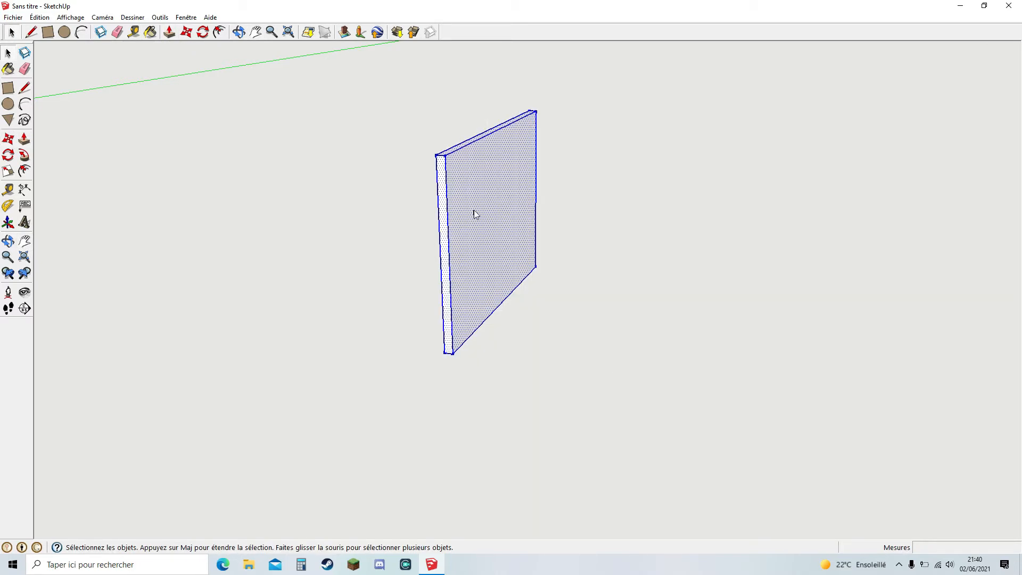
right_click(474, 213)
click(543, 290)
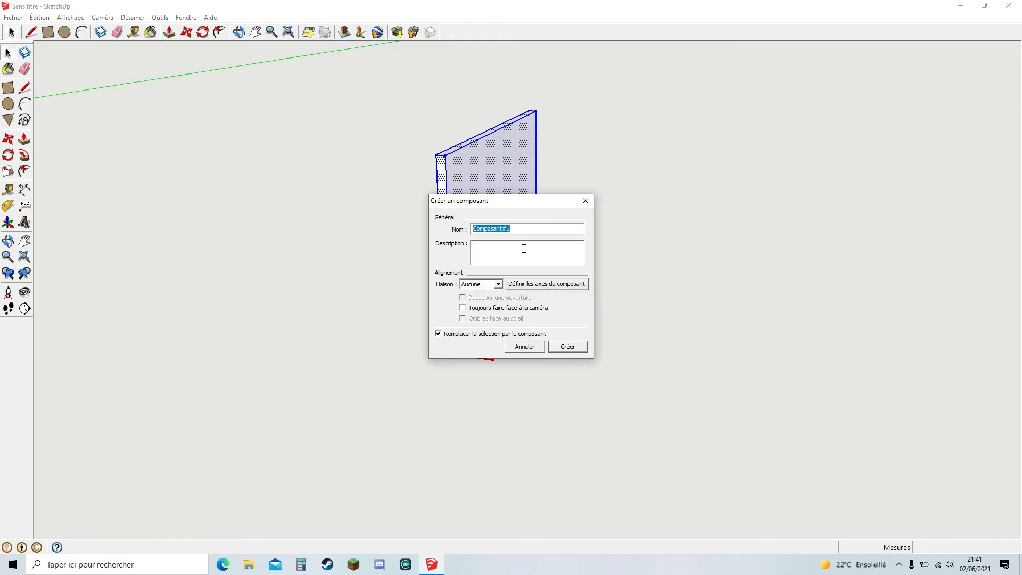
click(568, 346)
Step: Move the panel component sideways about 507 mm, then shift it about 21 mm back
click(187, 33)
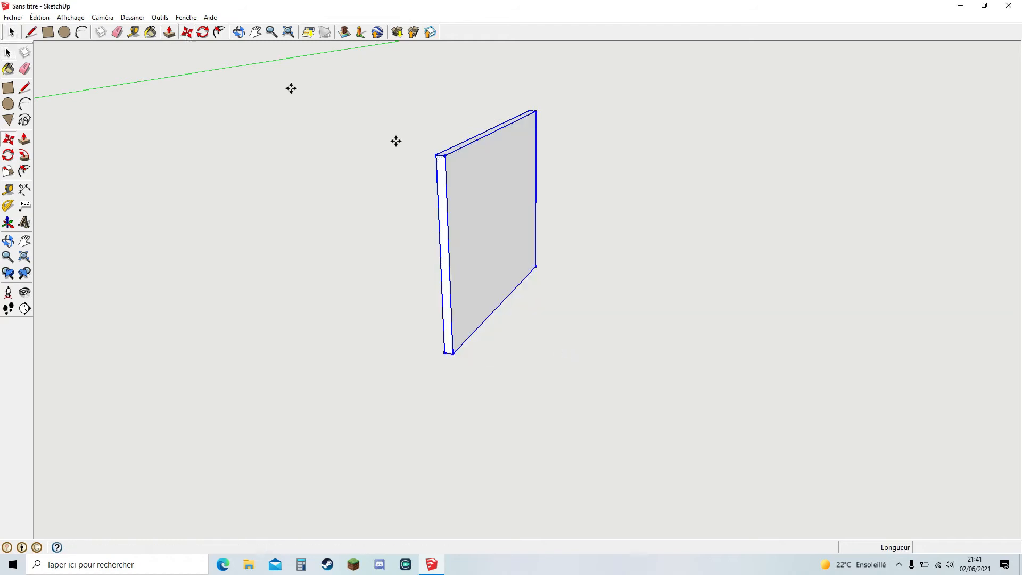
click(509, 239)
click(405, 246)
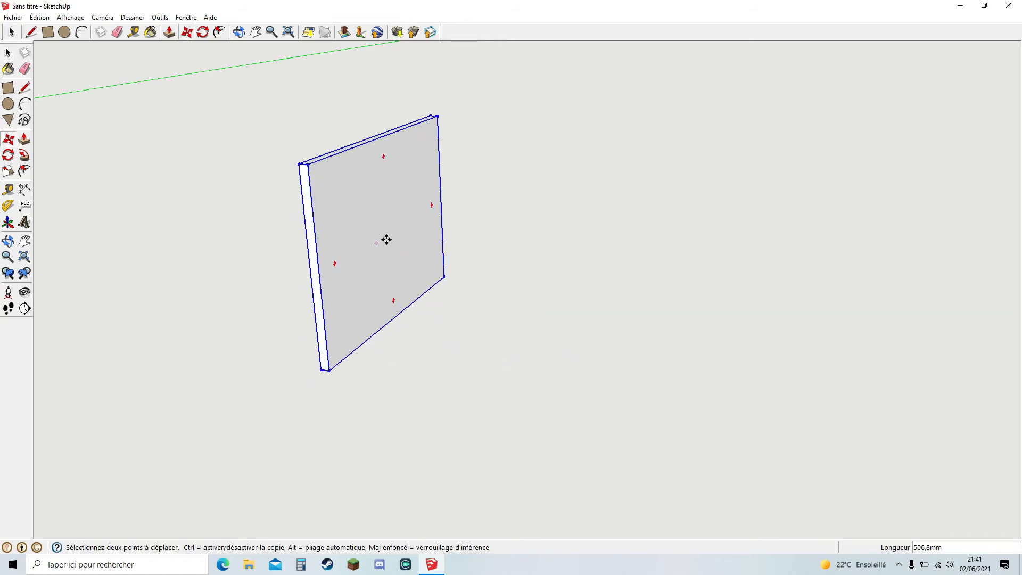
click(356, 220)
click(369, 221)
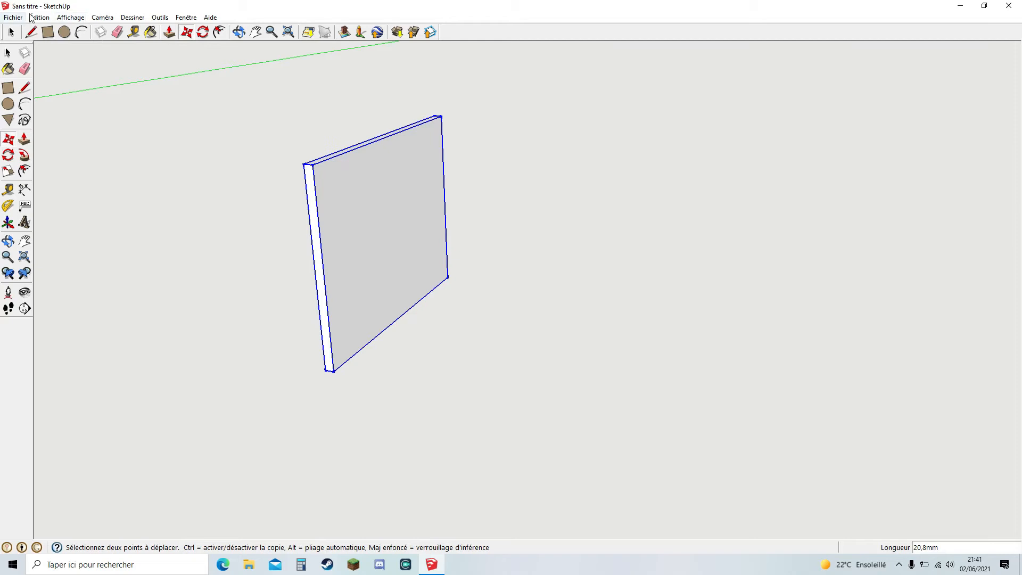
Step: Draw a rectangle of about 782 × 592 mm beside the panel and extrude it upward into a low block
click(255, 32)
drag(579, 283, 484, 224)
click(49, 33)
click(474, 232)
click(618, 301)
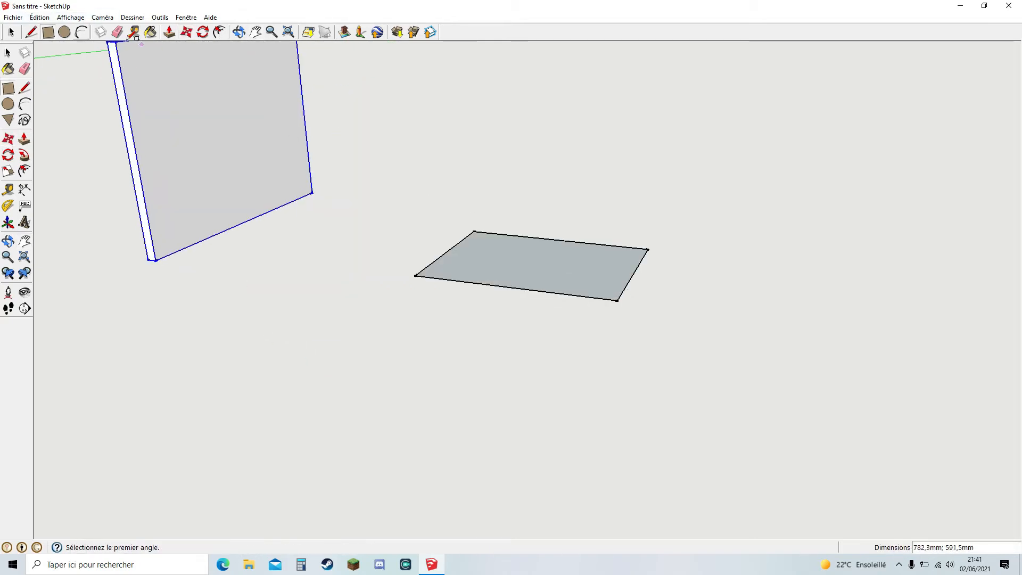
click(170, 32)
click(493, 251)
click(494, 183)
Step: Move only the front face of the ungrouped block to skew the block's shape
click(187, 32)
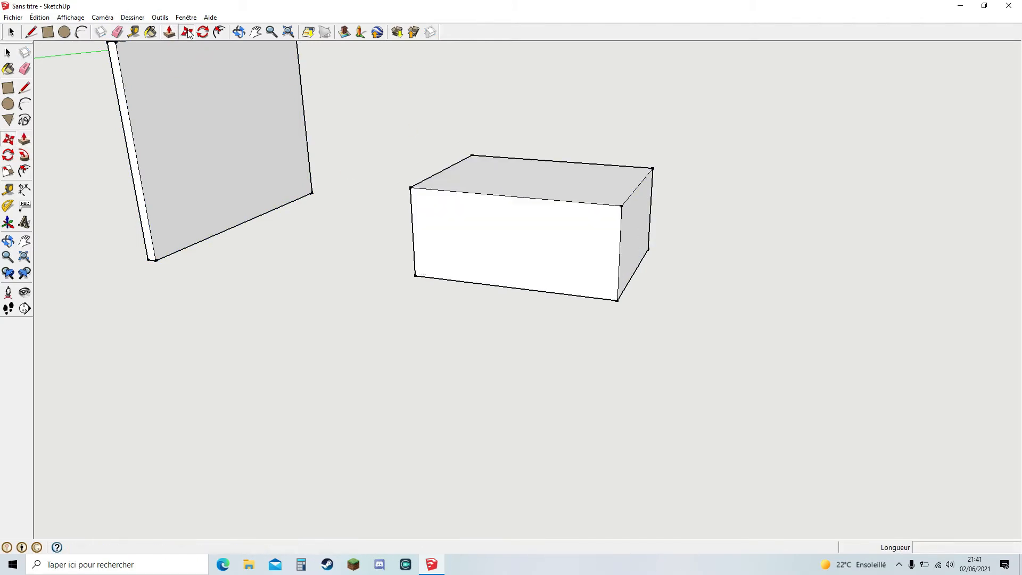
click(533, 240)
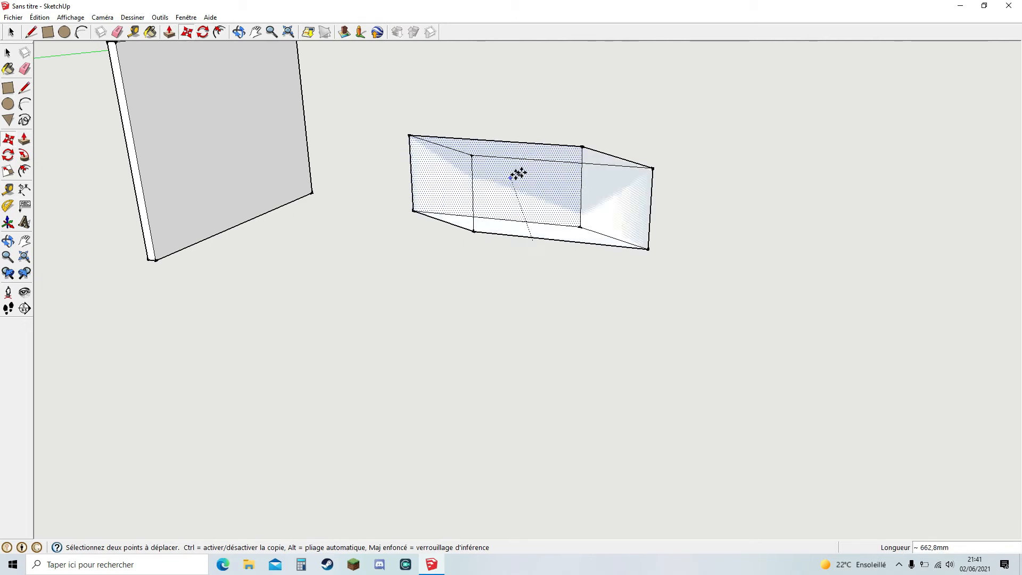
middle_drag(744, 221, 550, 366)
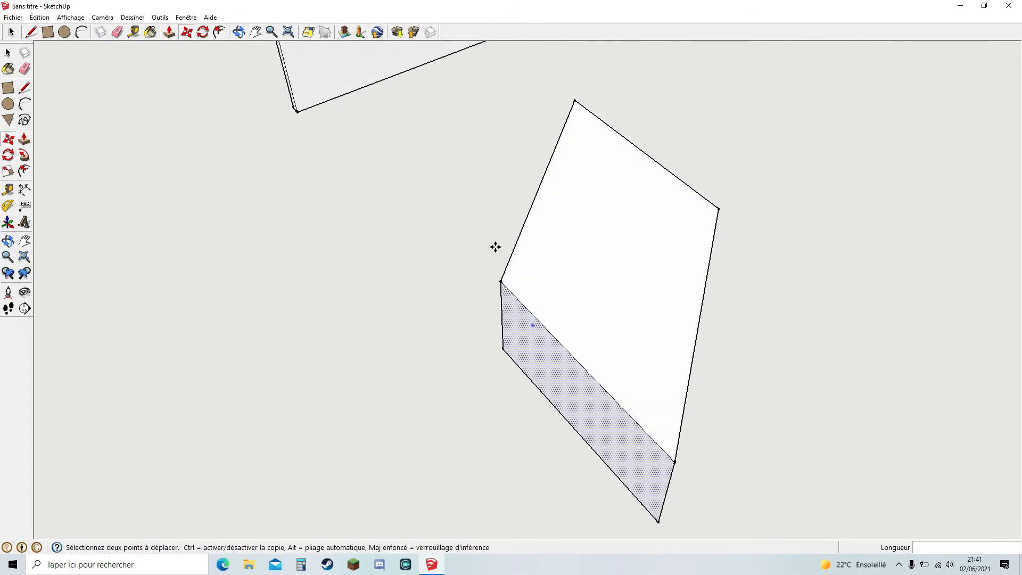
middle_drag(666, 347, 297, 47)
Step: Select the whole skewed block beside the panel and cut it from the model
click(256, 32)
drag(293, 159, 424, 205)
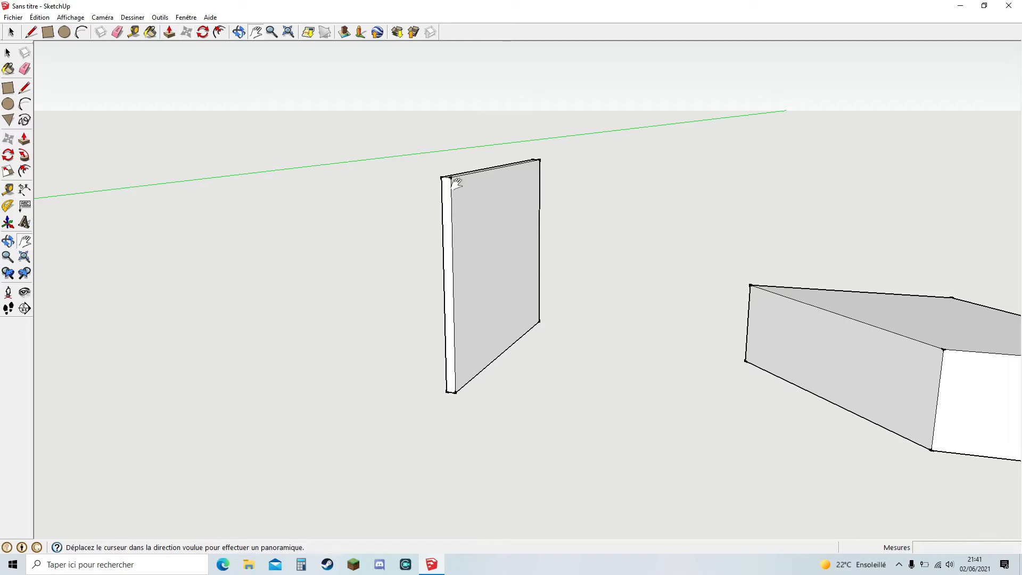
middle_drag(741, 276, 740, 330)
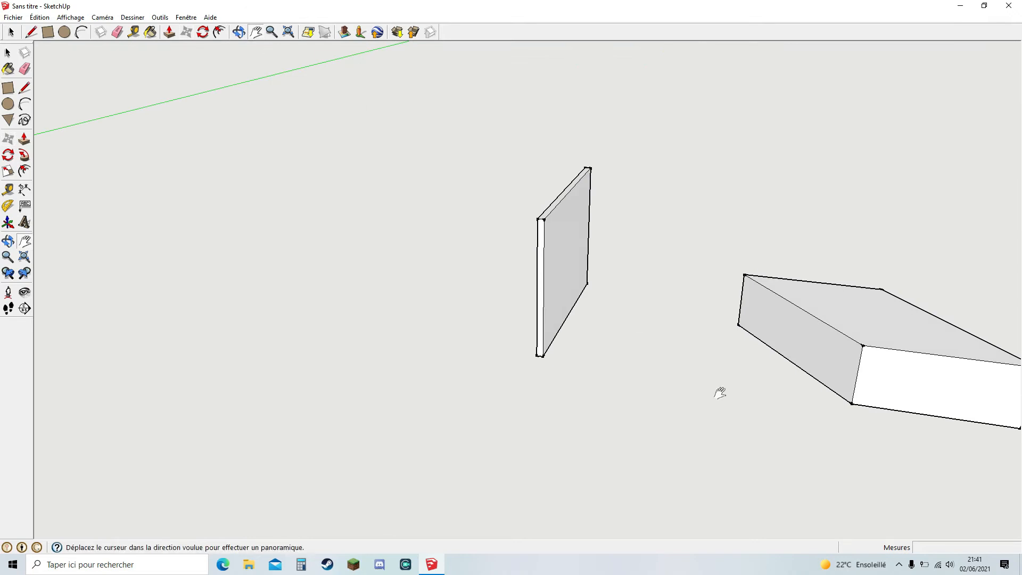
drag(719, 393, 355, 280)
click(7, 53)
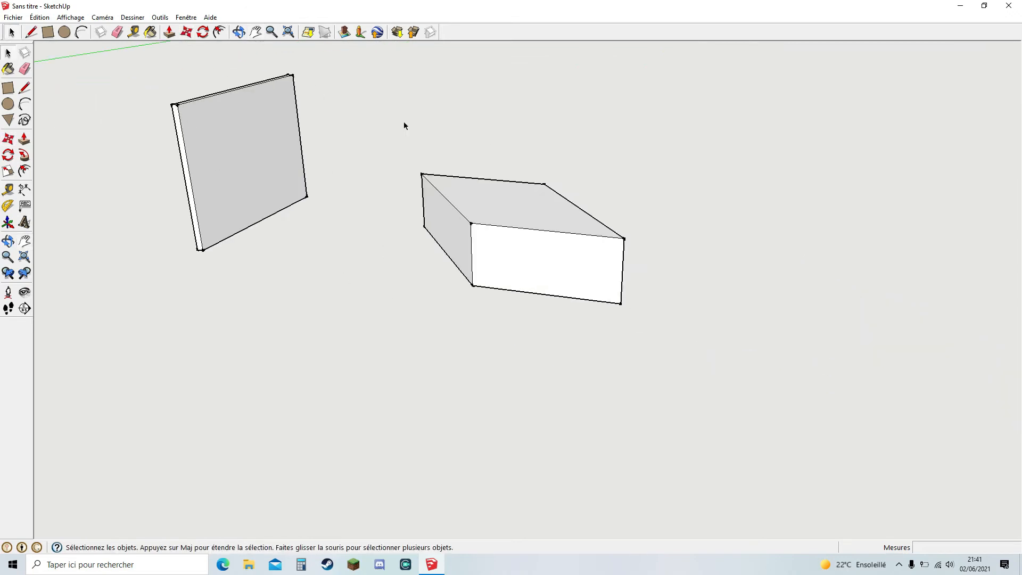
drag(677, 315, 724, 325)
key(ctrl+x)
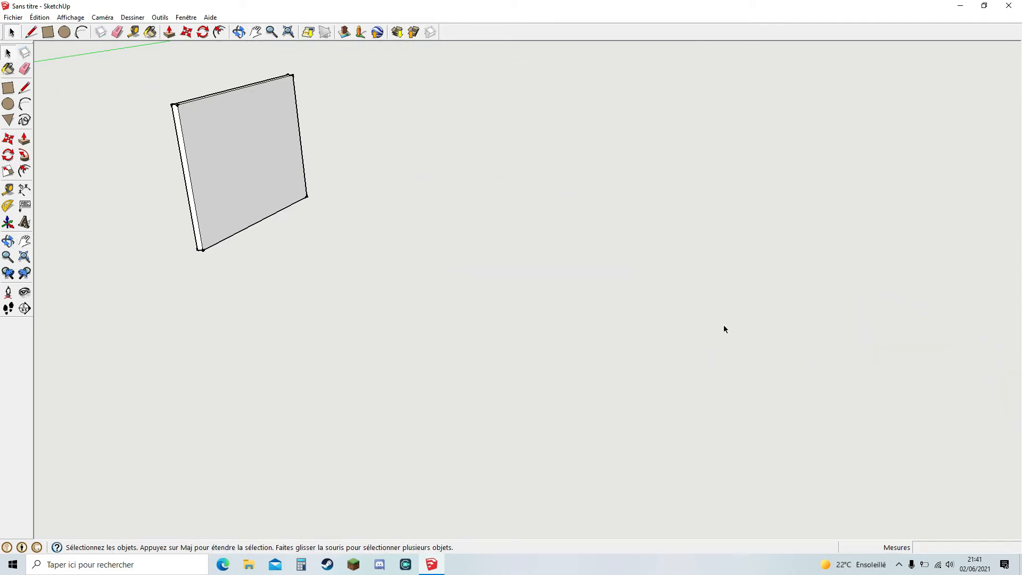
Step: Move the panel component sideways toward the model's origin
click(257, 33)
drag(314, 156, 464, 158)
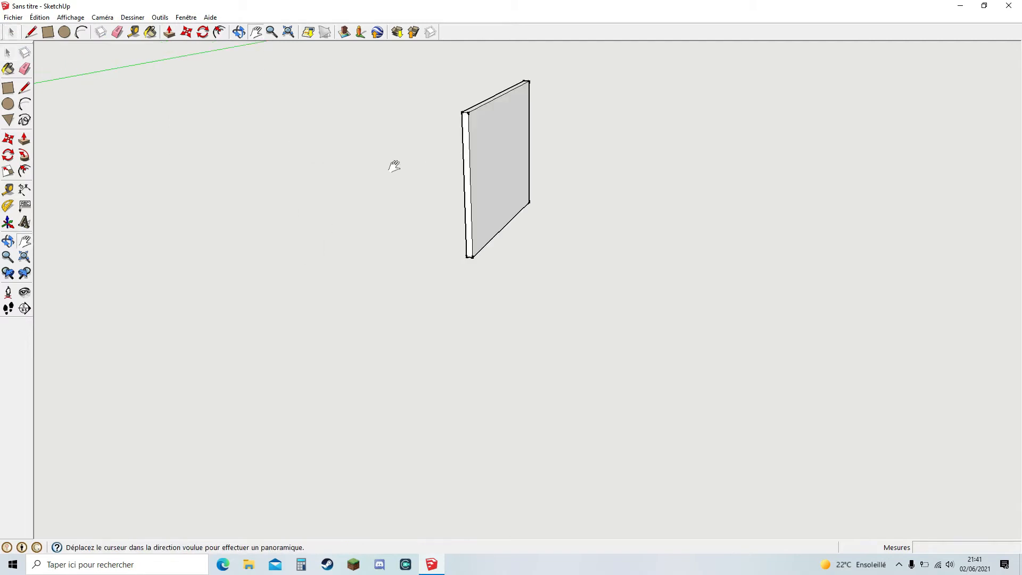
drag(392, 186, 432, 188)
click(186, 34)
drag(559, 172, 152, 218)
click(255, 32)
drag(314, 168, 617, 125)
drag(420, 200, 455, 197)
Step: Move the distant panel component about 19694 mm so it stands close to the axes' origin
scroll(455, 197, down, 4)
scroll(455, 197, down, 5)
drag(331, 221, 369, 203)
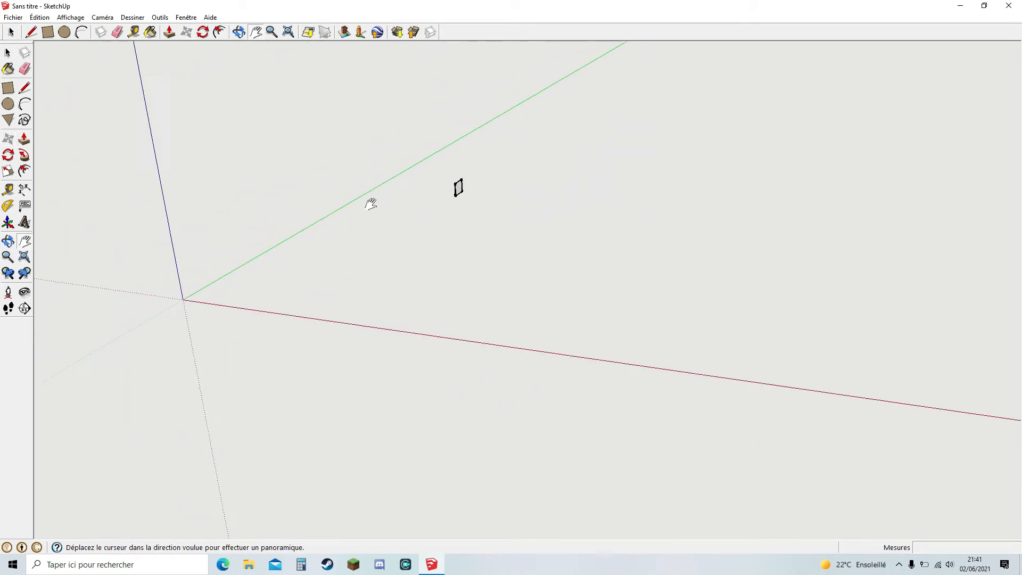
click(187, 32)
click(459, 187)
click(218, 288)
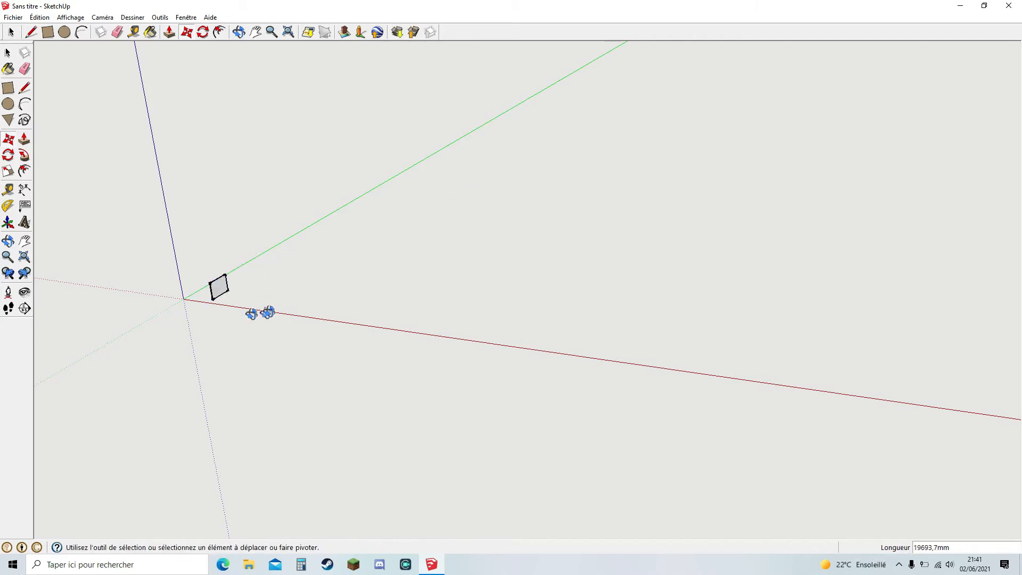
Step: Shift the panel component back and forth beside the green axis, finishing with a move of about 1893 mm away from the origin
middle_drag(261, 313, 288, 274)
scroll(169, 318, up, 6)
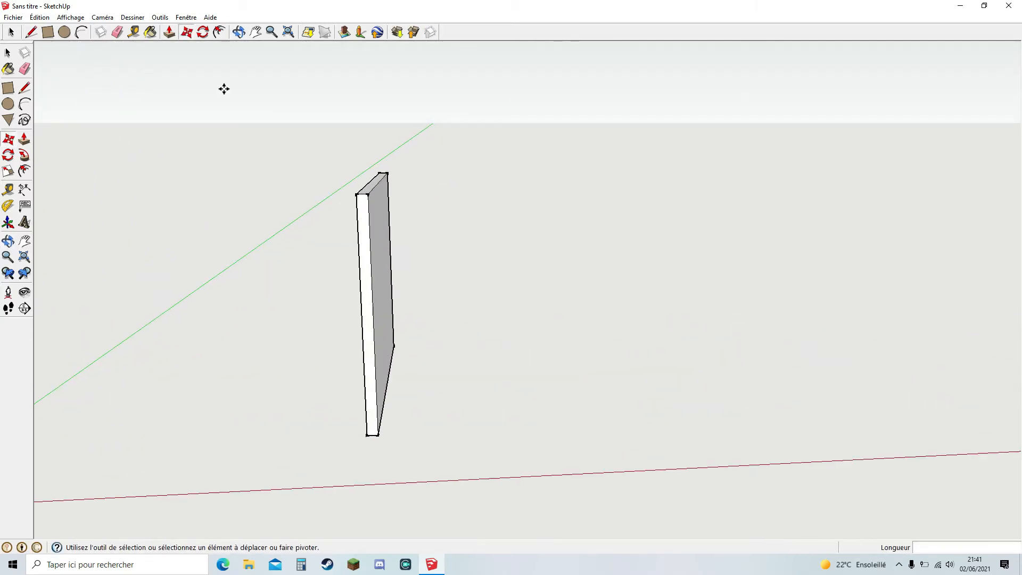
click(257, 33)
middle_drag(418, 298, 213, 294)
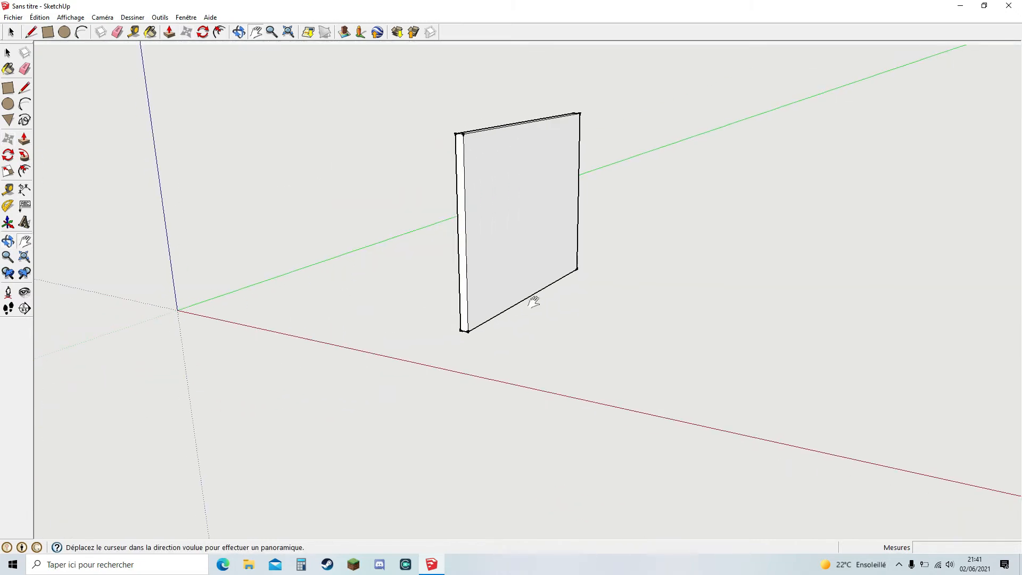
click(187, 32)
click(525, 219)
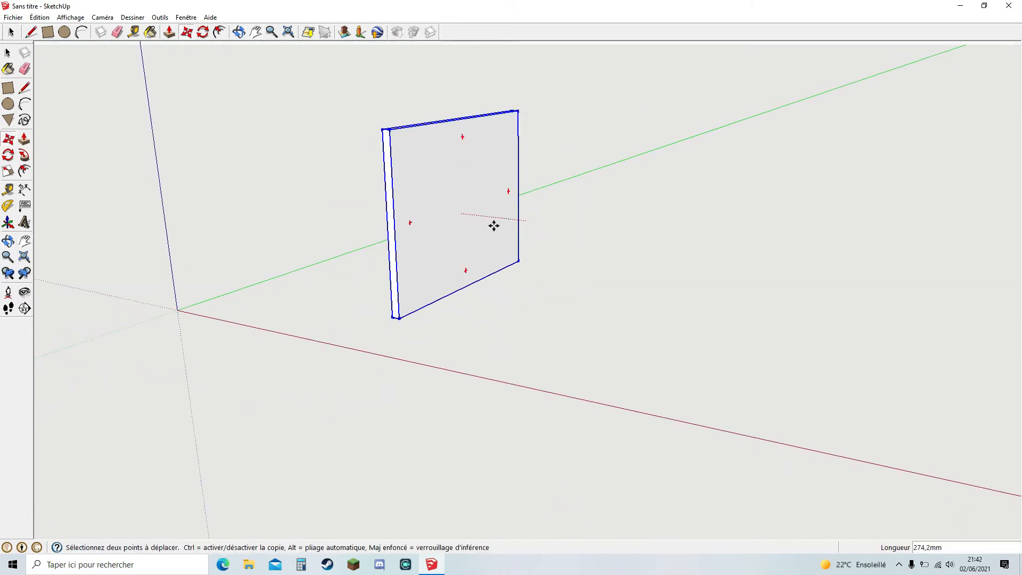
click(471, 214)
click(467, 218)
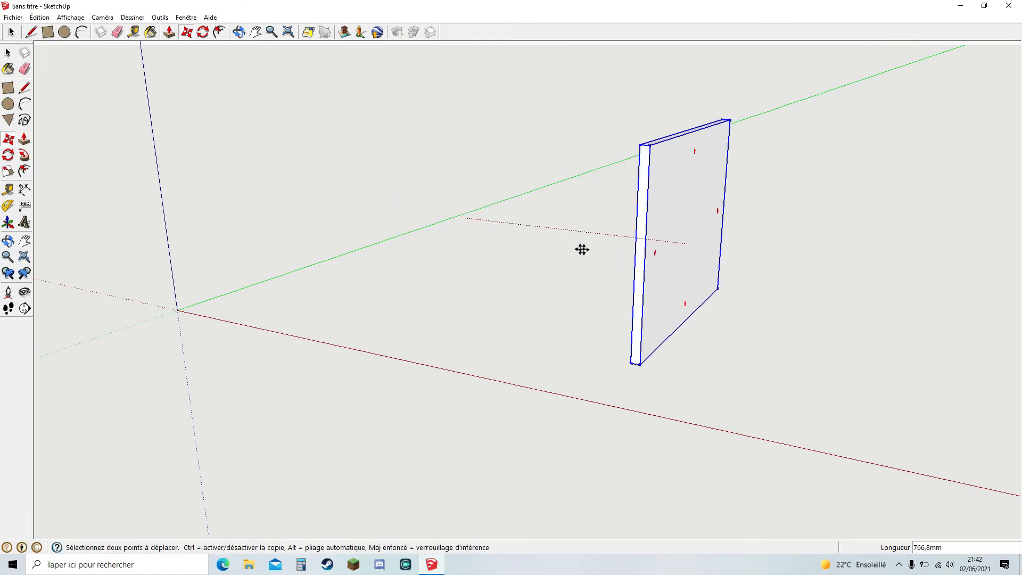
click(477, 224)
click(477, 222)
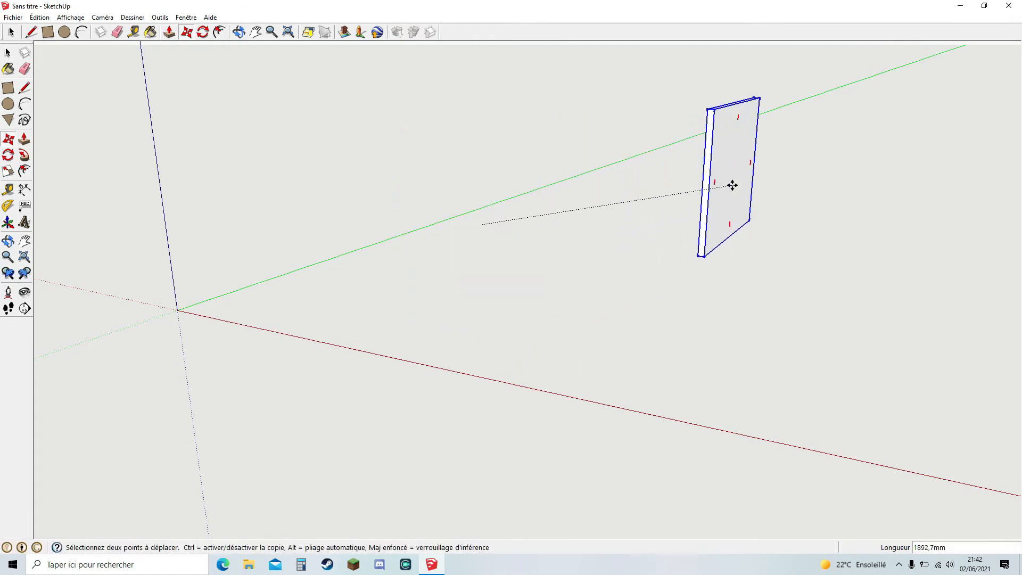
click(730, 183)
Step: Draw a freehand rectangle on the ground between the origin and the panel
middle_drag(539, 308, 668, 380)
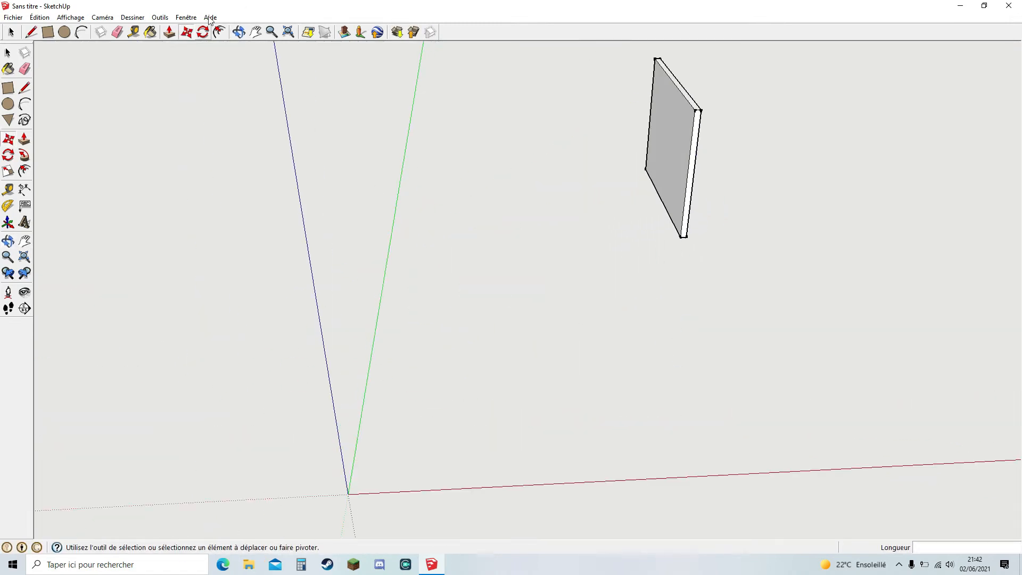
click(170, 32)
click(48, 32)
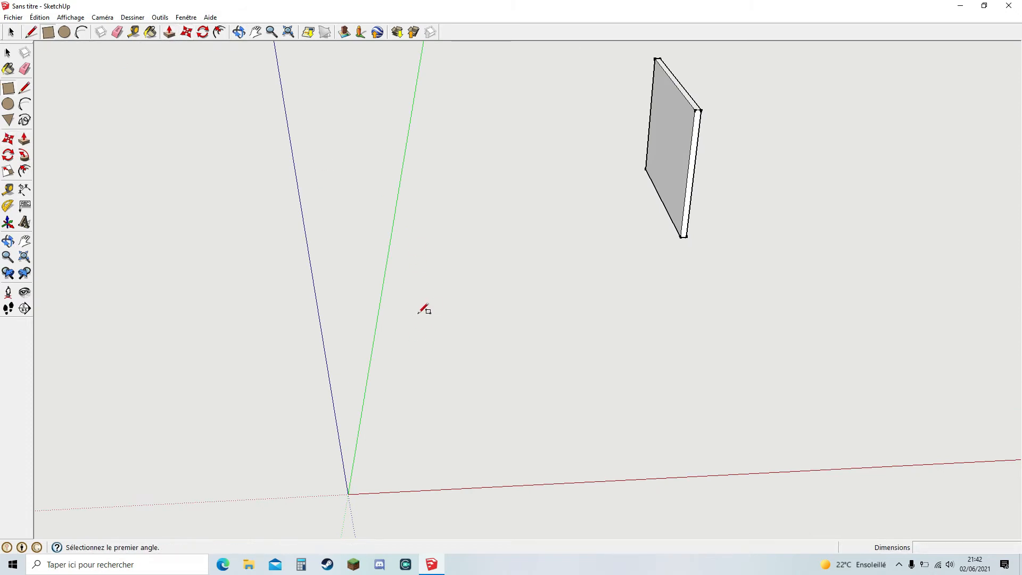
click(416, 308)
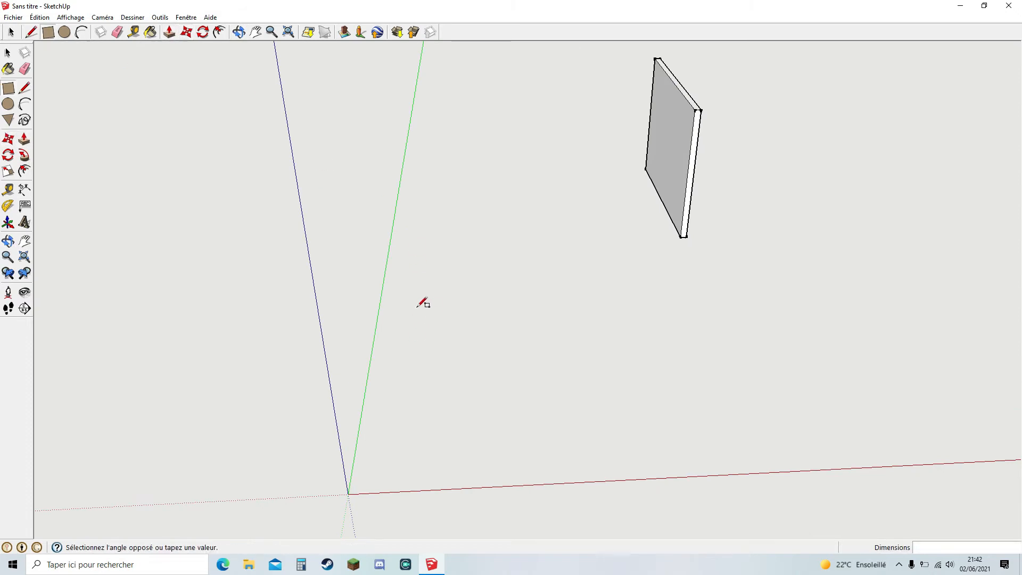
click(699, 420)
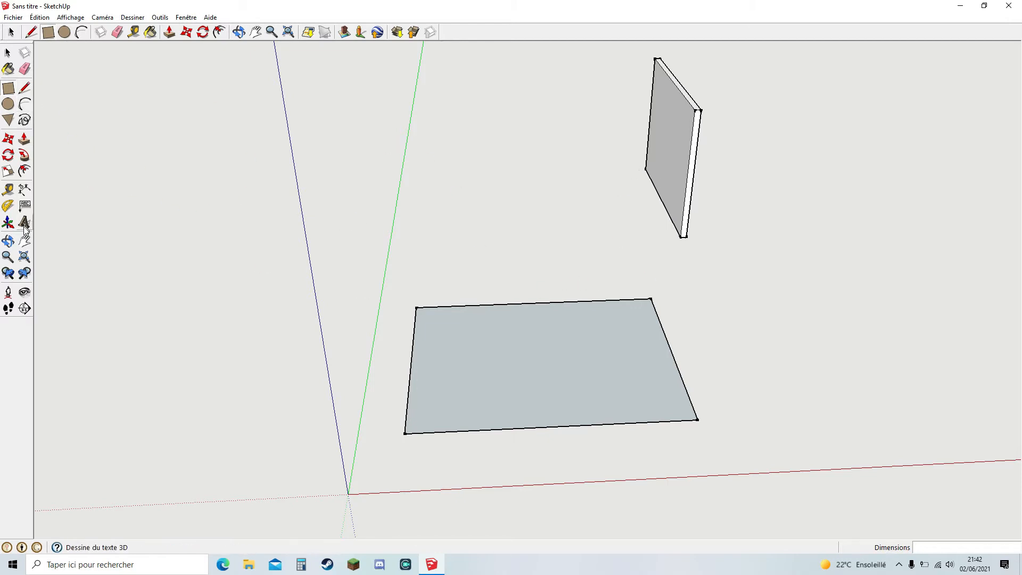
Step: Try the Tape Measure from the rectangle's rear corner and undo the rectangle
click(8, 193)
click(416, 307)
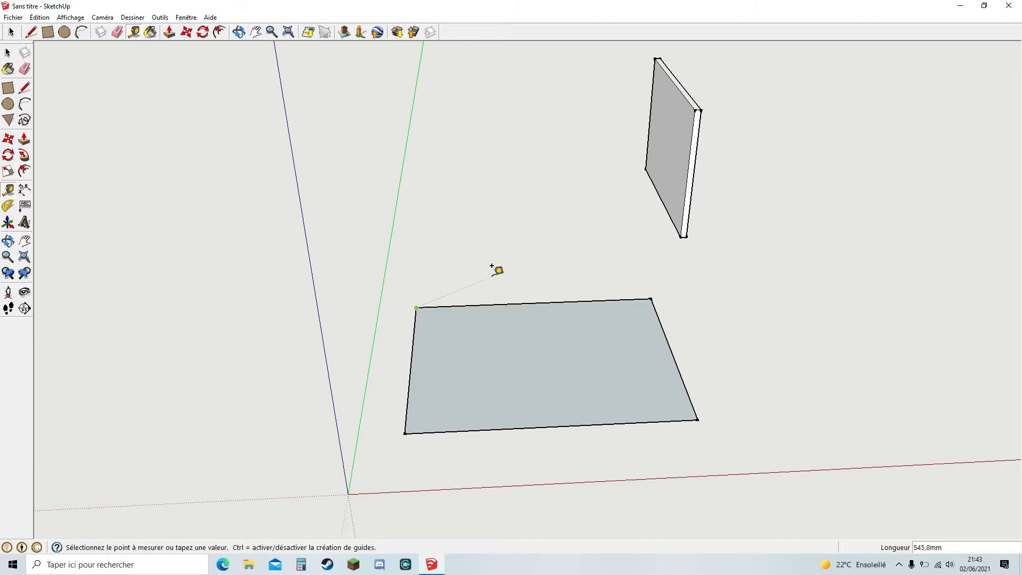
click(488, 258)
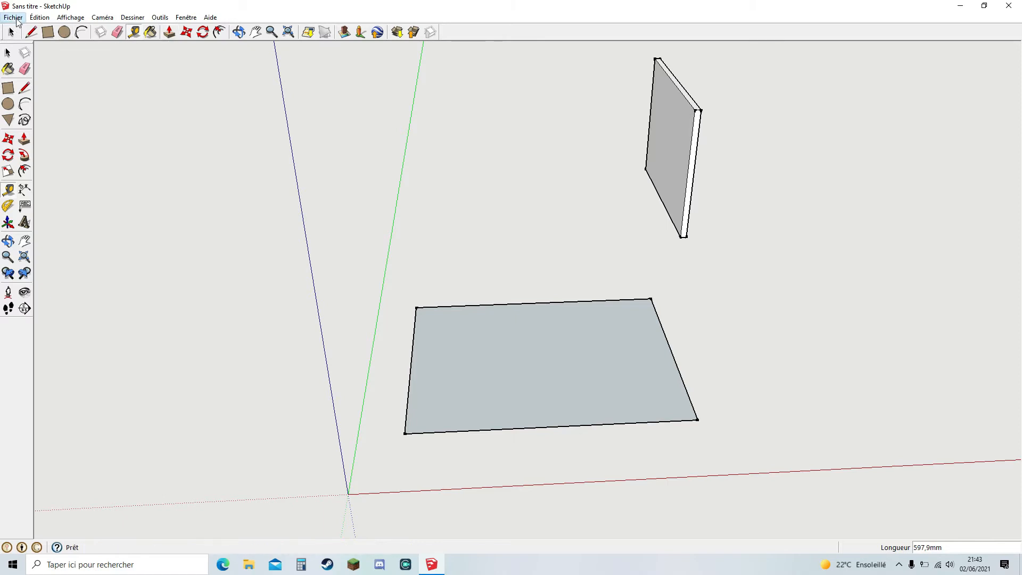
click(39, 17)
click(64, 30)
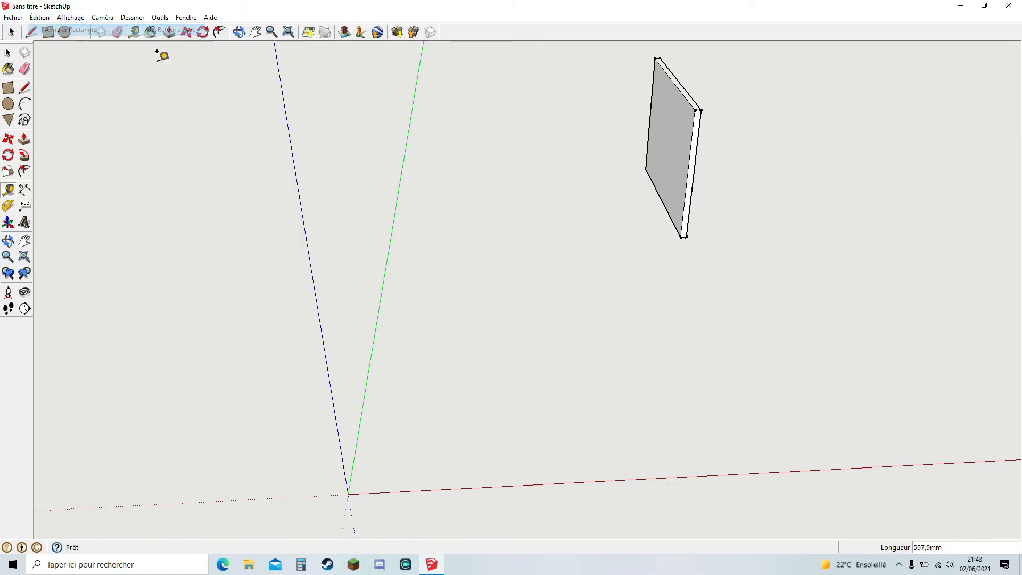
Step: Draw a rectangle on the ground between the origin and the panel with exact dimensions of 1125 × 300 mm
click(48, 32)
click(436, 311)
click(731, 422)
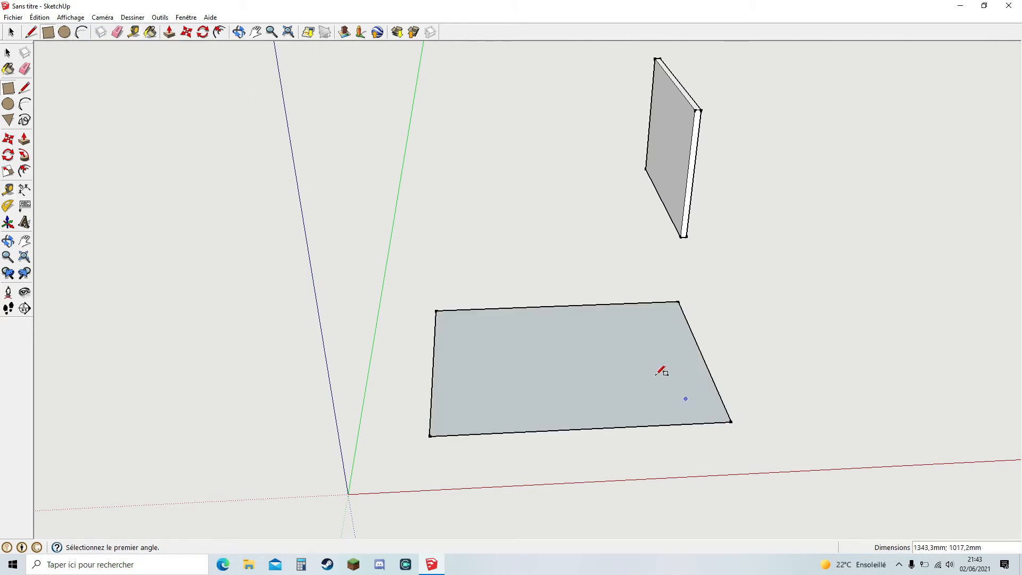
click(957, 547)
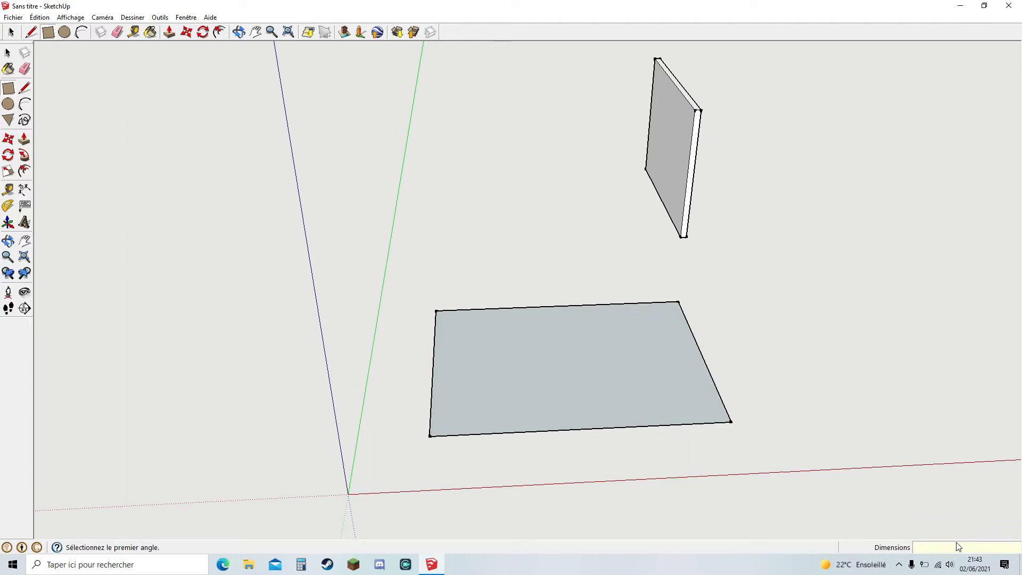
text(1125;300)
key(Return)
Step: Measure the new rectangle's short edge with the Tape Measure and check along its long edge
mouse_move(497, 374)
middle_down()
mouse_move(607, 375)
mouse_move(395, 354)
mouse_move(398, 345)
mouse_move(432, 352)
middle_up()
key(r)
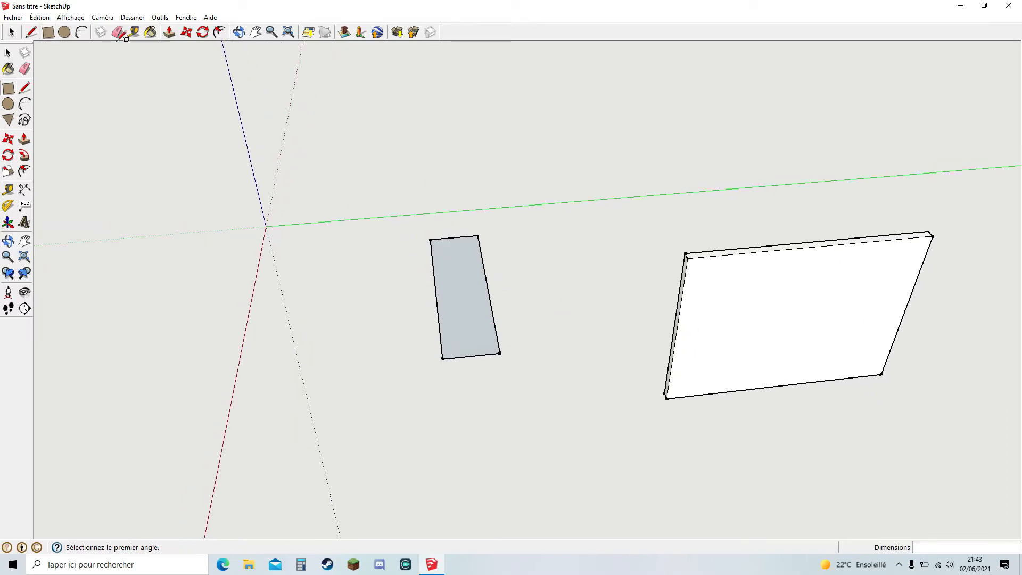
key(t)
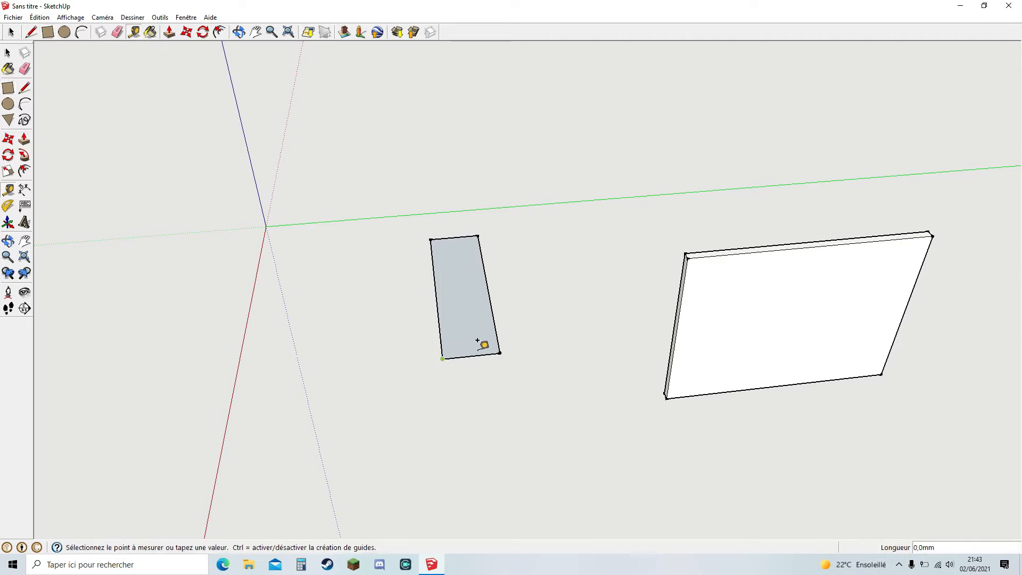
click(499, 349)
click(433, 257)
Step: Extrude the narrow rectangle upward into a board with a thickness of 50 mm
key(o)
drag(399, 353, 625, 328)
middle_drag(625, 328, 592, 334)
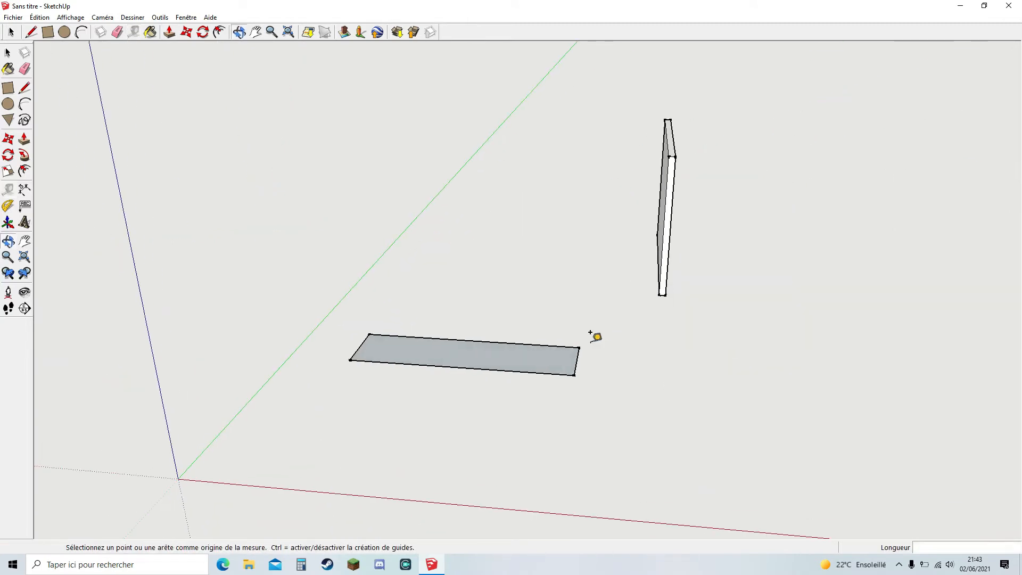
click(187, 34)
click(168, 33)
click(433, 360)
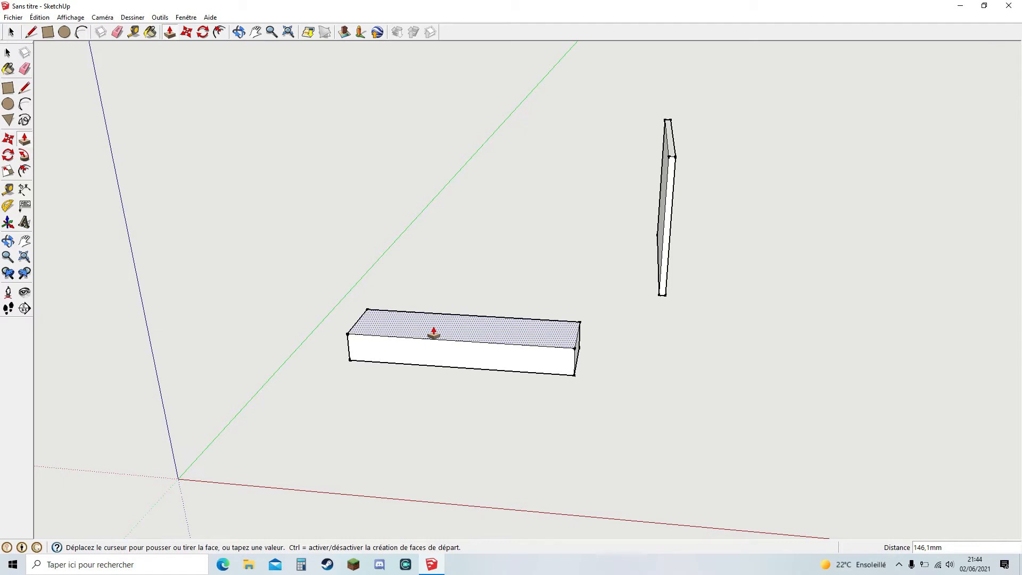
click(401, 337)
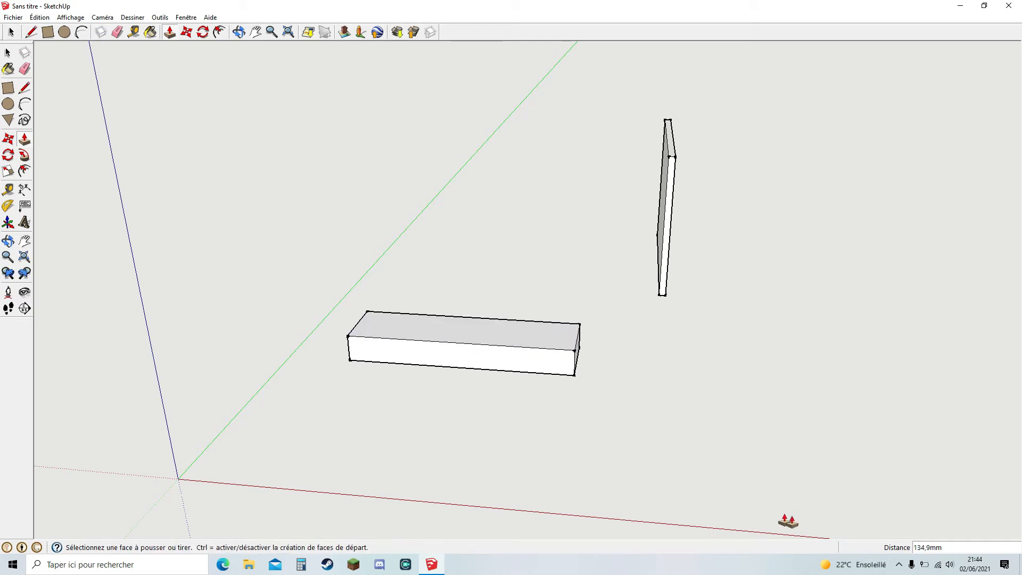
key(BackSpace)
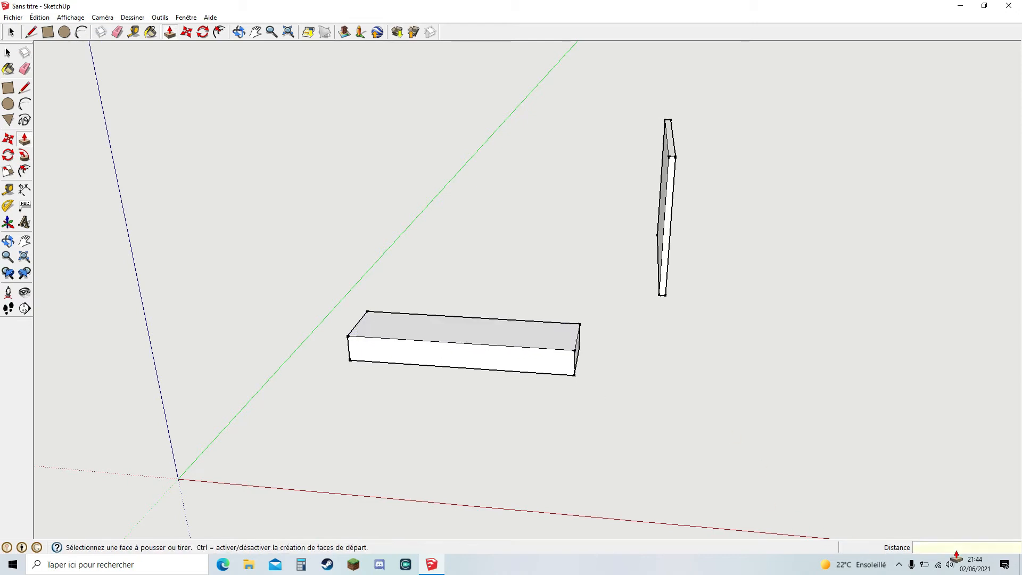
key(Return)
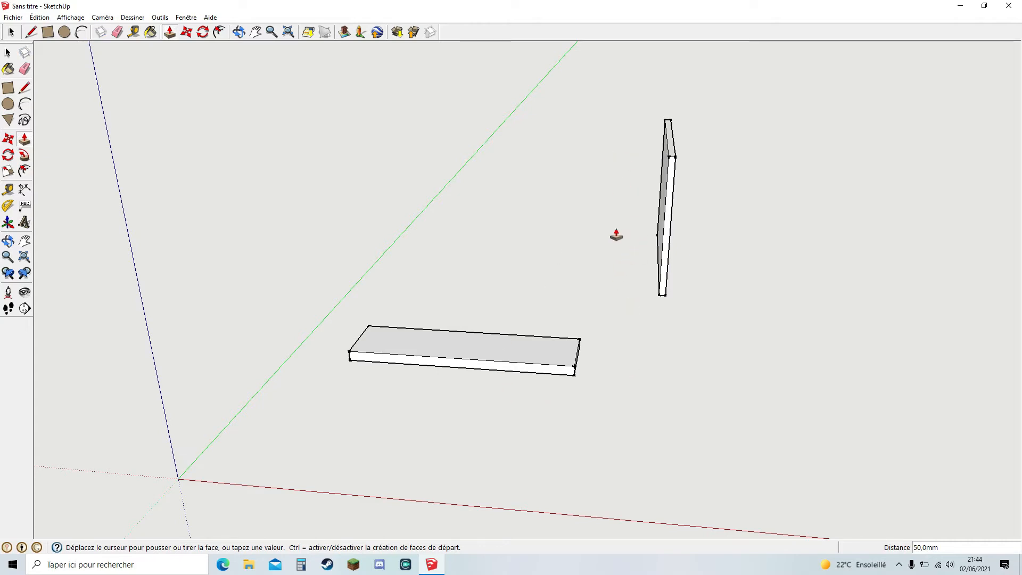
Step: Select the whole board and turn it into a component, keeping the default name and settings
middle_drag(515, 379, 634, 291)
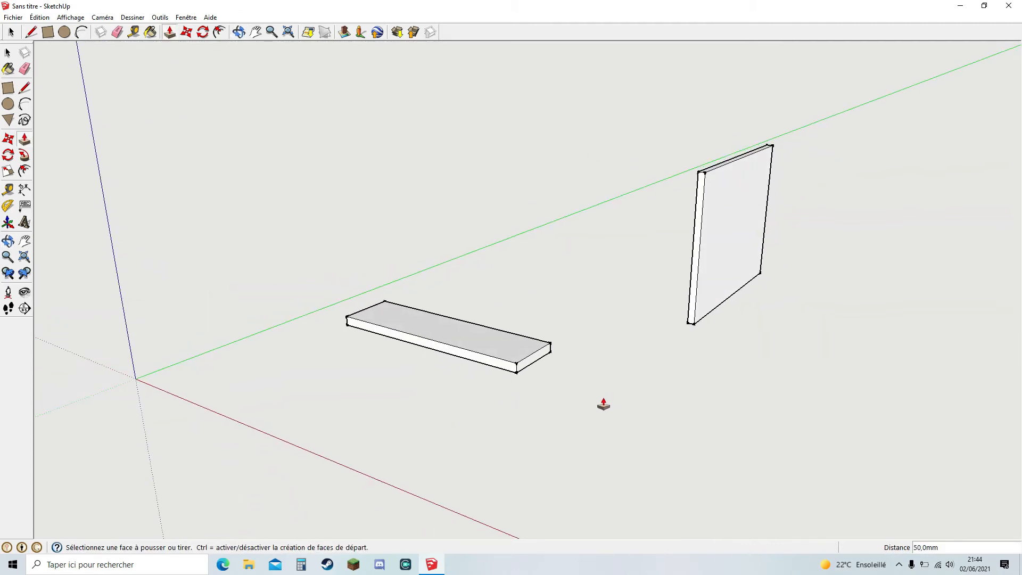
middle_drag(603, 405, 470, 395)
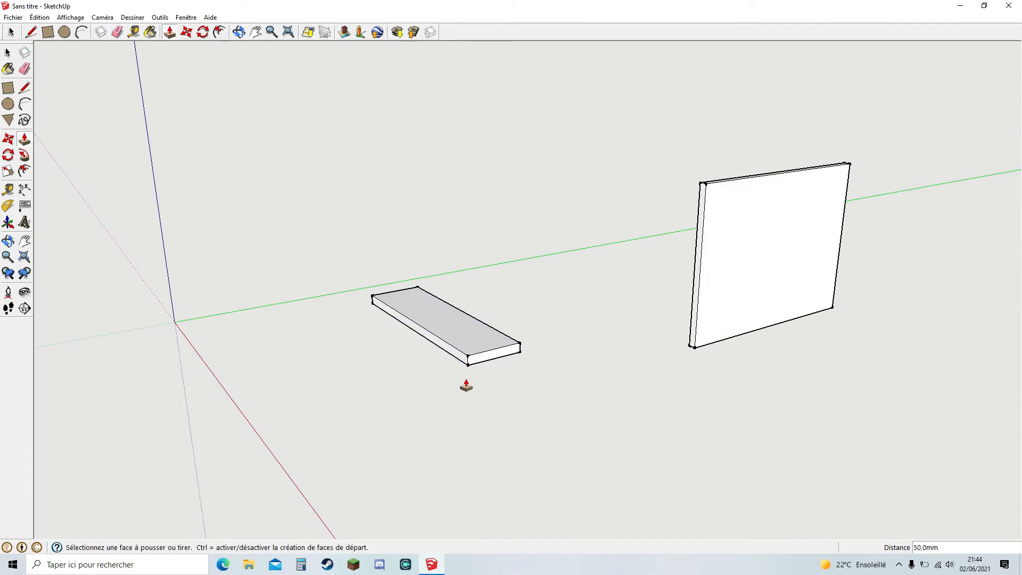
click(13, 33)
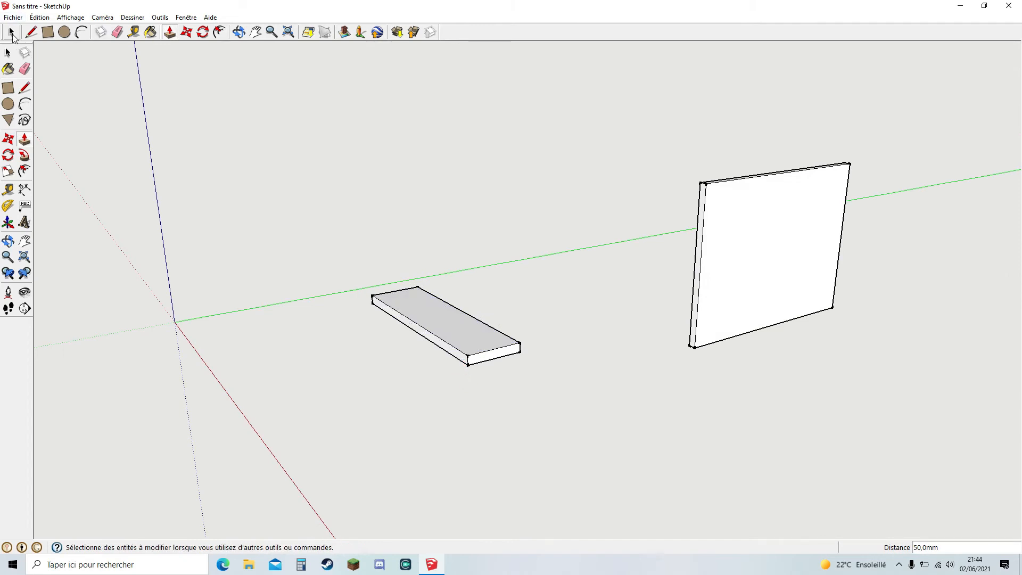
triple_click(420, 322)
right_click(433, 314)
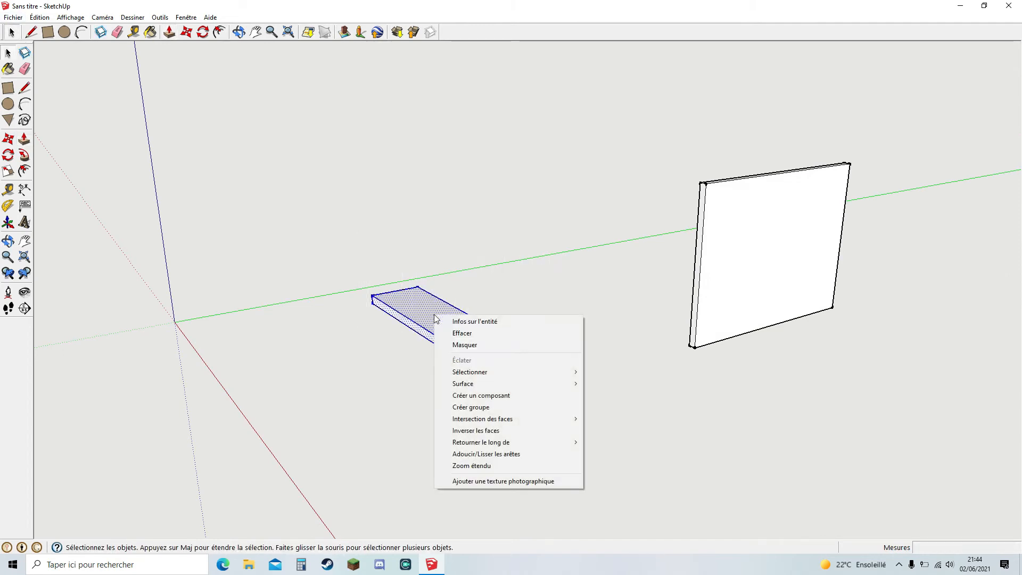
mouse_move(496, 373)
click(479, 395)
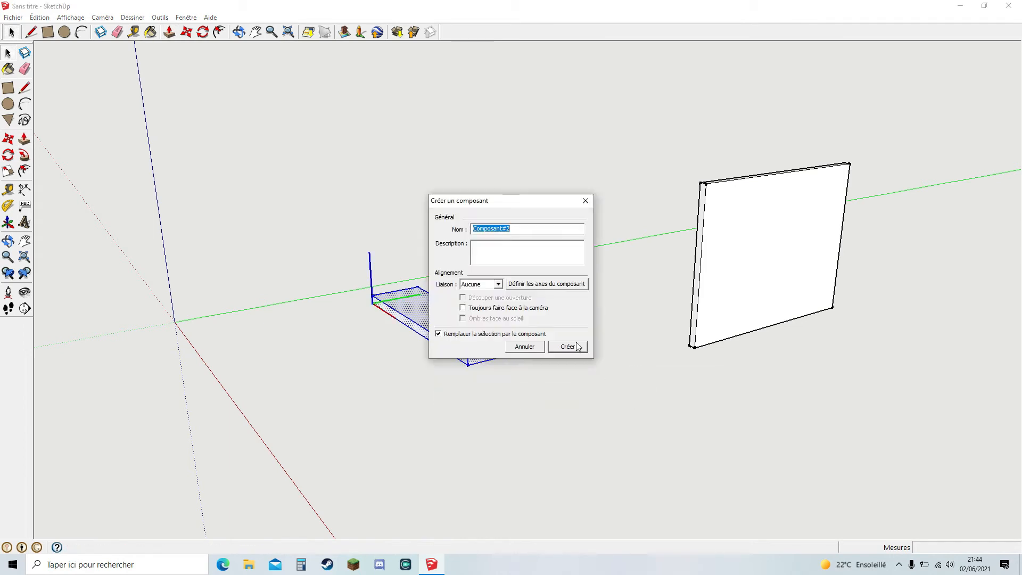
click(567, 346)
Step: Rotate the board component 90° in the horizontal plane about its front upper corner
middle_drag(383, 372, 559, 404)
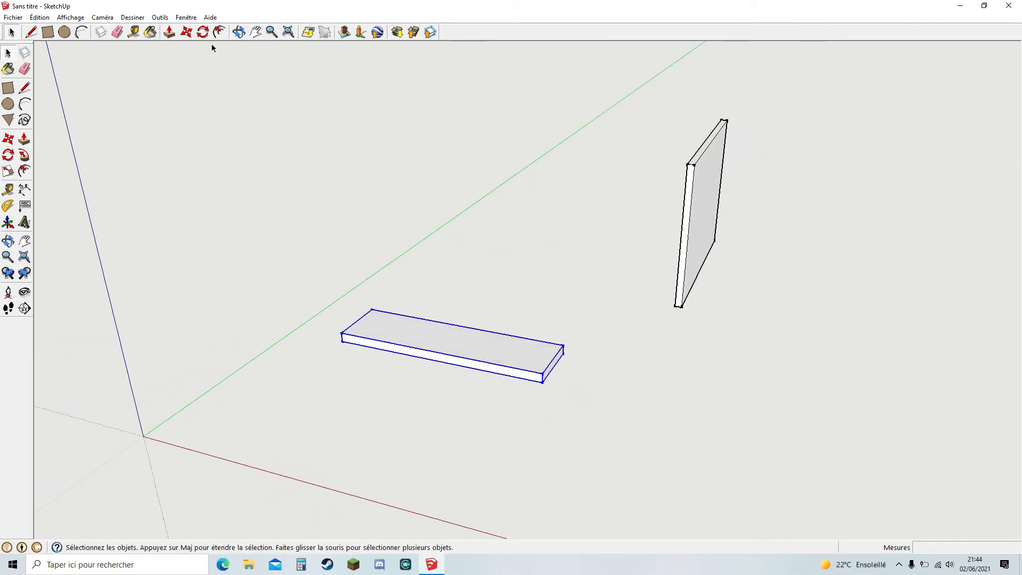
middle_drag(503, 193, 164, 93)
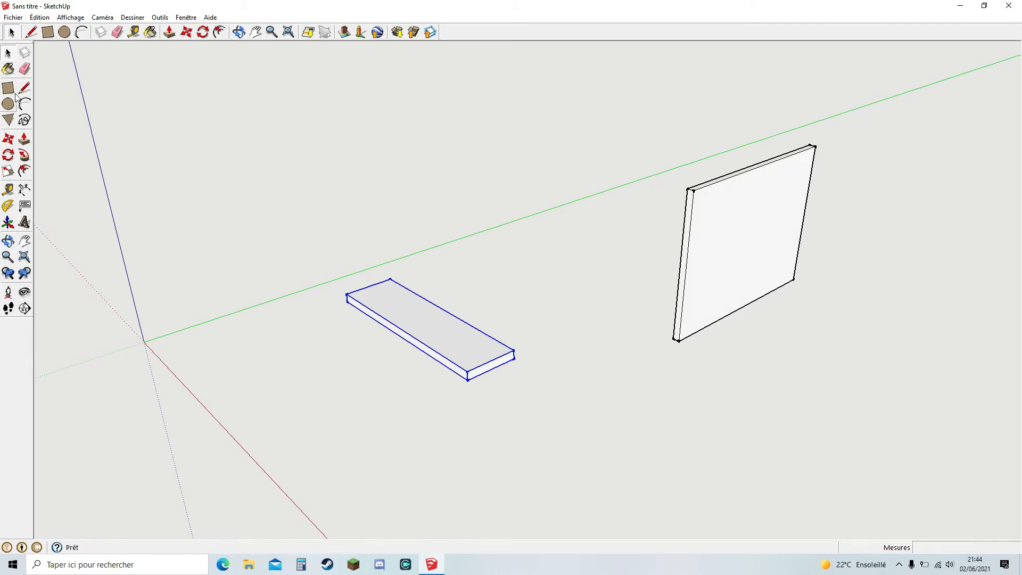
click(204, 33)
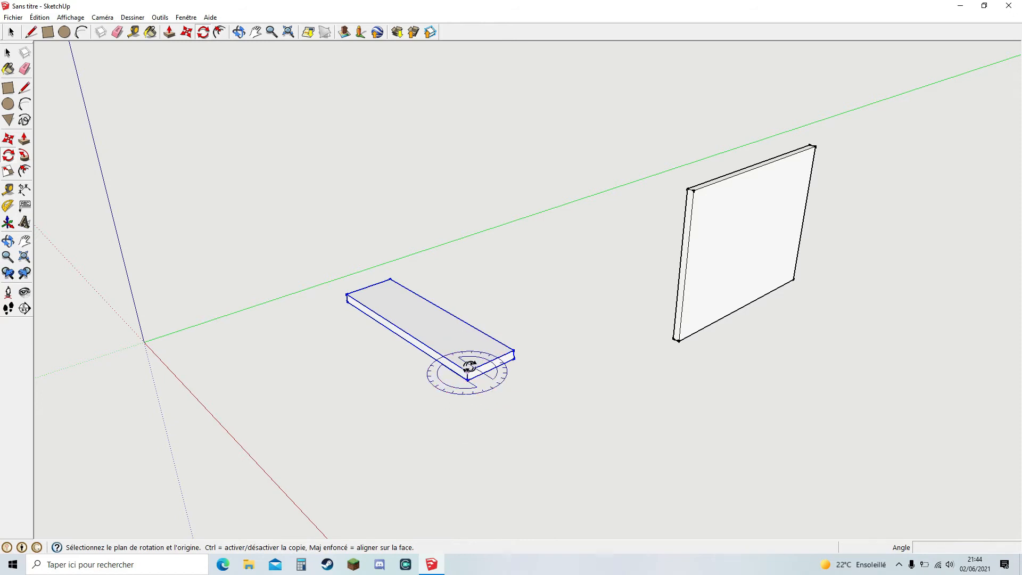
click(469, 368)
click(497, 359)
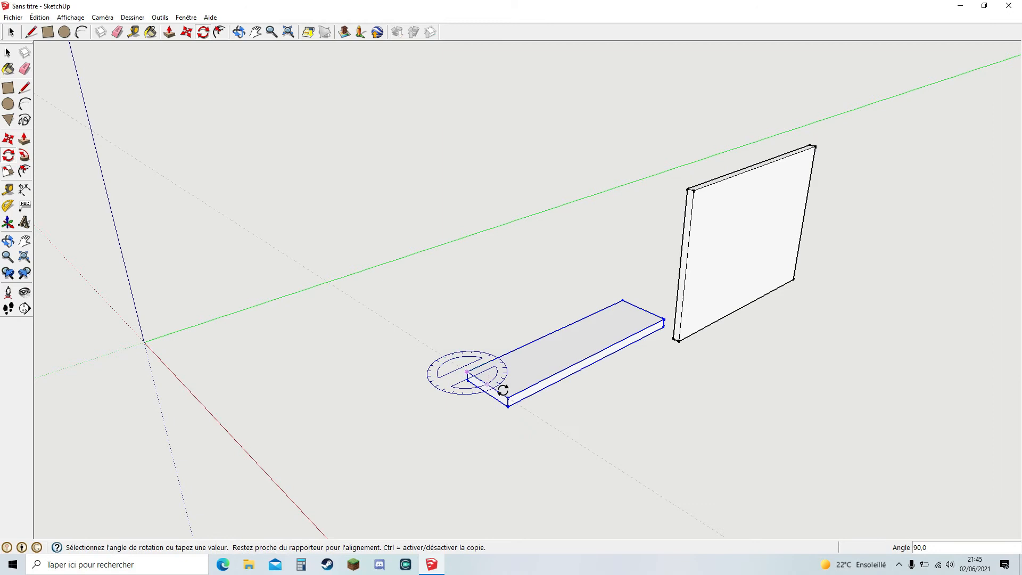
click(503, 386)
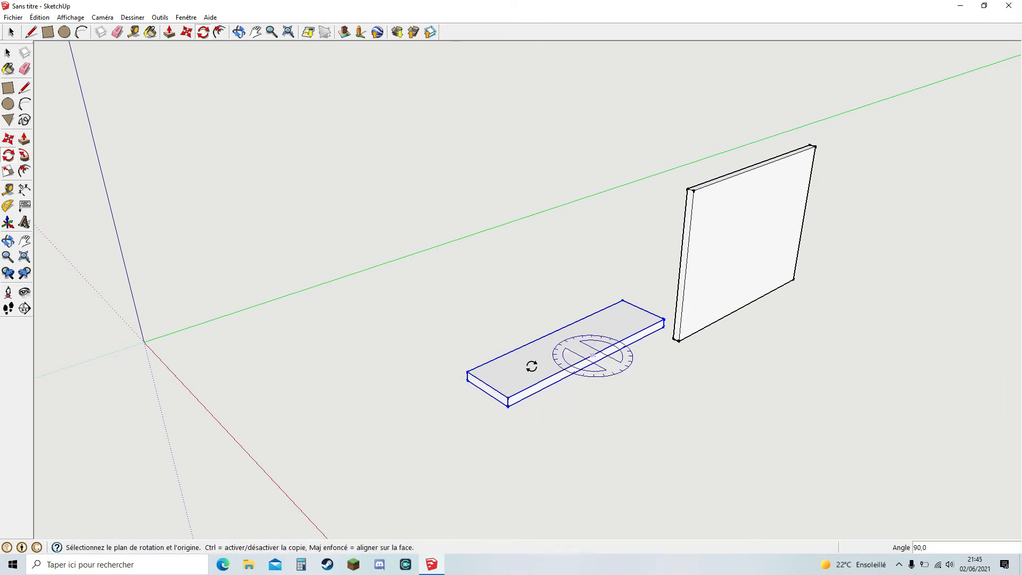
middle_drag(571, 413, 630, 342)
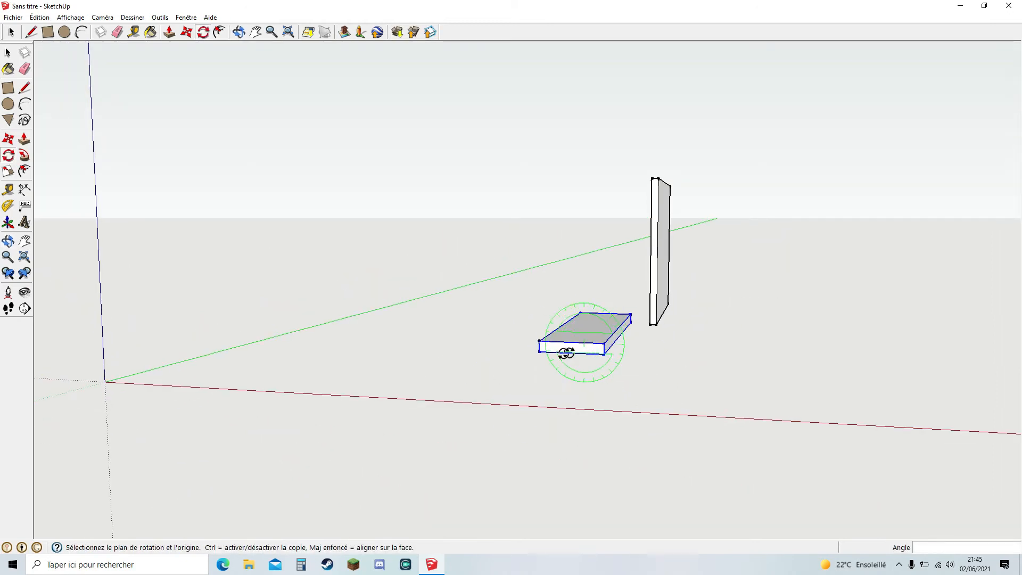
Step: Rotate the board component 90° in the vertical plane about its lower front corner to stand it on its long edge
drag(540, 351, 555, 352)
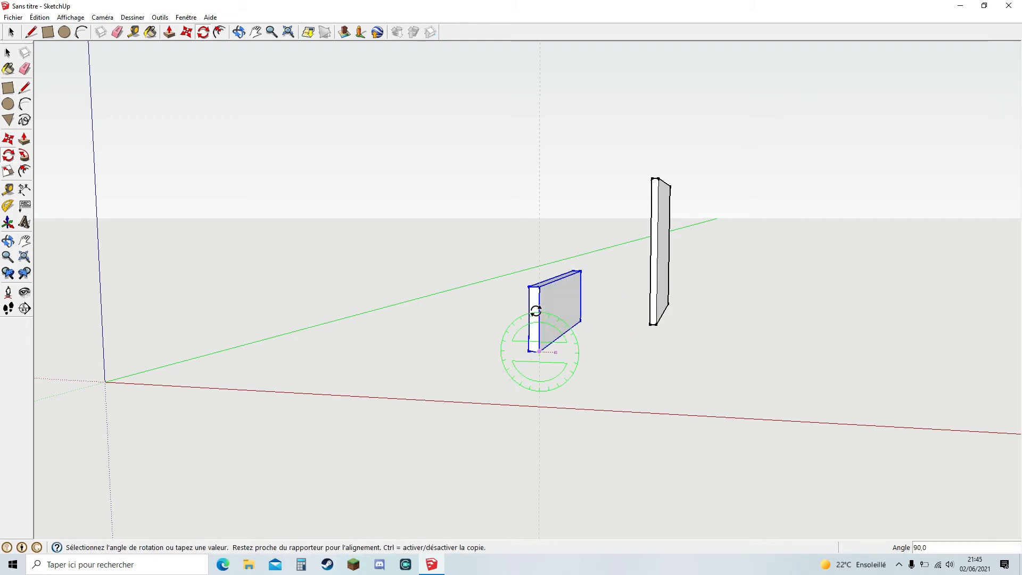
click(535, 311)
middle_drag(684, 327, 538, 365)
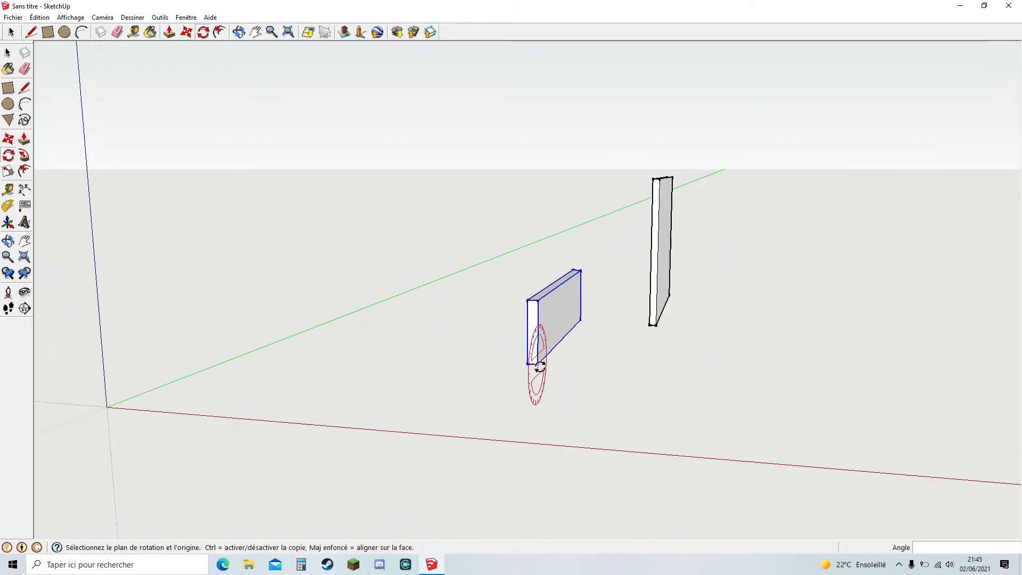
right_click(526, 355)
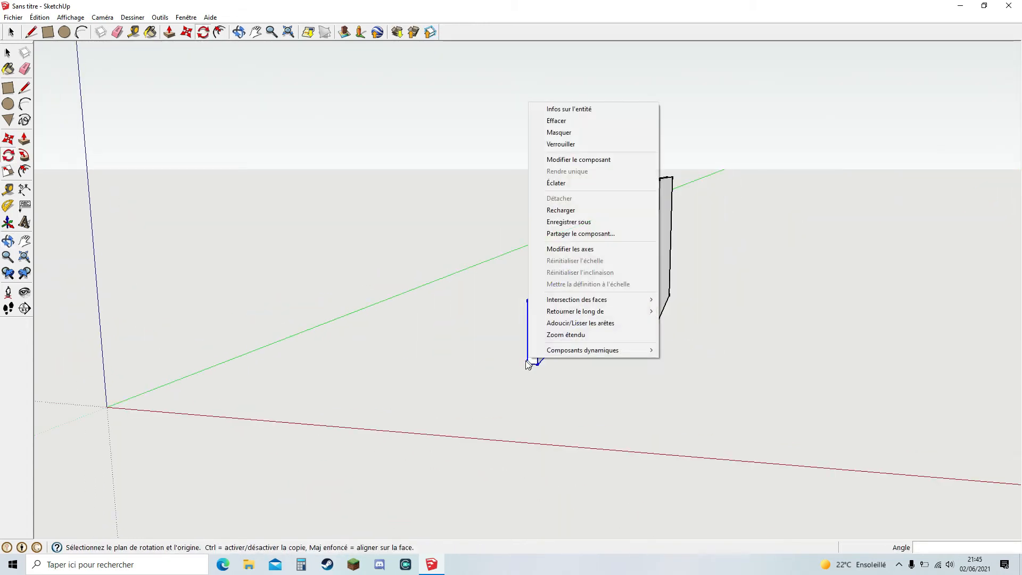
key(Escape)
click(527, 364)
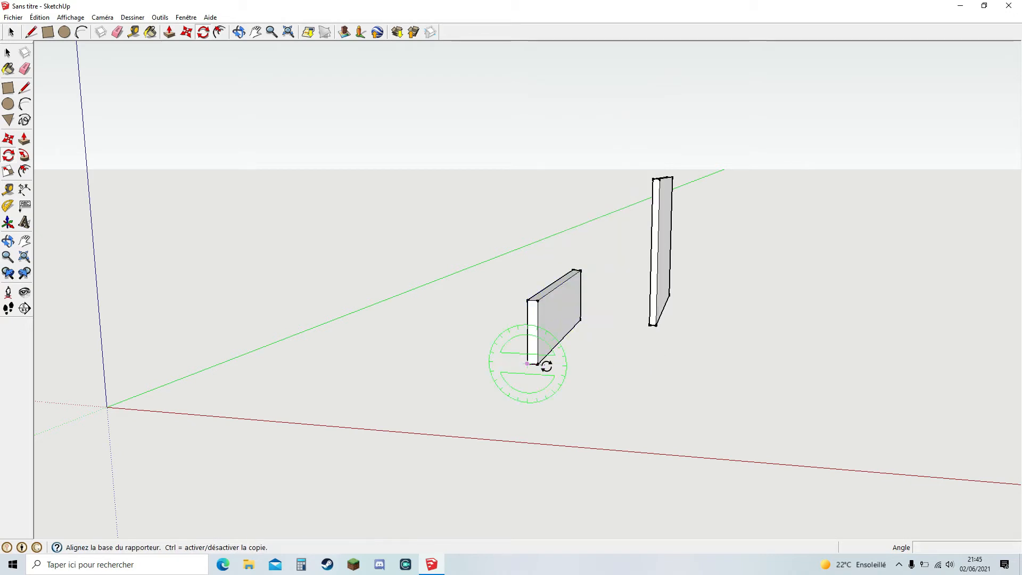
click(538, 364)
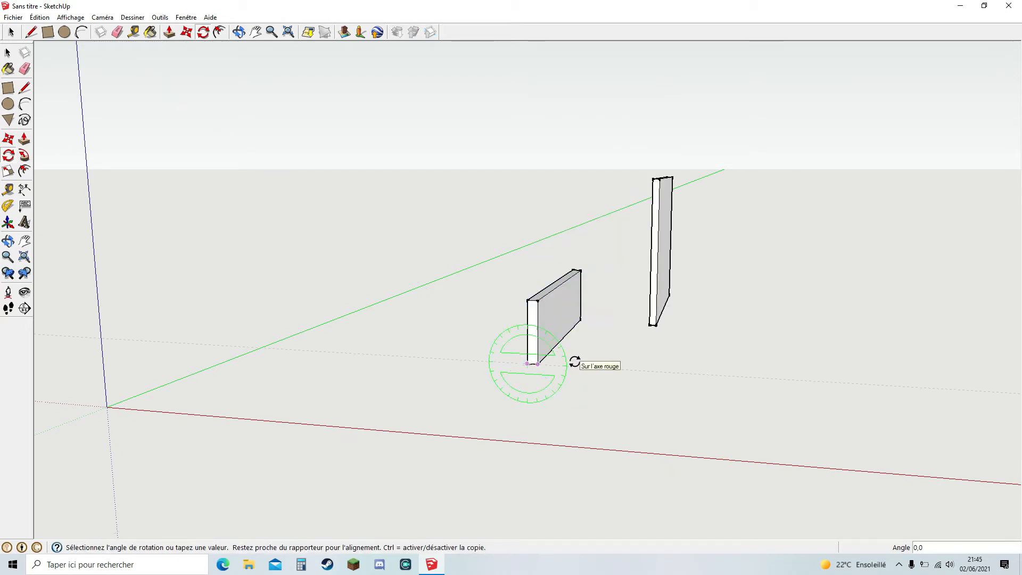
key(Escape)
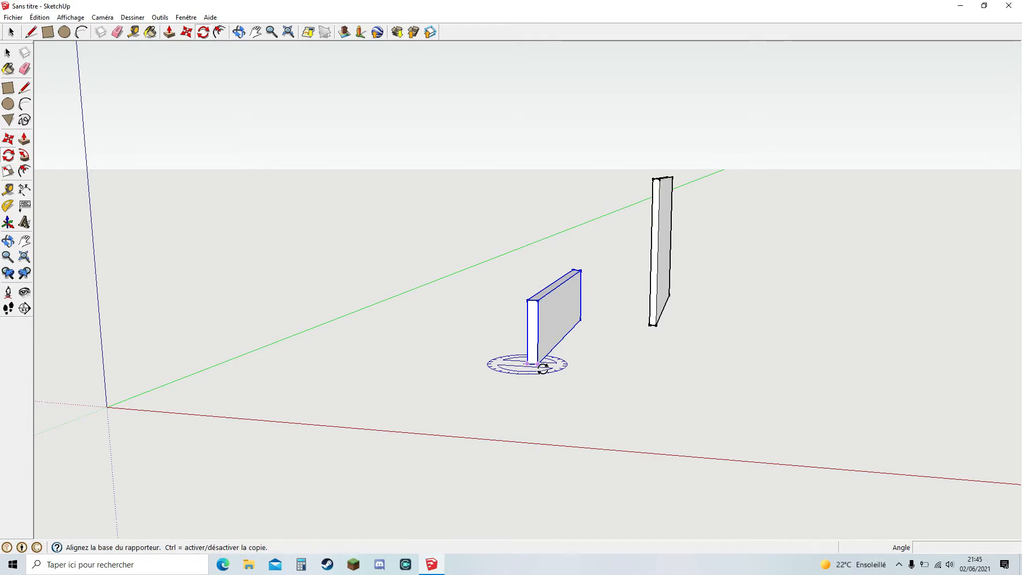
click(495, 350)
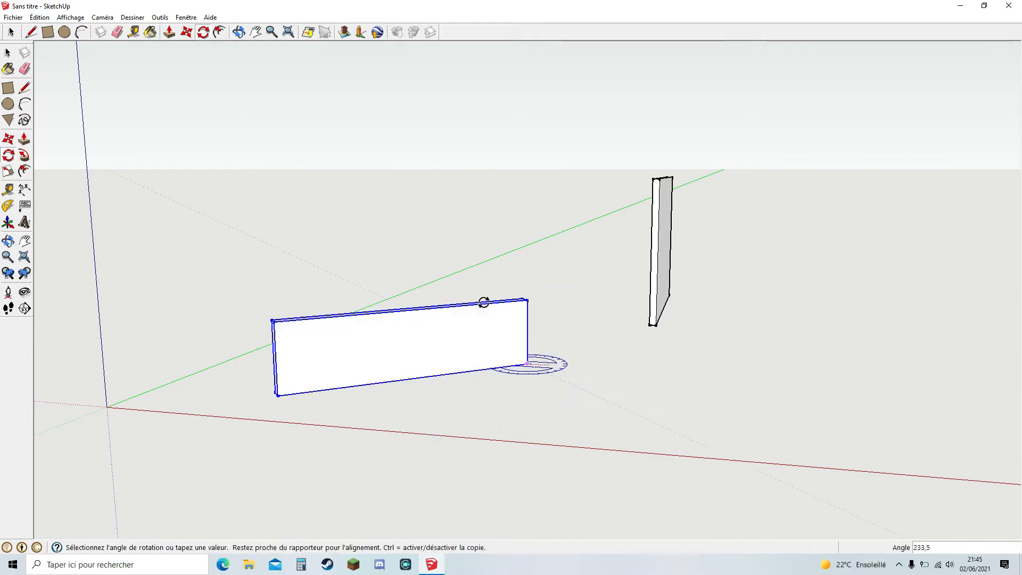
key(Escape)
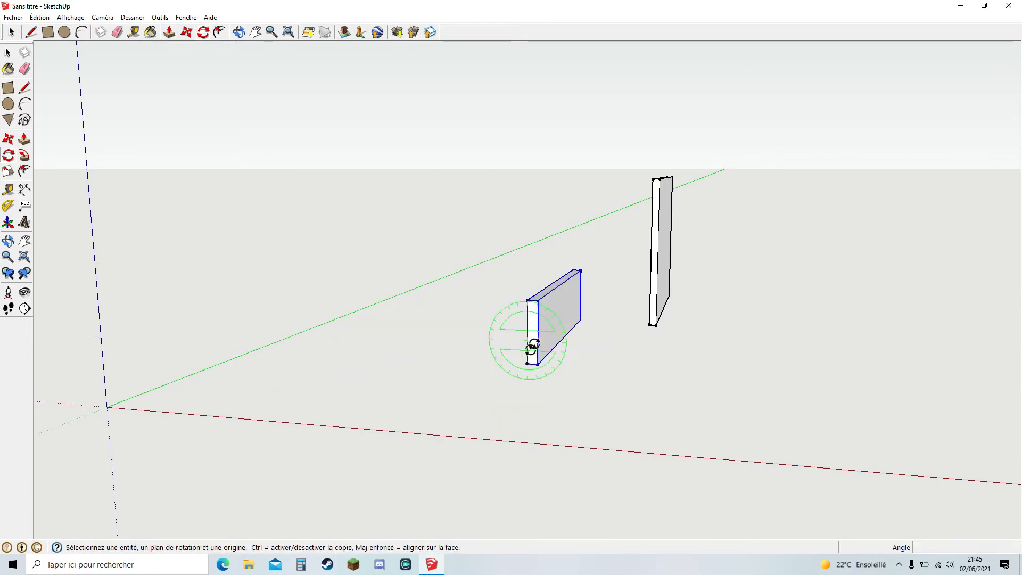
Step: Try to rotate the upright board 90° about its upper front corner to lay it flat
click(528, 300)
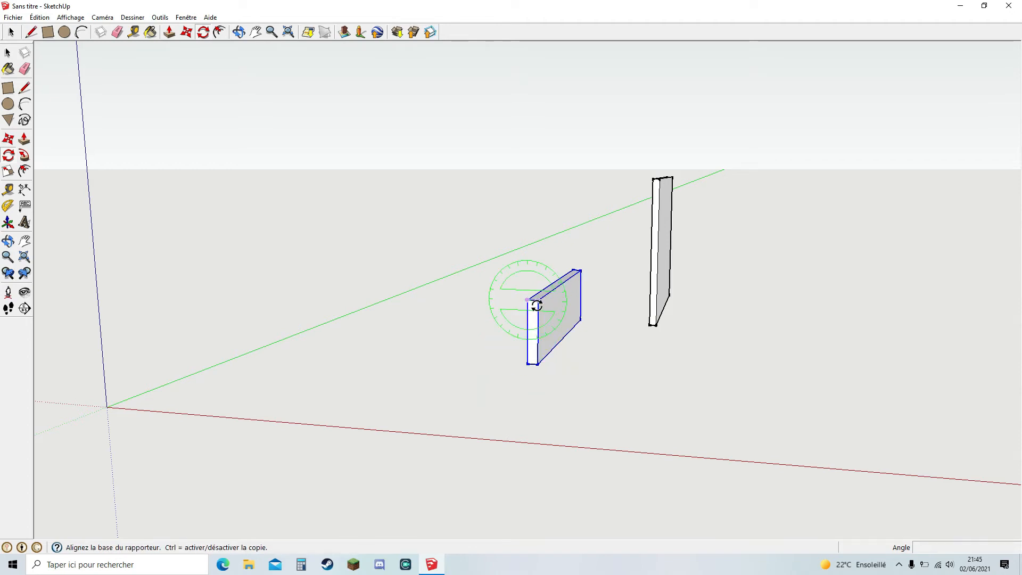
click(539, 314)
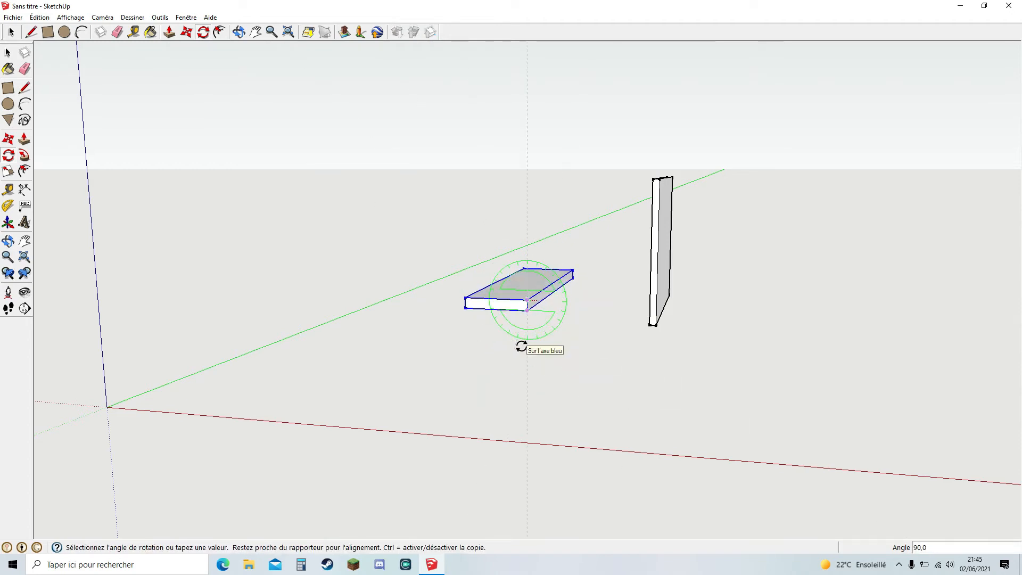
click(520, 347)
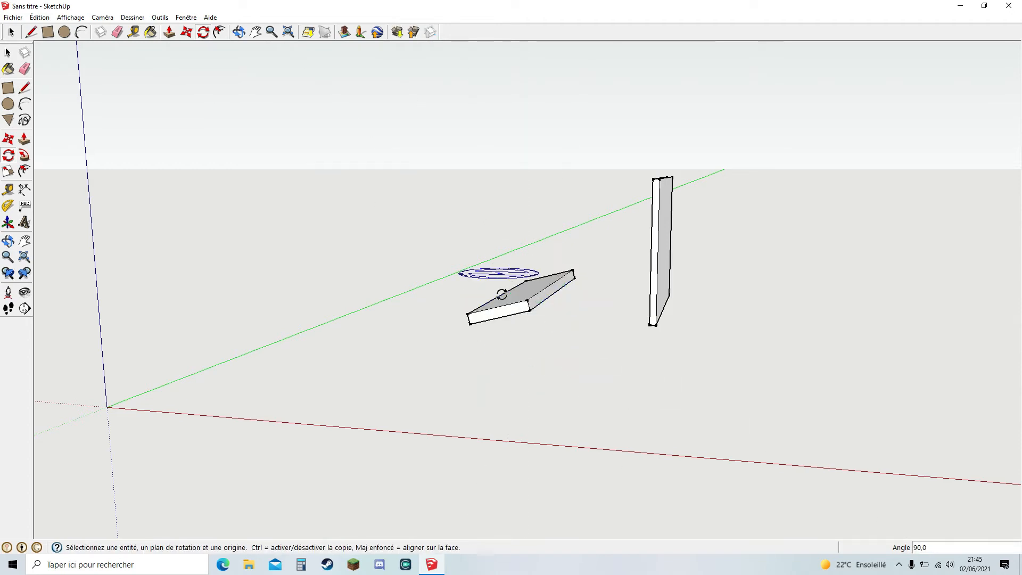
click(522, 312)
click(528, 311)
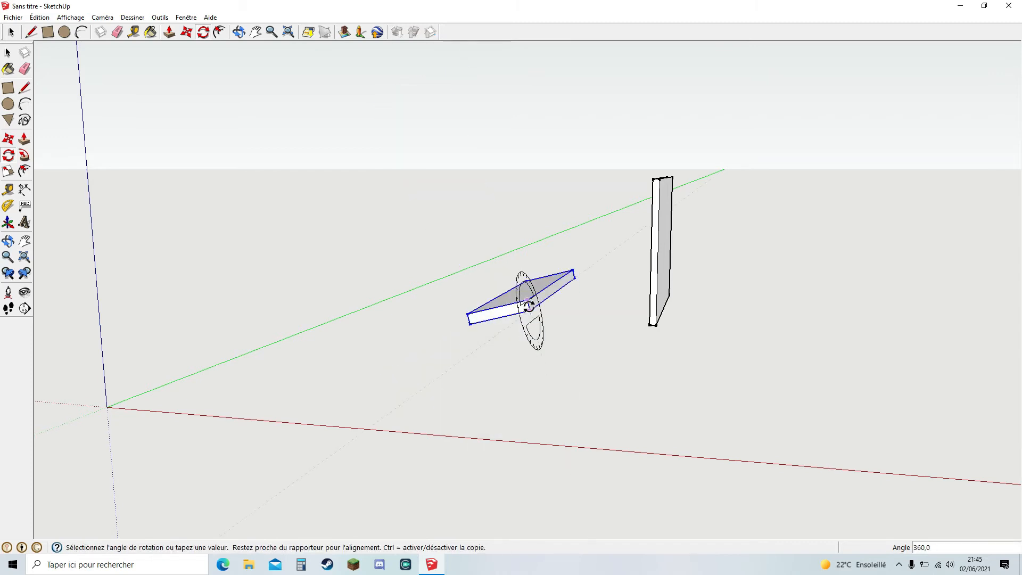
key(Escape)
Step: Undo the recent rotations of the board component
click(40, 17)
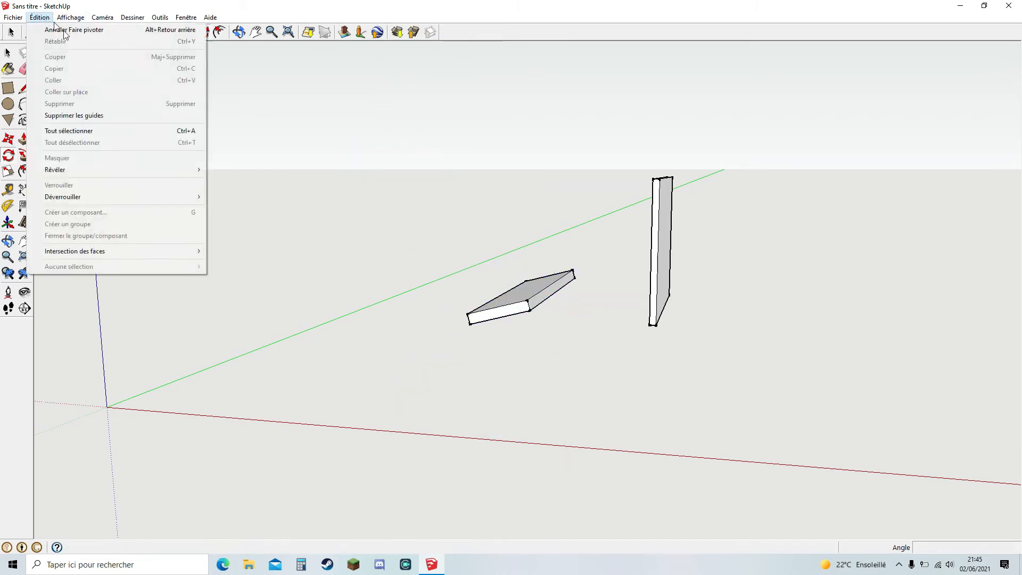
click(54, 33)
click(39, 17)
click(52, 30)
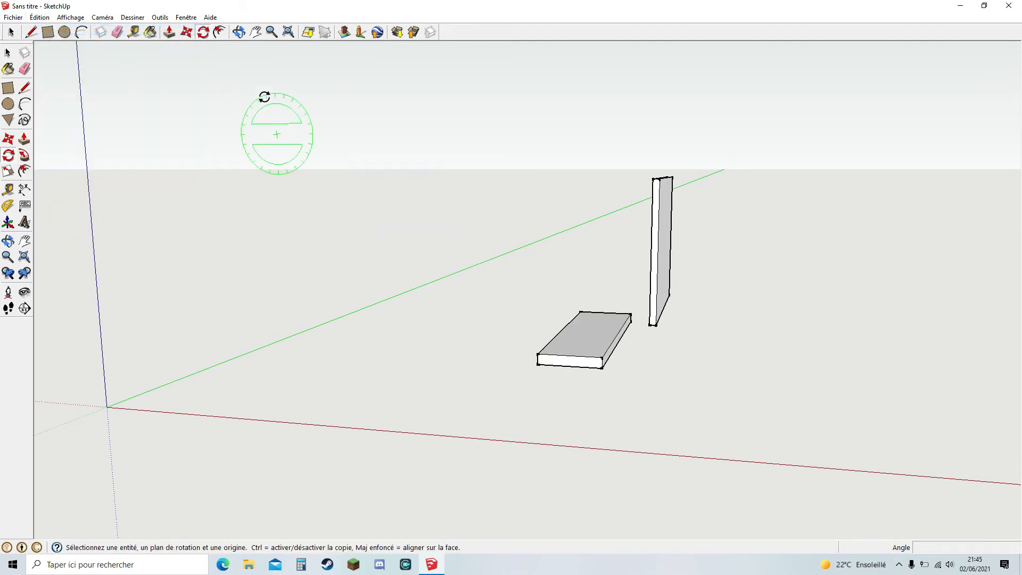
Step: Move the flat board onto the top of the vertical panel, aligning its lower front corner with the panel's outer top corner
key(m)
middle_drag(628, 392, 527, 458)
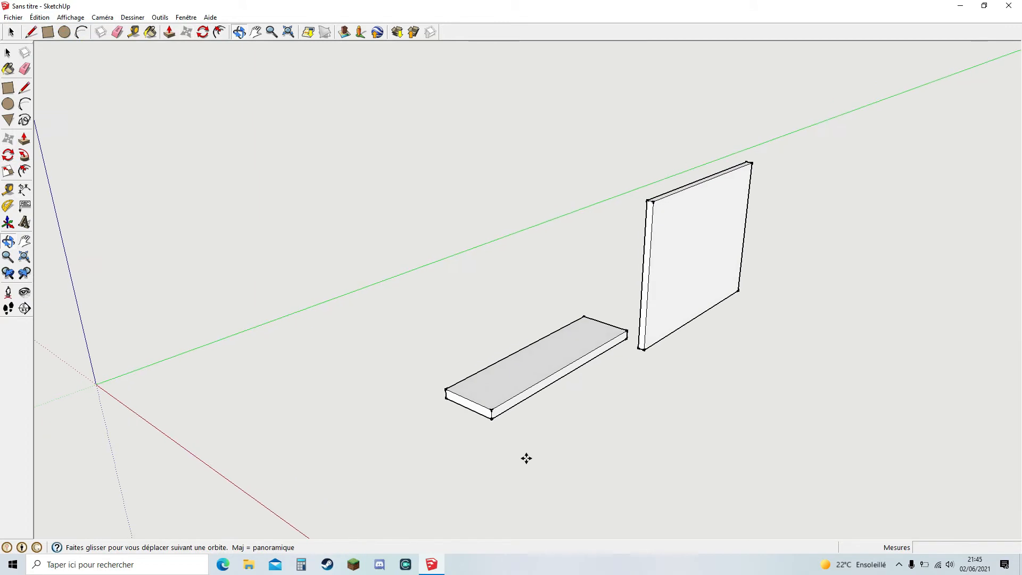
click(535, 366)
click(675, 193)
middle_drag(680, 302, 602, 302)
click(602, 303)
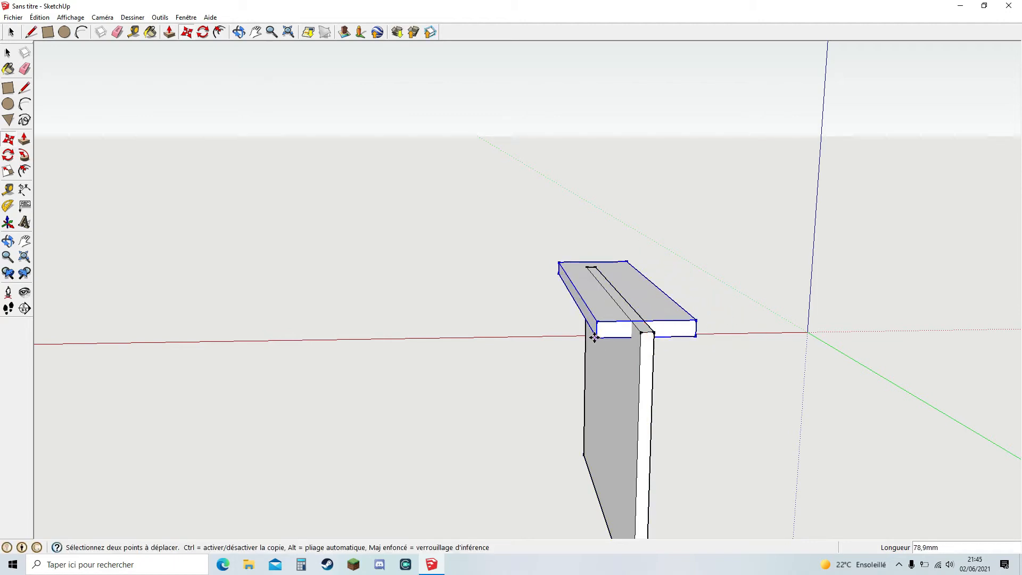
click(640, 333)
middle_drag(605, 340, 561, 270)
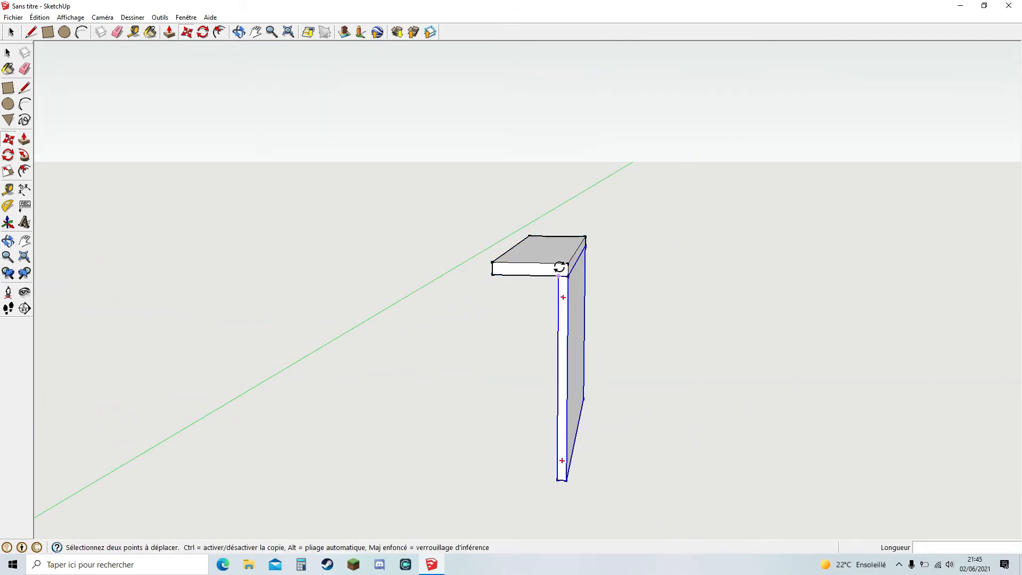
middle_drag(772, 393, 644, 415)
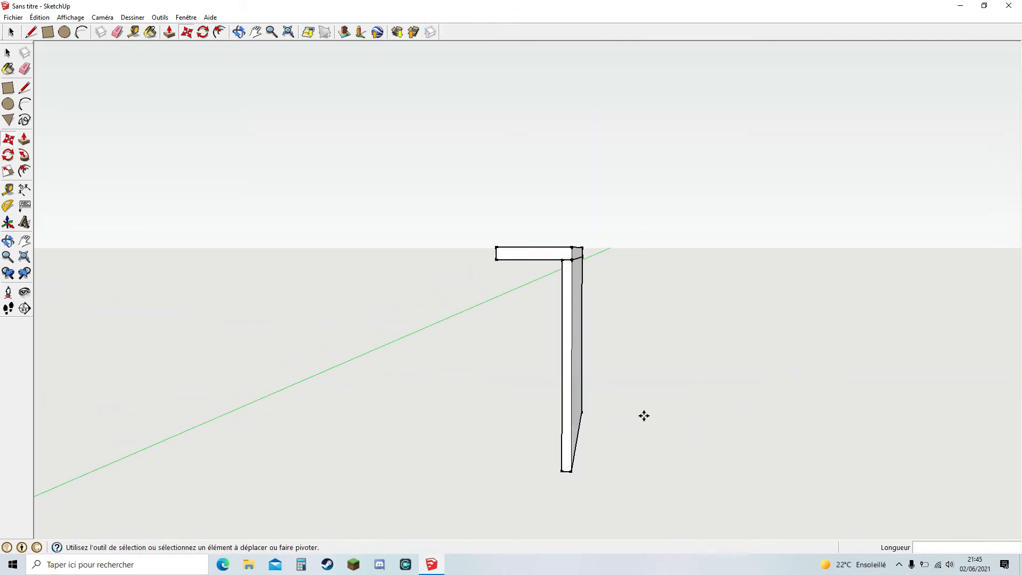
Step: Draw a horizontal rectangle on the ground extending outward from the full bottom edge of the vertical panel
click(259, 34)
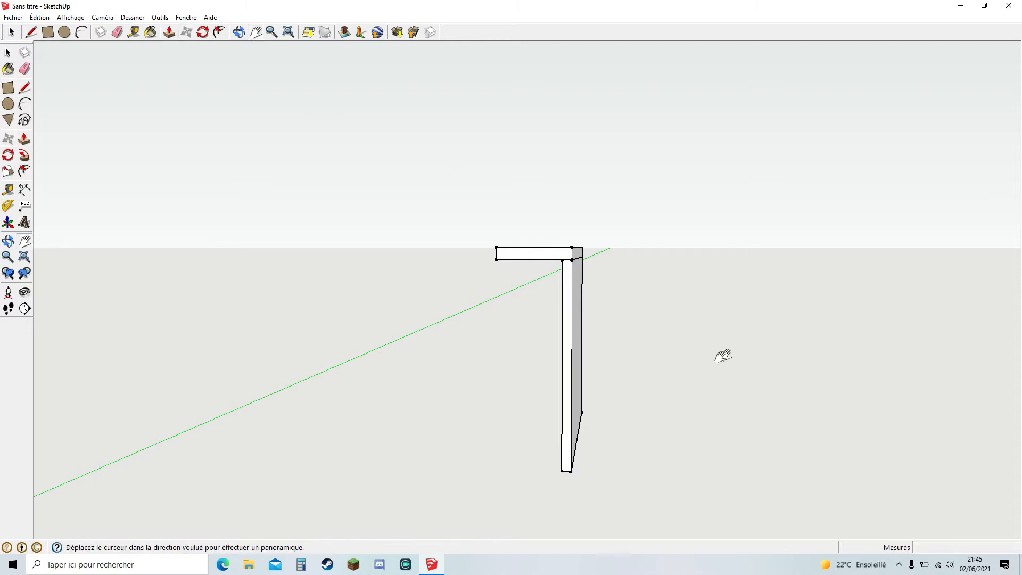
middle_drag(726, 353, 486, 262)
click(54, 30)
middle_drag(529, 344, 334, 338)
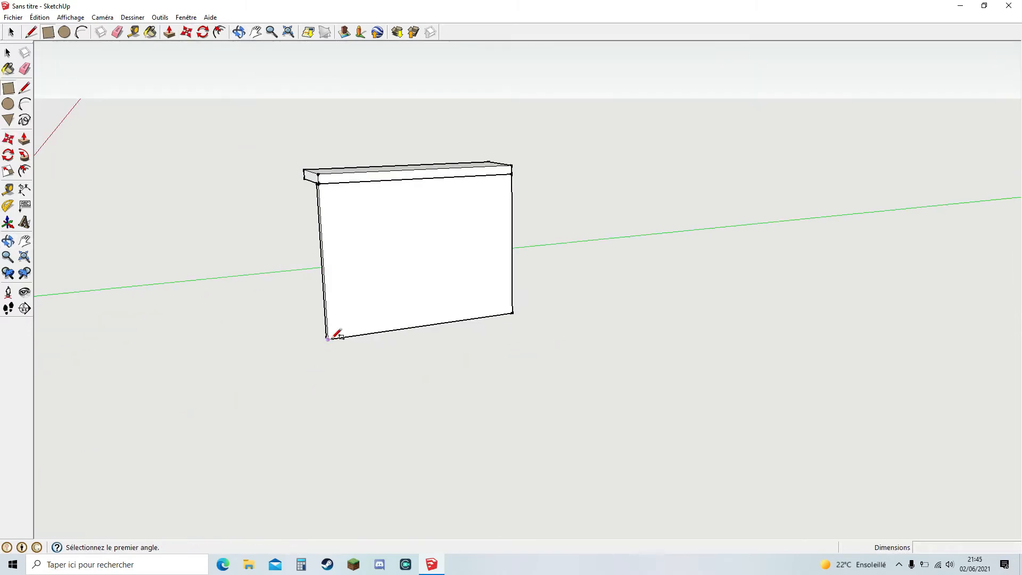
click(328, 338)
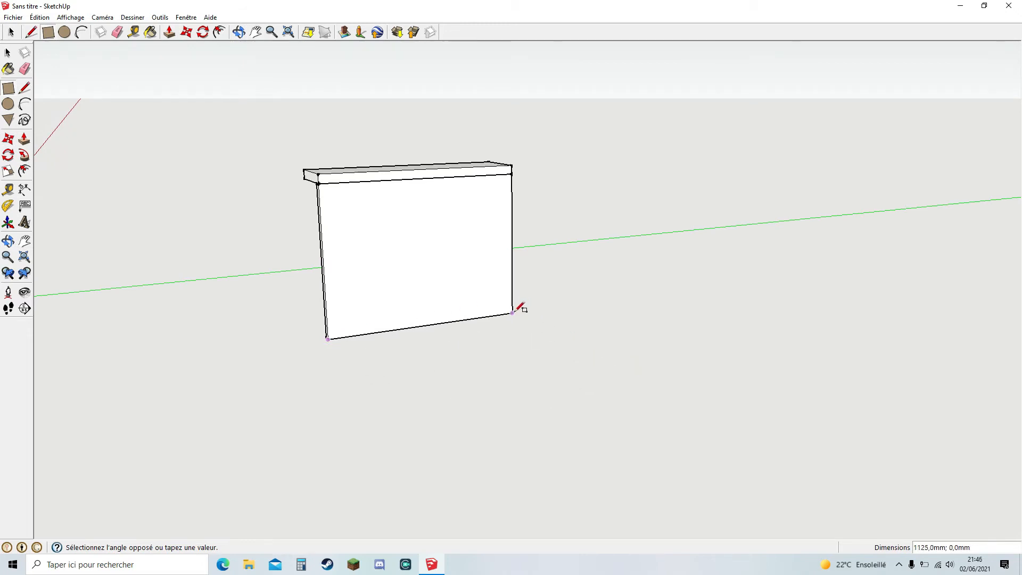
click(648, 381)
Step: Extrude the ground rectangle upward into a slab about 55 mm thick
middle_drag(525, 347, 612, 366)
click(170, 32)
click(512, 343)
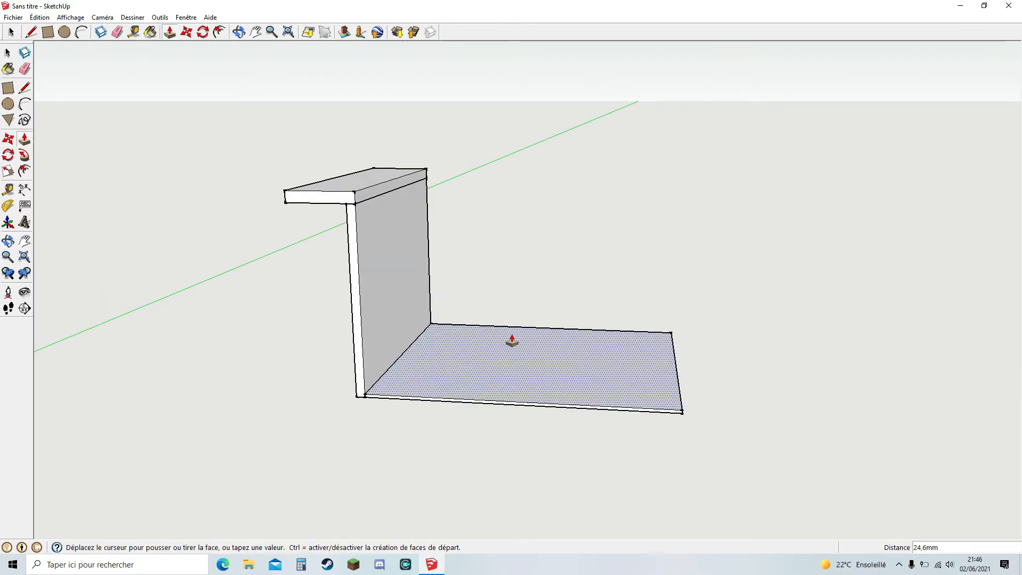
click(579, 311)
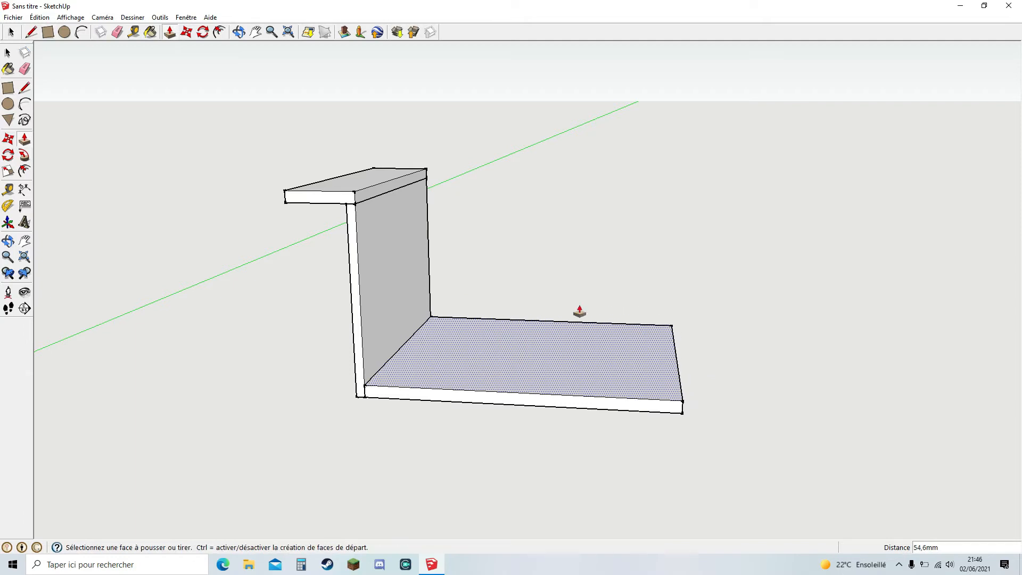
Step: Move the vertical panel sideways away from the new slab
middle_drag(479, 346, 214, 175)
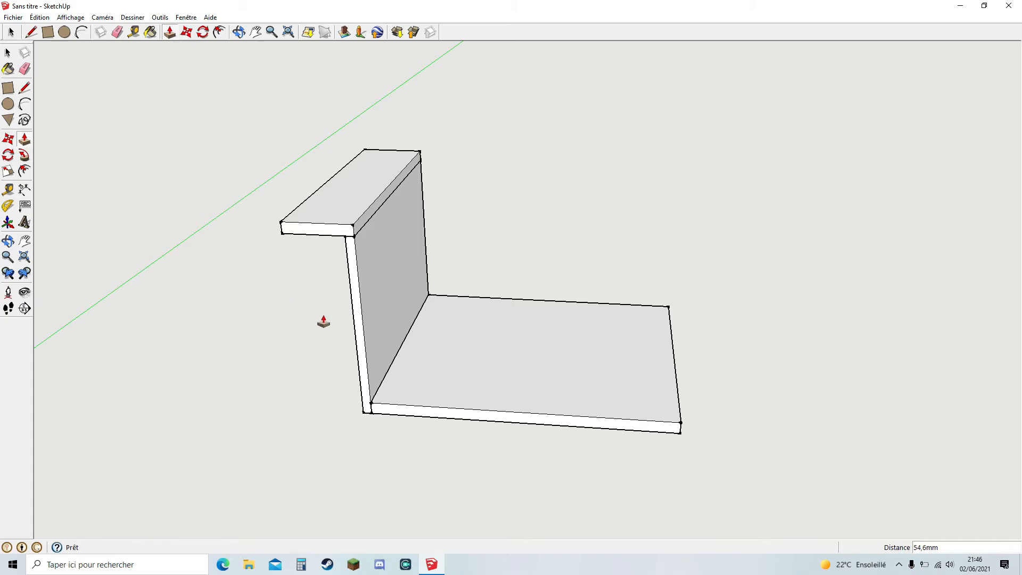
click(190, 33)
drag(361, 288, 289, 283)
middle_drag(434, 391, 410, 318)
Step: Select the whole slab and turn it into a component, keeping the default settings
key(space)
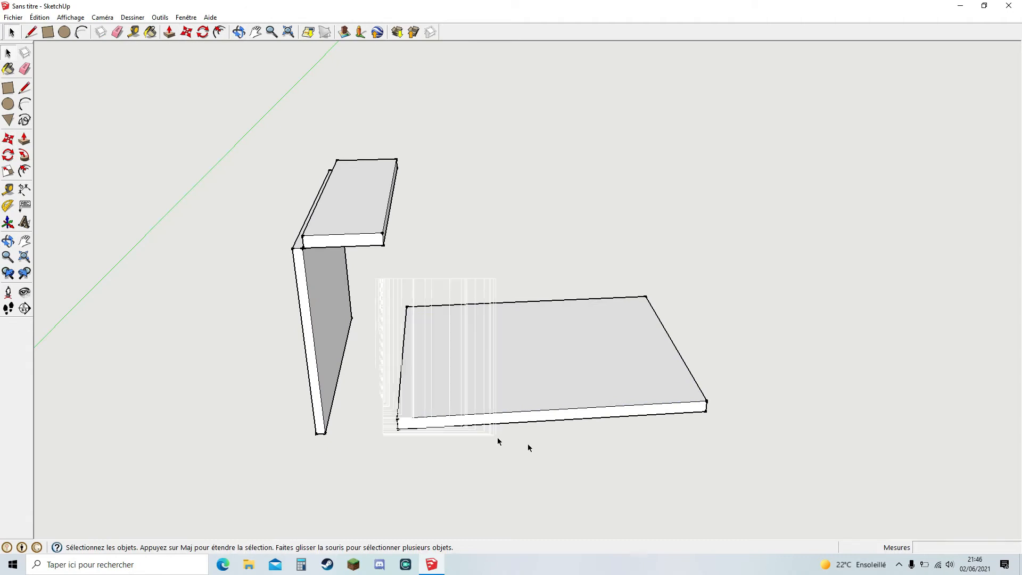
triple_click(567, 386)
right_click(568, 387)
mouse_move(557, 467)
click(565, 438)
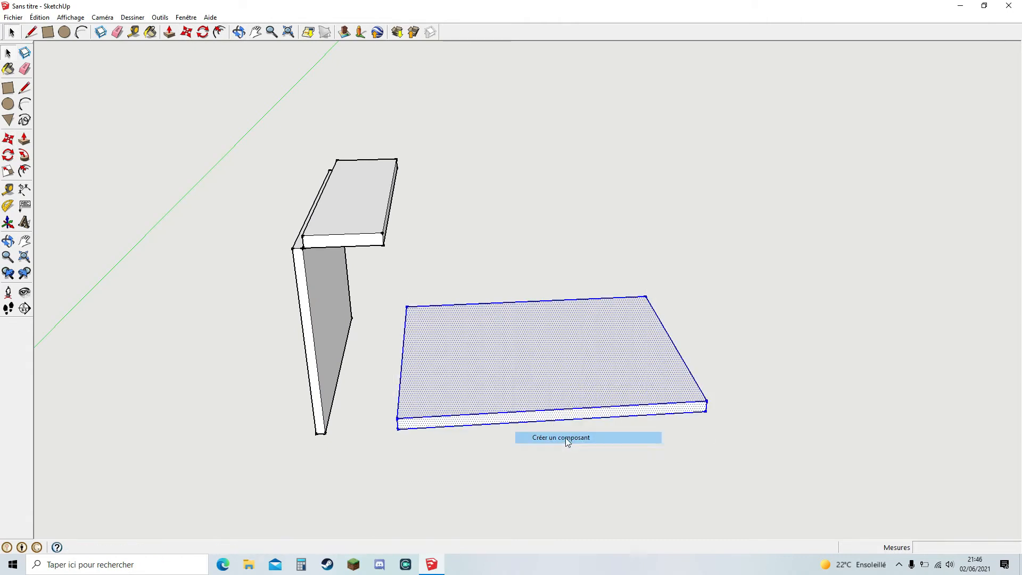
click(568, 347)
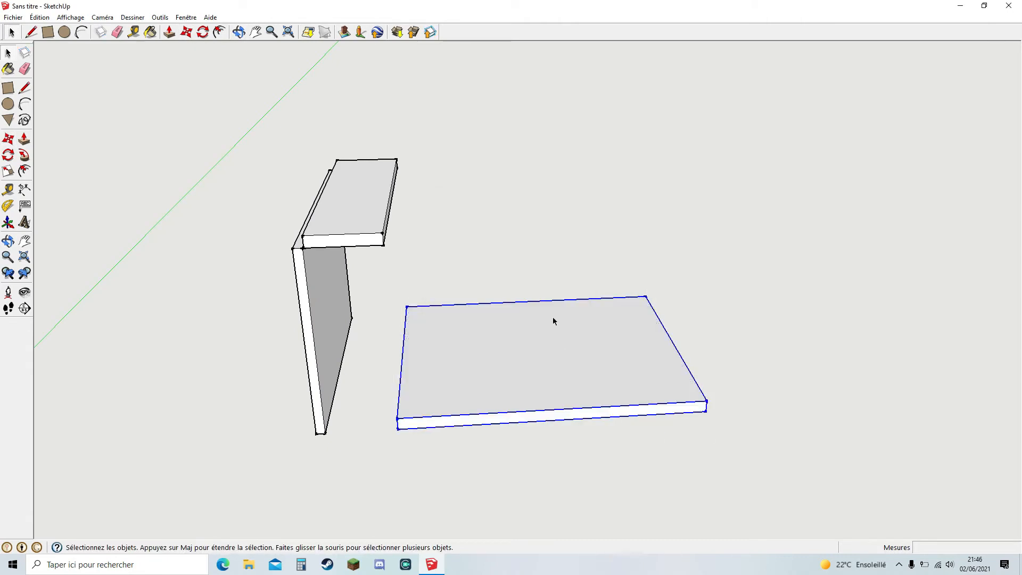
Step: Move the slab component farther away from the panel and the board
click(183, 32)
click(509, 363)
click(721, 340)
Step: Move the vertical panel back under the board and align the board's lower corner with the panel's outer top corner
middle_drag(327, 319, 317, 279)
click(318, 279)
click(384, 284)
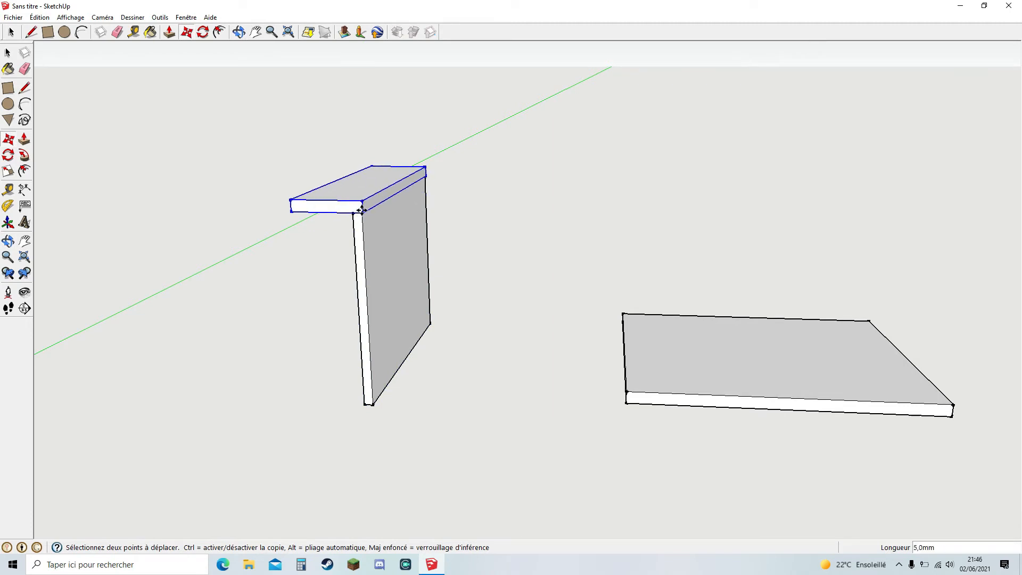
click(362, 215)
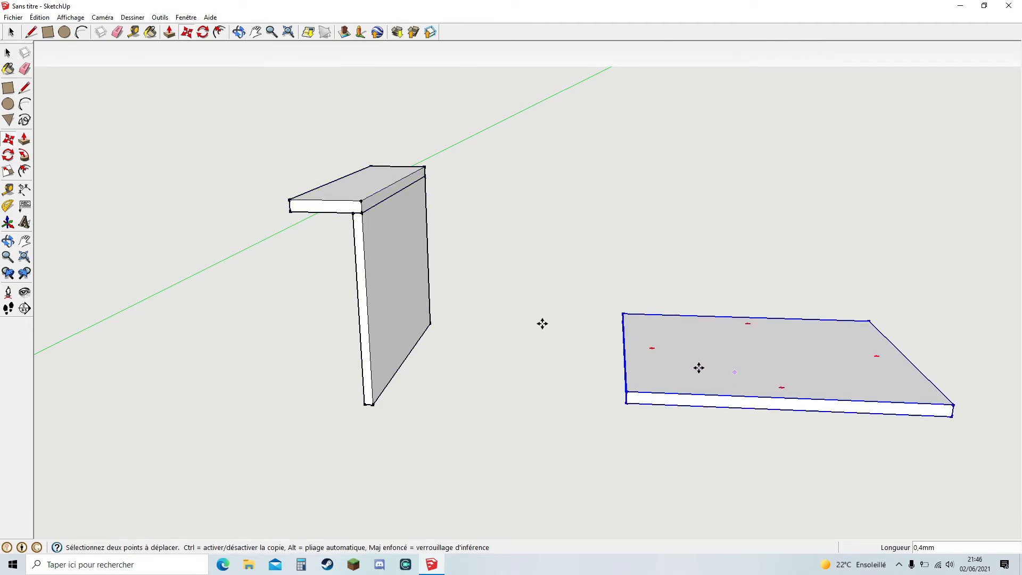
Step: Move the slab against the vertical panel's outer face at about mid-height, with its front edge flush with the panel's
click(683, 362)
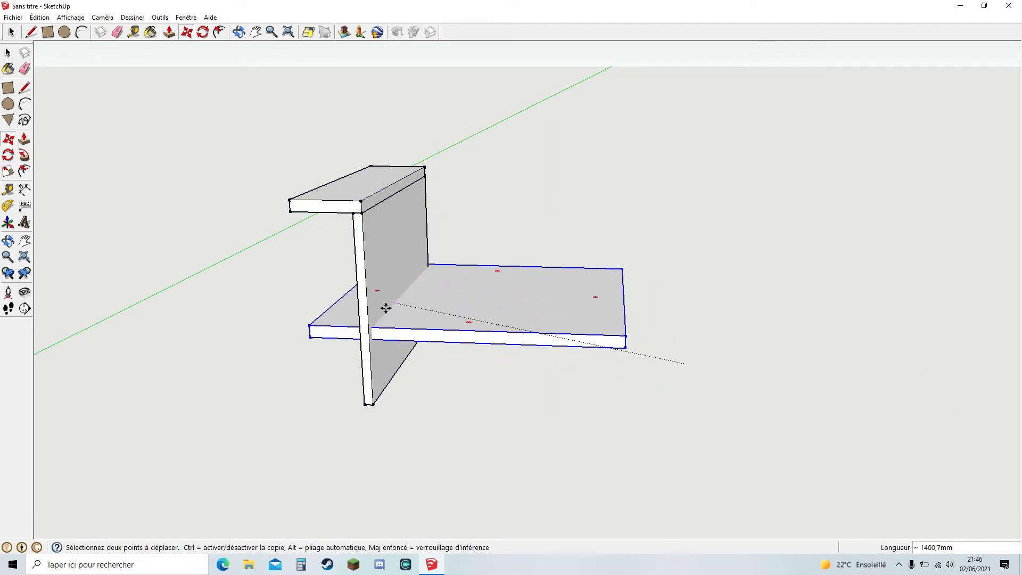
click(382, 304)
click(289, 335)
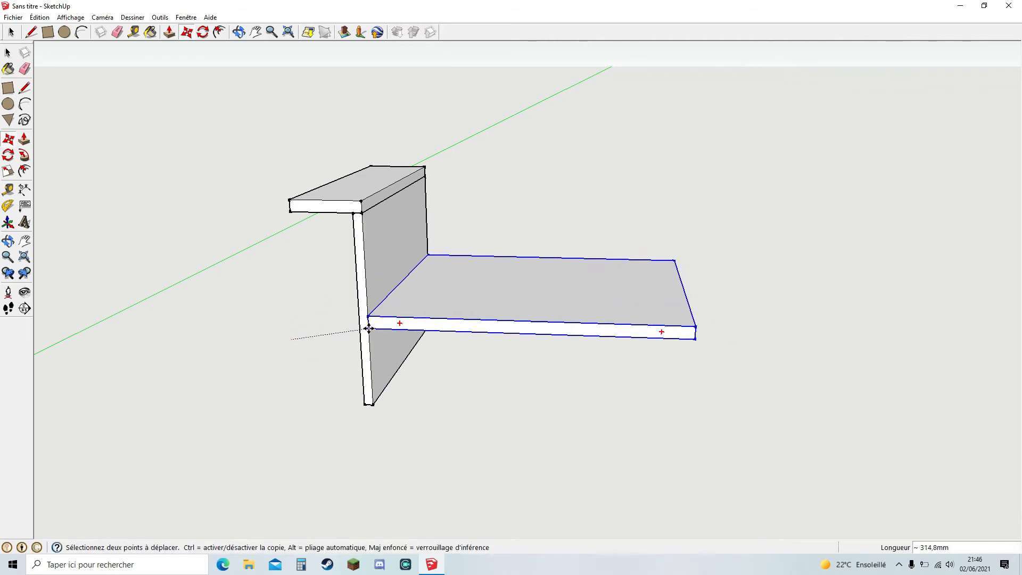
middle_drag(580, 313, 532, 351)
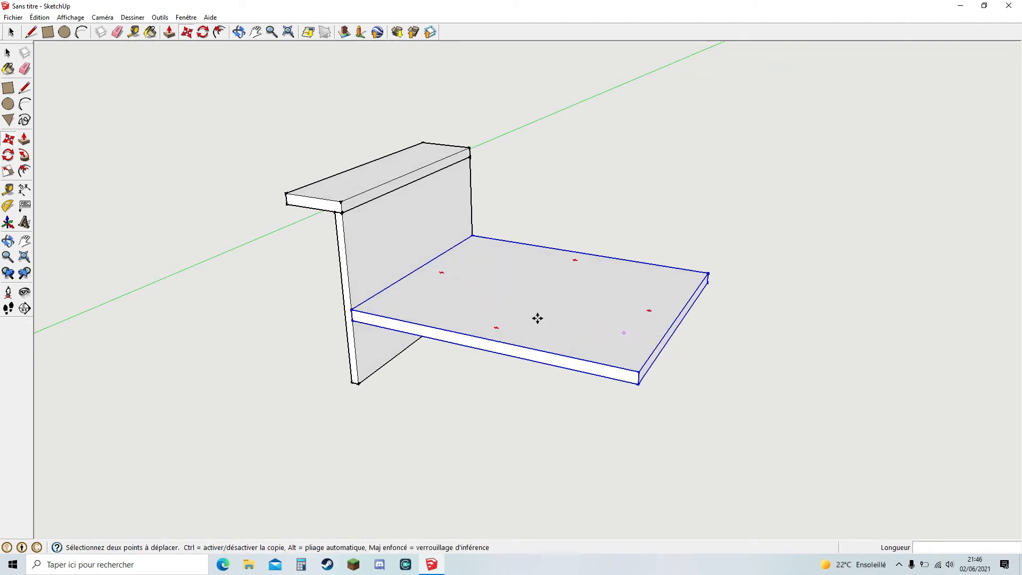
middle_drag(527, 276, 564, 213)
middle_drag(392, 272, 383, 223)
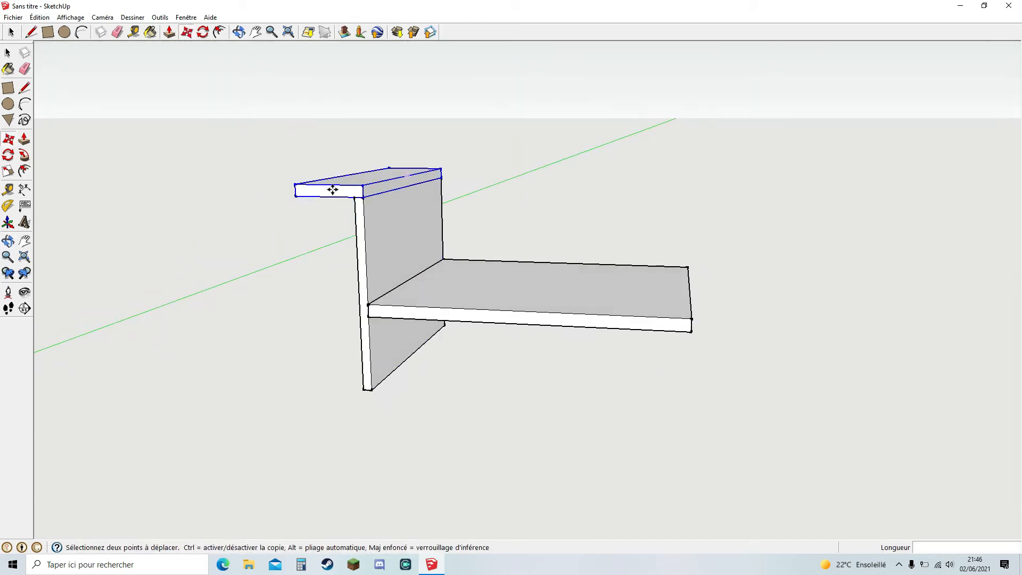
middle_drag(228, 299, 630, 368)
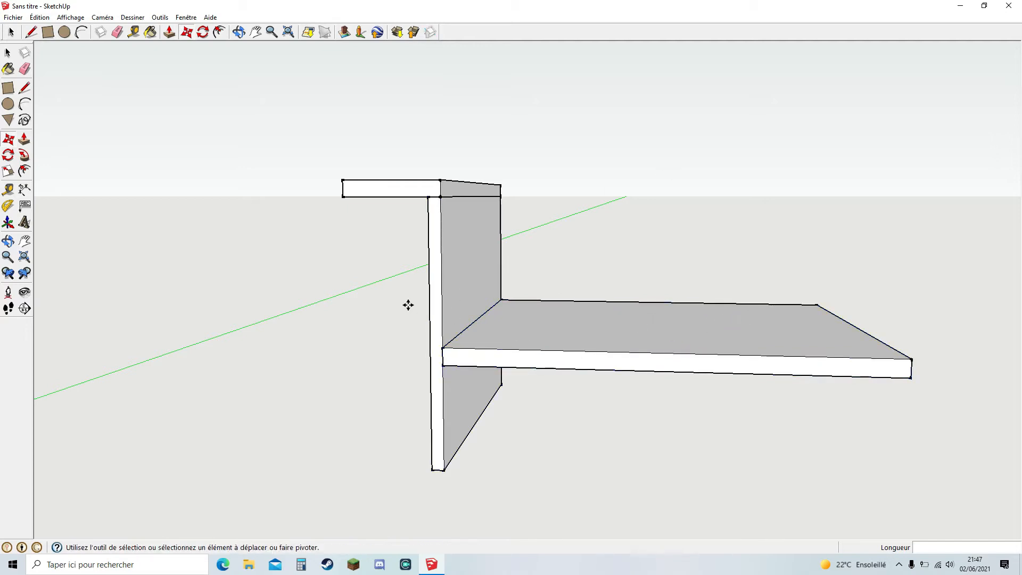
key(h)
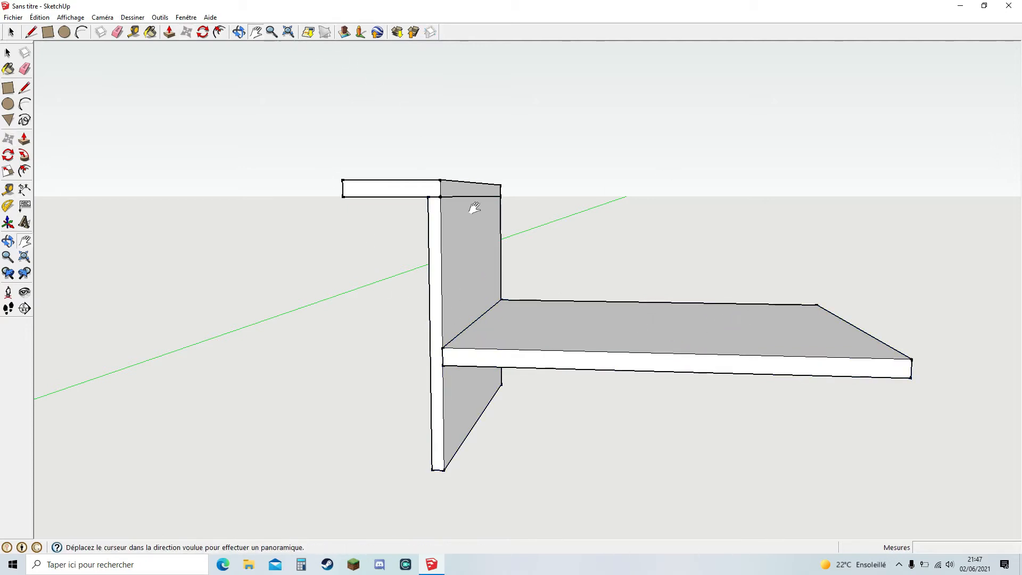
Step: Draw a freehand rectangle on the ground between the origin and the assembly
drag(596, 414, 643, 339)
middle_drag(445, 326, 417, 354)
scroll(396, 370, down, 3)
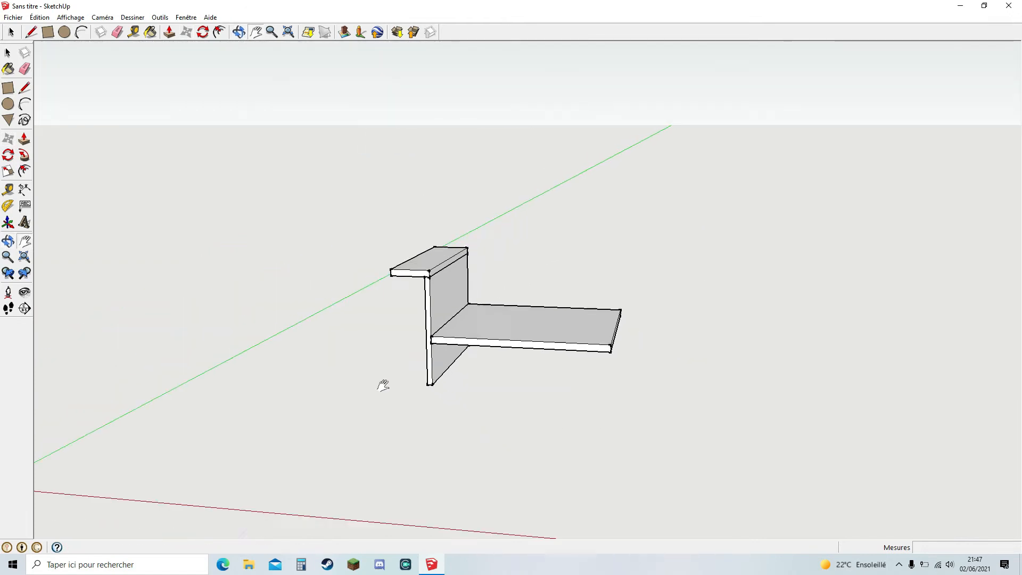
drag(303, 407, 408, 348)
click(47, 32)
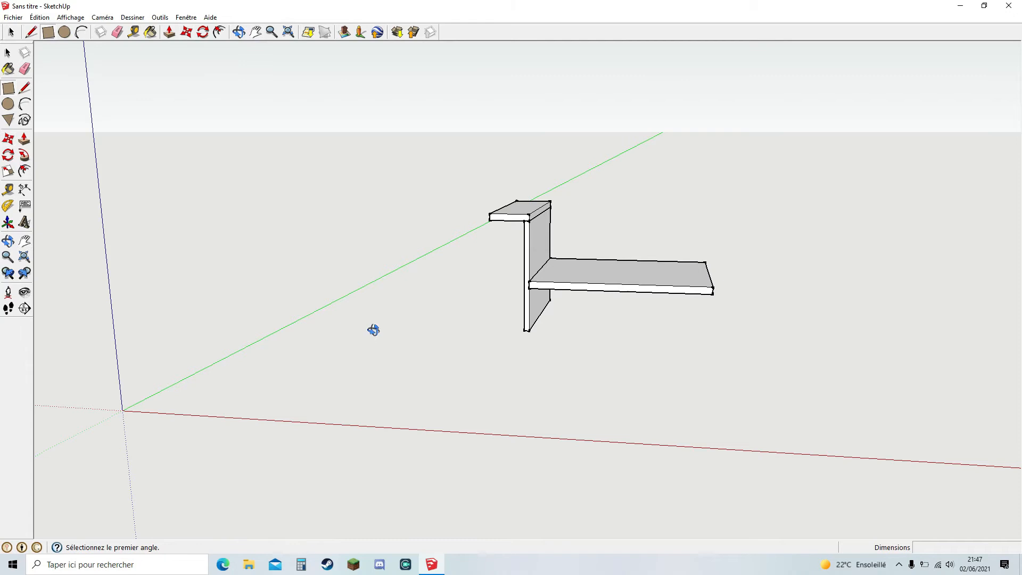
middle_drag(371, 328, 385, 362)
click(256, 32)
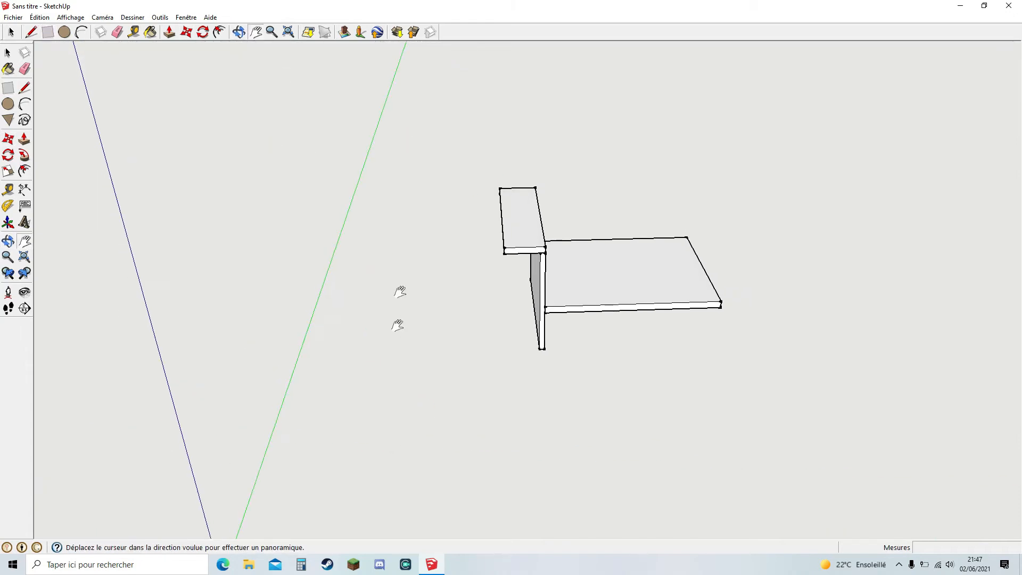
drag(399, 292, 85, 83)
click(49, 34)
click(348, 231)
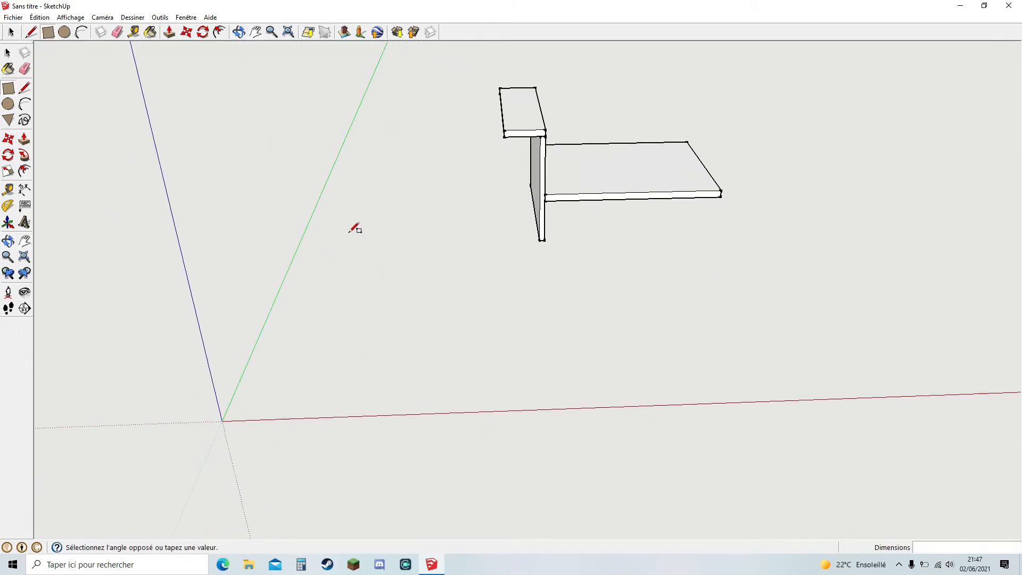
click(405, 381)
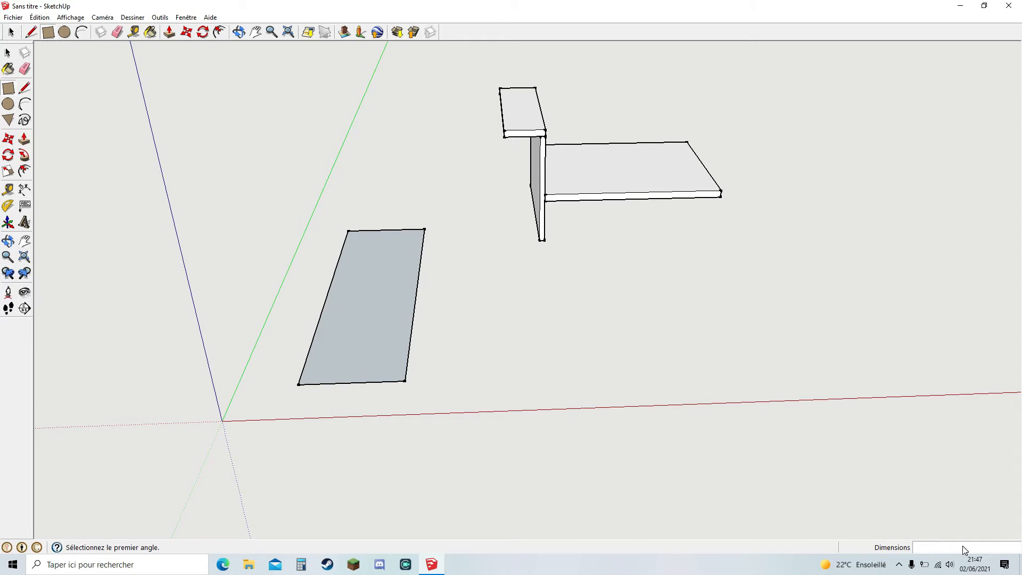
Step: Measure the vertical panel's thickness and the top board's overhang from the panel's inner face to the board's outer edge
click(256, 32)
scroll(511, 226, up, 3)
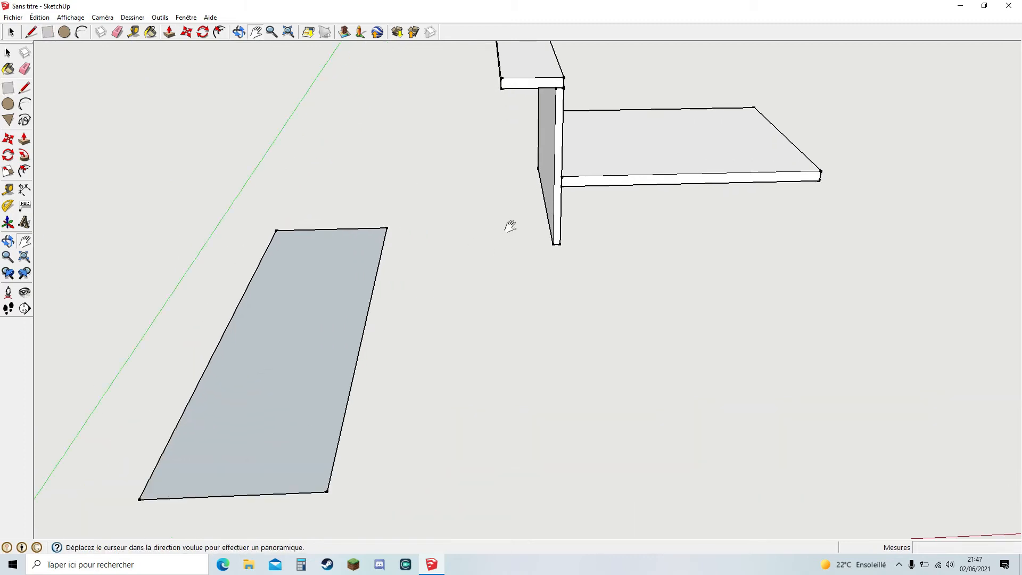
drag(424, 130, 372, 203)
scroll(481, 199, up, 5)
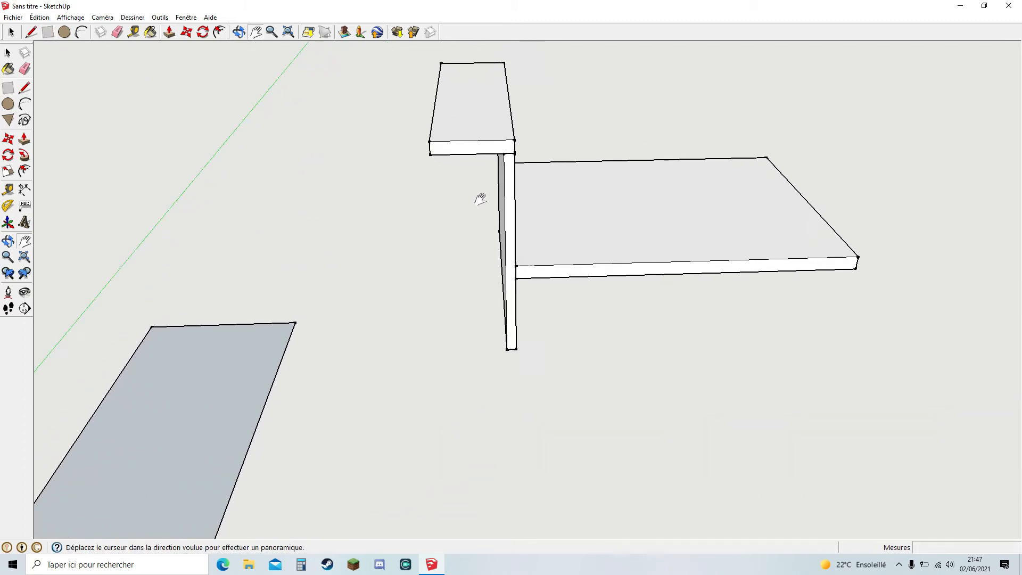
click(134, 32)
click(516, 131)
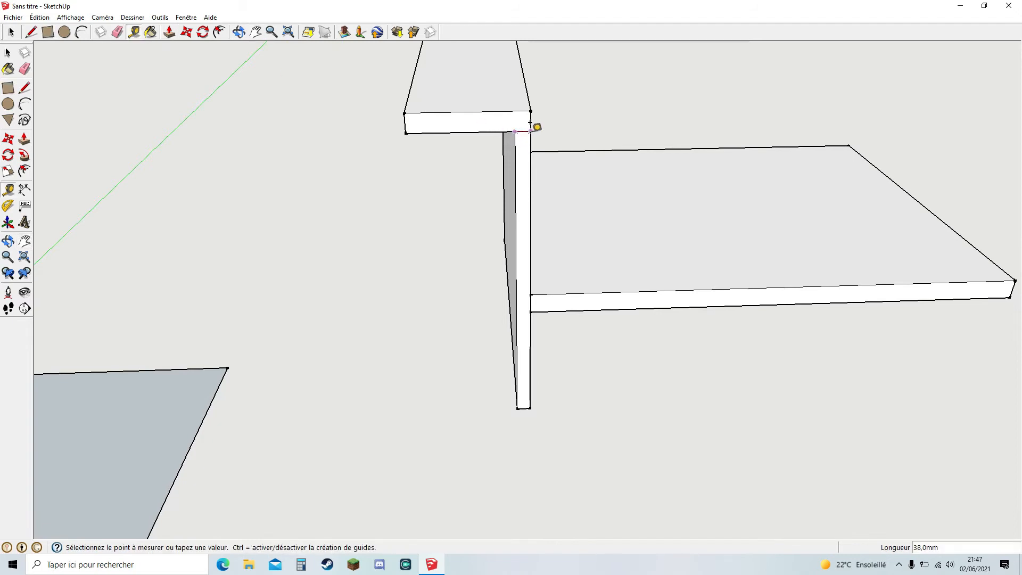
click(531, 125)
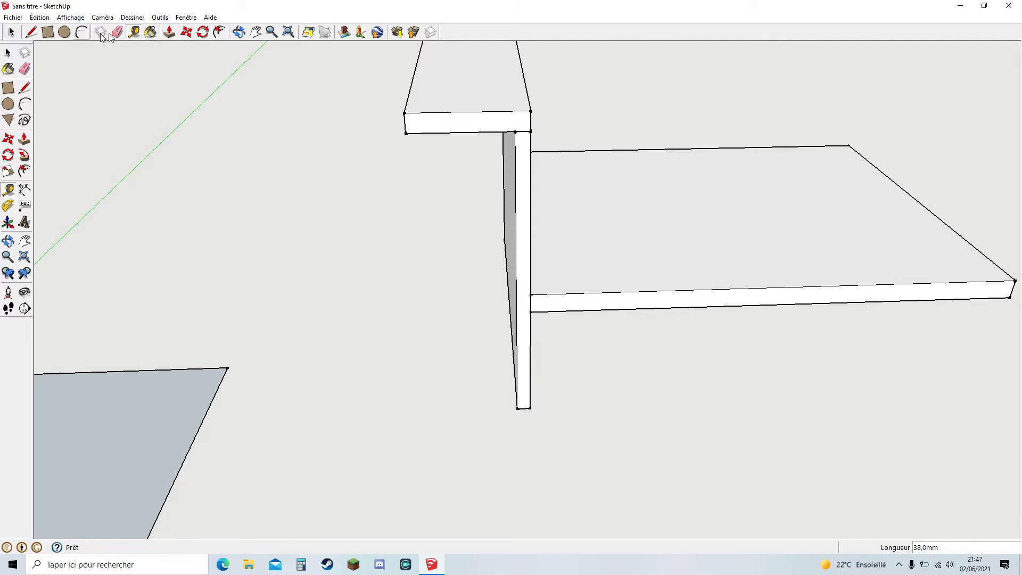
click(514, 131)
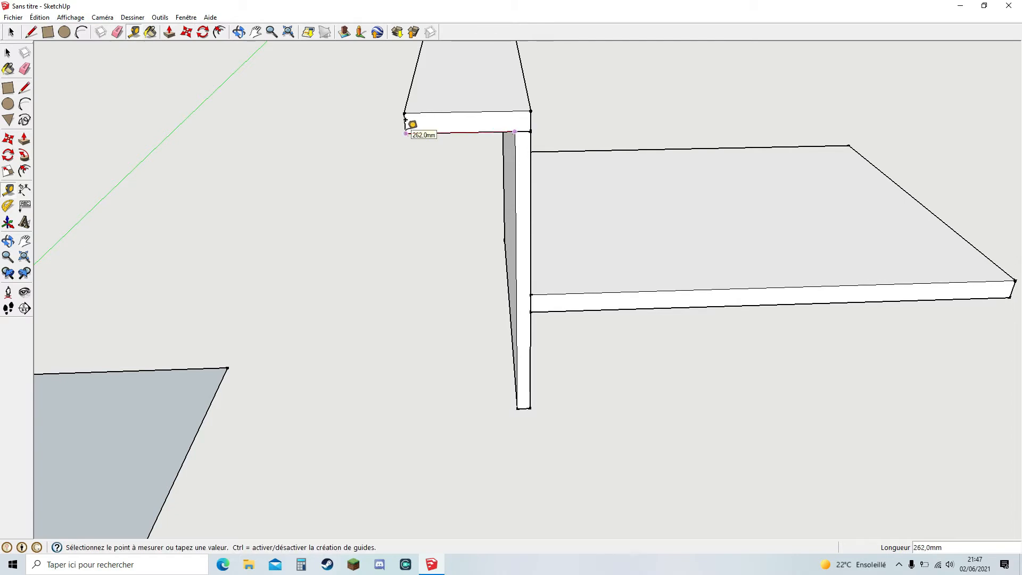
click(406, 122)
Step: Undo the rectangle drawn on the ground
scroll(247, 192, down, 6)
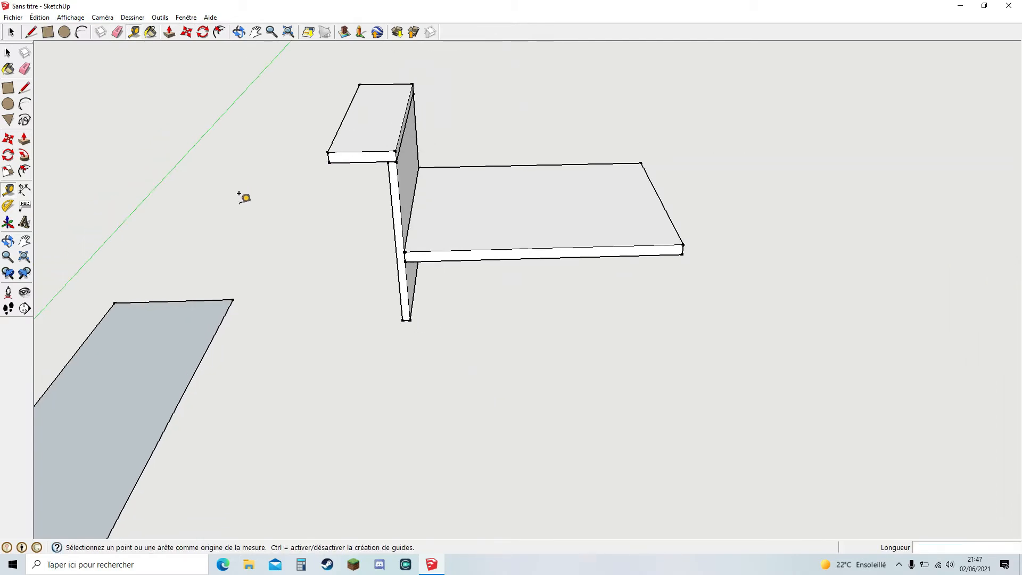
click(256, 32)
drag(207, 205, 429, 198)
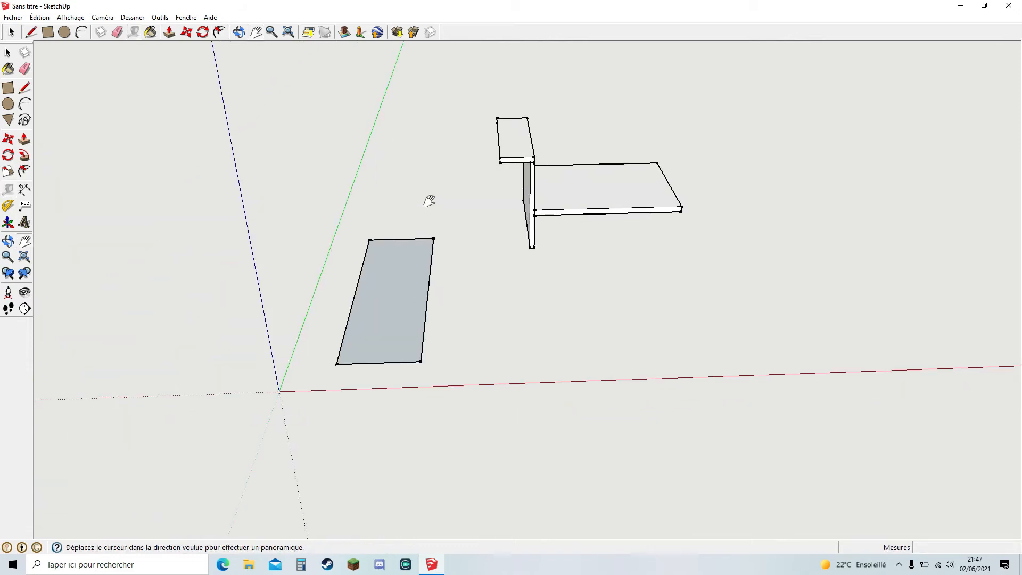
click(37, 17)
click(56, 28)
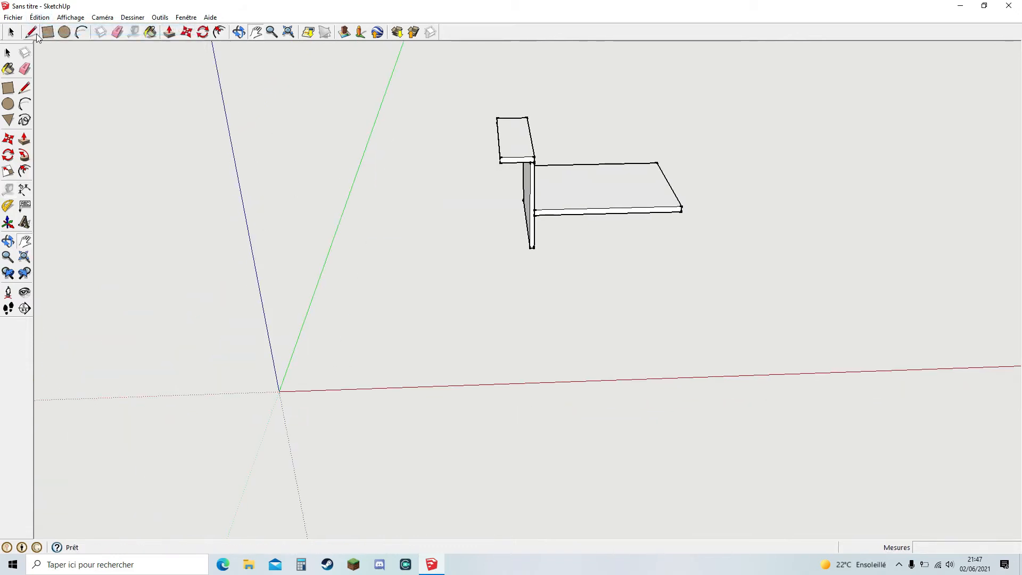
Step: Draw a new rectangle on the ground beside the assembly and set its dimensions to 262 by 839 mm
click(48, 32)
click(380, 223)
click(461, 343)
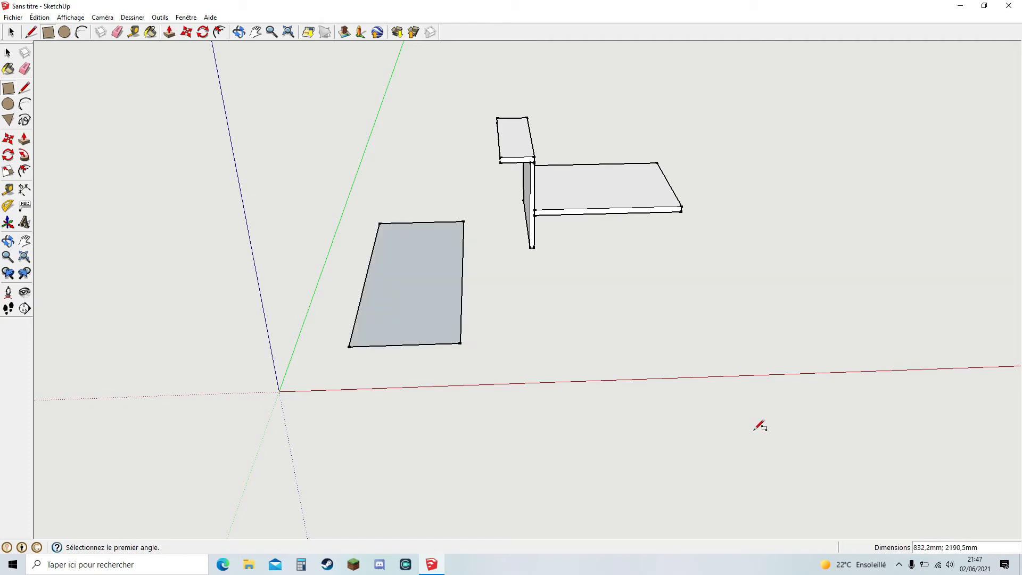
click(964, 550)
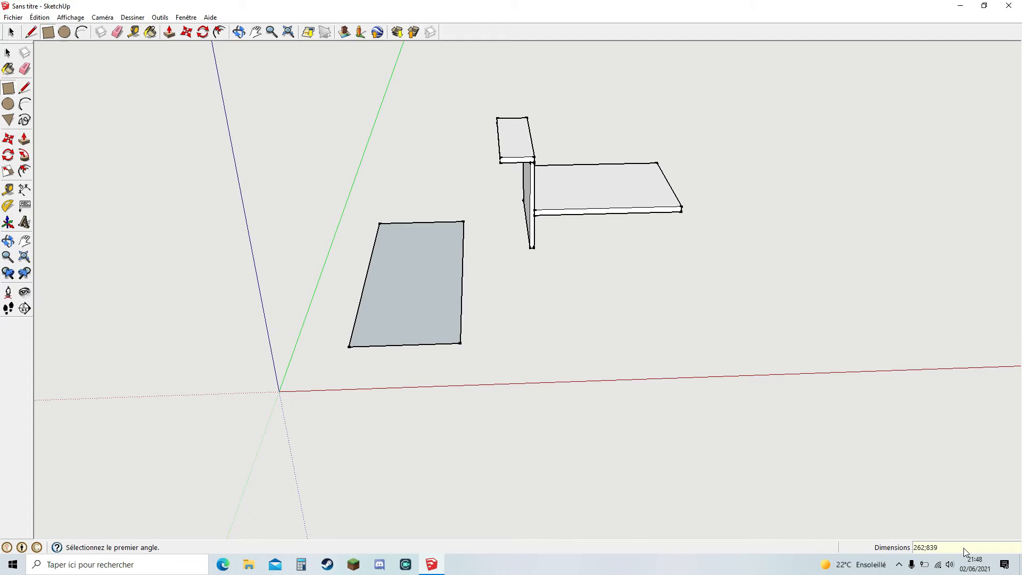
scroll(616, 404, down, 5)
scroll(404, 201, up, 3)
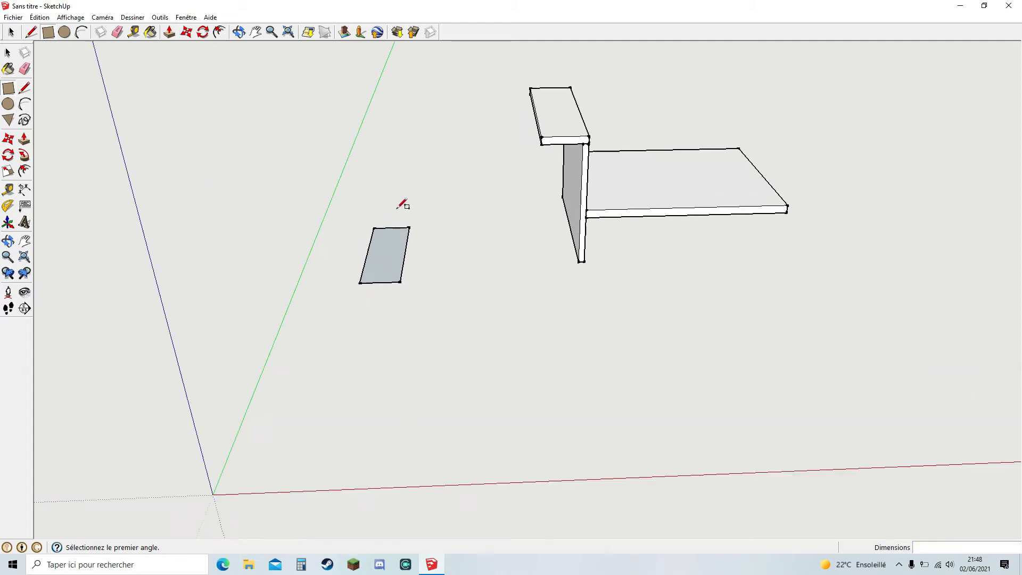
Step: Push/pull the new rectangle upward into a board 50 mm thick
scroll(234, 63, up, 3)
click(168, 32)
click(367, 258)
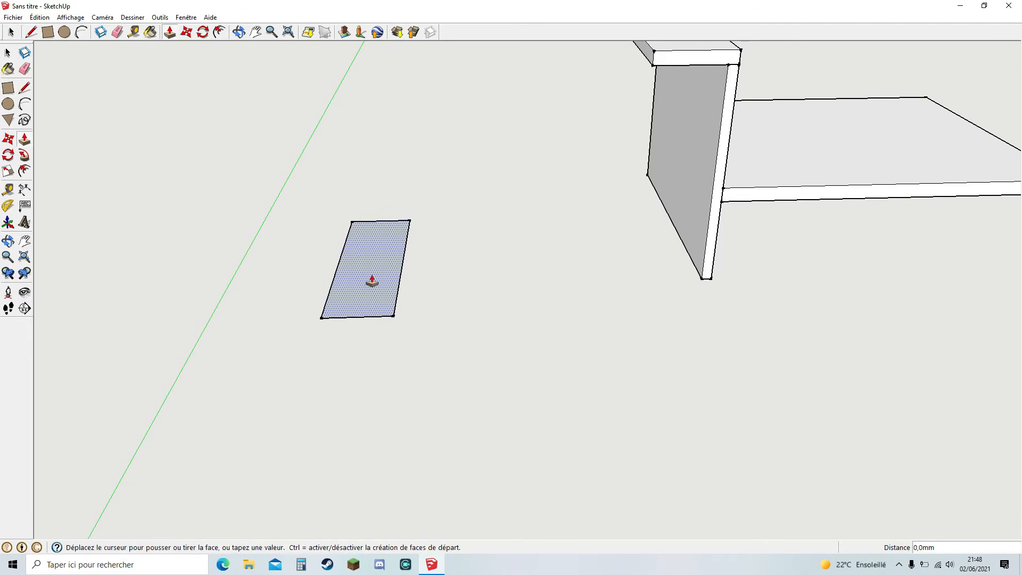
click(367, 299)
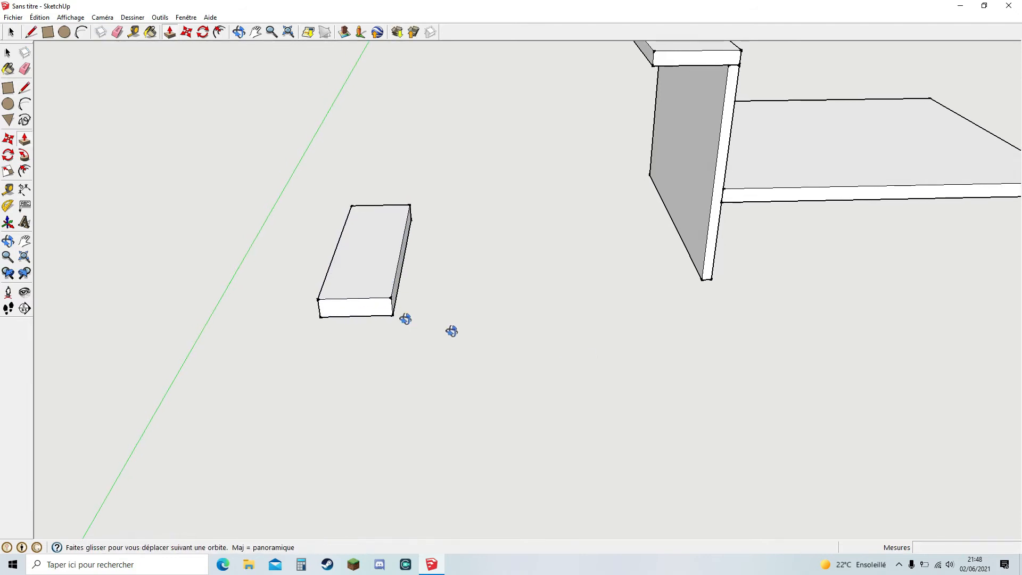
middle_drag(452, 331, 666, 410)
key(BackSpace)
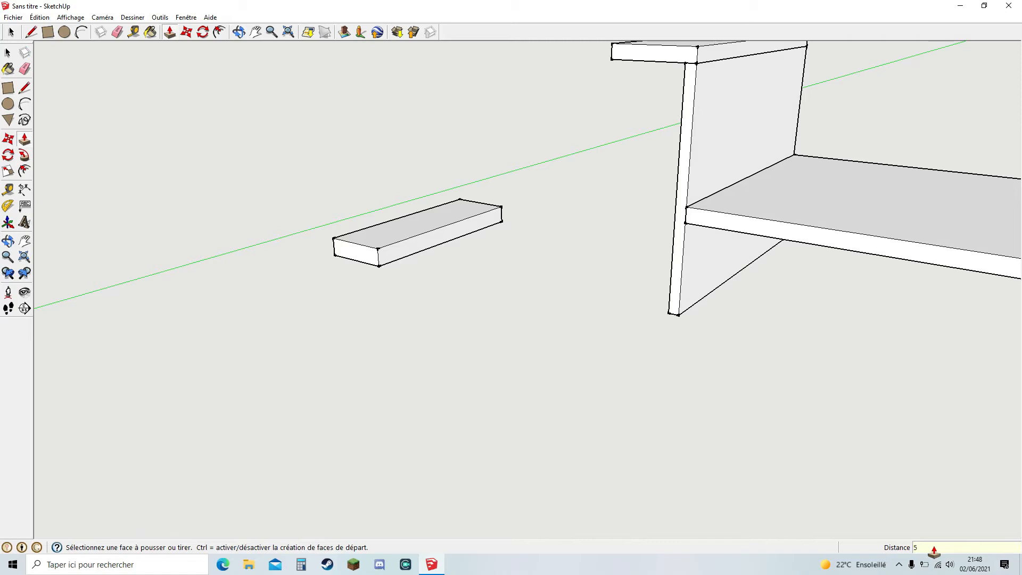
key(Return)
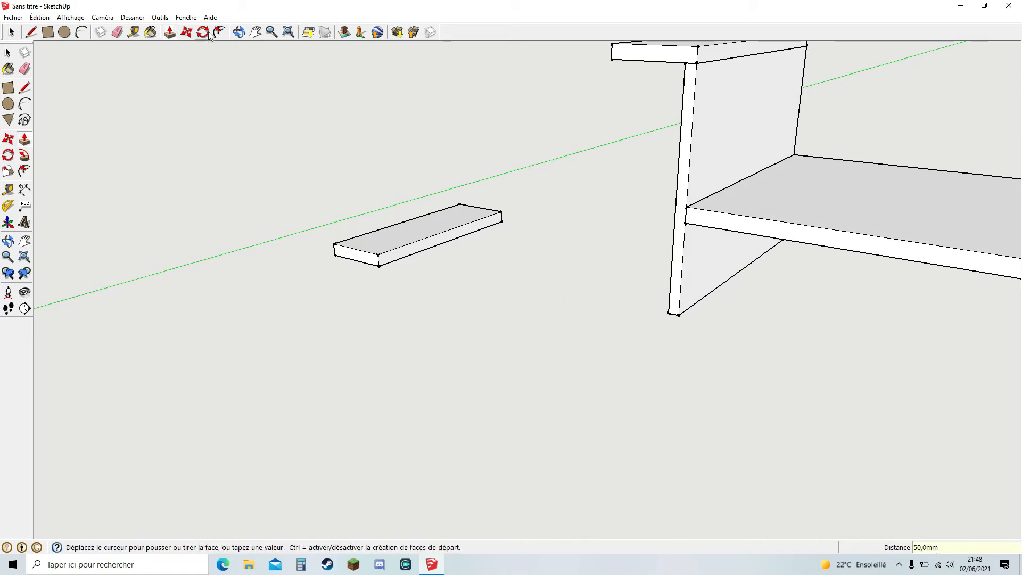
Step: Select the whole new board and turn it into a component, keeping the default settings
click(187, 33)
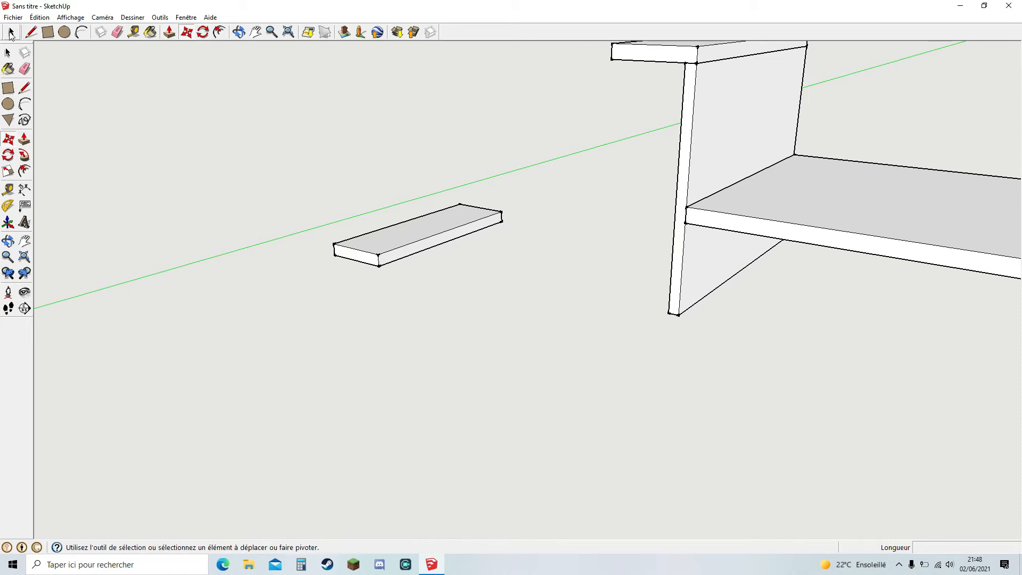
click(11, 33)
middle_drag(414, 178, 335, 214)
middle_drag(218, 99, 301, 186)
click(338, 260)
right_click(369, 262)
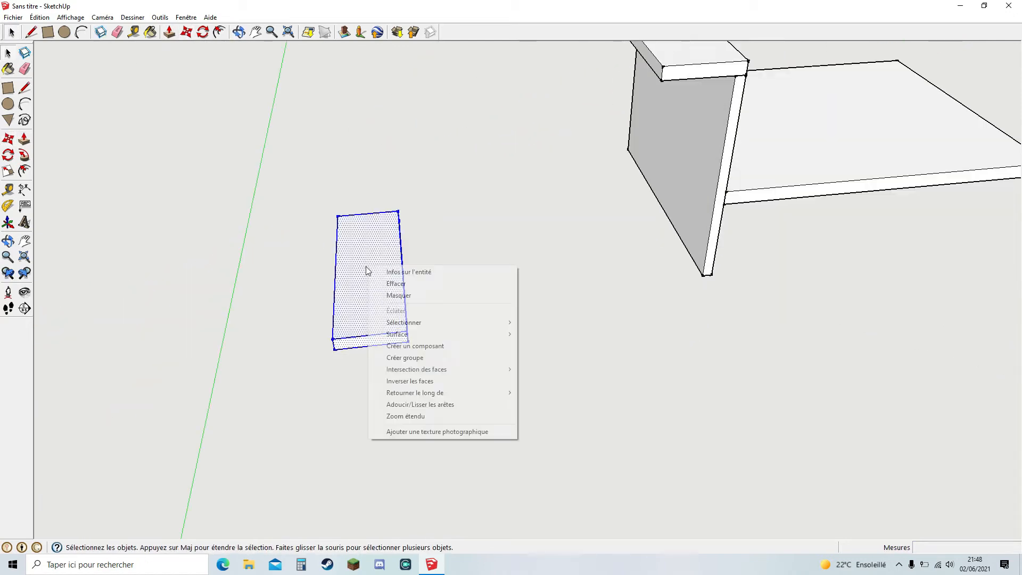
click(426, 344)
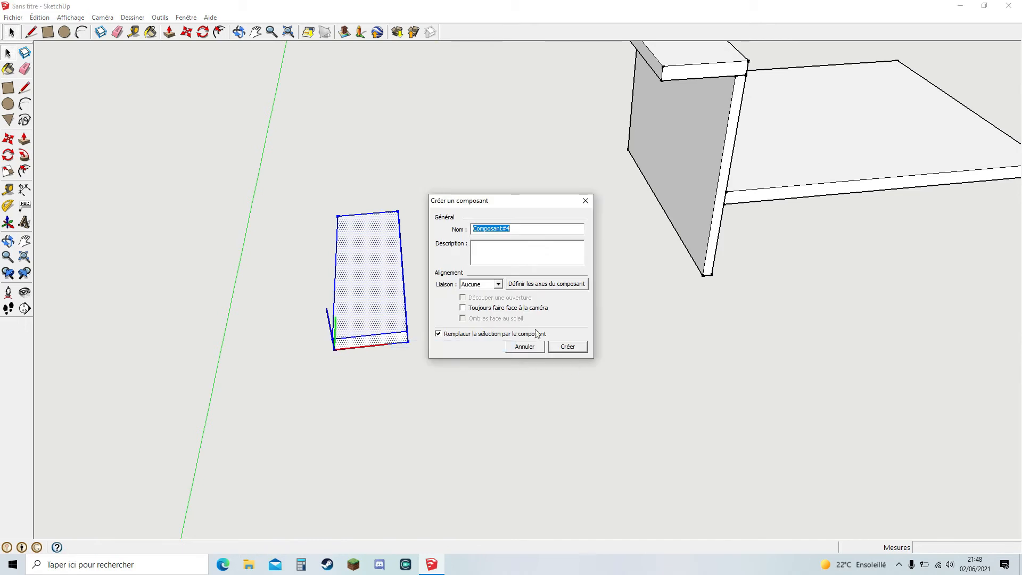
click(567, 346)
Step: Rotate the new board component about its lower end corner until it stands upright
middle_drag(585, 315, 633, 139)
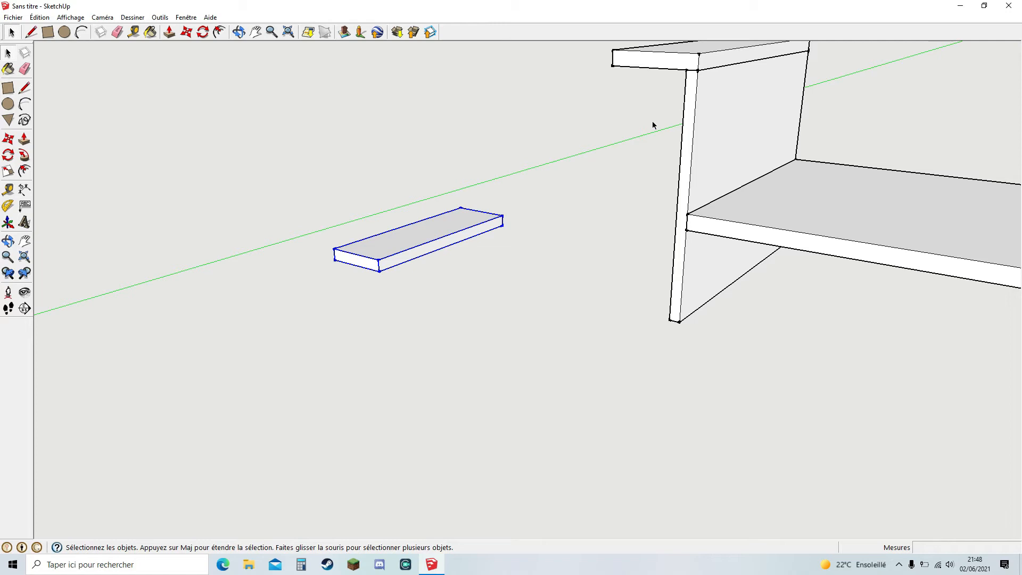
middle_drag(579, 218, 442, 274)
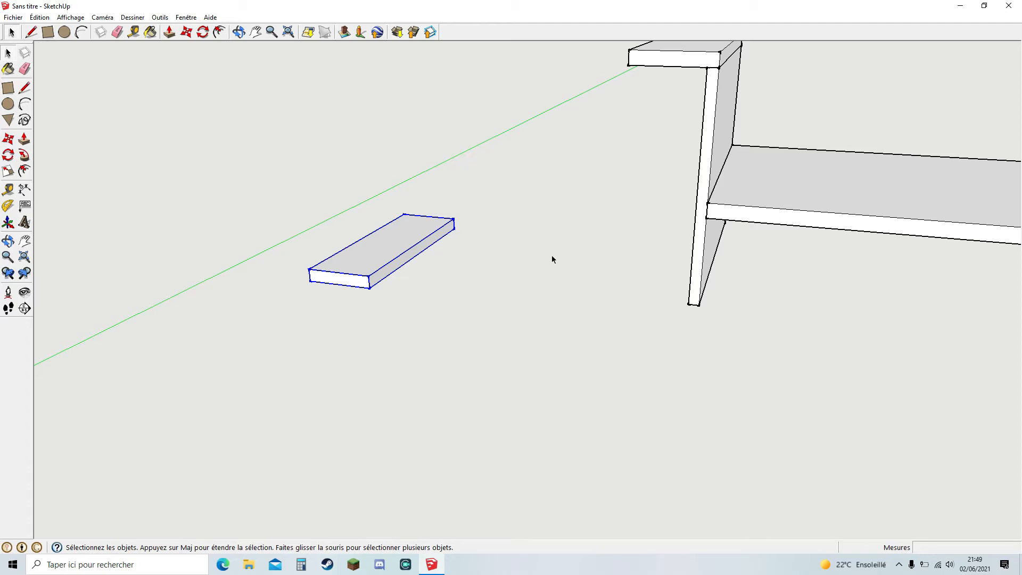
middle_drag(452, 251, 371, 254)
click(202, 32)
click(369, 278)
click(393, 265)
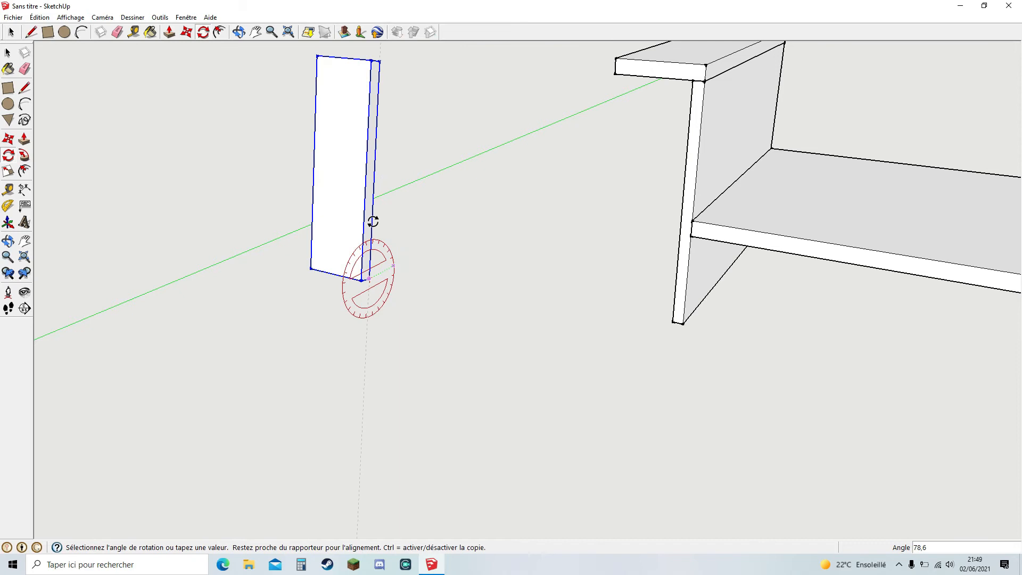
click(365, 221)
middle_drag(336, 273, 376, 274)
Step: Move the upright board close to the vertical panel, in front of the top board's overhang
click(187, 33)
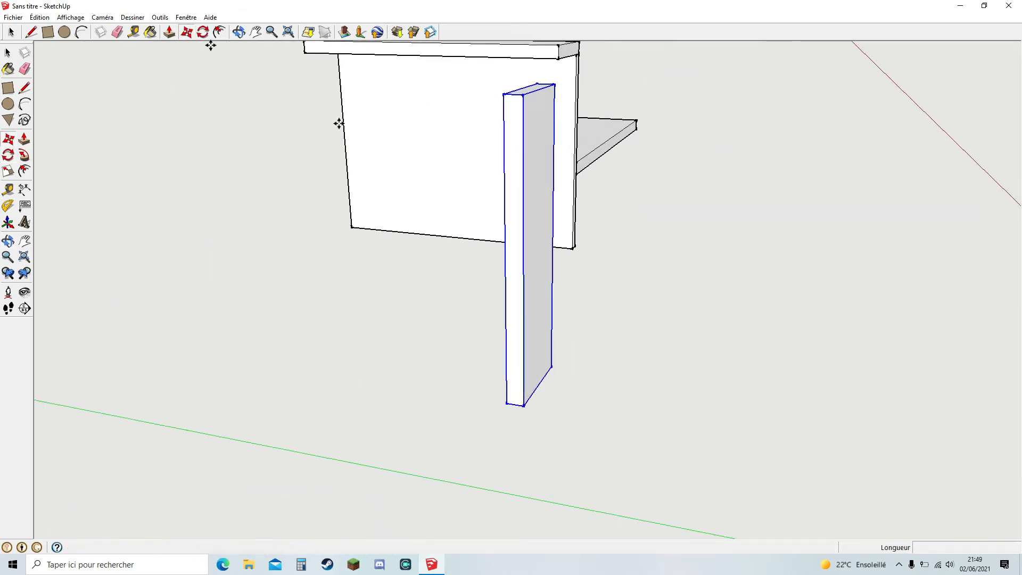
click(534, 206)
middle_drag(563, 148, 458, 217)
scroll(506, 138, up, 2)
click(255, 35)
drag(501, 192, 455, 282)
Step: Move the upright board under the top board's overhang, aligning its upper front corner with the vertical panel's inner top corner
click(187, 33)
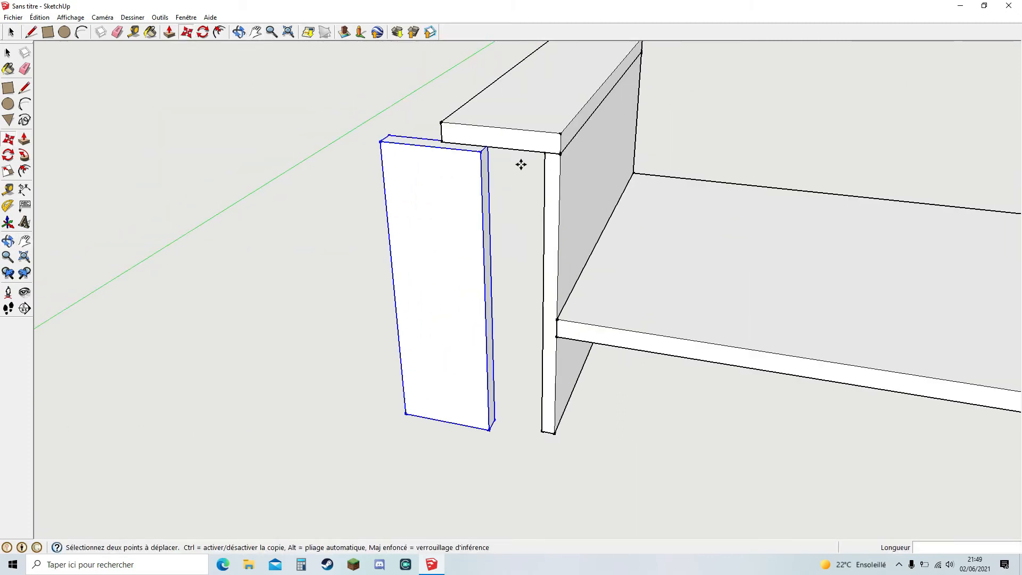
click(479, 153)
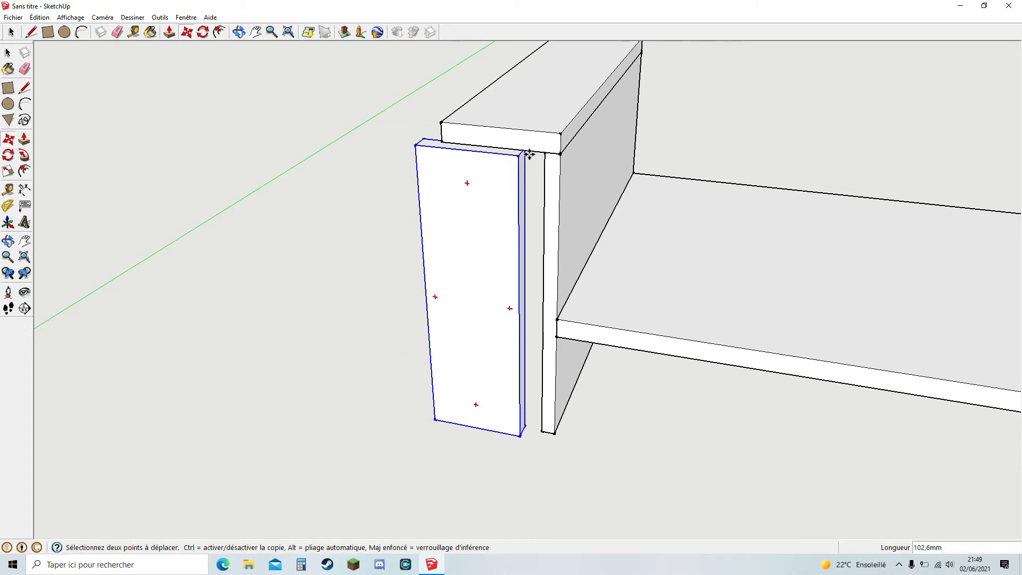
click(545, 152)
middle_drag(692, 297, 515, 164)
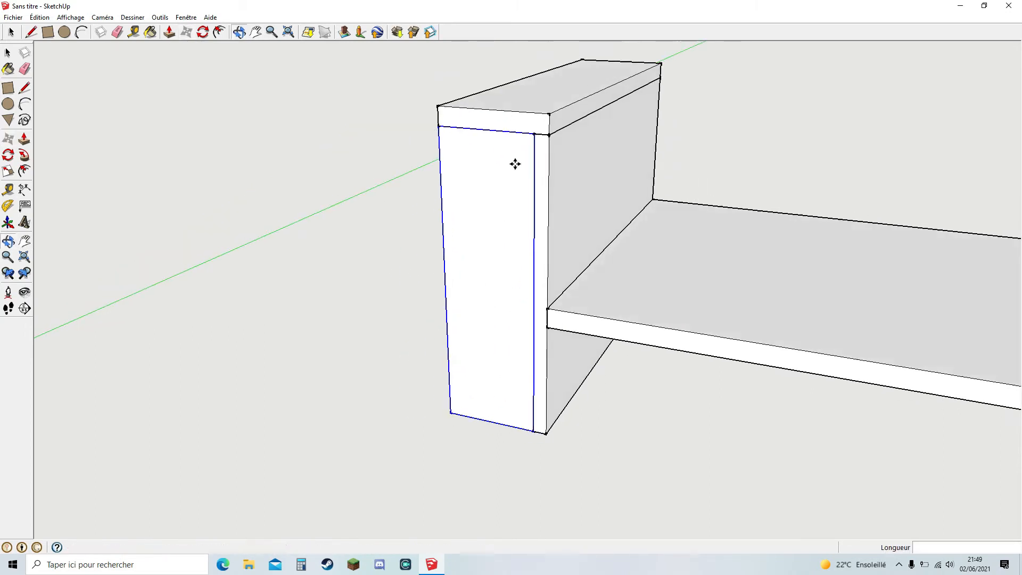
Step: Examine from both sides how the upright board fits against the vertical panel and beneath the top board
click(257, 33)
scroll(598, 234, down, 5)
middle_drag(629, 299, 571, 269)
middle_drag(466, 249, 580, 331)
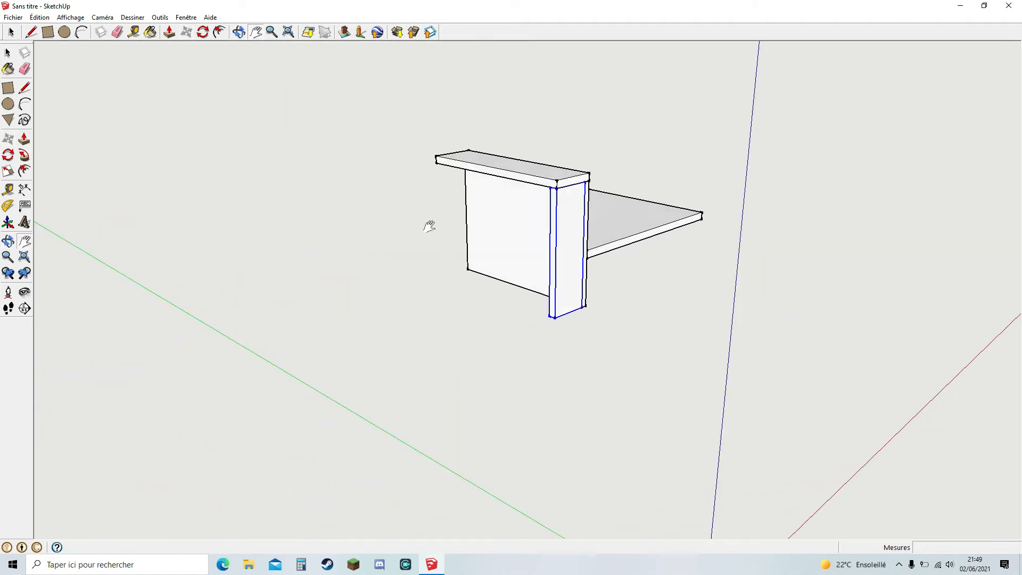
middle_drag(642, 309, 687, 178)
middle_drag(705, 265, 554, 212)
key(h)
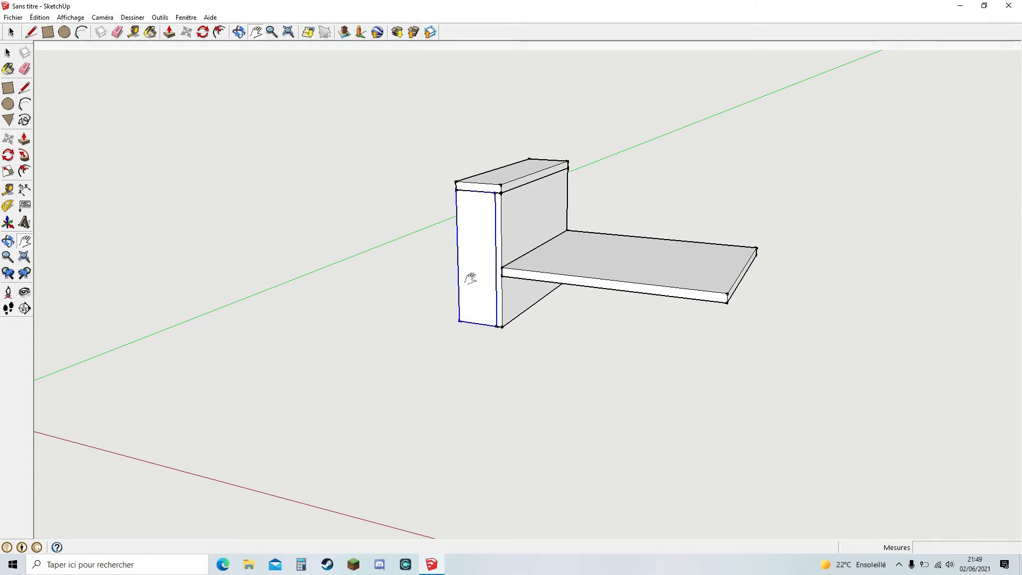
middle_drag(356, 246, 417, 274)
Step: Move the upright board out from under the top board to beyond the slab's free end
click(186, 33)
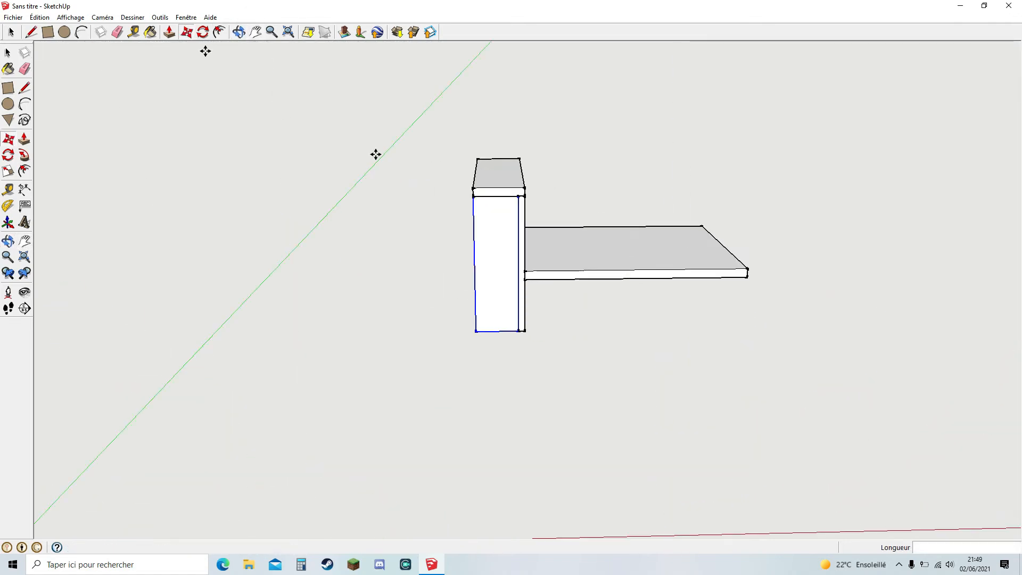
click(490, 253)
middle_drag(437, 330, 325, 93)
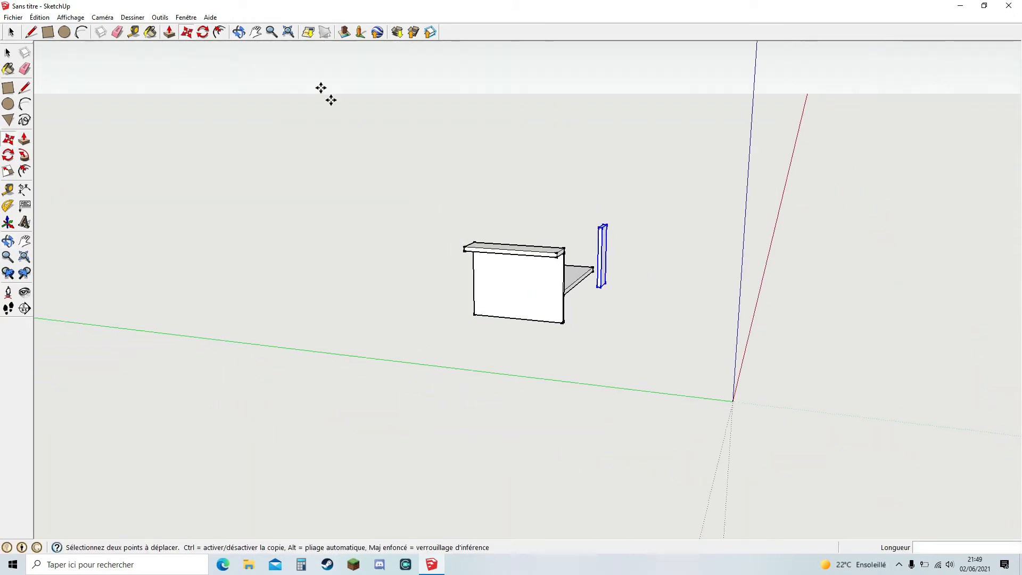
click(239, 32)
drag(635, 338, 506, 270)
scroll(507, 269, up, 5)
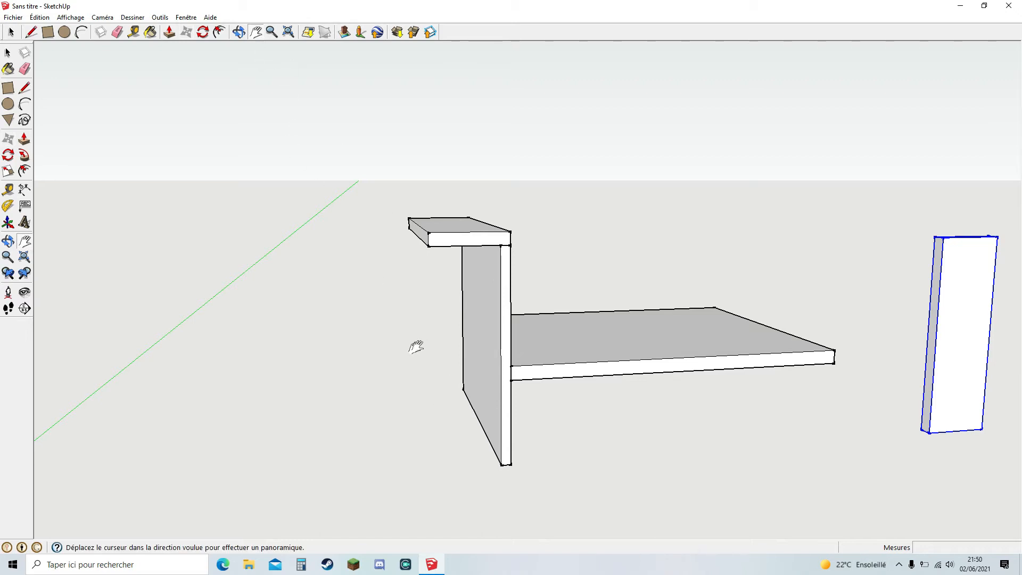
Step: Draw a 40 × 40 mm square on the ground near the origin, in front of the board assembly
drag(439, 345, 491, 269)
middle_drag(490, 293, 384, 331)
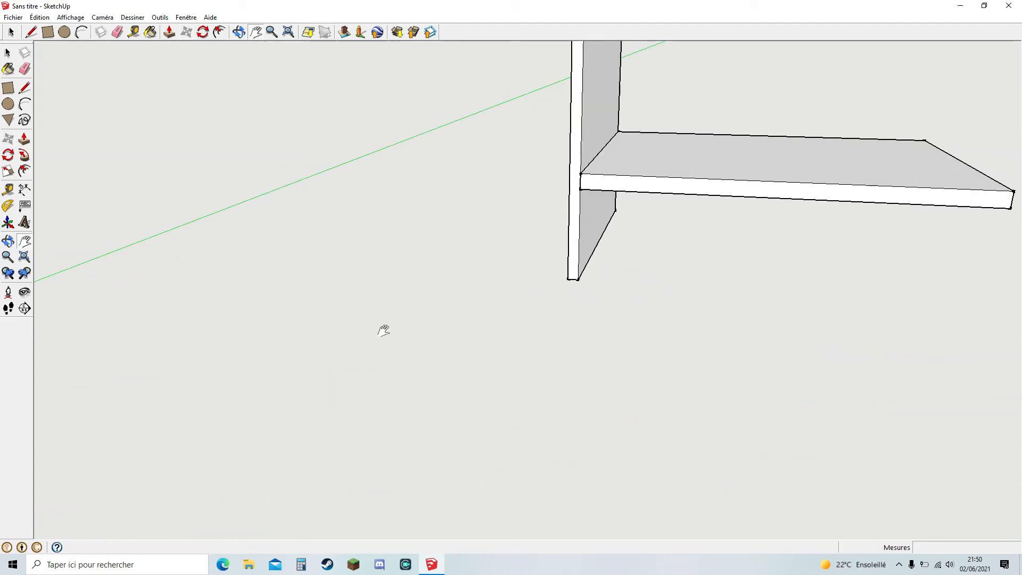
scroll(349, 274, down, 6)
drag(294, 319, 504, 293)
middle_drag(504, 292, 402, 349)
drag(495, 373, 430, 377)
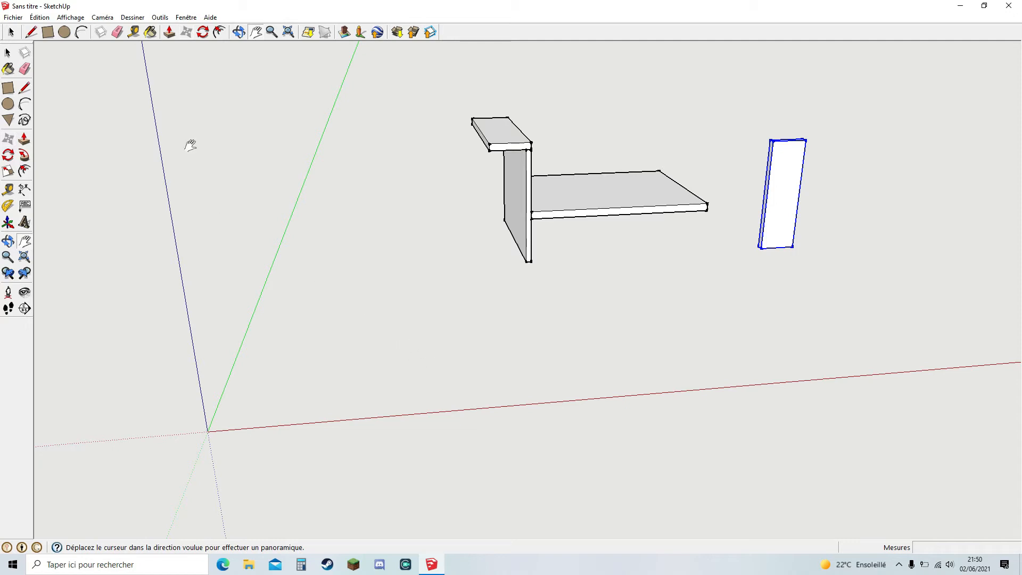
click(47, 33)
click(295, 373)
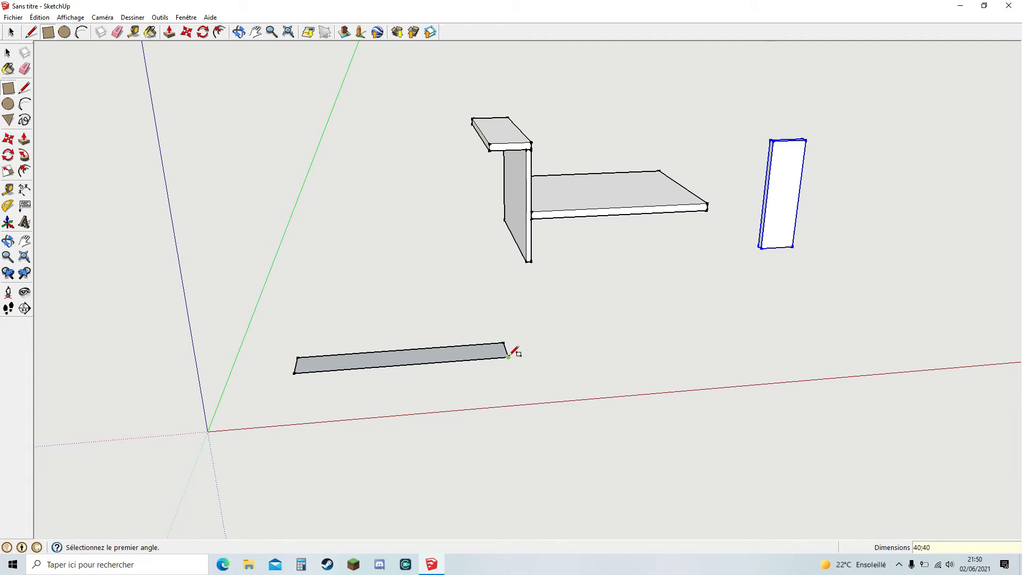
key(Return)
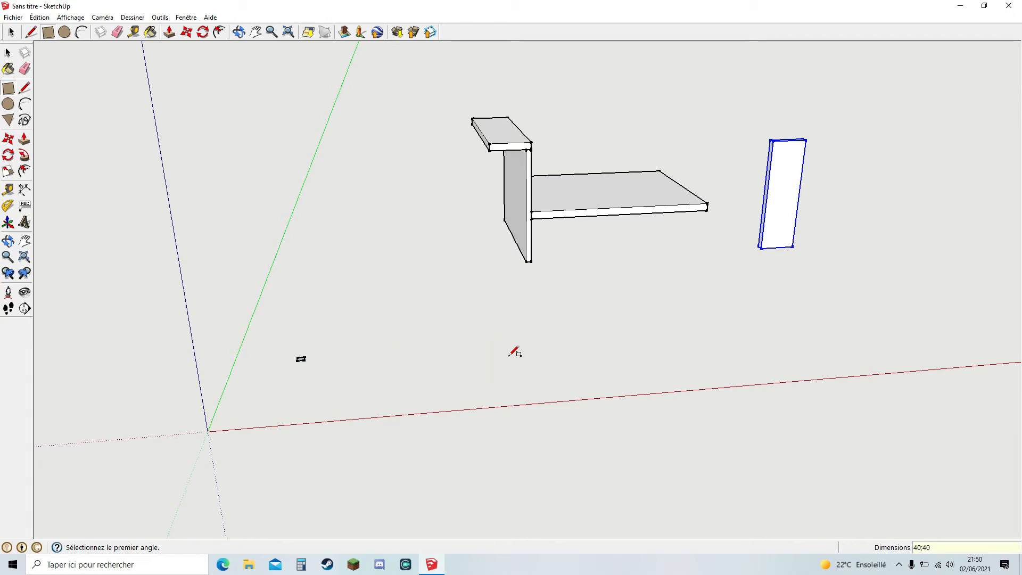
Step: Extrude the small square upward with Push/Pull to a height of 1125 mm
scroll(293, 345, up, 5)
scroll(330, 368, up, 3)
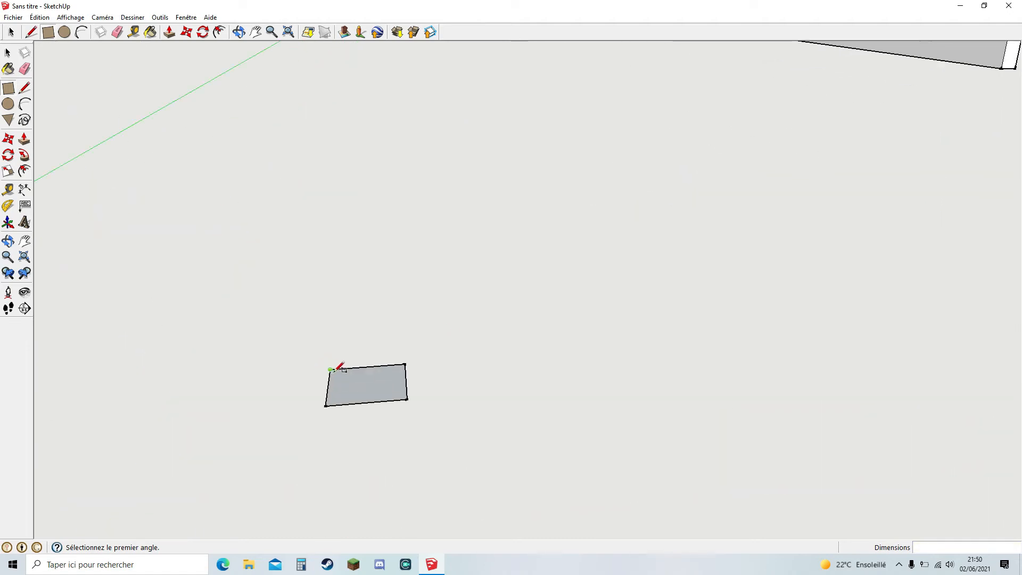
middle_drag(406, 420, 413, 395)
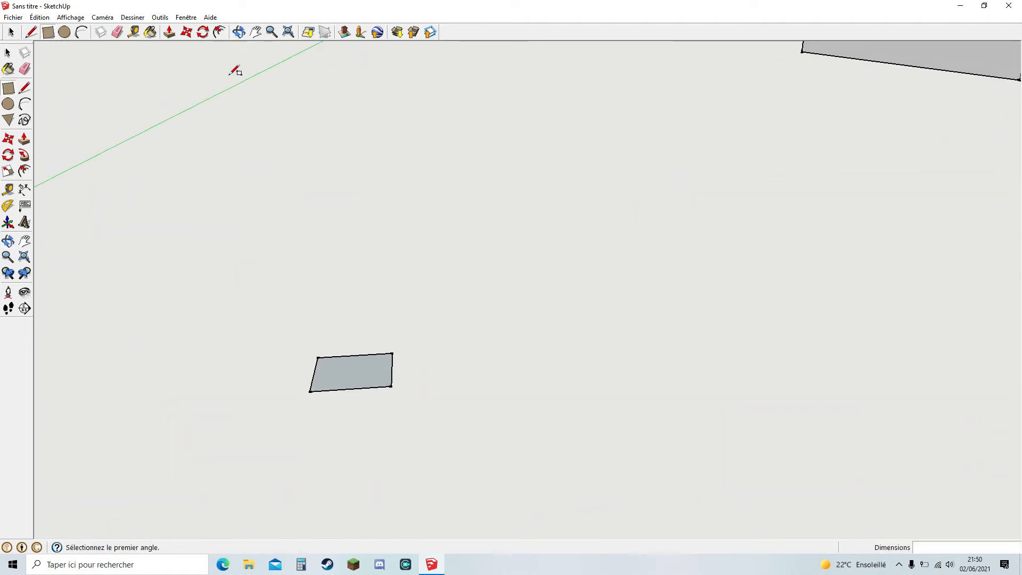
click(186, 32)
click(169, 32)
click(325, 362)
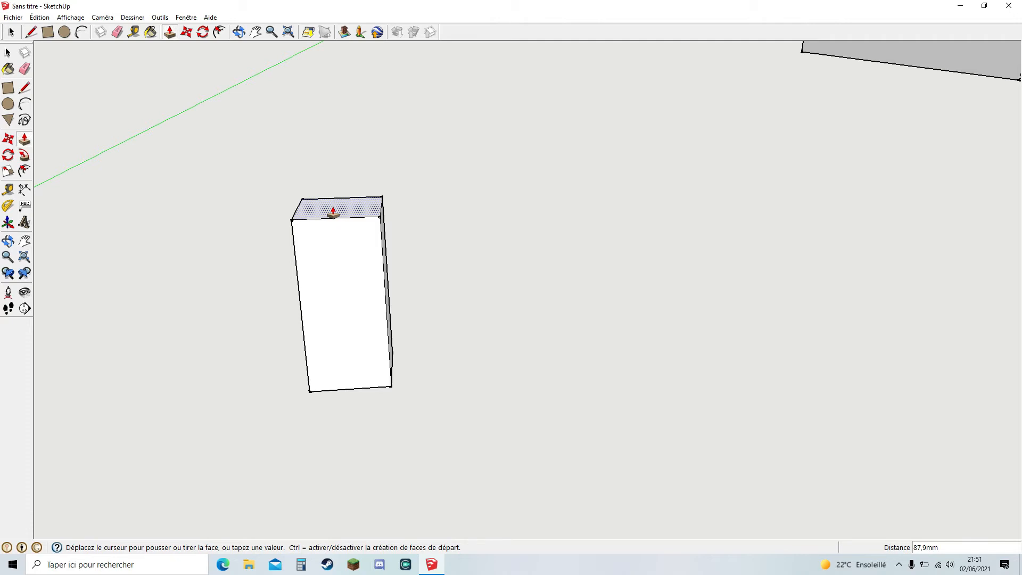
click(333, 212)
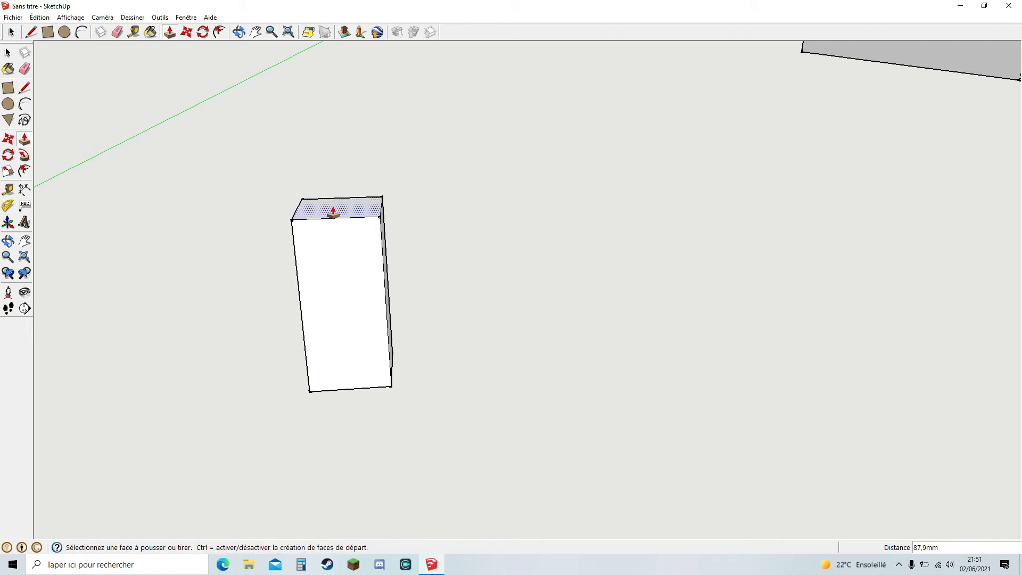
click(927, 549)
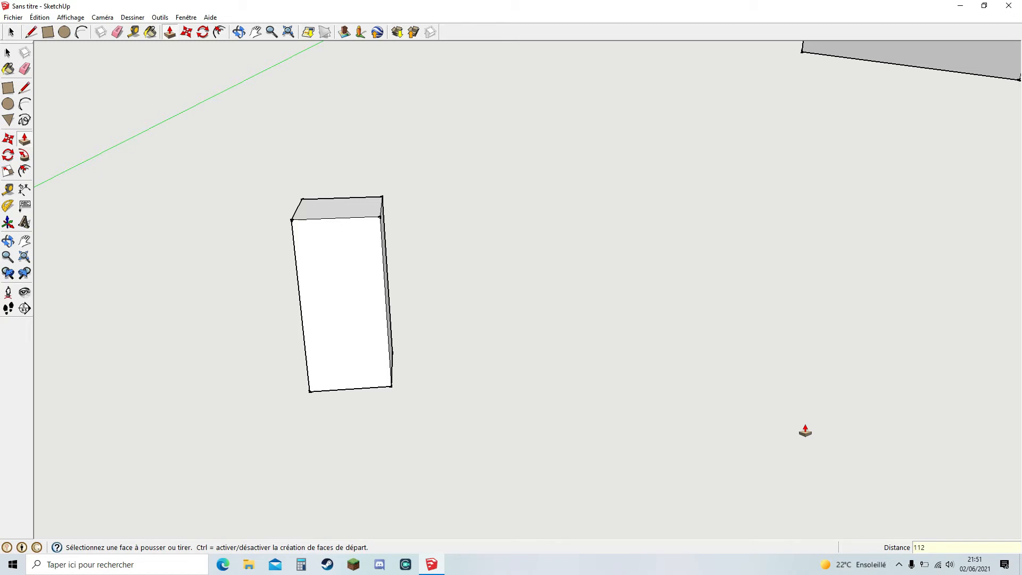
key(Return)
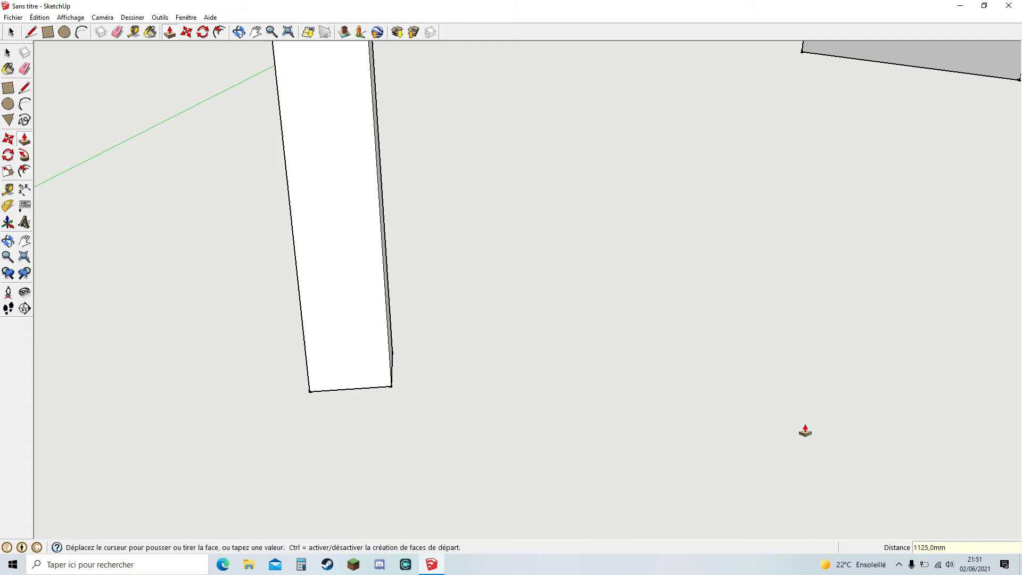
Step: Turn all the geometry of the tall square post into a component
click(256, 32)
scroll(392, 141, down, 6)
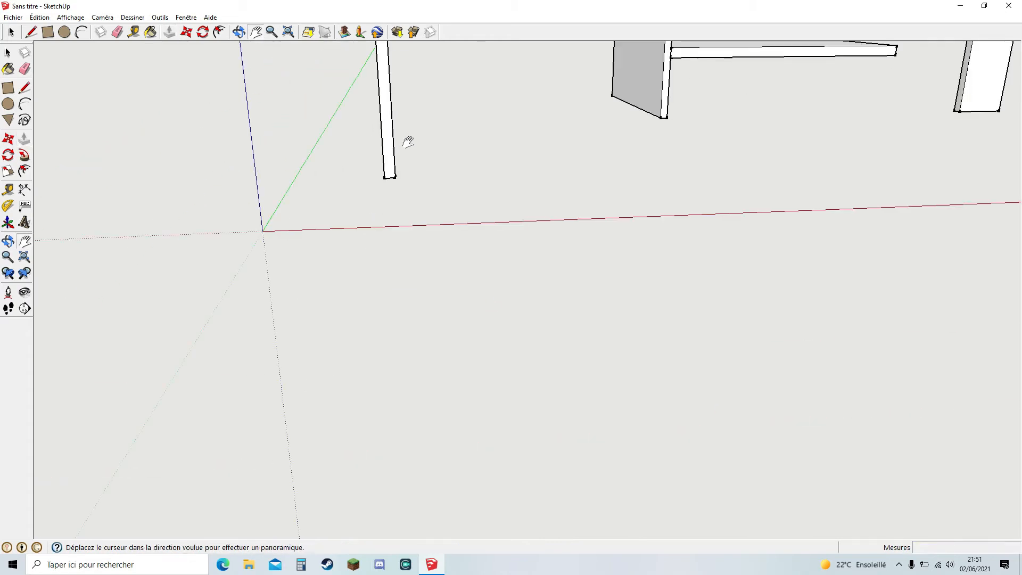
scroll(501, 94, up, 1)
drag(368, 187, 417, 251)
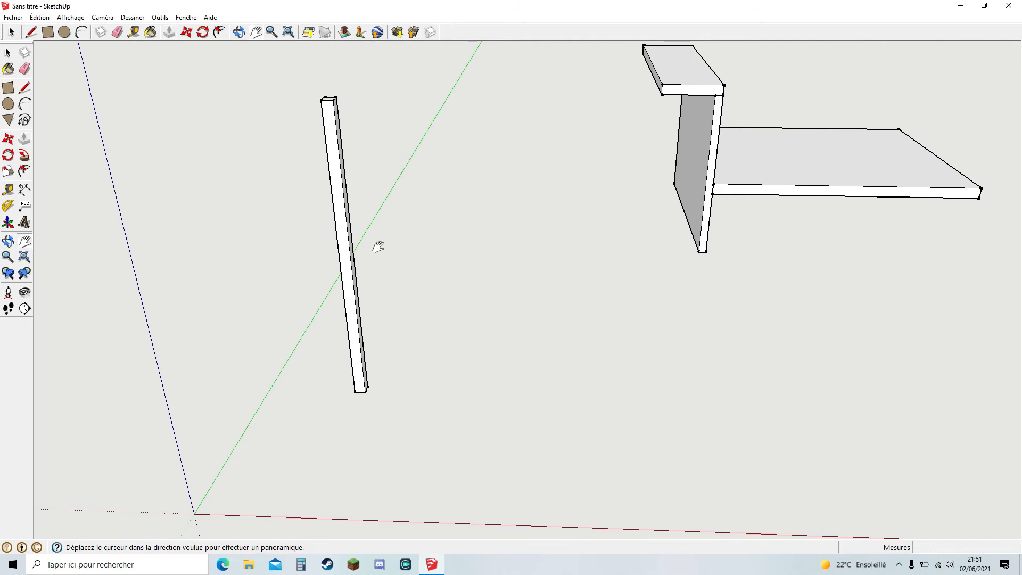
middle_drag(565, 221, 596, 256)
click(186, 32)
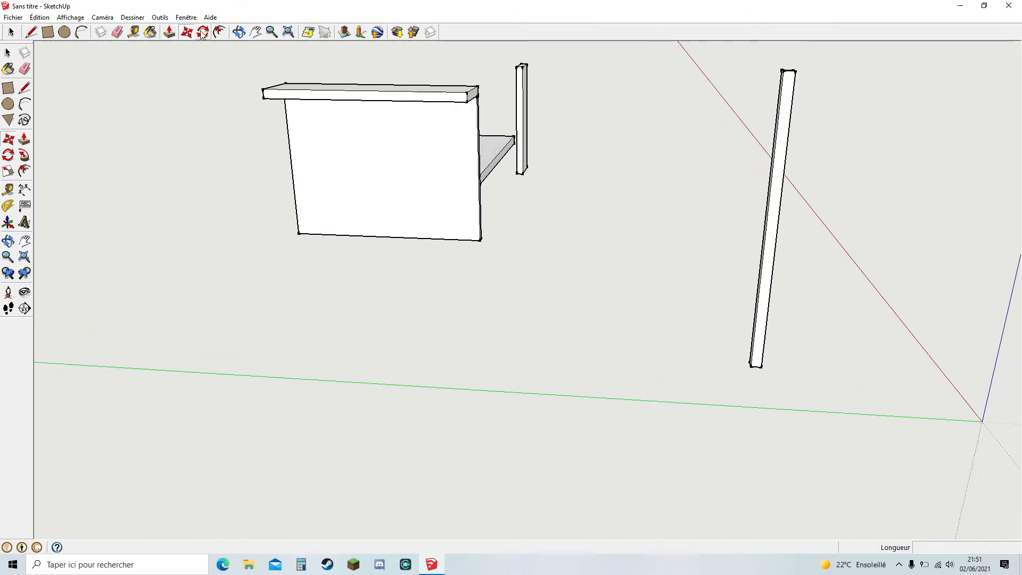
click(202, 32)
click(11, 32)
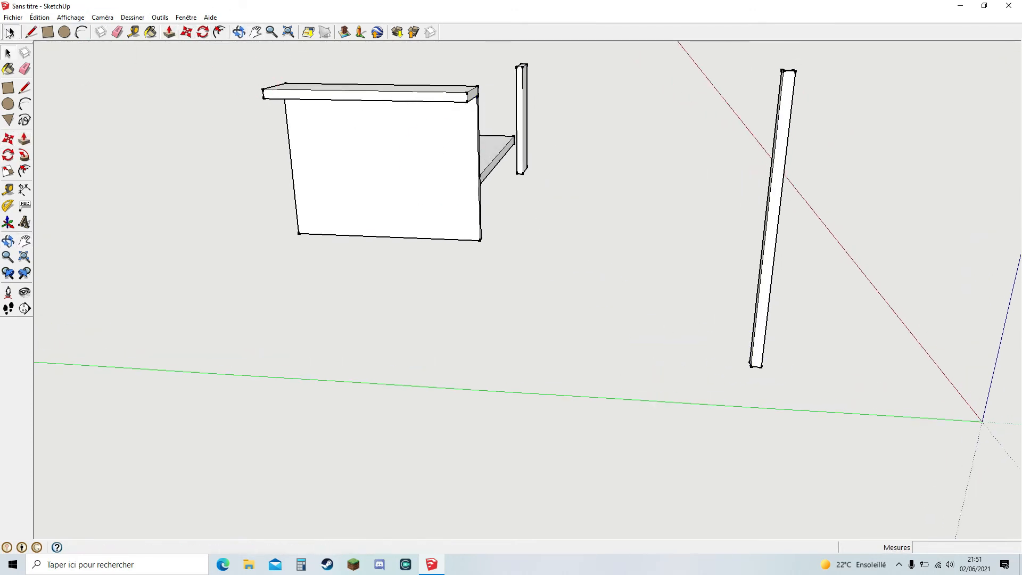
drag(728, 51, 851, 380)
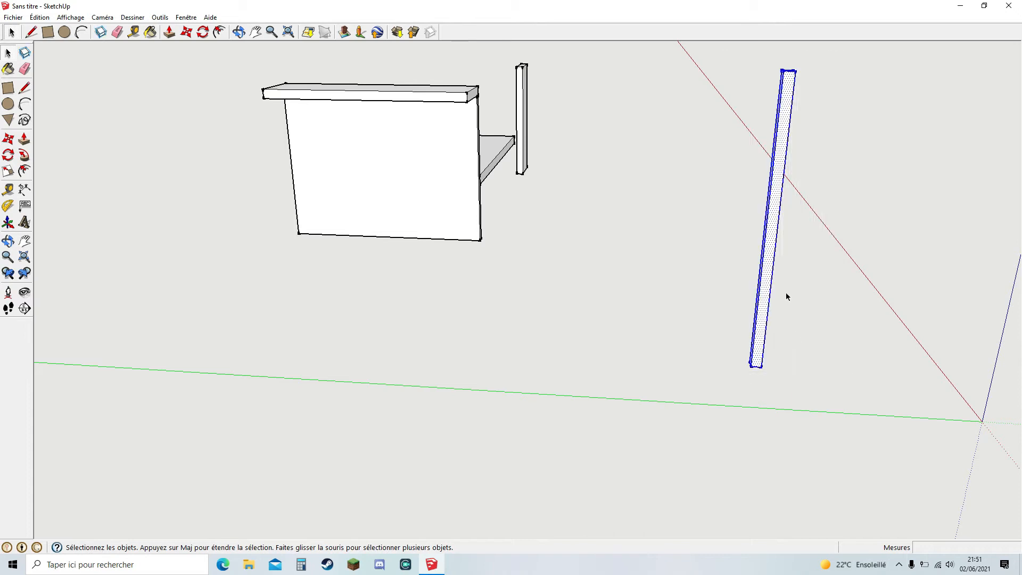
right_click(775, 241)
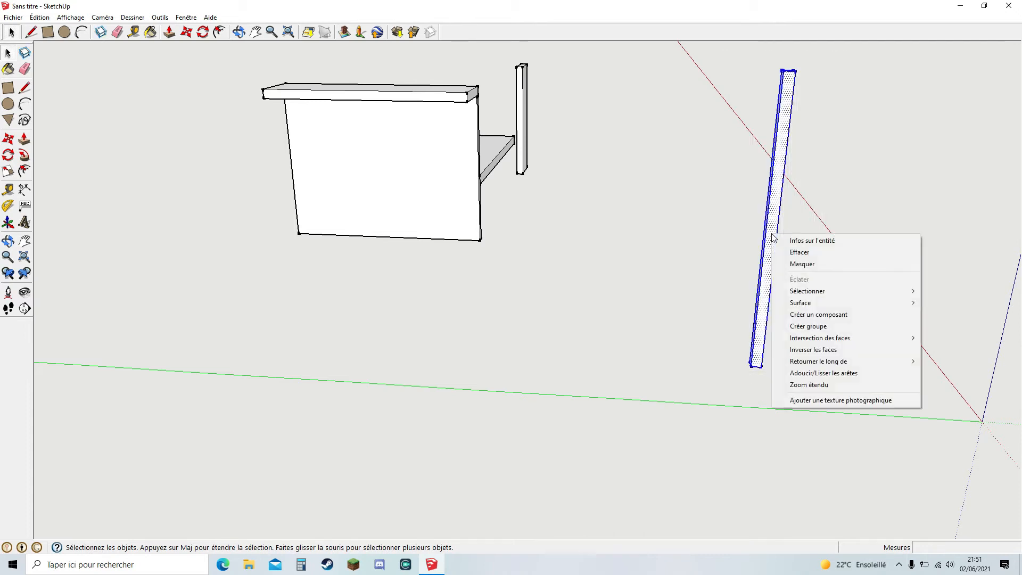
click(815, 315)
click(569, 345)
Step: Rotate the post 90° about its base corner so it lies horizontally along the green axis
click(204, 33)
click(752, 366)
click(760, 365)
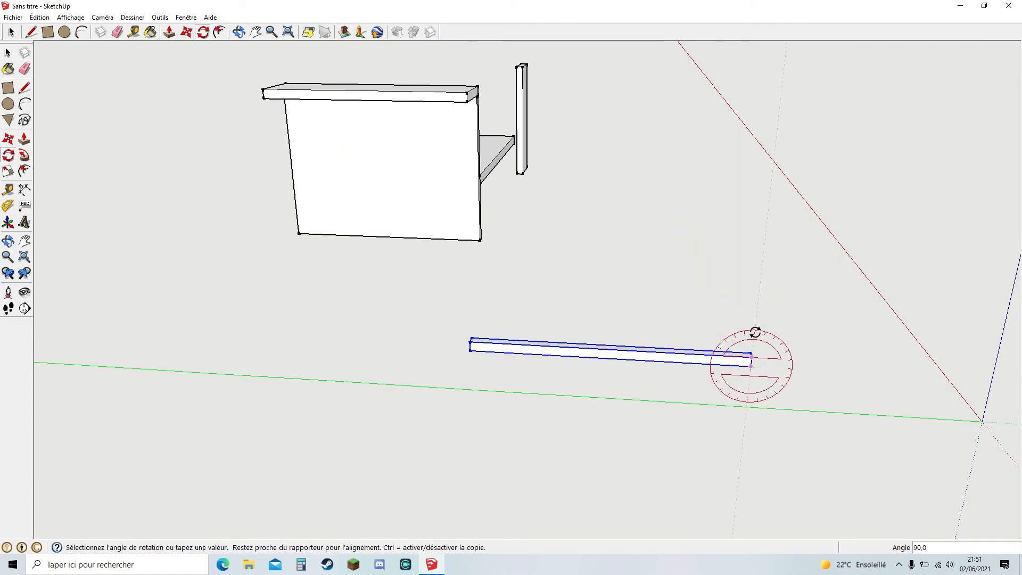
click(755, 333)
middle_drag(803, 434, 737, 381)
middle_drag(764, 309, 336, 171)
Step: Move the horizontal bar in front of the vertical panel's lower edge, close to its bottom corner
click(186, 33)
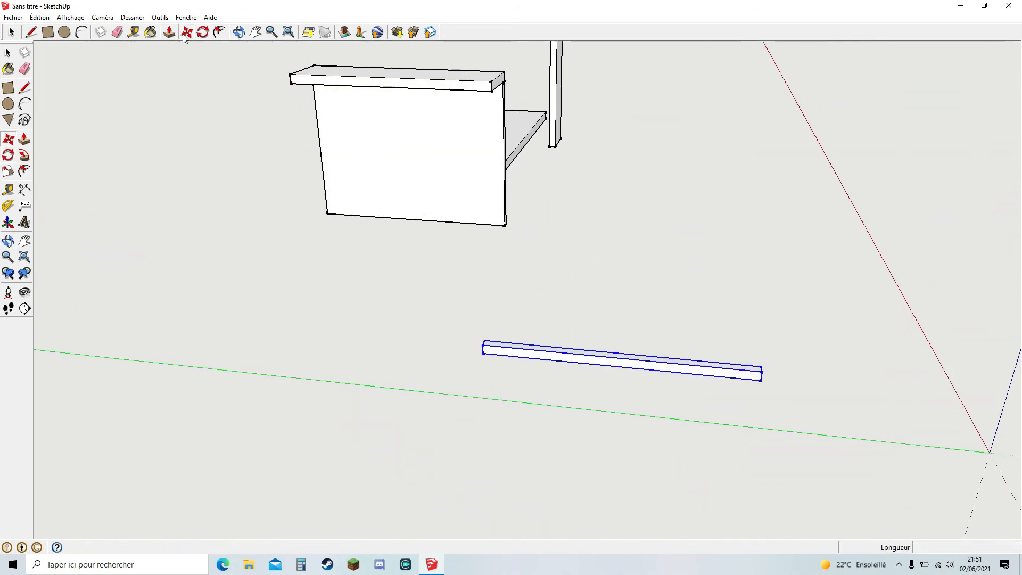
click(579, 361)
click(377, 223)
scroll(468, 213, up, 5)
click(455, 179)
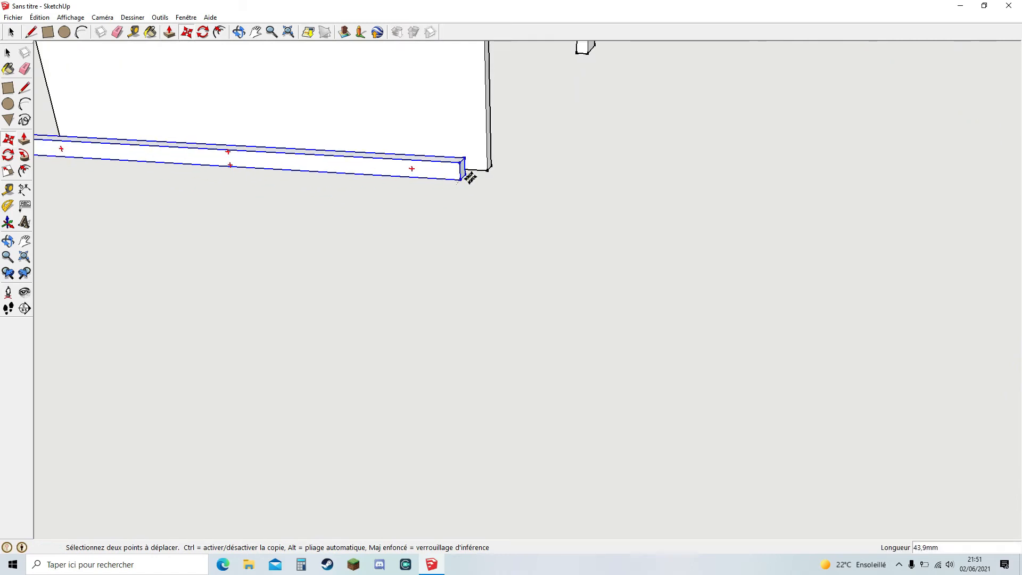
click(477, 184)
Step: Move the bar flush against the vertical panel, snapping its lower rear end corner to the panel's bottom corner
middle_drag(634, 180, 392, 151)
scroll(392, 150, up, 4)
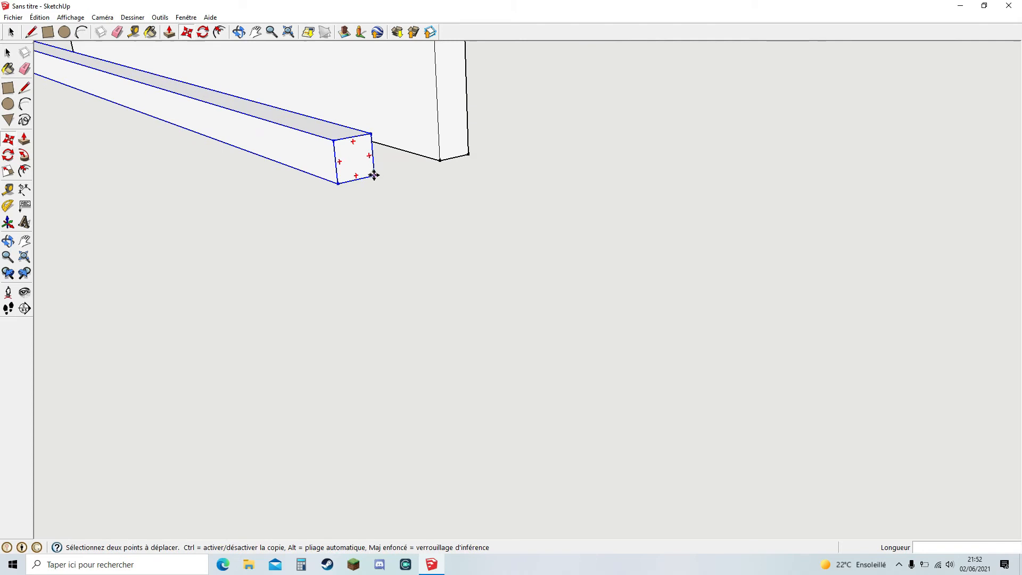
click(374, 176)
click(441, 160)
middle_drag(228, 113, 288, 146)
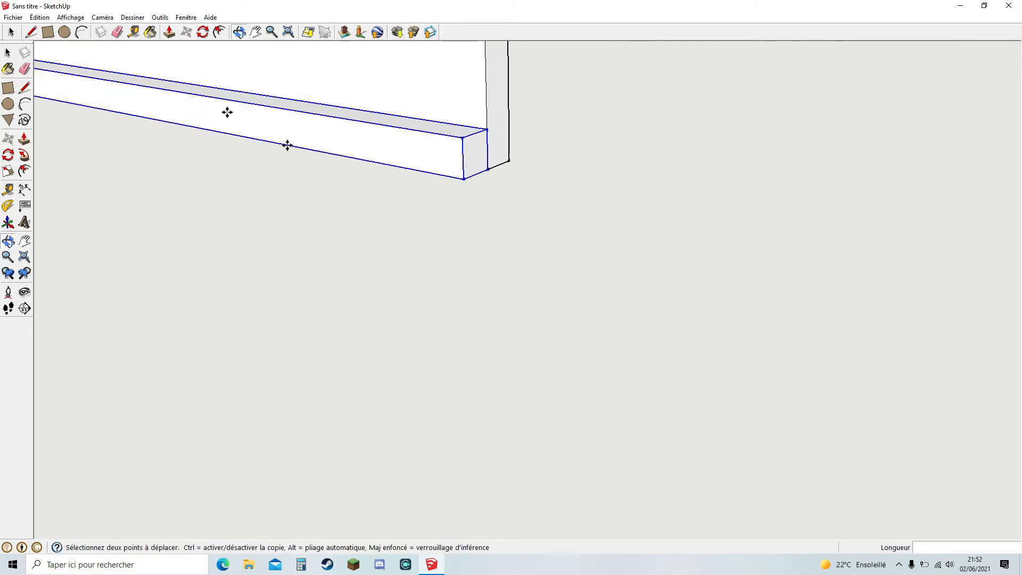
Step: Paste a copy of the bar component in front of the one fitted to the panel's lower edge
click(258, 34)
drag(211, 133, 641, 287)
drag(240, 199, 371, 224)
middle_drag(288, 215, 430, 266)
middle_drag(771, 218, 406, 256)
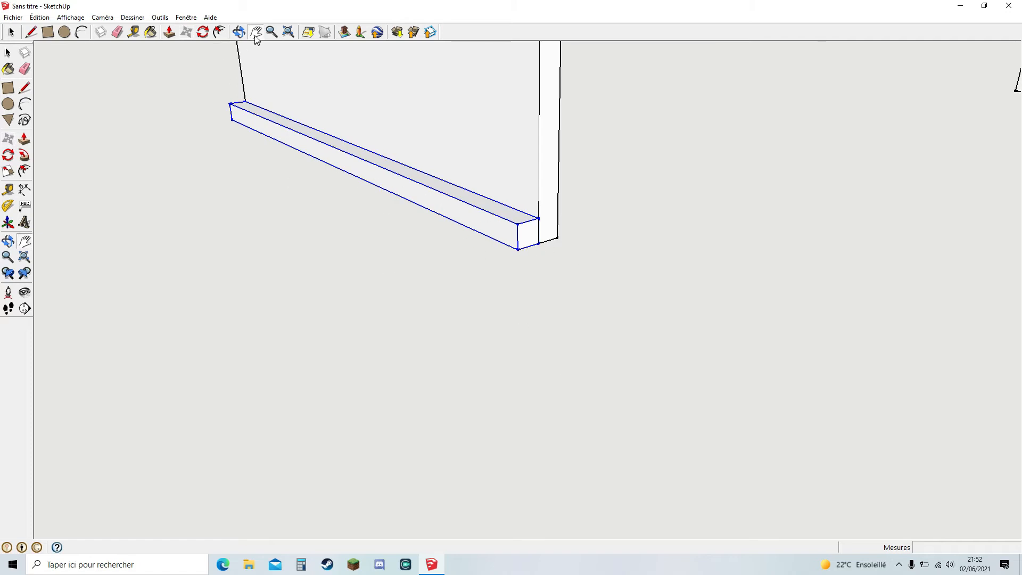
click(186, 33)
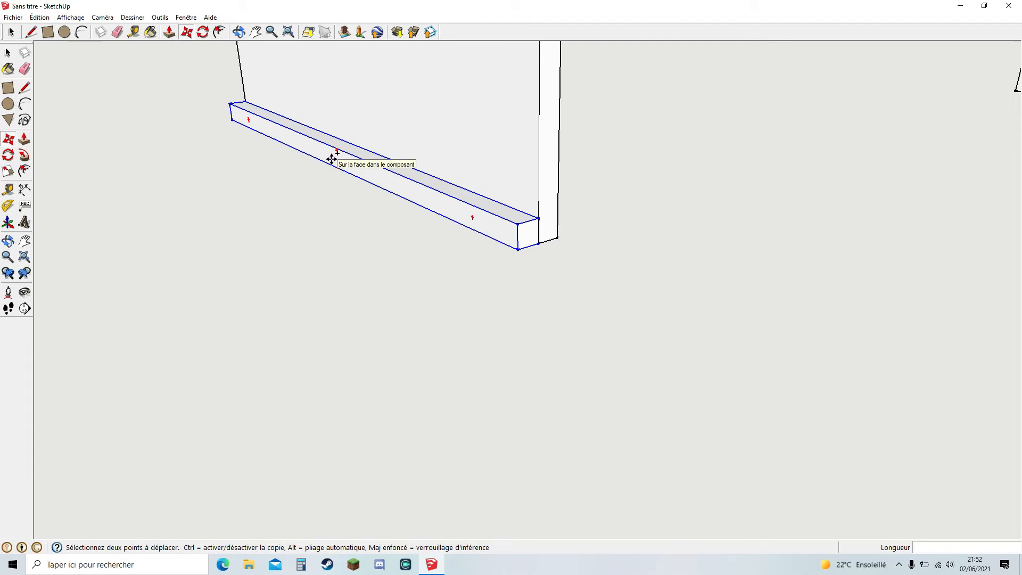
key(ctrl+v)
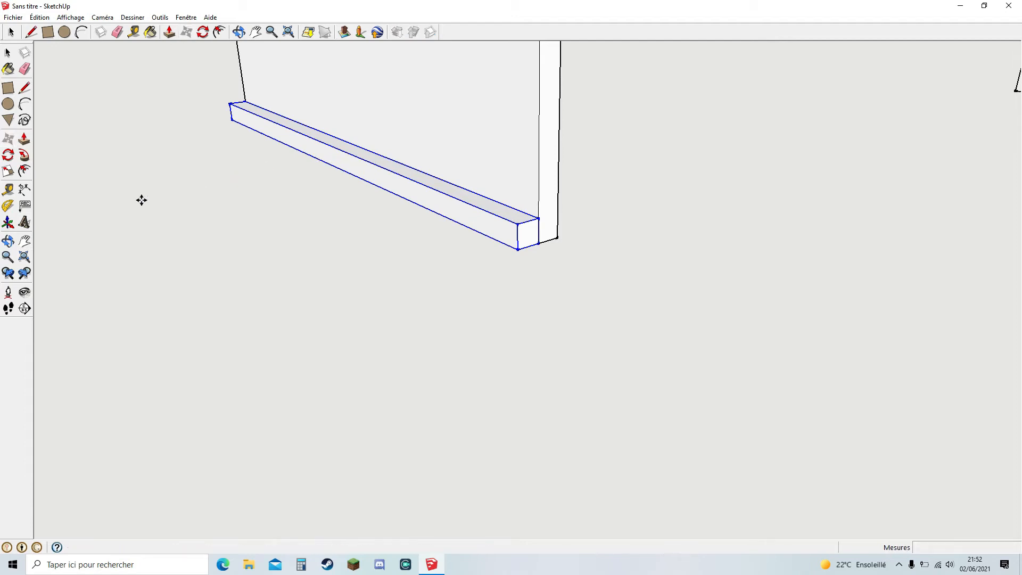
click(290, 319)
middle_drag(627, 312, 620, 283)
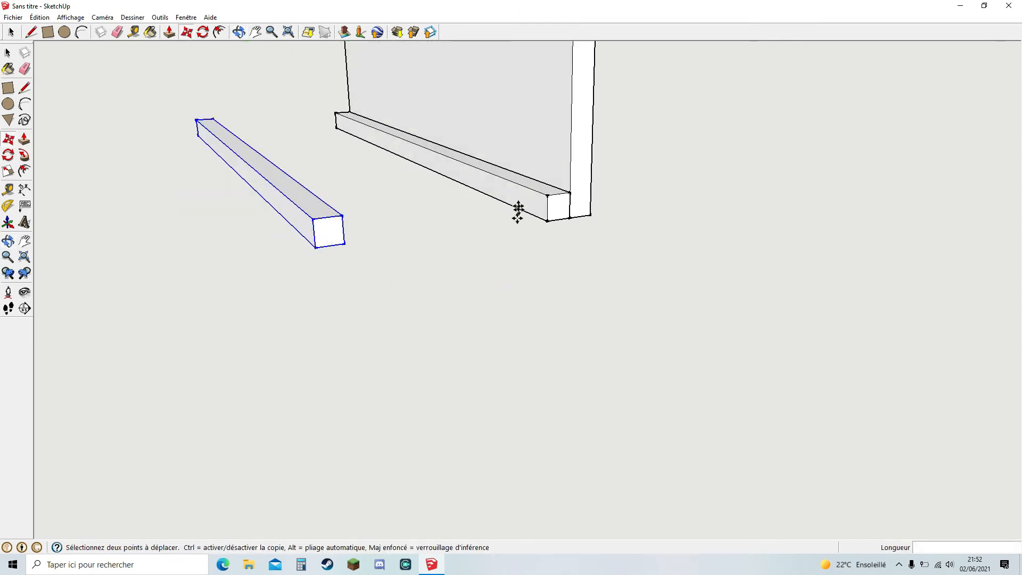
Step: Try to shorten the copied bar by pushing its end face inside the component, and leave component editing
right_click(325, 233)
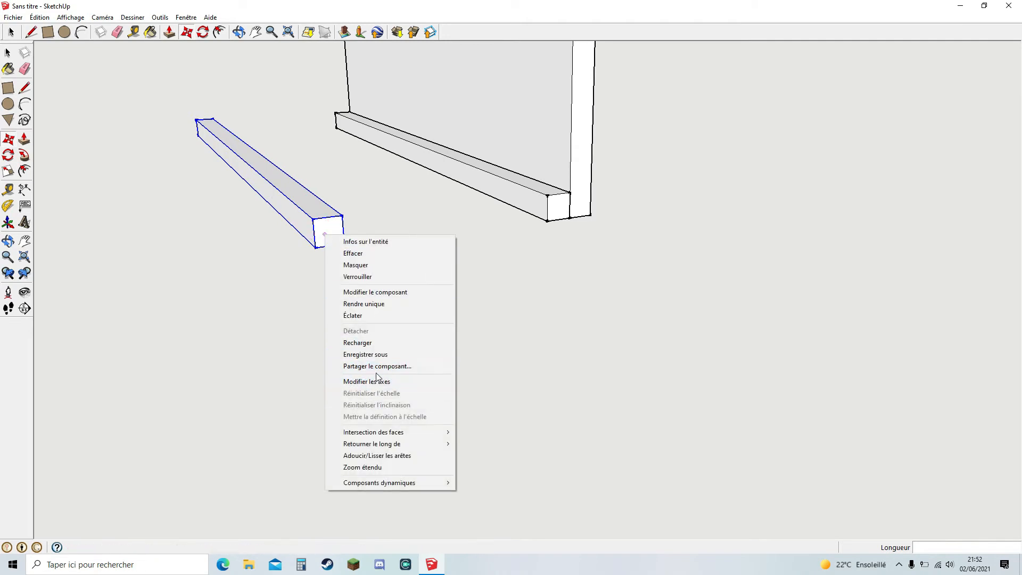
click(376, 292)
key(p)
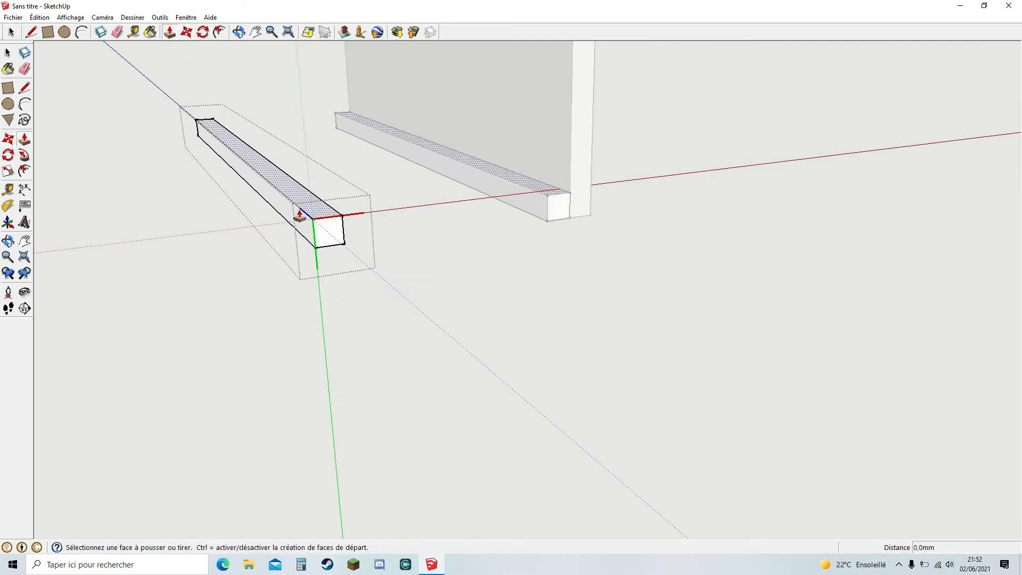
click(330, 232)
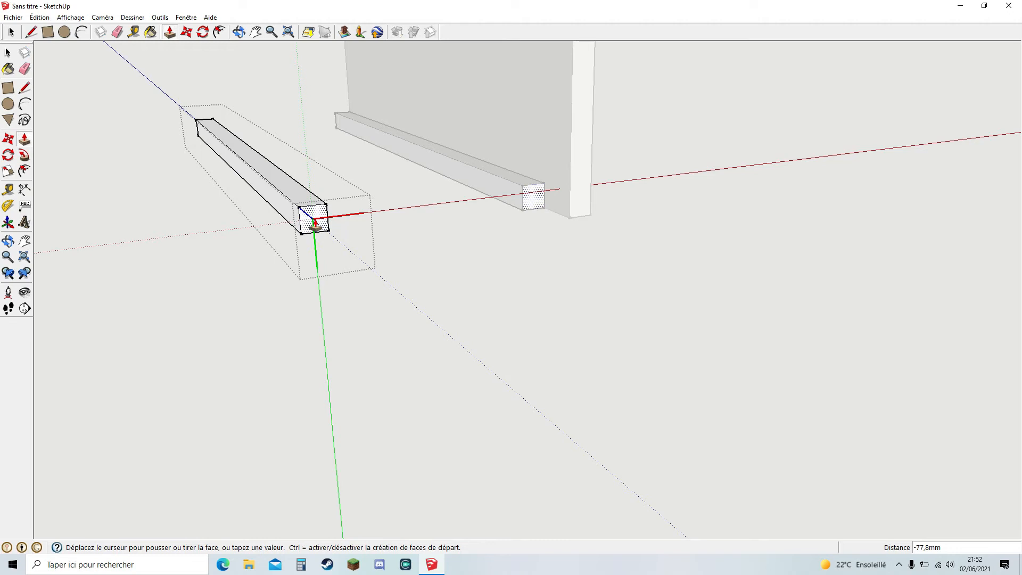
key(Escape)
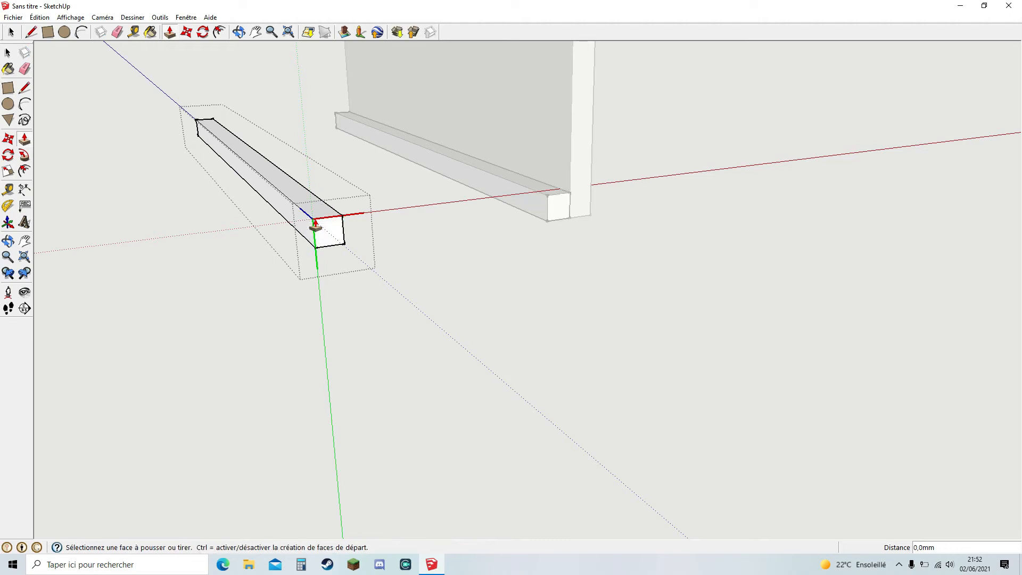
click(12, 33)
click(139, 139)
middle_drag(501, 246, 510, 247)
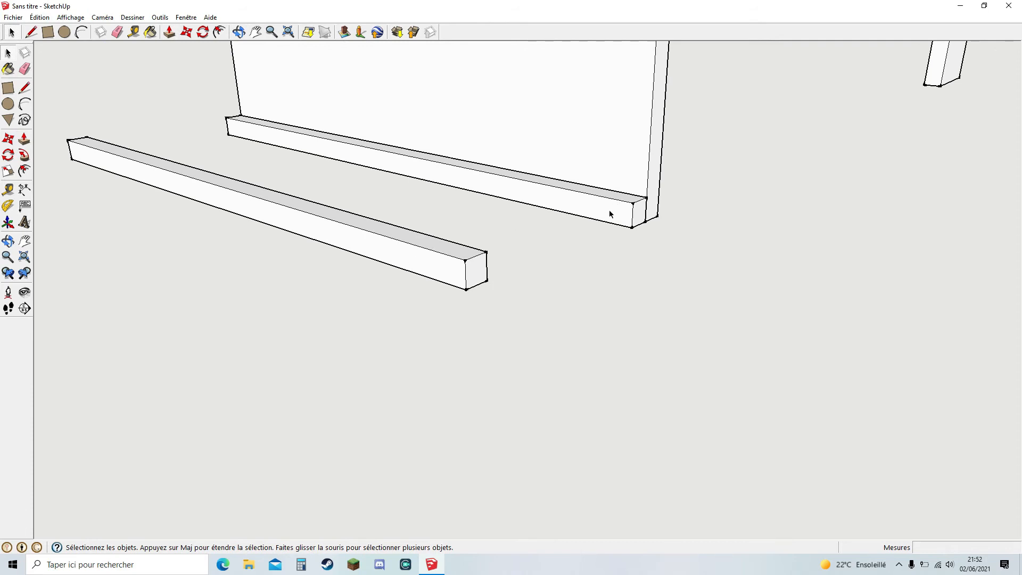
click(256, 33)
drag(488, 249, 660, 346)
drag(462, 237, 402, 194)
scroll(468, 304, down, 10)
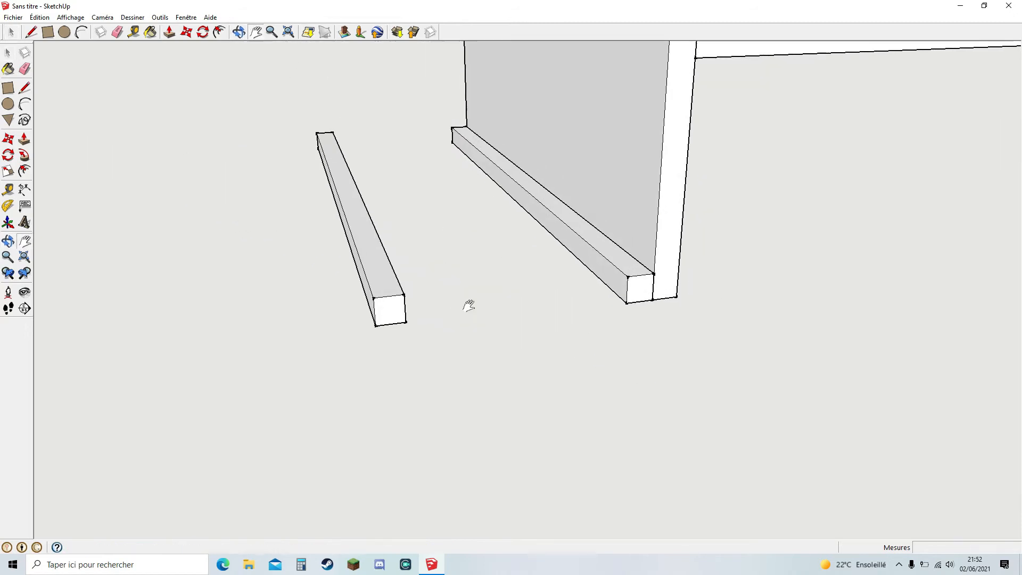
Step: Place a 262 mm guide from the upright panel's front bottom corner, beside the fixed batten, towards the loose batten
drag(413, 333, 499, 356)
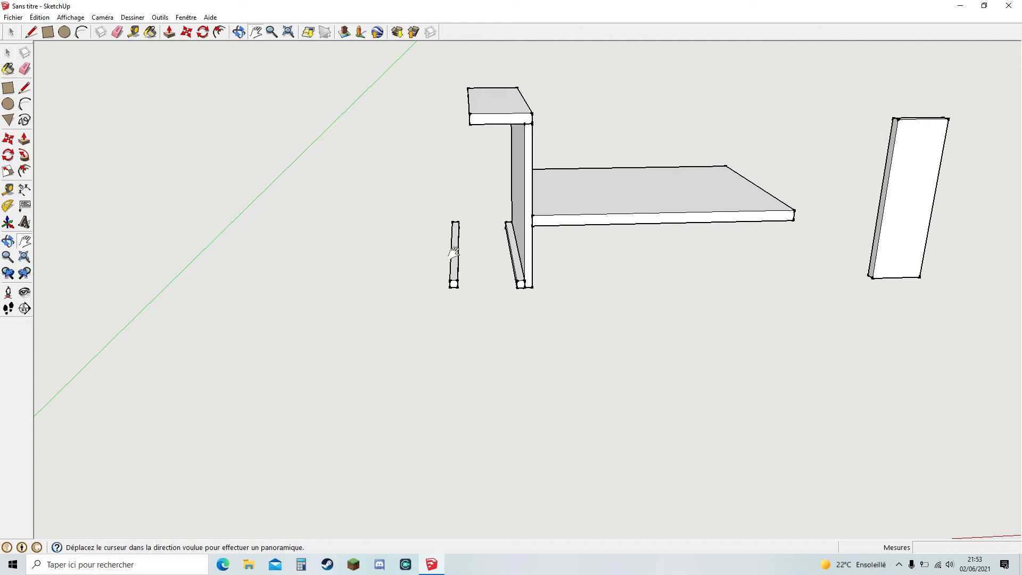
key(o)
drag(500, 312, 472, 308)
click(134, 32)
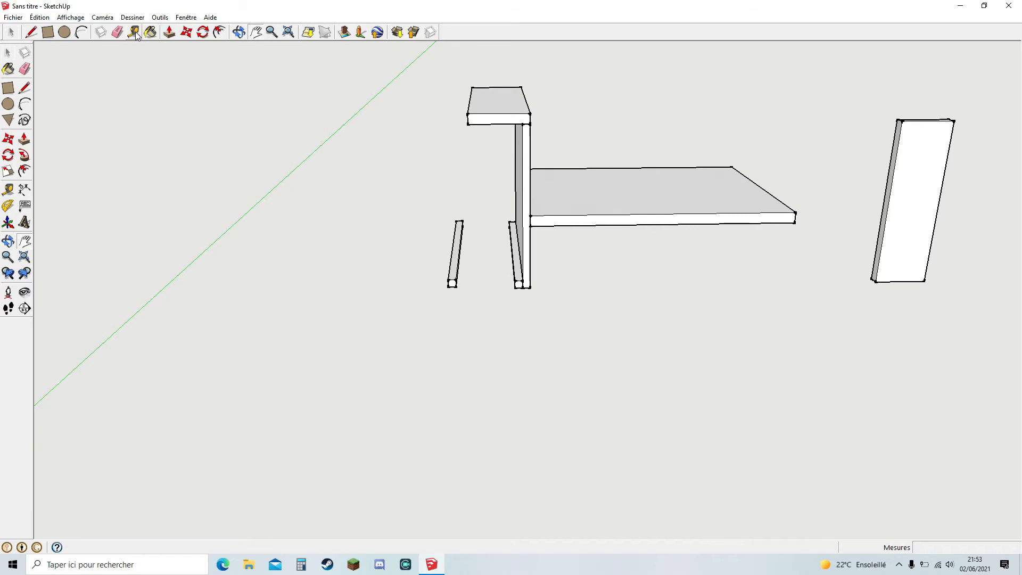
click(523, 277)
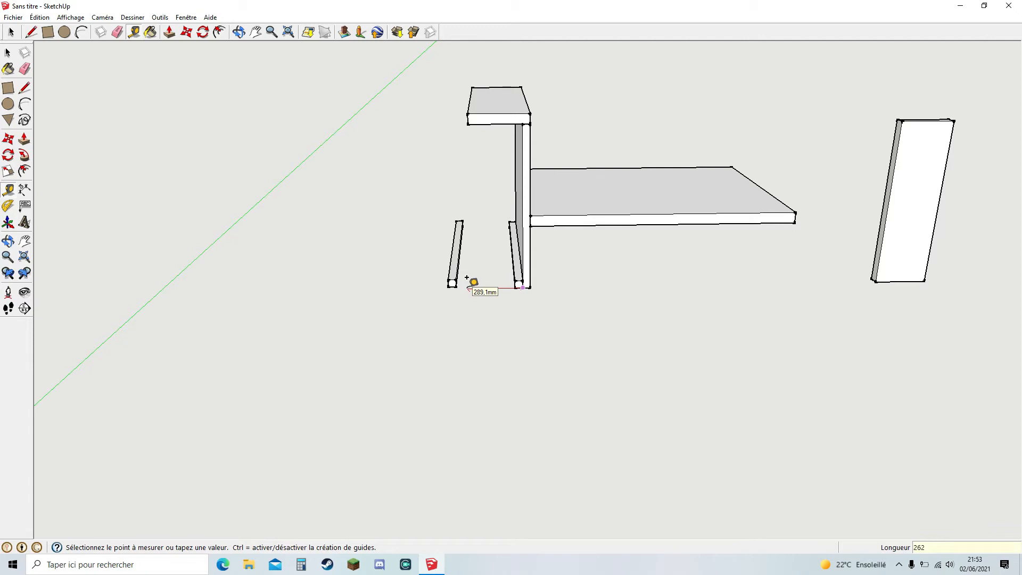
key(Return)
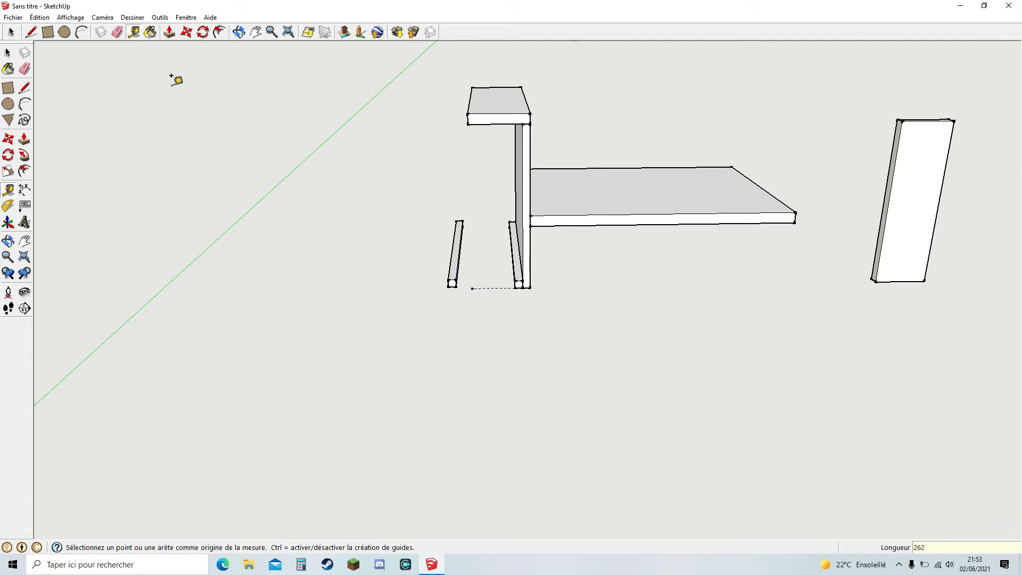
Step: Move the loose batten by its front lower outer corner onto the end point of the guide
click(255, 32)
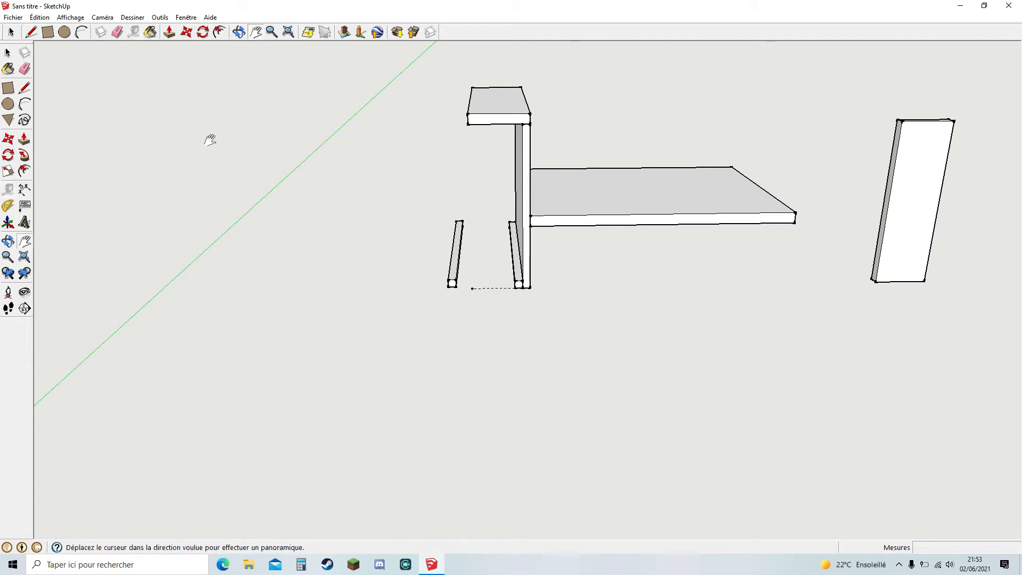
scroll(196, 90, up, 3)
click(186, 32)
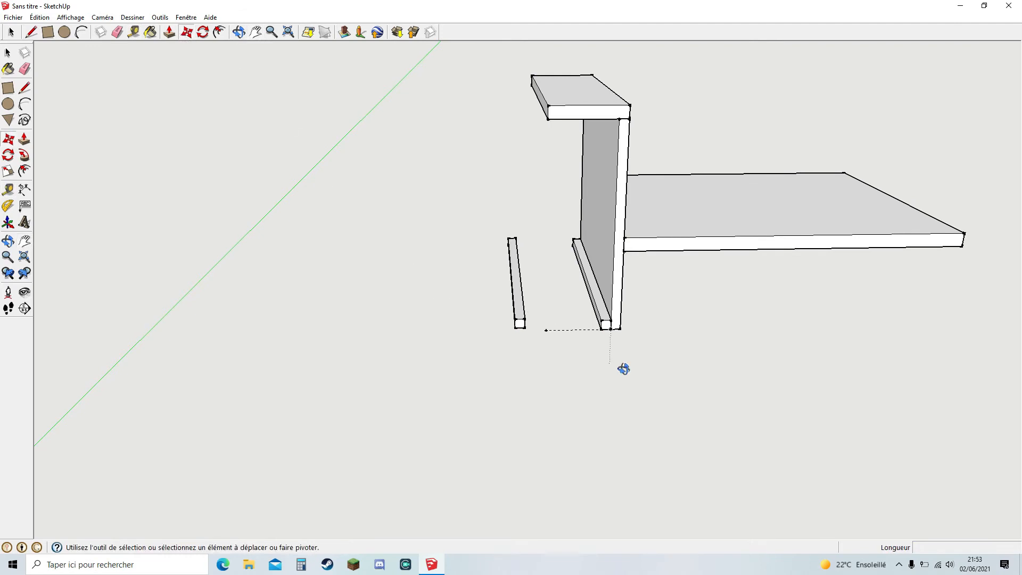
middle_drag(622, 367, 524, 324)
scroll(525, 324, up, 5)
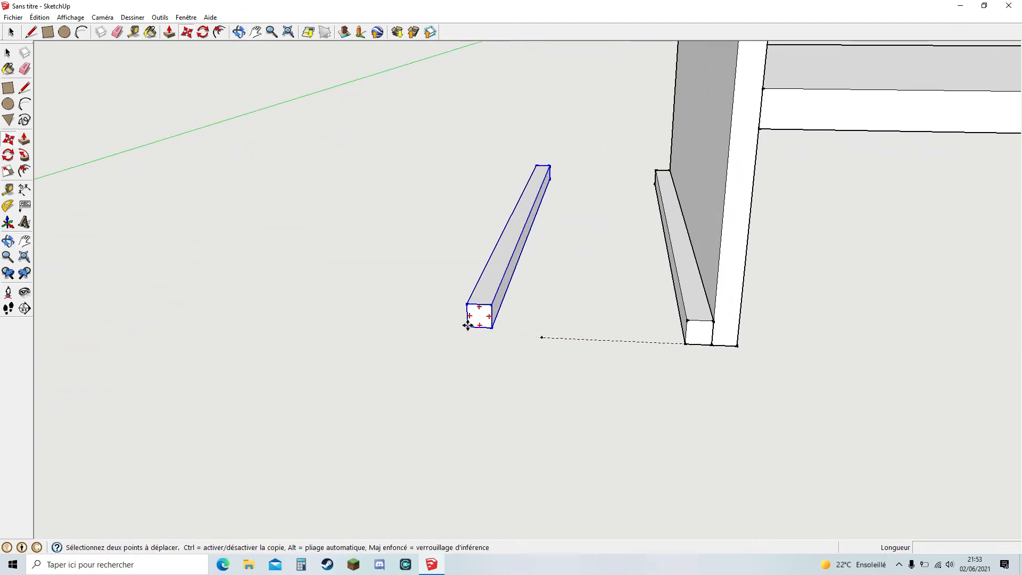
click(468, 326)
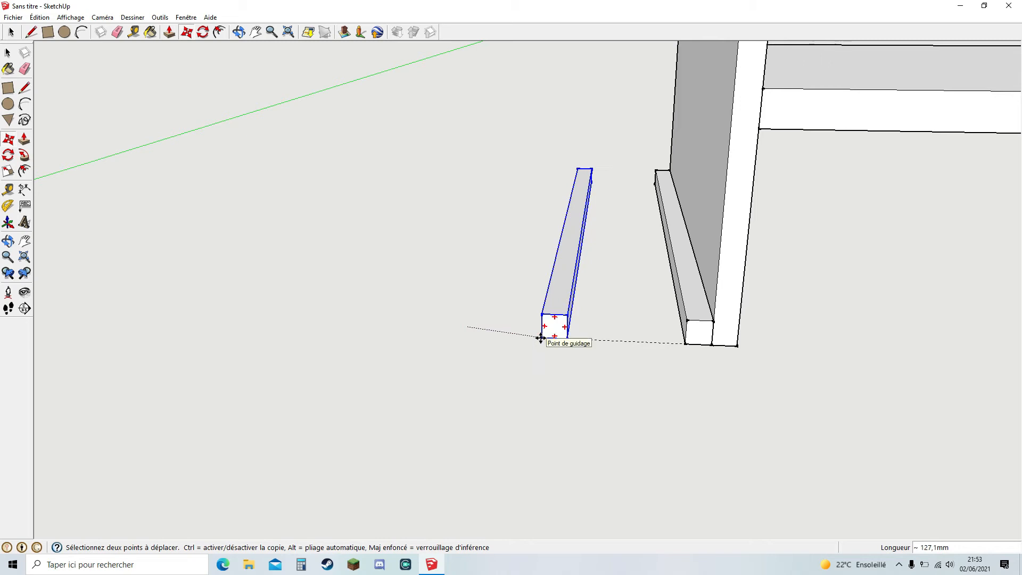
click(548, 338)
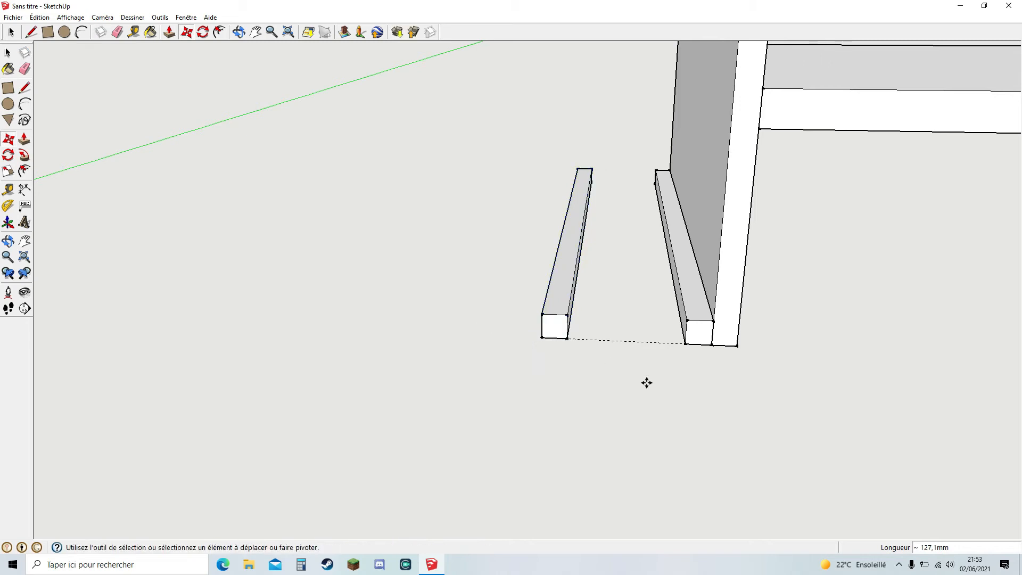
Step: Measure the gap between the two battens along their front lower corners
click(134, 31)
click(567, 338)
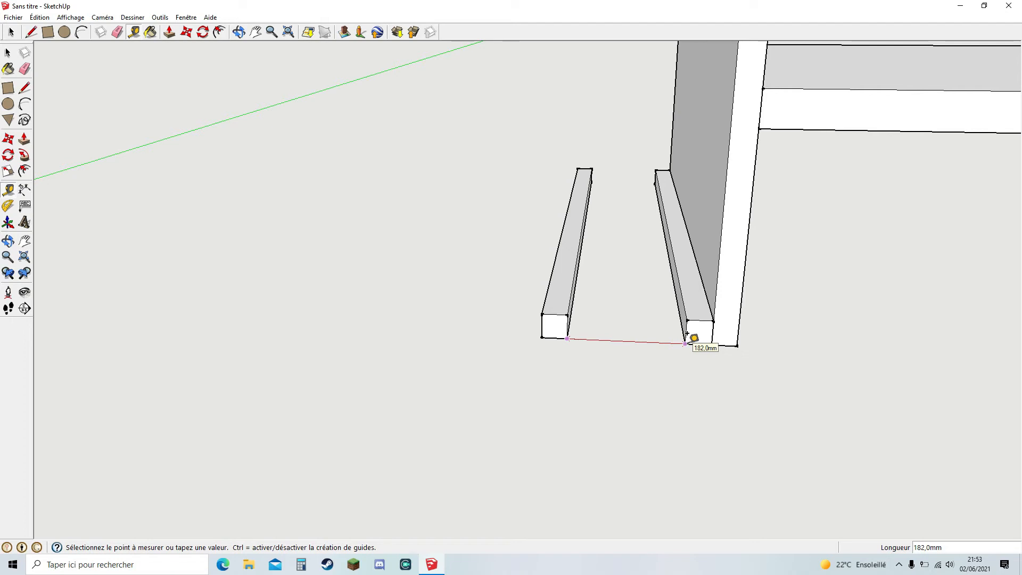
key(Escape)
Step: Move the loose batten well away from the upright panel and erase the guide
click(186, 32)
click(571, 258)
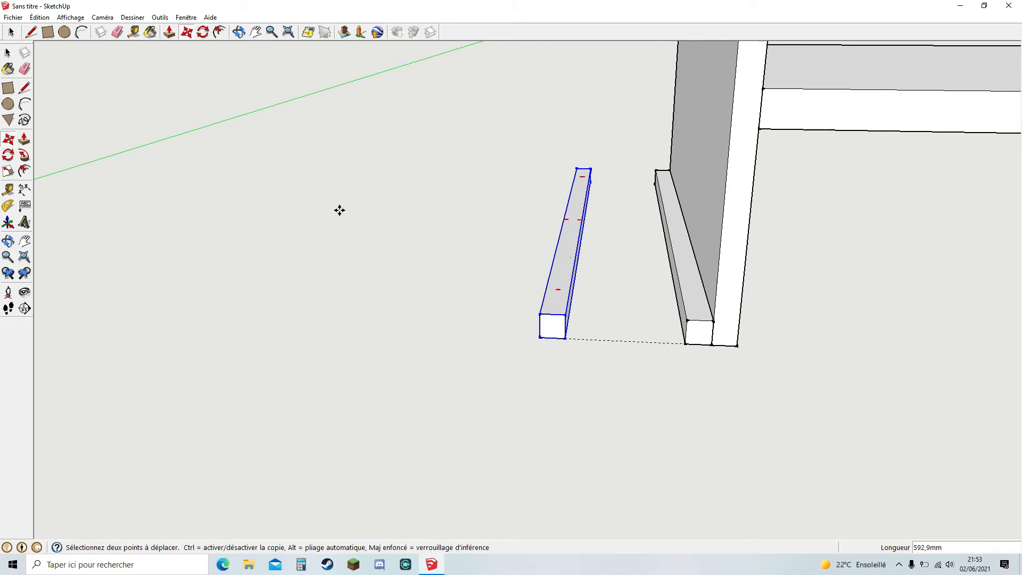
click(393, 167)
click(117, 32)
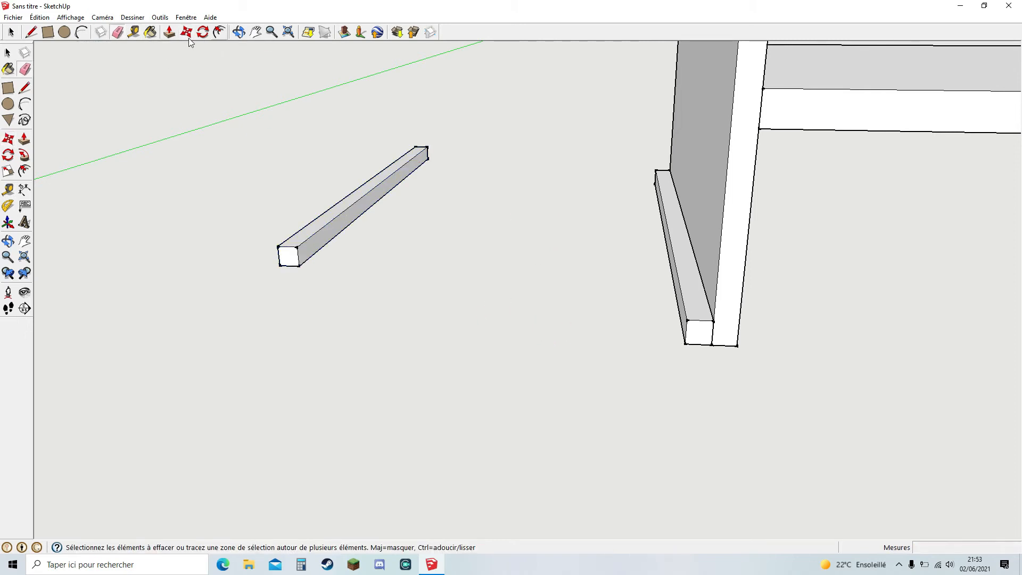
Step: Draw a 40 × 40 mm square on the ground in front of the loose batten
click(48, 32)
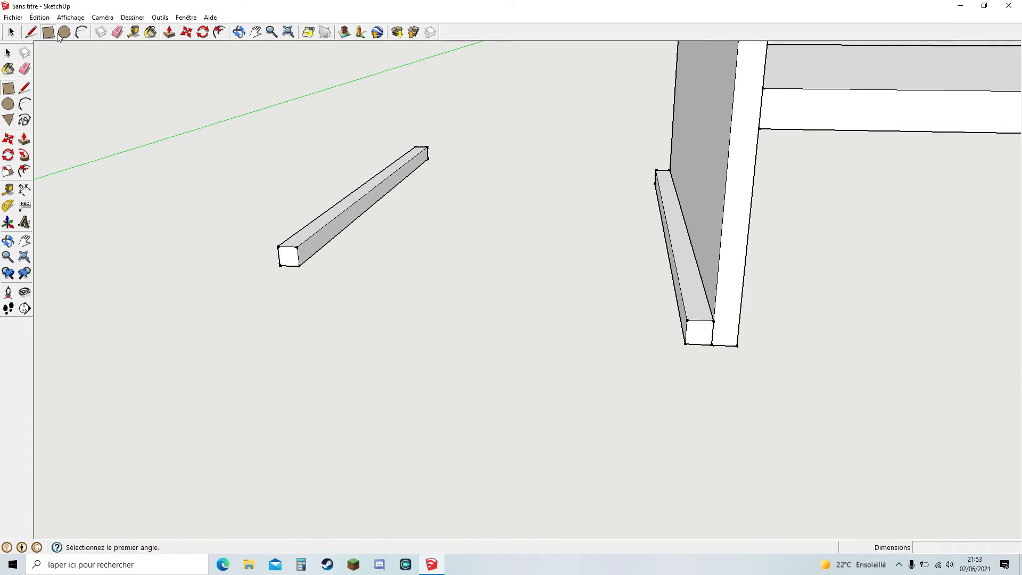
click(346, 342)
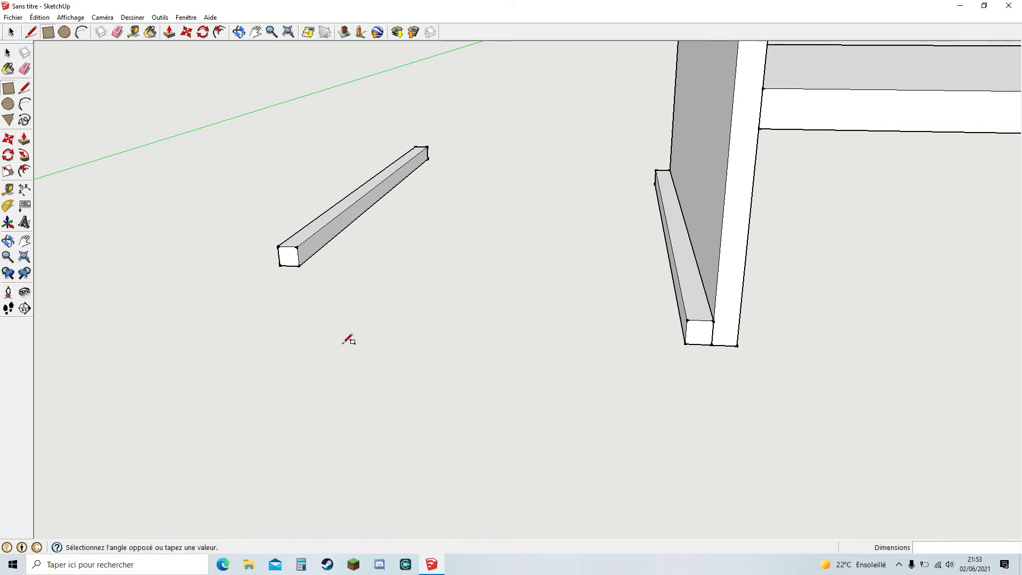
click(367, 356)
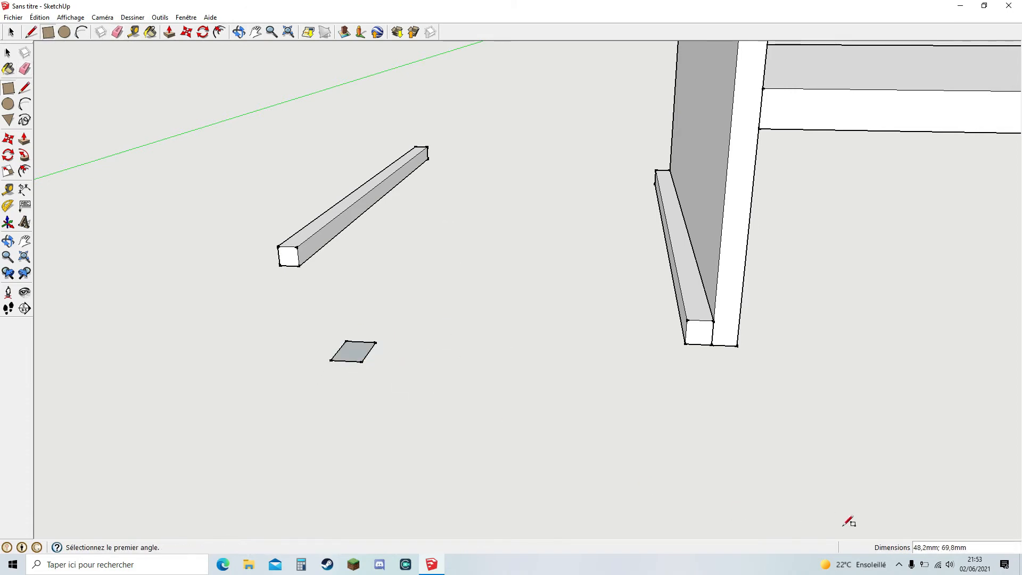
click(937, 546)
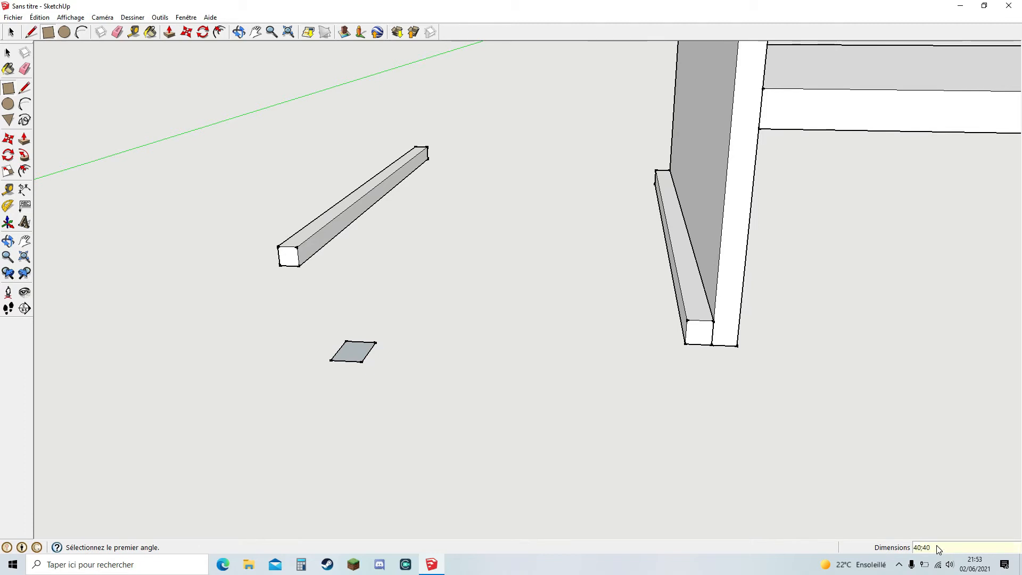
key(Return)
Step: Push/pull the 40 mm square upward by 182 mm to form a short crosspiece
click(168, 32)
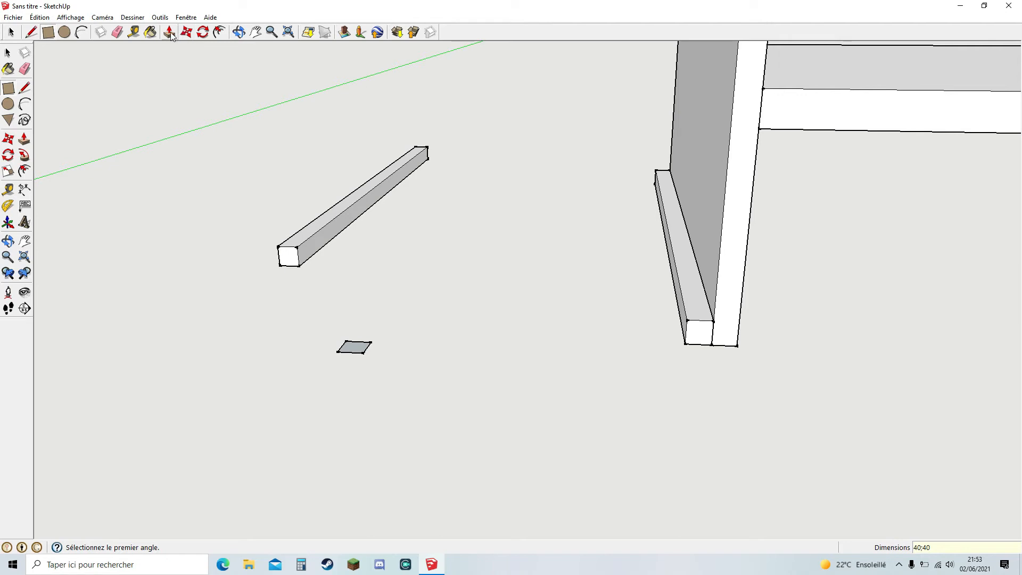
click(353, 347)
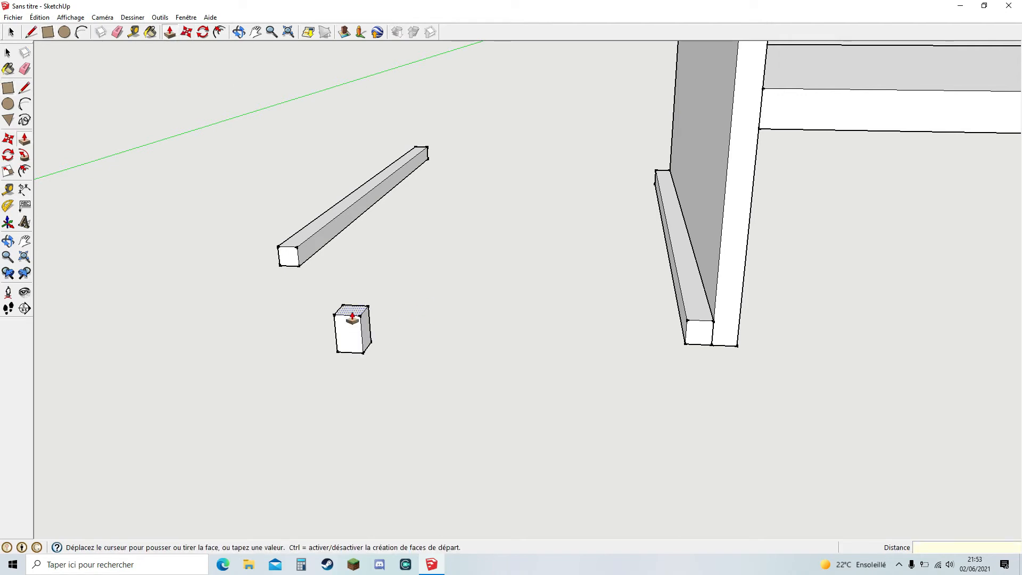
key(Return)
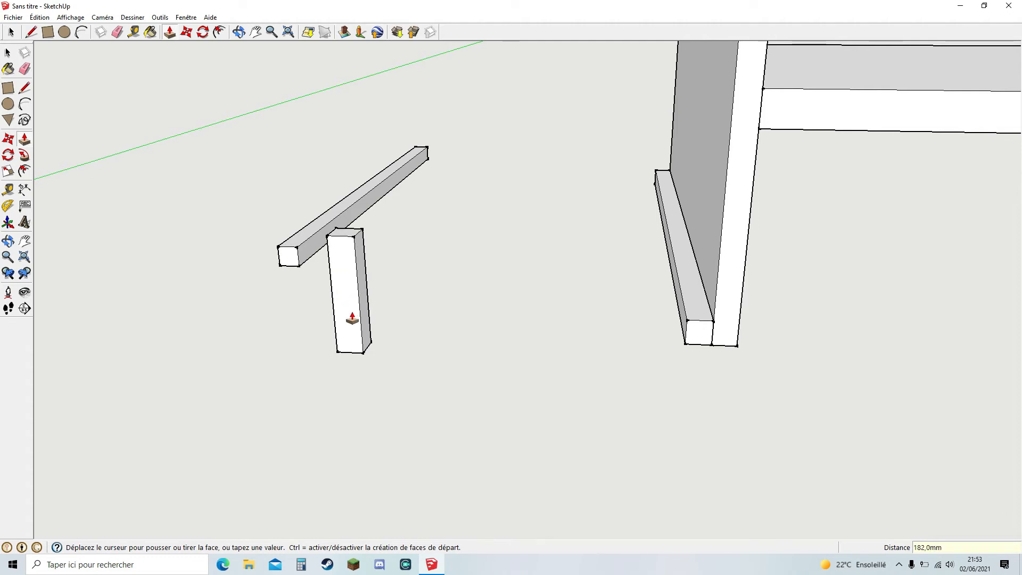
Step: Select the whole short crosspiece and turn it into a component with the default settings
click(6, 35)
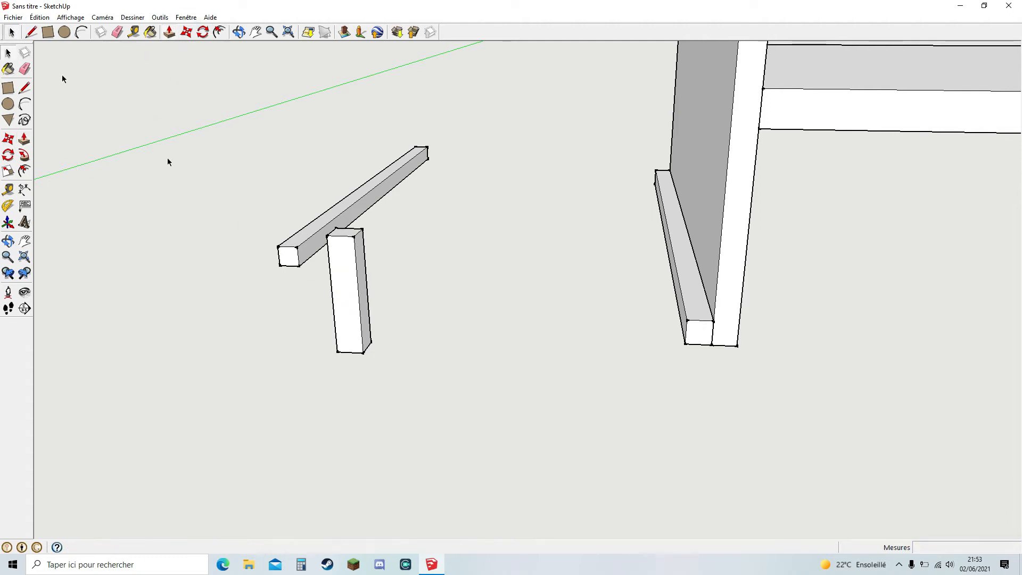
middle_drag(315, 290, 351, 292)
drag(364, 234, 507, 434)
right_click(419, 329)
click(463, 399)
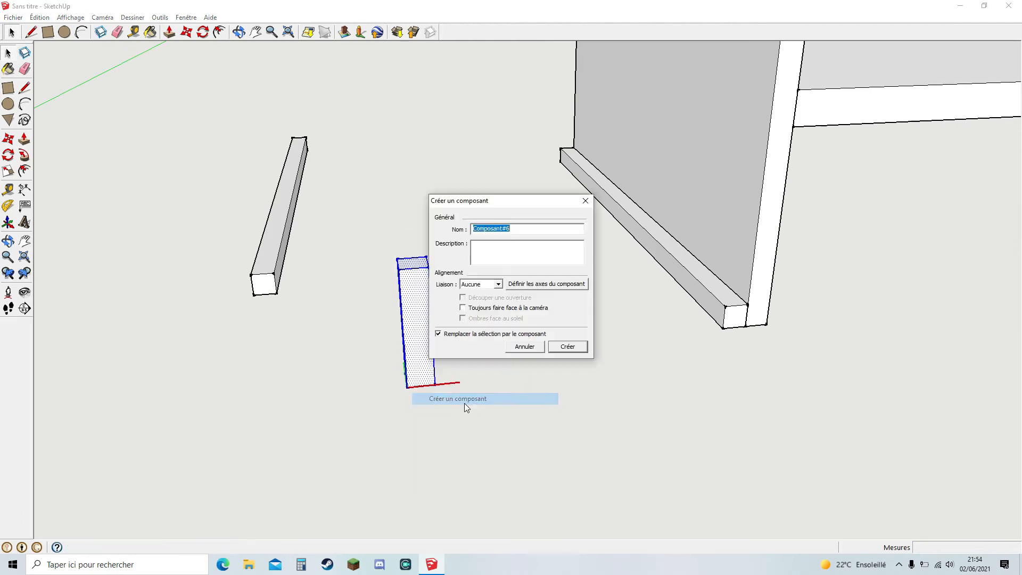
click(568, 345)
Step: Rotate the crosspiece 90° about its lower front corner so that it lies flat across the batten direction
click(203, 32)
click(409, 387)
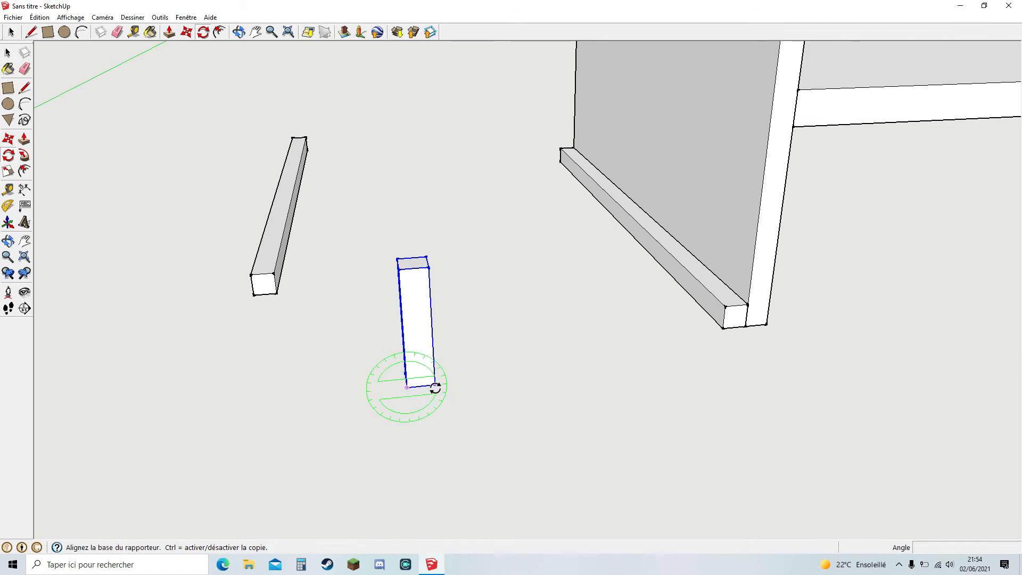
click(433, 388)
click(488, 422)
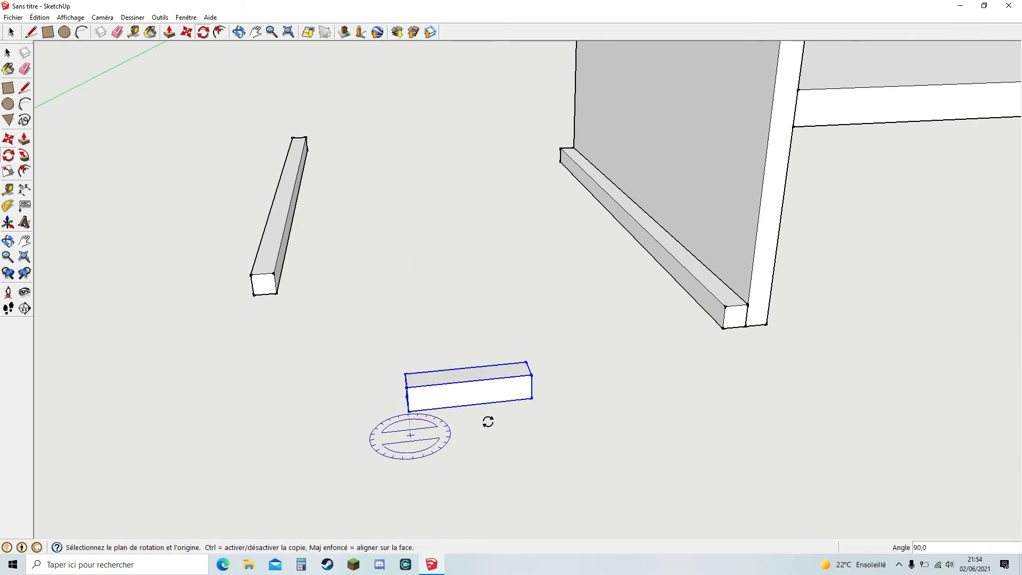
Step: Move the crosspiece against the inner side of the fixed batten, flush with the batten's front end and underside
click(186, 32)
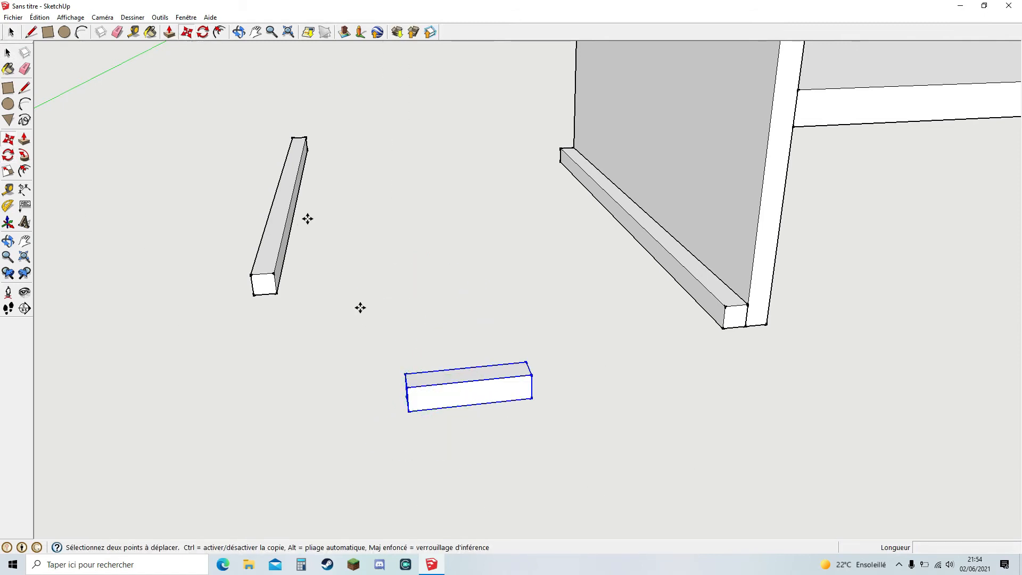
click(450, 390)
click(649, 320)
middle_drag(787, 378, 653, 308)
click(651, 306)
click(577, 331)
click(622, 349)
click(722, 313)
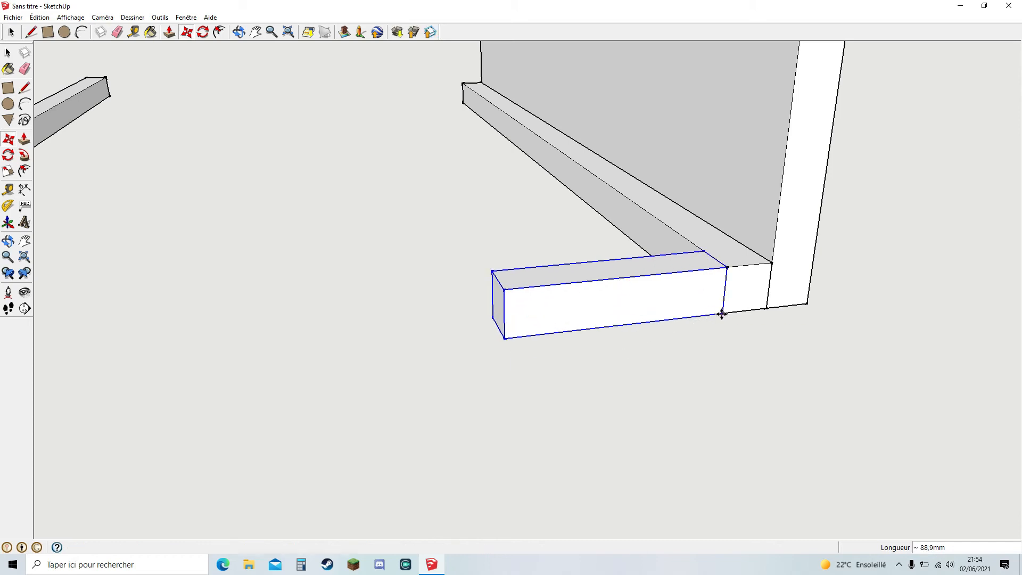
middle_drag(762, 327, 663, 193)
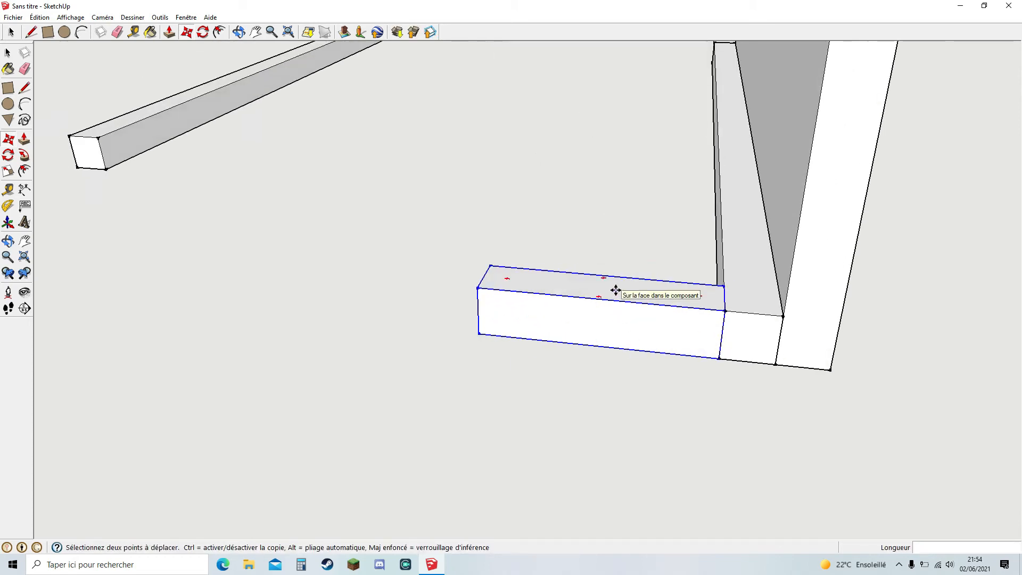
middle_drag(379, 269, 170, 156)
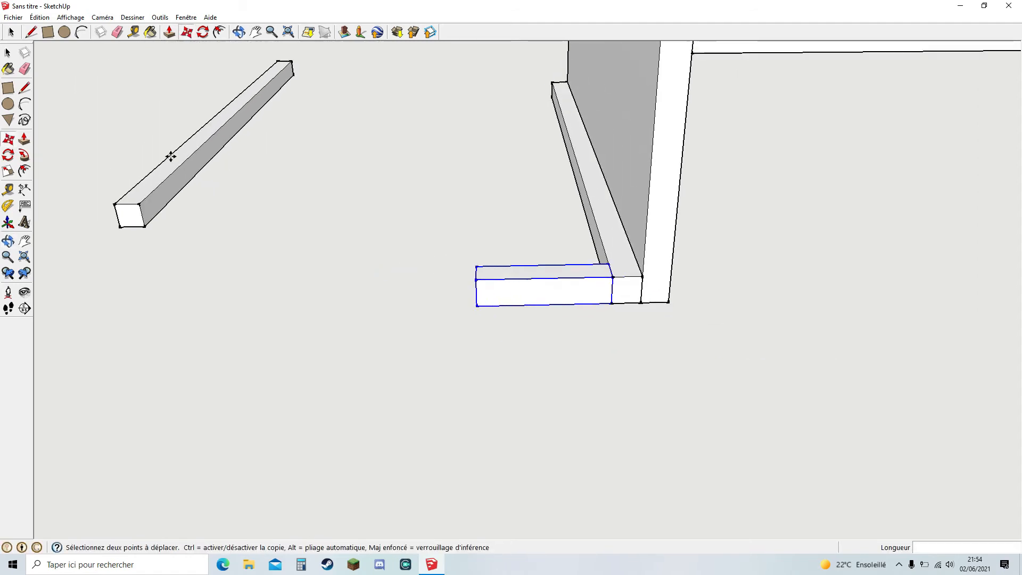
click(120, 228)
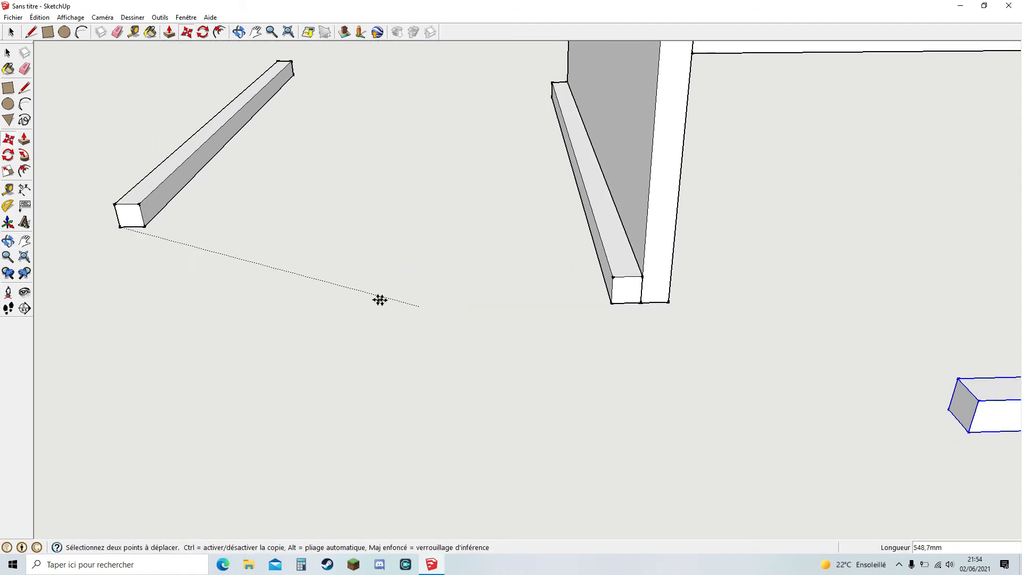
click(373, 298)
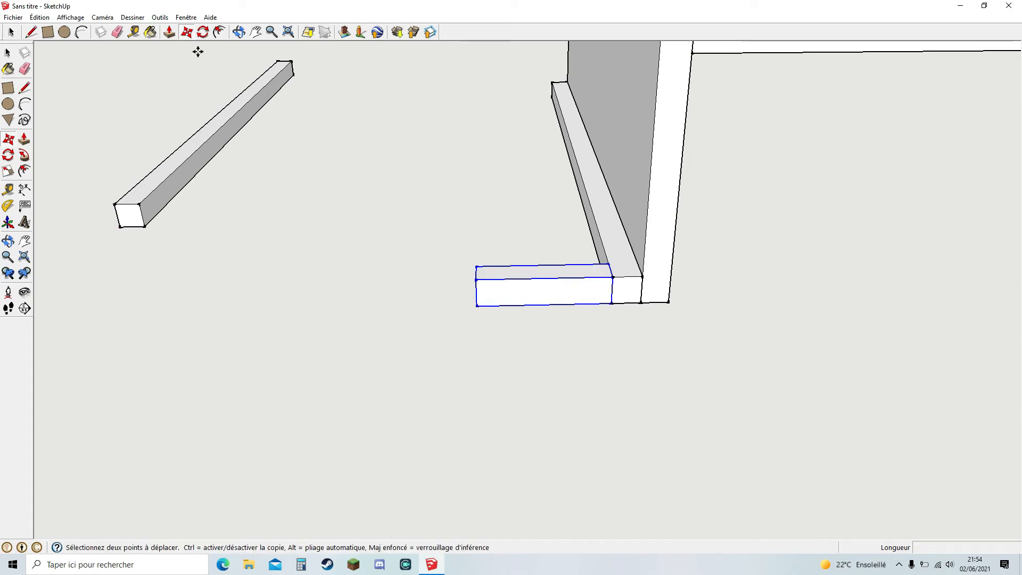
Step: Deselect the crosspiece and move the loose batten next to its free end, parallel to the fixed batten
click(12, 33)
click(113, 91)
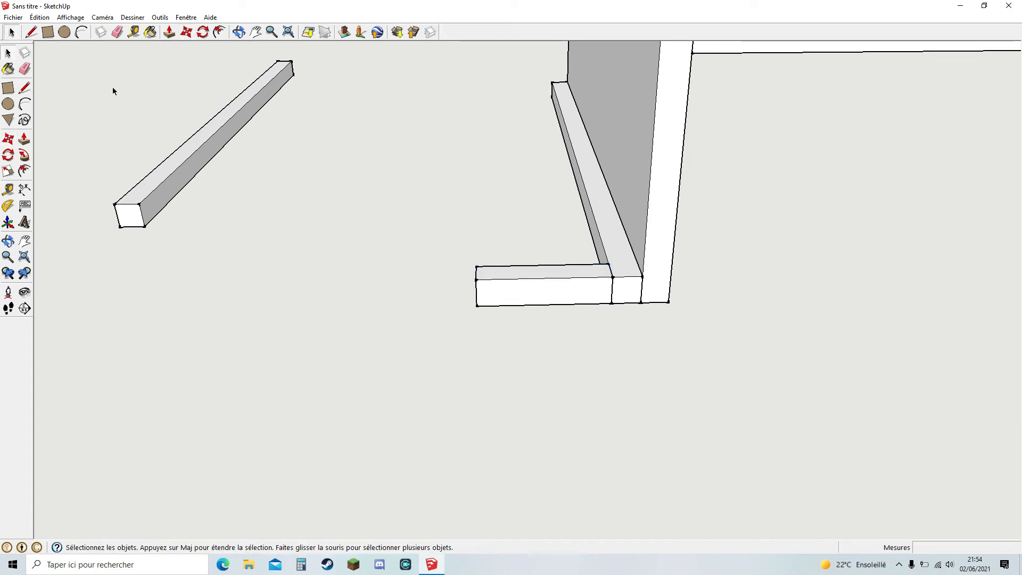
click(186, 32)
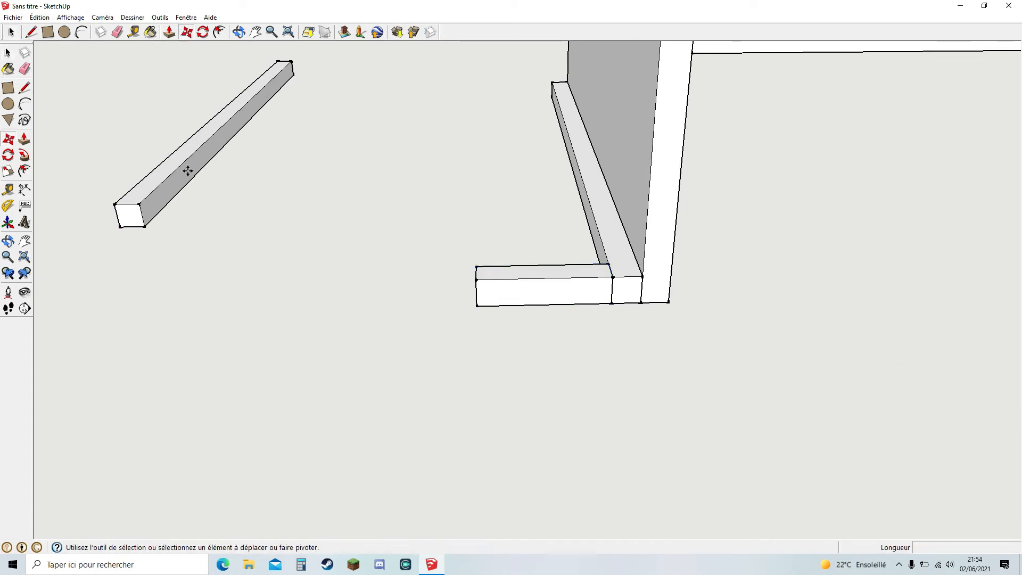
click(146, 228)
click(449, 303)
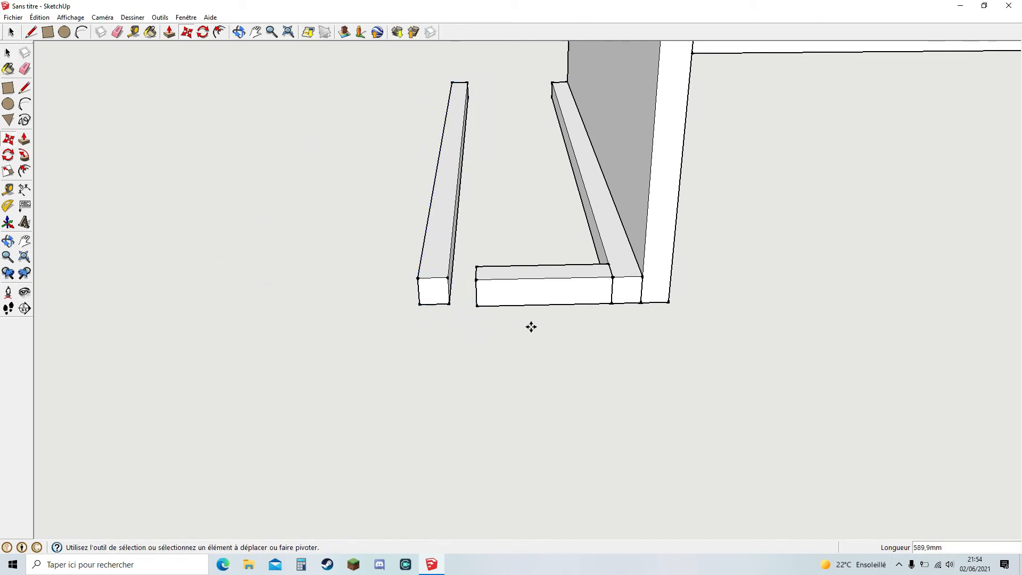
Step: Snap the loose batten against the crosspiece's free end so that their front faces are flush
middle_drag(532, 327, 424, 289)
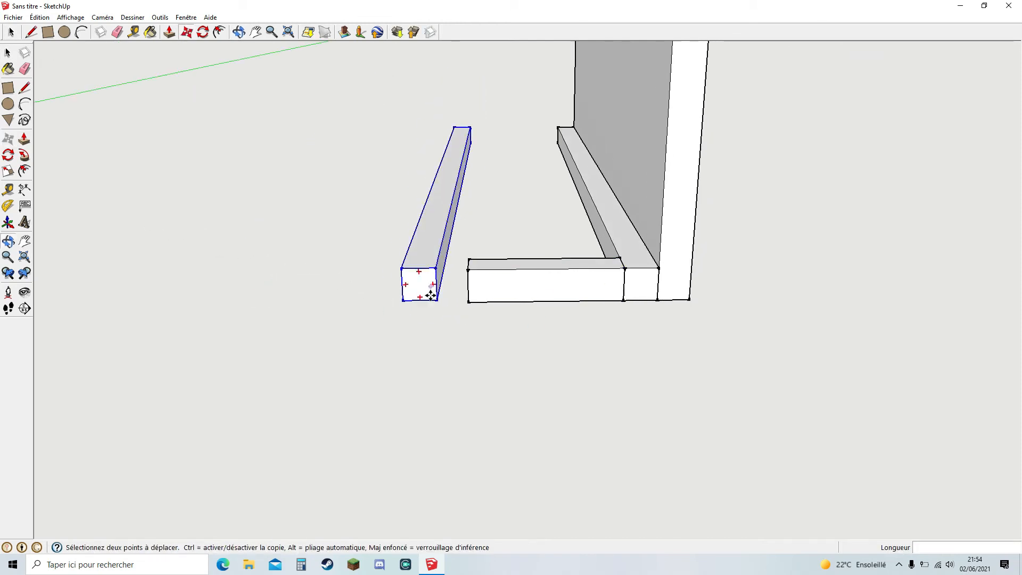
click(463, 319)
middle_drag(463, 321, 366, 300)
click(436, 289)
click(474, 293)
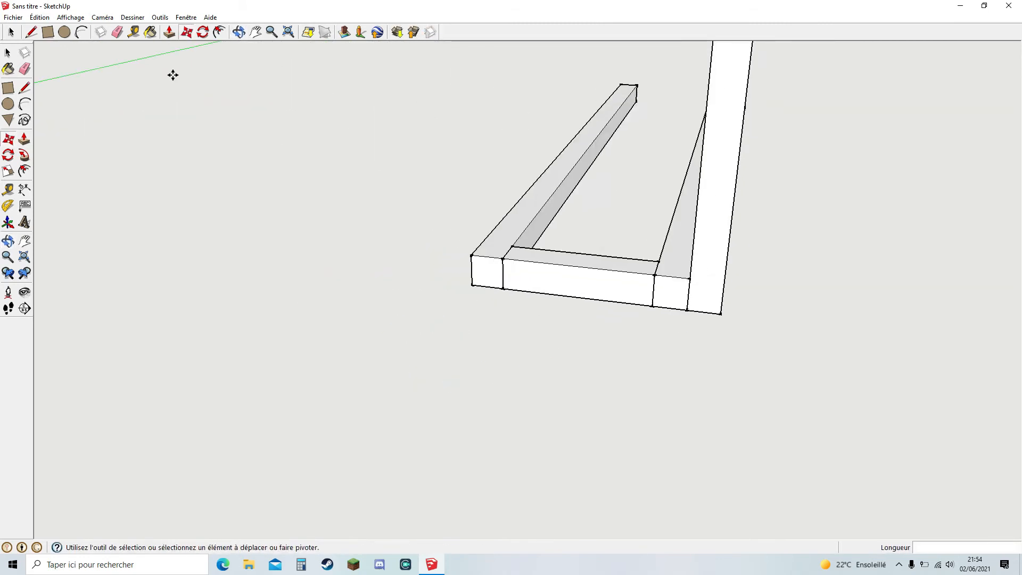
click(188, 34)
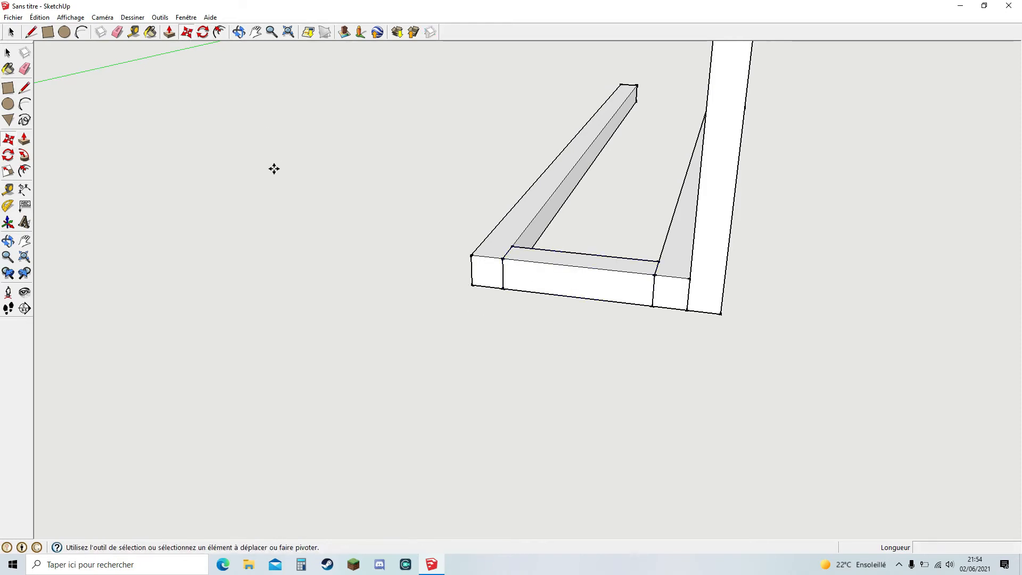
Step: Paste a second crosspiece and fit it between the open ends of the two battens, flush with their end faces
key(ctrl+v)
click(312, 176)
middle_drag(264, 205, 679, 232)
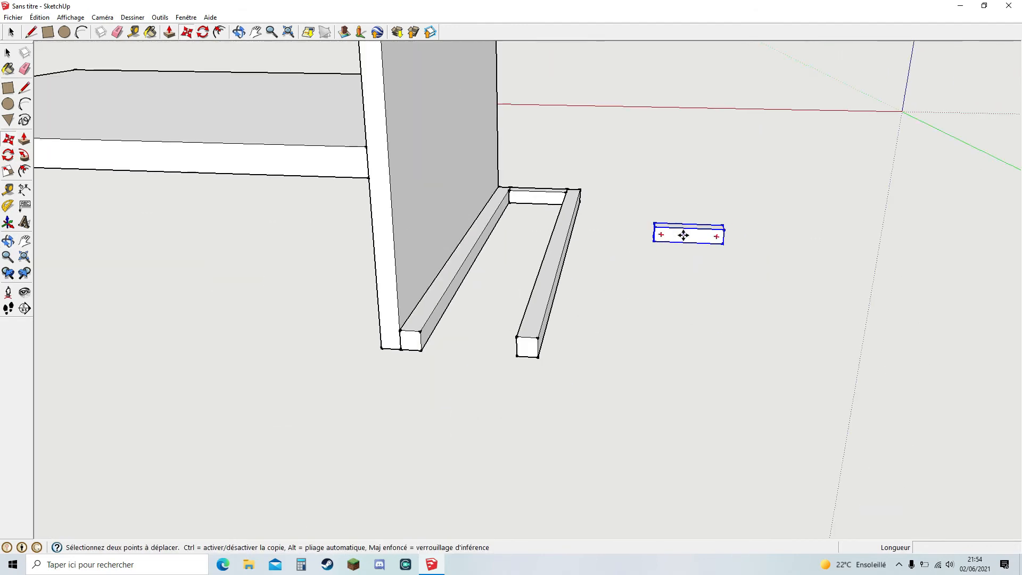
click(683, 237)
click(463, 344)
scroll(479, 362, up, 6)
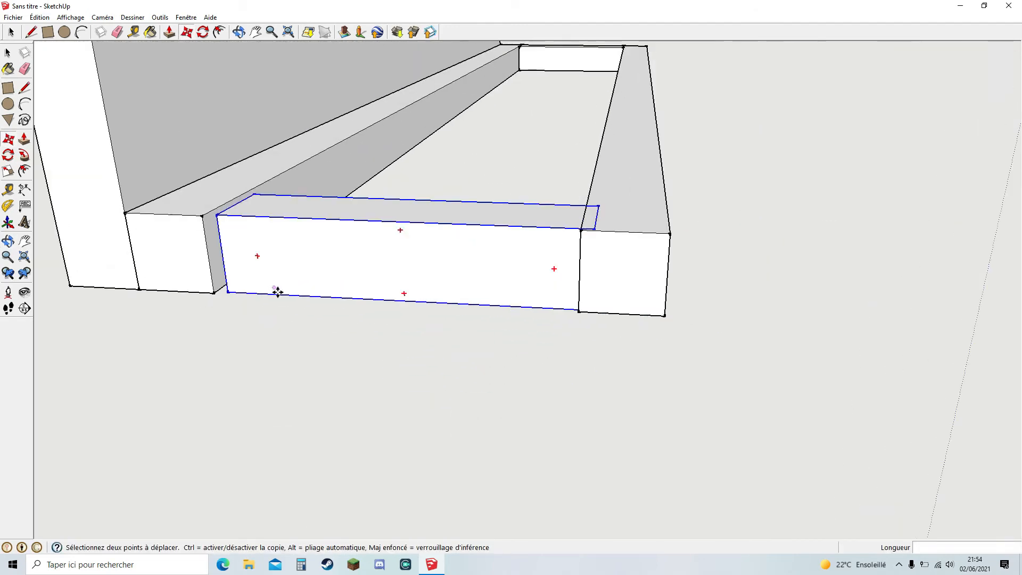
middle_drag(434, 314, 472, 326)
middle_drag(653, 243, 660, 183)
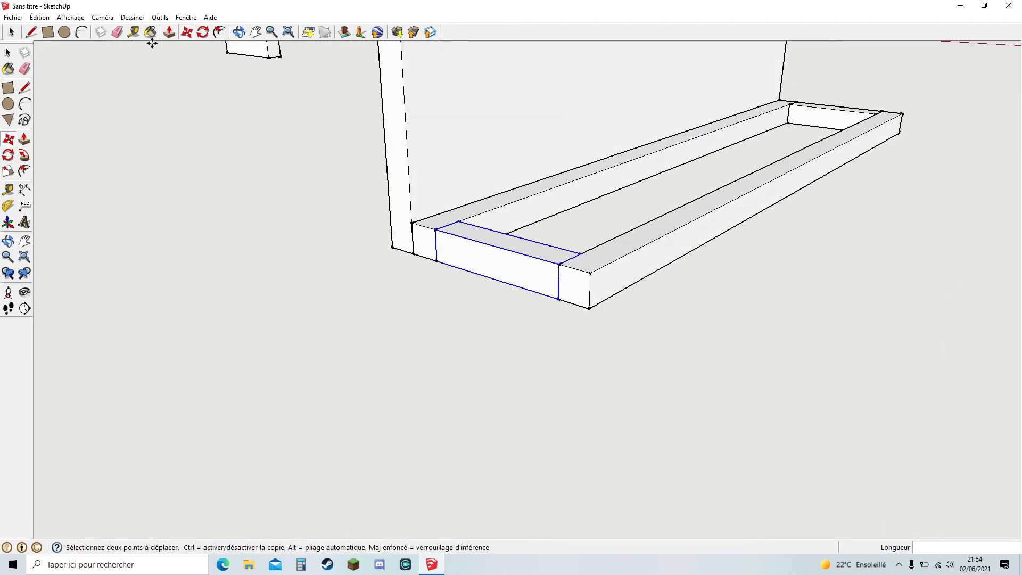
Step: Examine the closed base frame beside the upright panel from several sides
click(255, 33)
drag(460, 109, 459, 253)
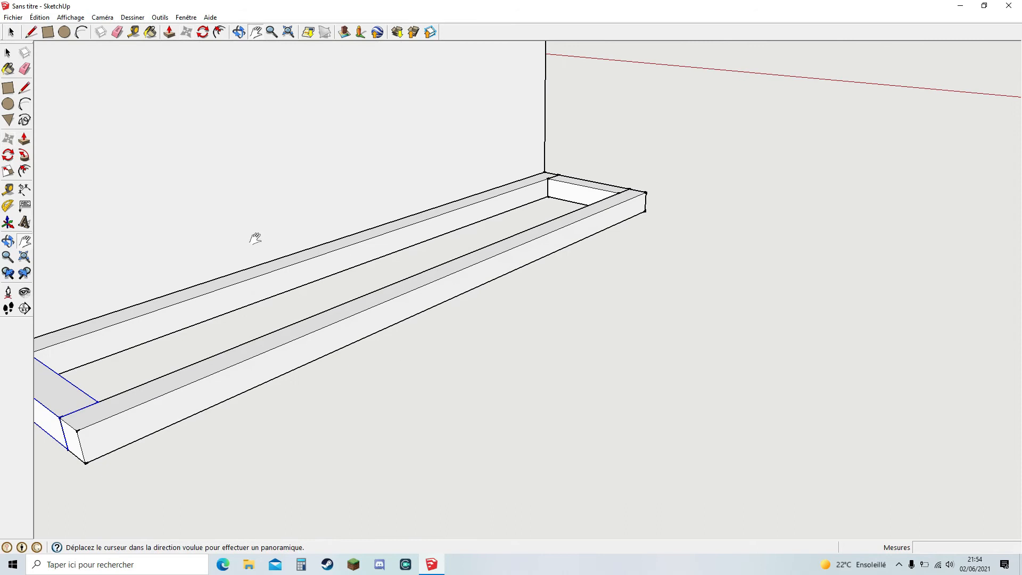
click(7, 52)
middle_drag(603, 334, 516, 295)
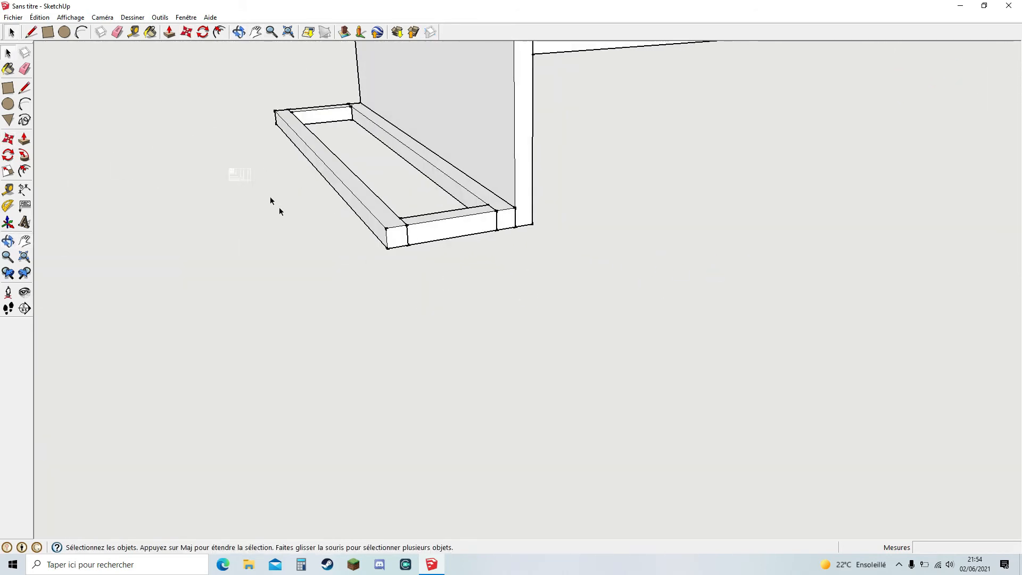
click(254, 32)
drag(208, 160, 324, 211)
middle_drag(325, 211, 582, 117)
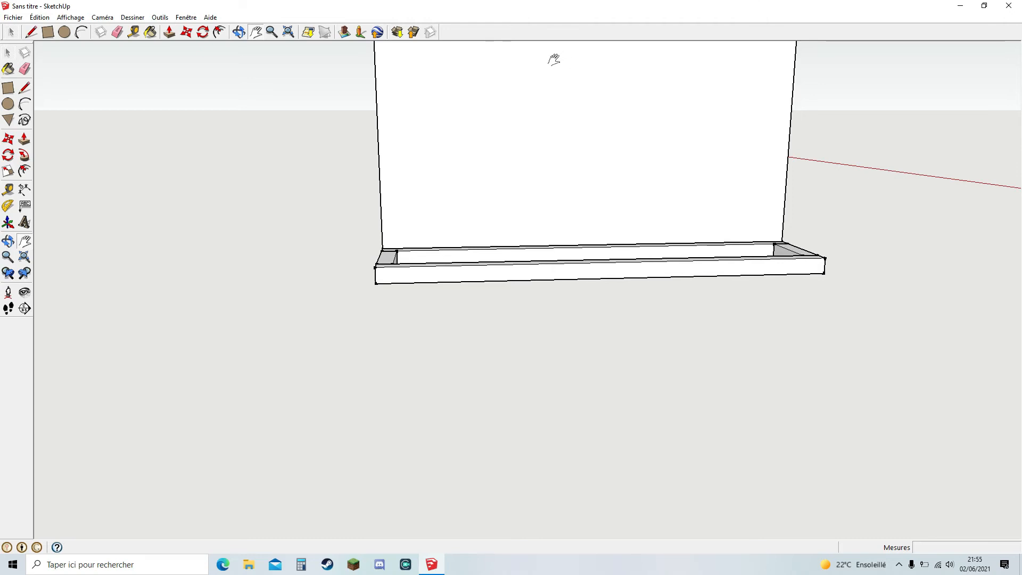
key(o)
drag(650, 217, 563, 285)
click(256, 32)
drag(436, 87, 498, 206)
middle_drag(486, 207, 513, 149)
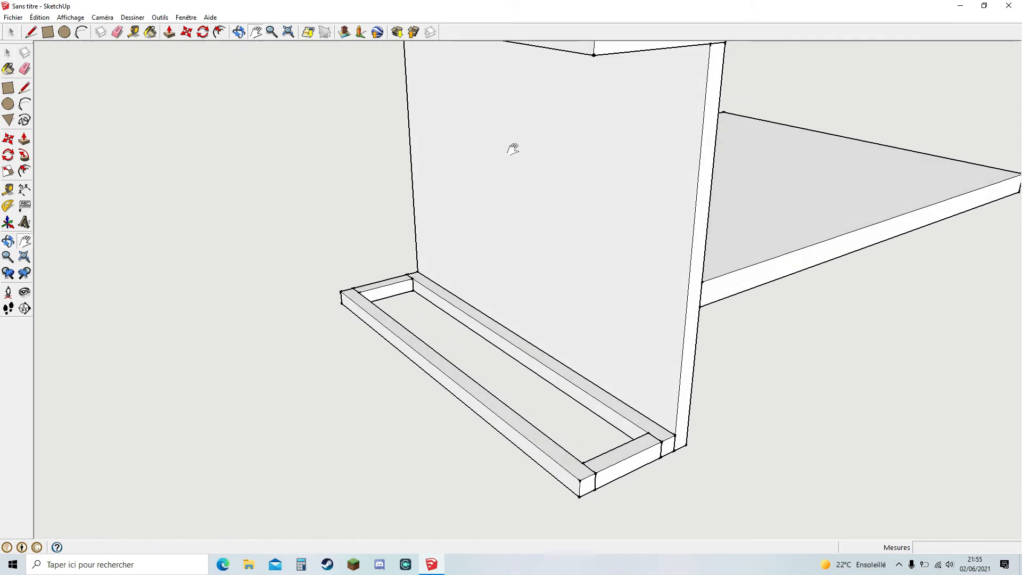
drag(554, 143, 571, 144)
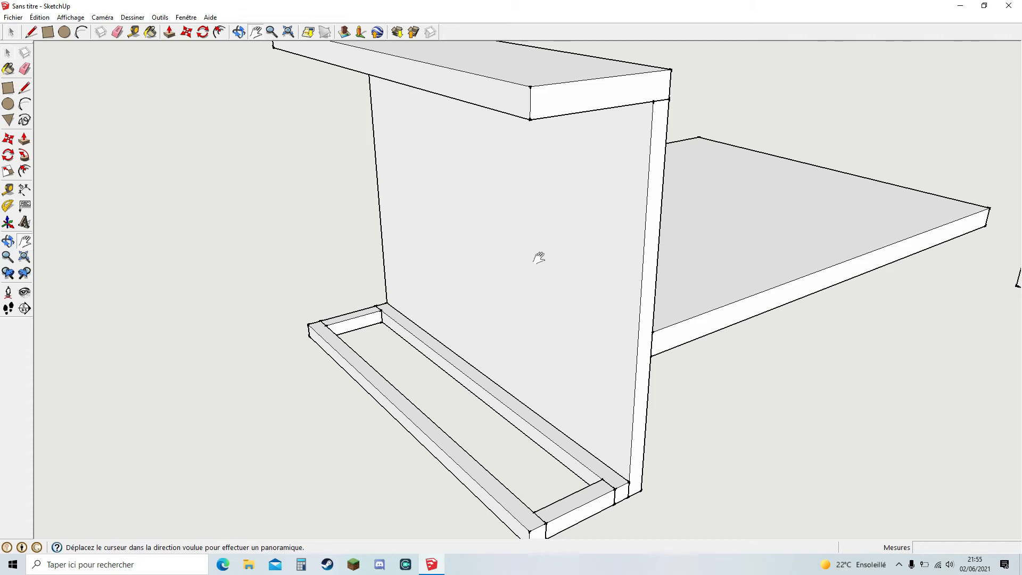
middle_drag(548, 229, 562, 202)
middle_drag(507, 185, 567, 202)
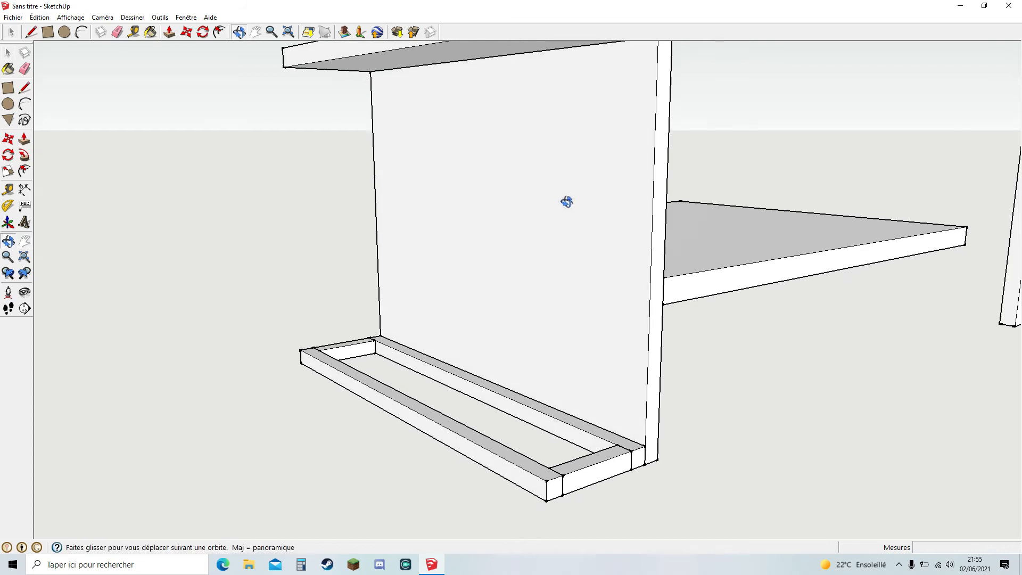
key(shift)
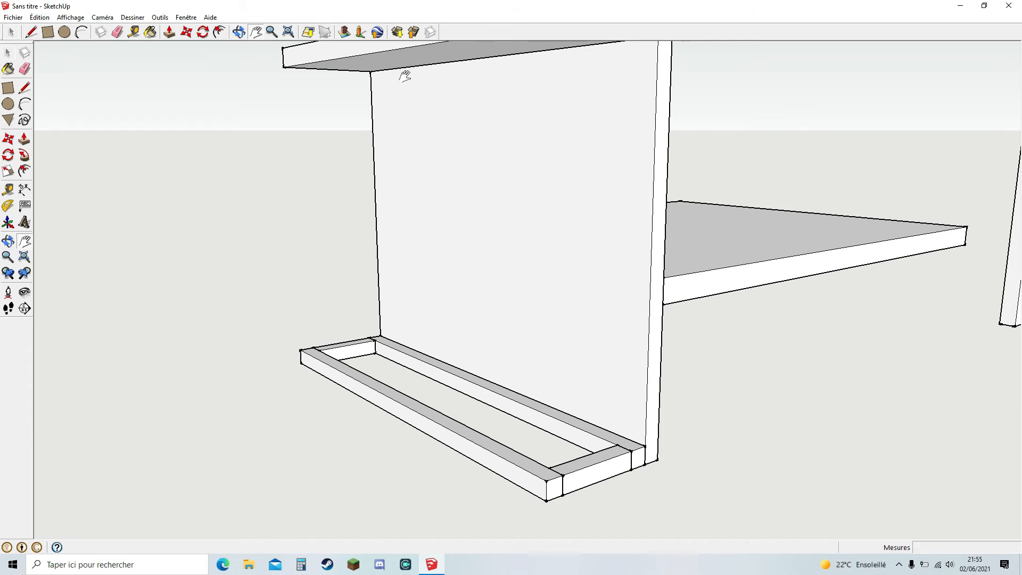
key(o)
drag(430, 126, 538, 66)
key(h)
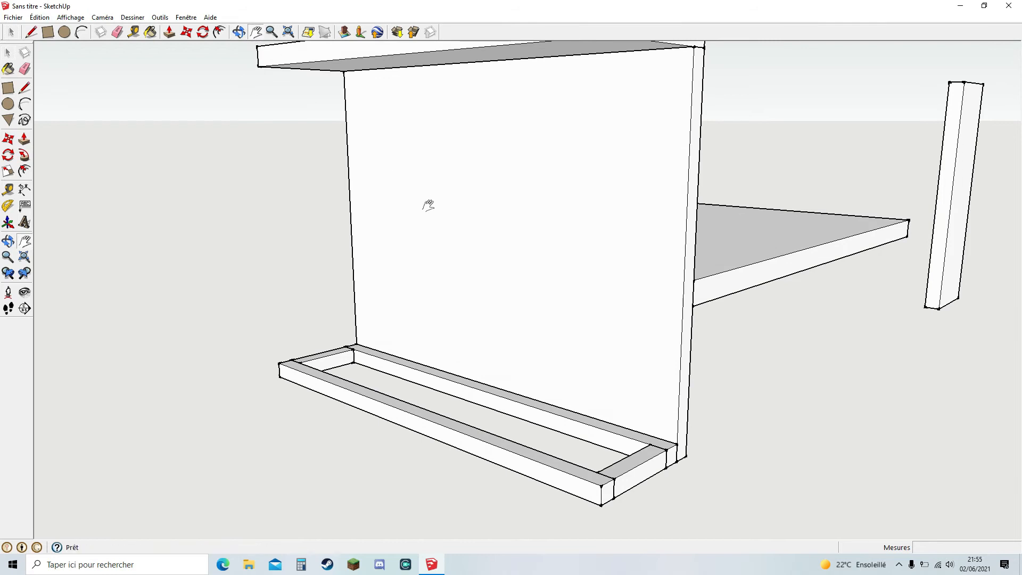
scroll(511, 192, down, 5)
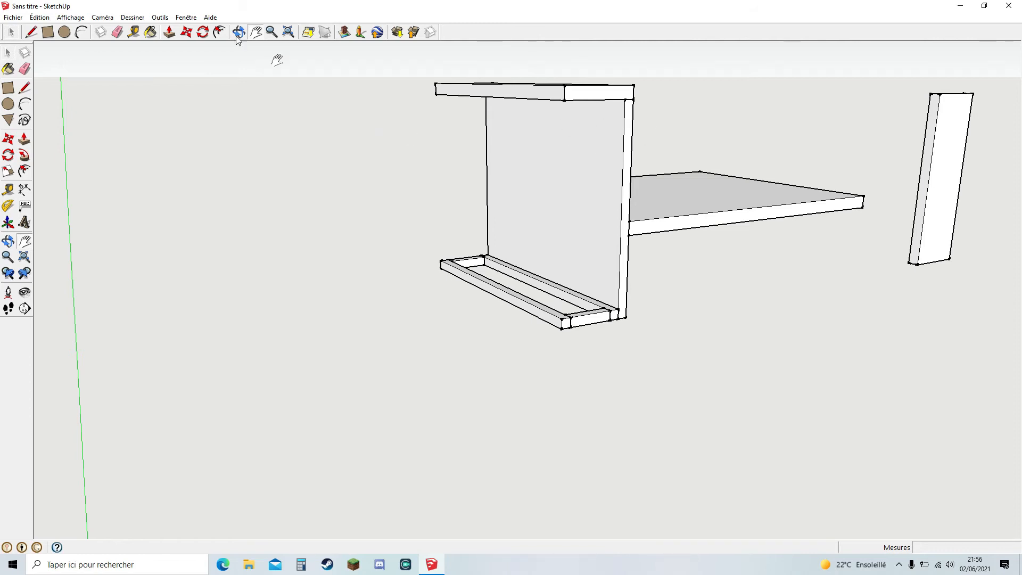
scroll(387, 170, down, 1)
Step: Paste a loose crosspiece and two loose copies of the outer batten beside the base frame
click(187, 32)
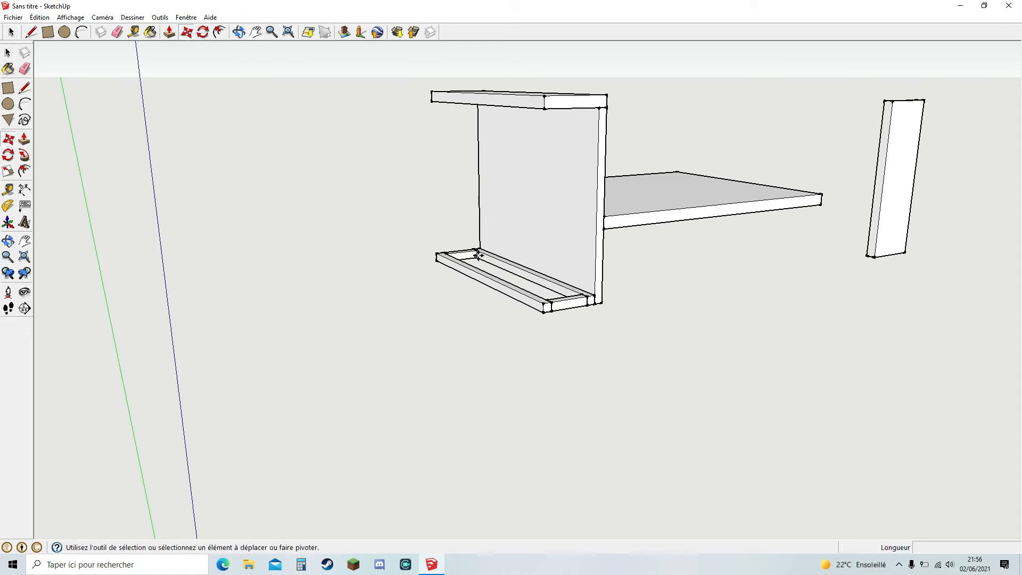
click(469, 274)
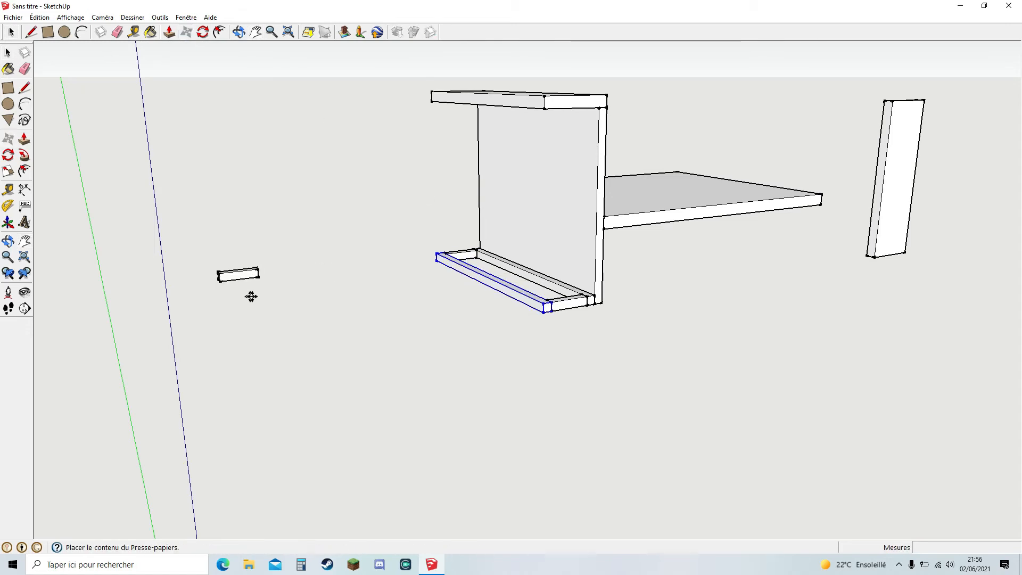
click(335, 290)
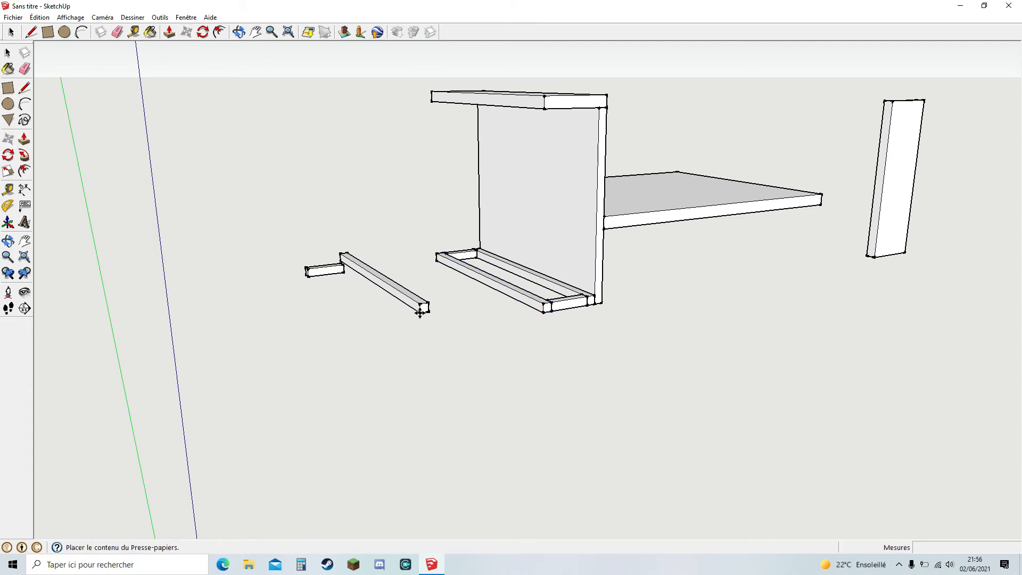
click(421, 313)
key(ctrl+v)
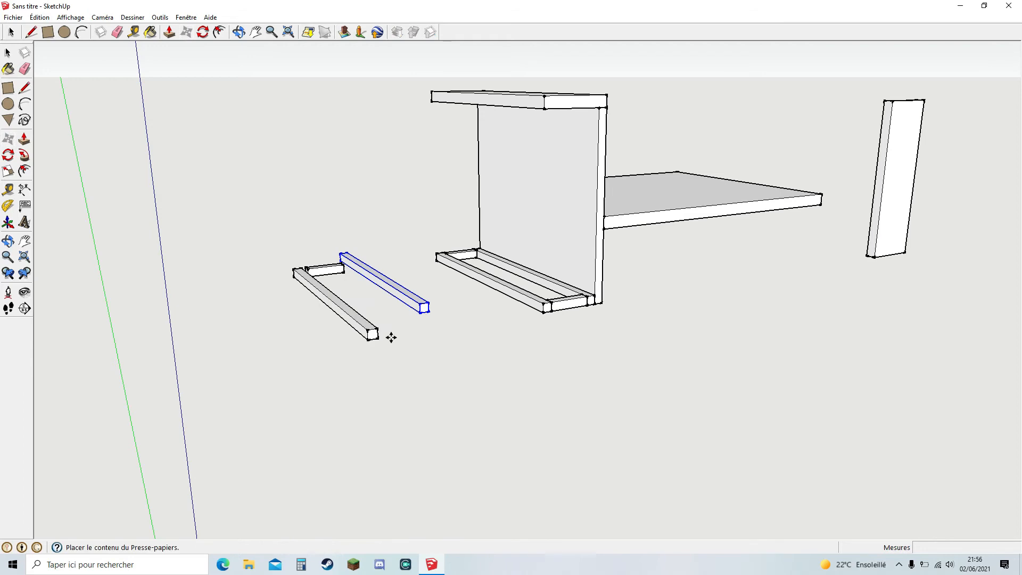
click(479, 308)
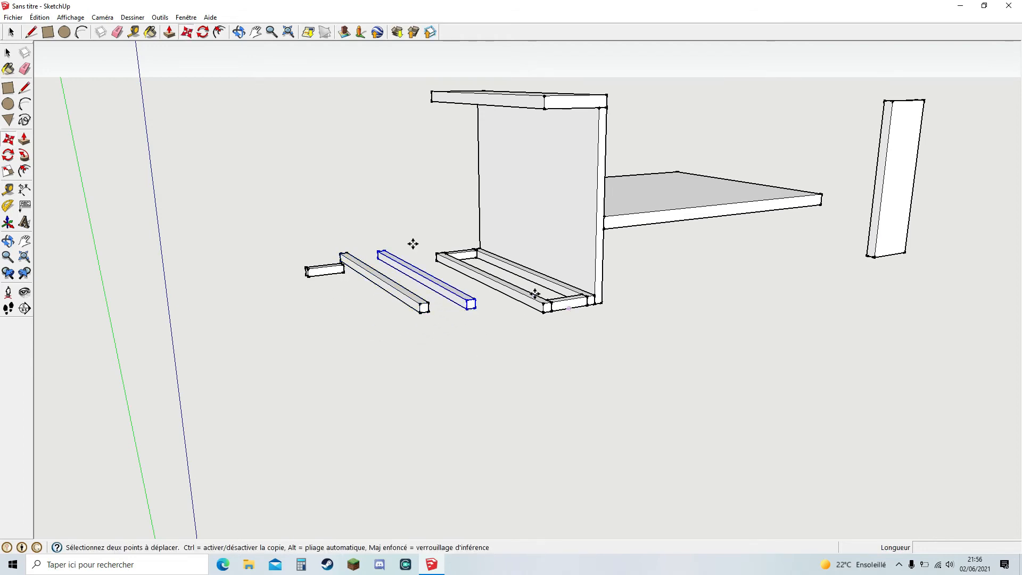
Step: Paste another loose copy of the crosspiece in front of the loose battens
click(12, 32)
click(186, 32)
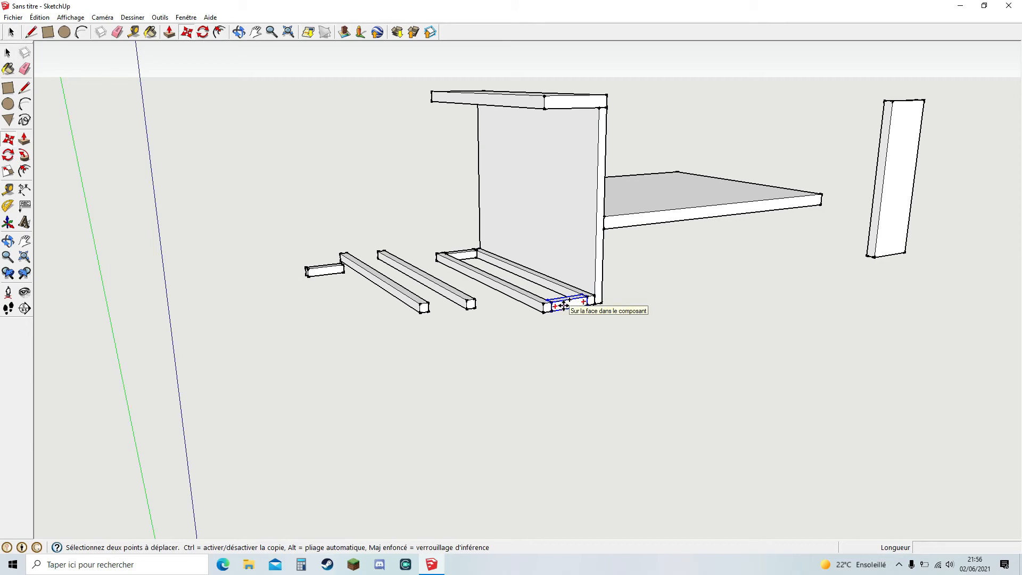
key(ctrl+v)
click(361, 330)
Step: Lift the loose batten nearest the base frame up to the upper part of the upright panel
middle_drag(573, 167, 319, 35)
click(256, 32)
scroll(508, 140, up, 3)
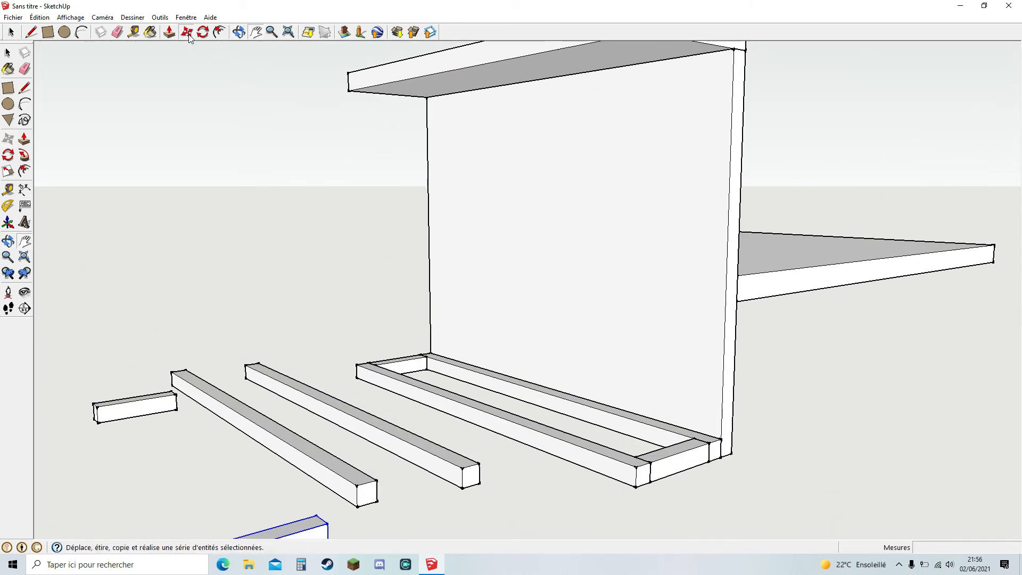
click(186, 31)
click(11, 32)
click(186, 32)
click(392, 445)
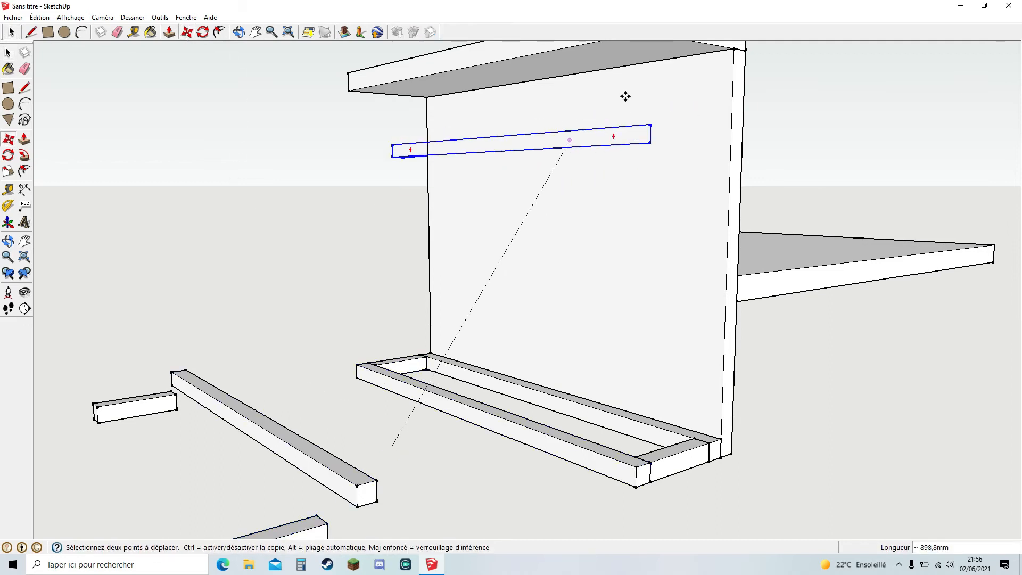
click(656, 91)
Step: Snap the lifted batten into the corner between the top board's underside and the upright panel
middle_drag(656, 91, 669, 137)
click(675, 116)
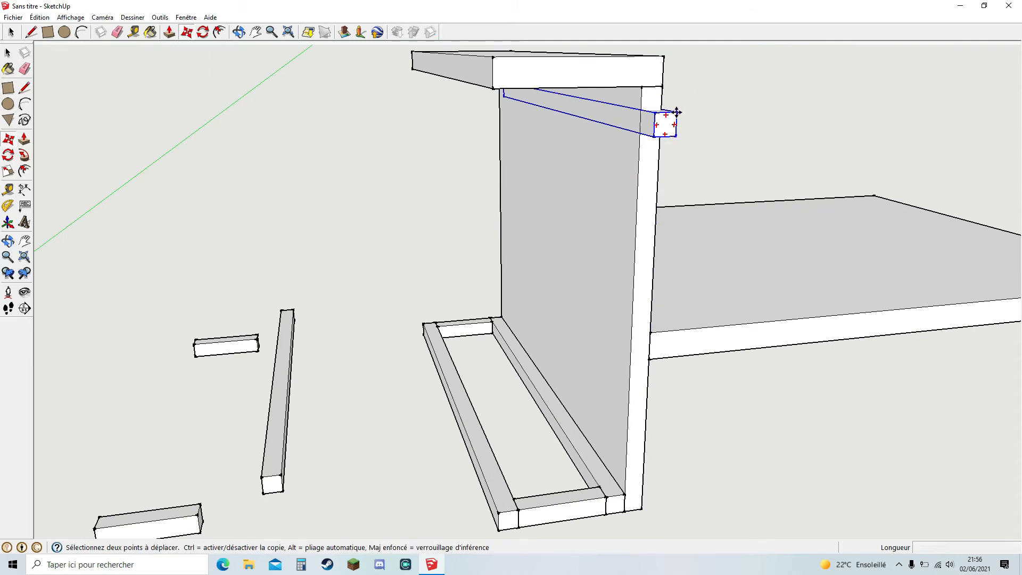
click(634, 93)
middle_drag(646, 92, 422, 137)
scroll(421, 136, up, 2)
click(414, 134)
click(450, 129)
Step: Move the remaining loose batten up to the free long edge of the top board
middle_drag(371, 177, 580, 192)
scroll(580, 192, down, 5)
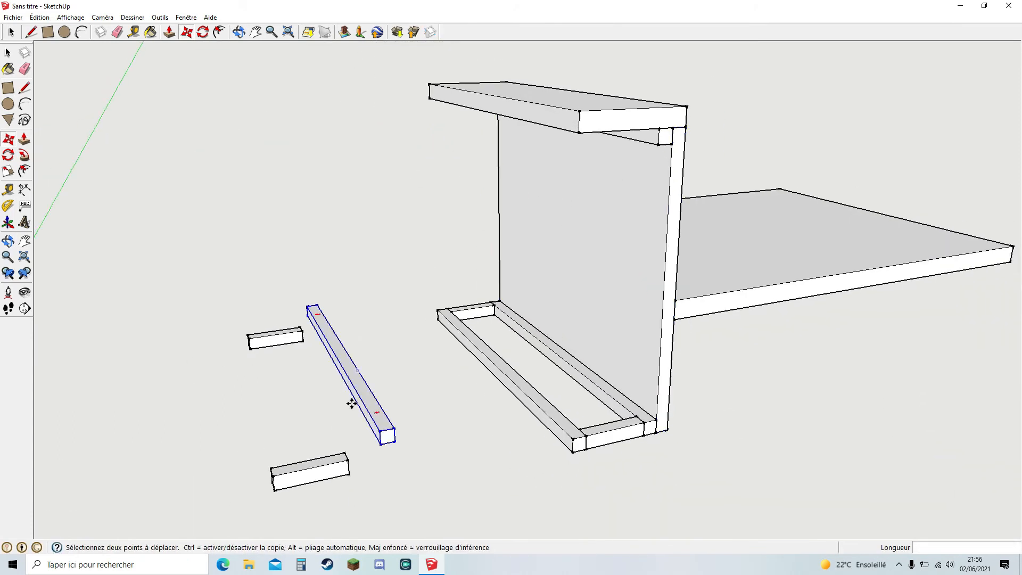
click(381, 444)
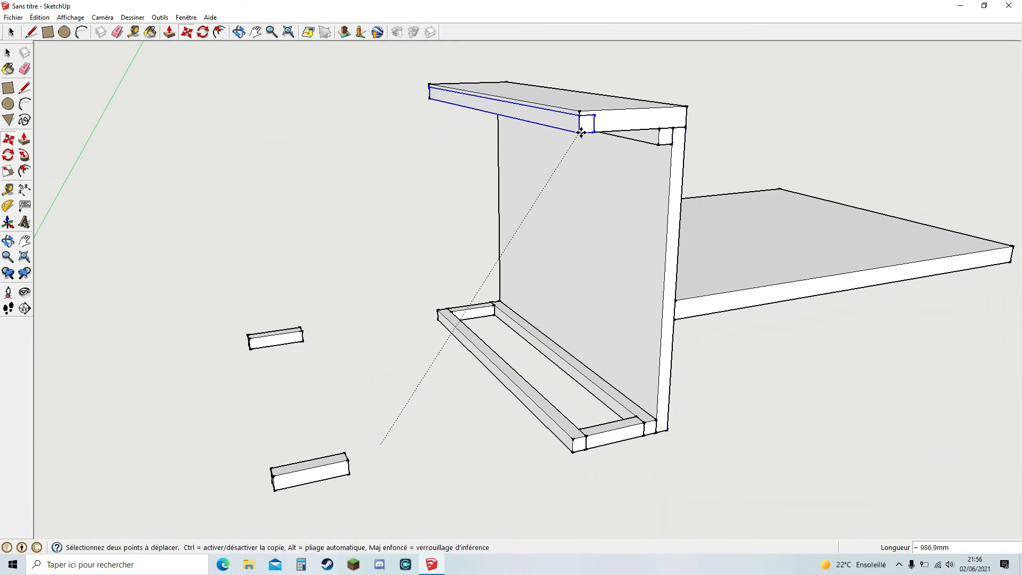
click(524, 155)
middle_drag(634, 196, 527, 152)
click(520, 155)
click(503, 96)
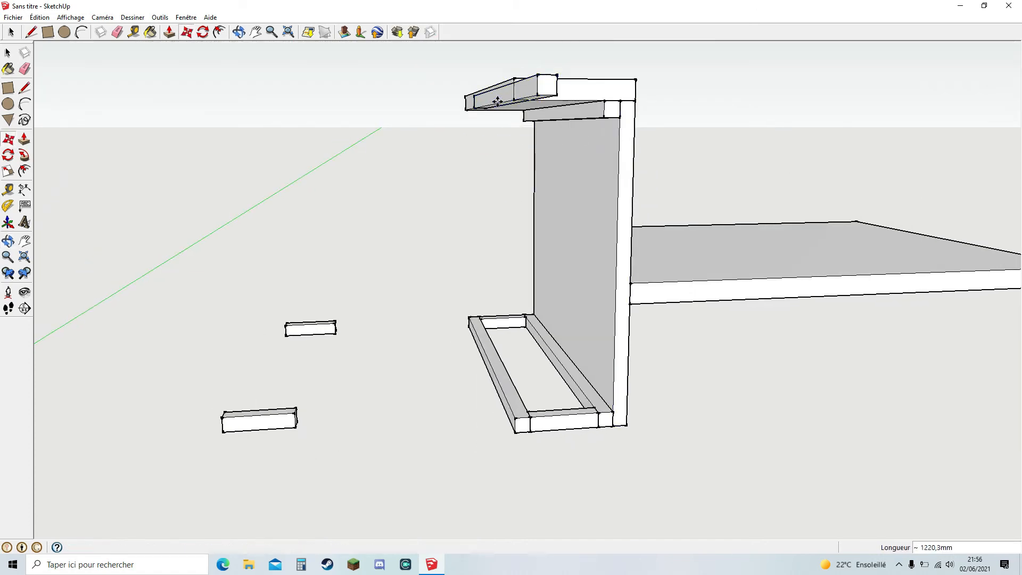
Step: Pull the outer batten clear of the top board's free long edge
scroll(502, 85, up, 4)
middle_drag(512, 78, 471, 68)
click(467, 52)
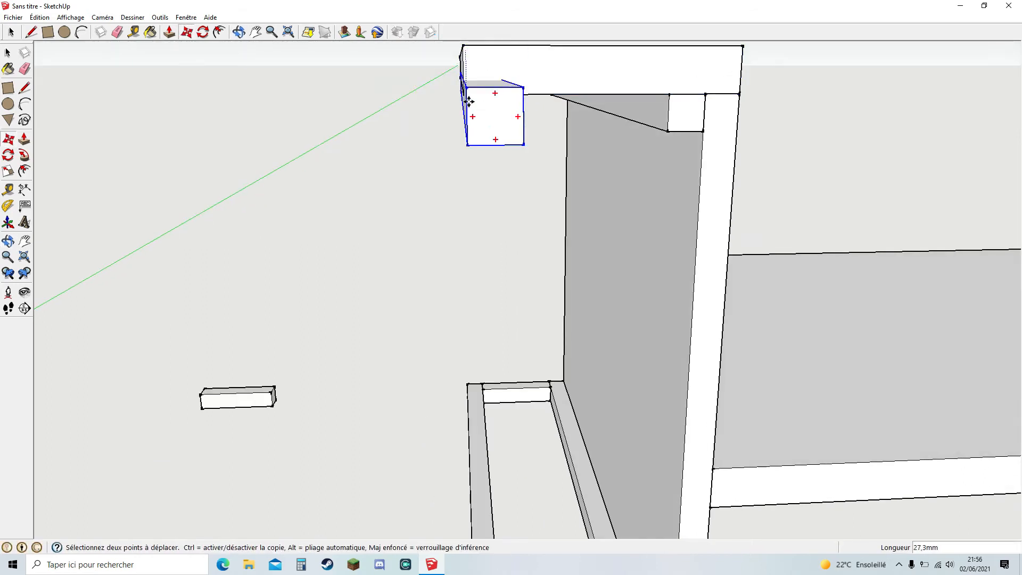
middle_drag(523, 156, 628, 169)
click(950, 183)
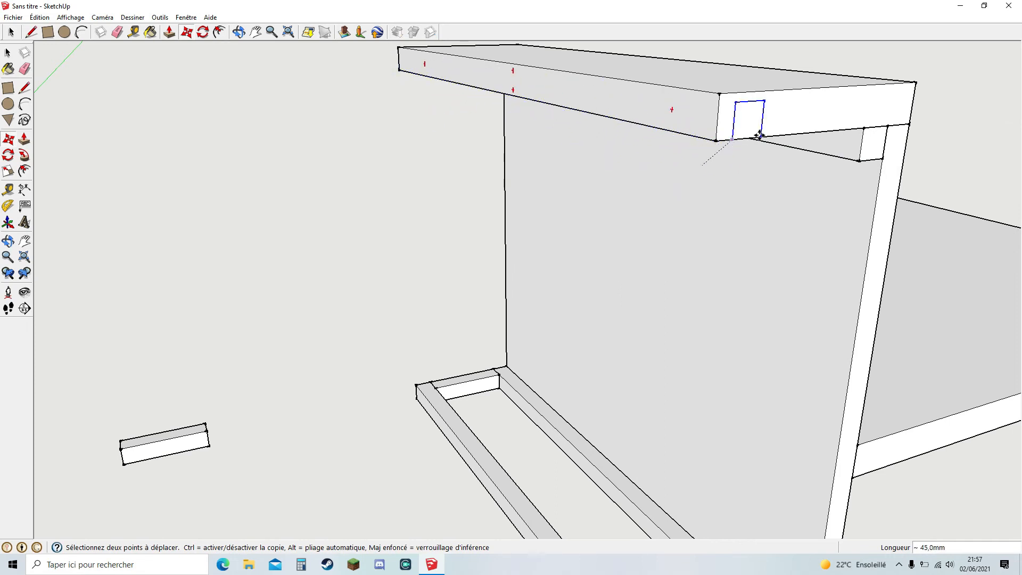
click(699, 185)
Step: Snap the outer batten by its upper corner beneath the top board, flush with the board's free long edge and front end
middle_drag(699, 185, 331, 68)
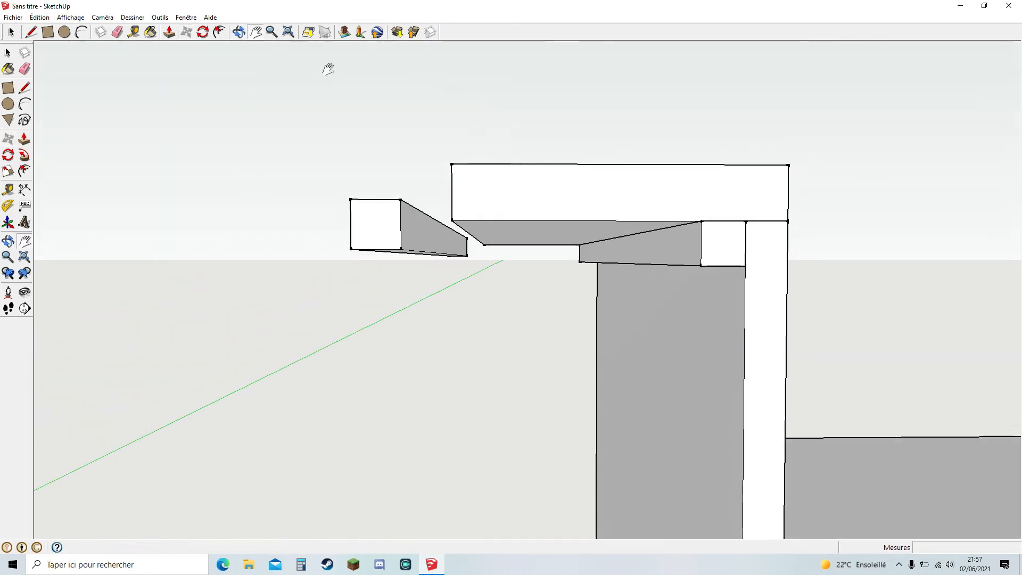
click(355, 200)
click(453, 218)
middle_drag(545, 240, 334, 292)
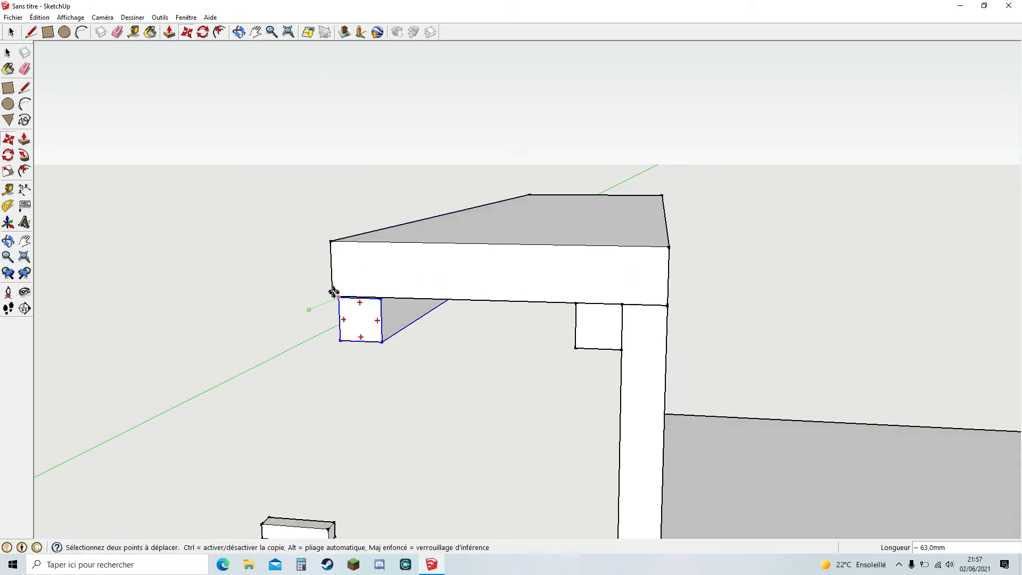
middle_drag(423, 328, 482, 206)
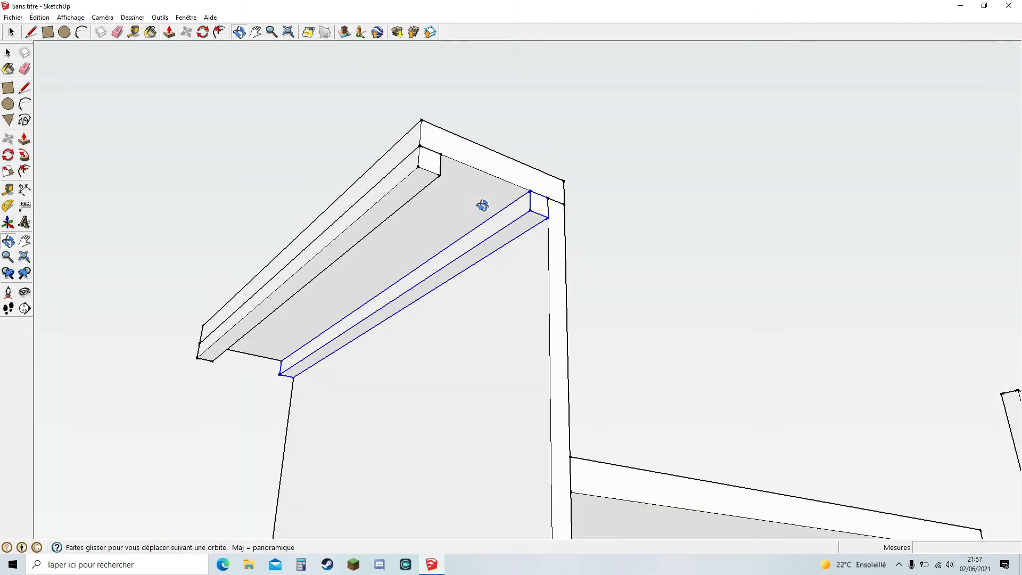
Step: Lift the nearer loose crosspiece up towards the battens beneath the top board
click(256, 32)
scroll(81, 228, down, 5)
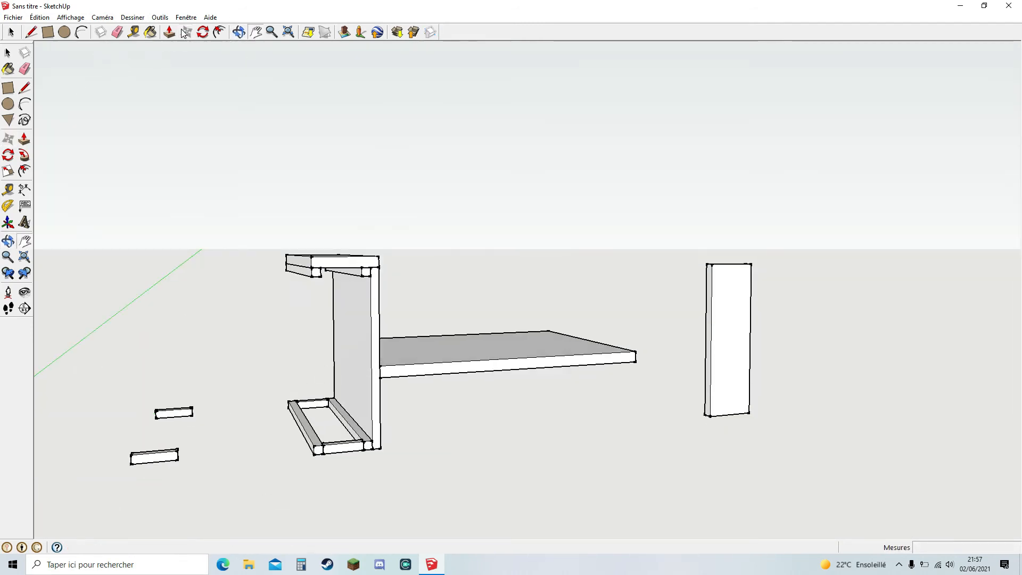
click(185, 33)
click(141, 464)
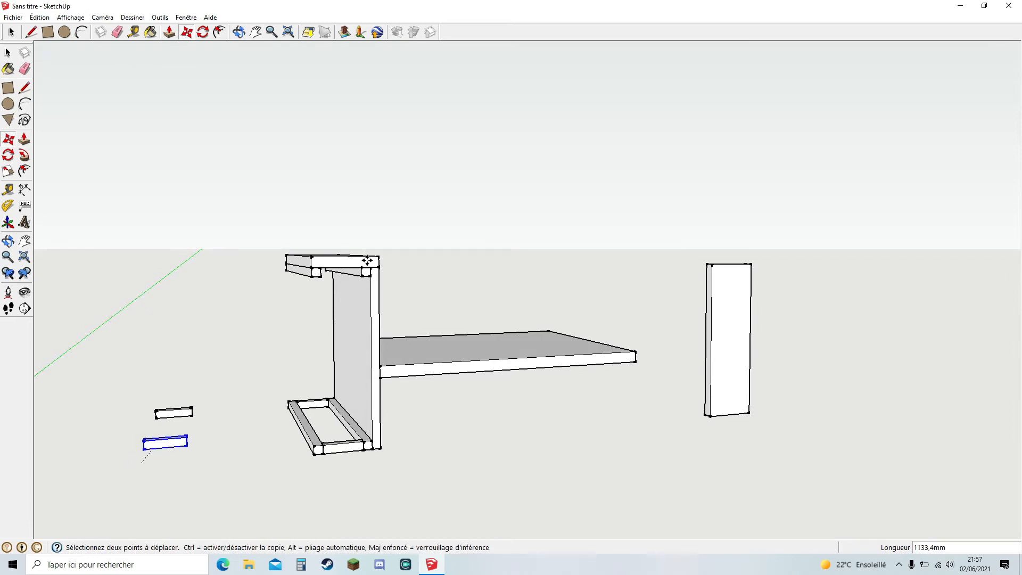
click(298, 279)
Step: Shift the lifted crosspiece in beside the outer batten under the top board, level with the batten's underside
middle_drag(294, 331, 440, 351)
scroll(421, 293, up, 5)
click(200, 292)
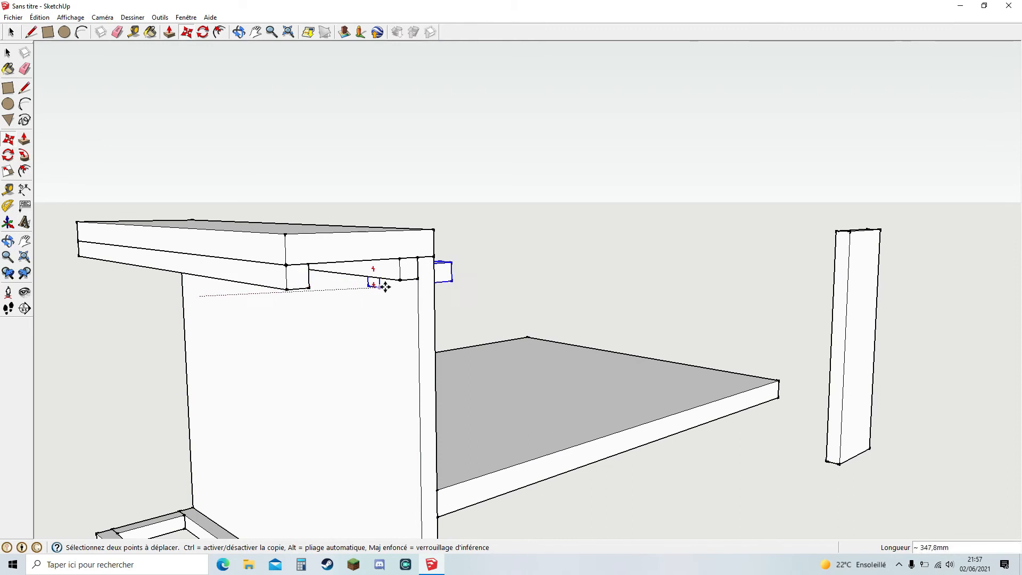
click(273, 291)
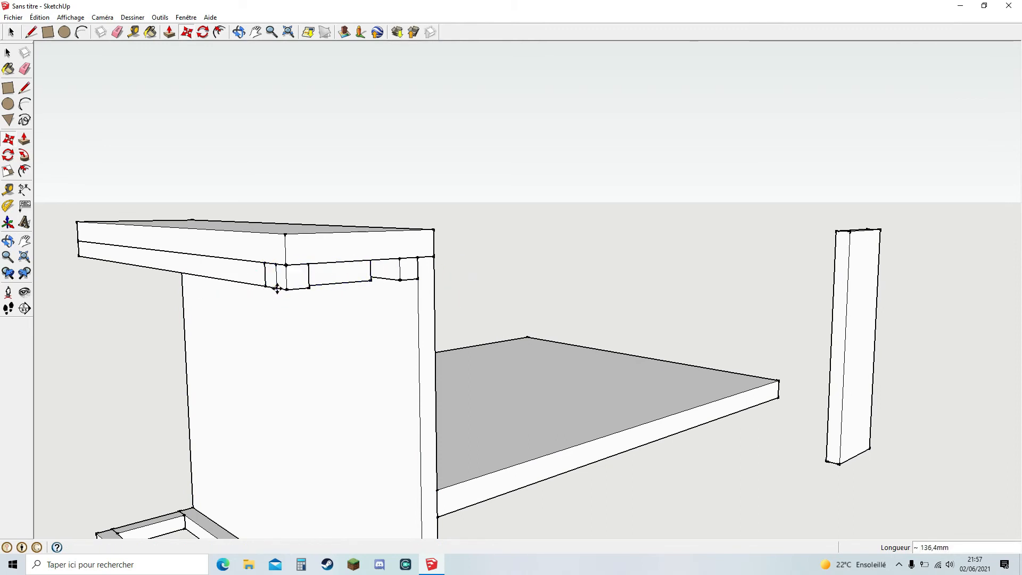
Step: Snap the crosspiece beneath the top board by its lower corner to the inner batten so it fits between both battens
middle_drag(439, 304, 252, 248)
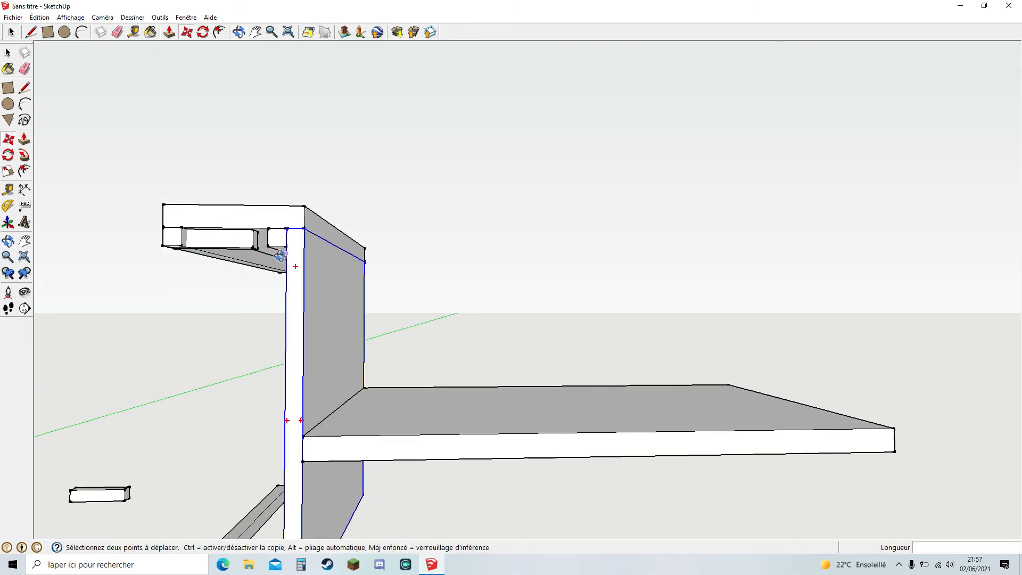
scroll(252, 248, up, 5)
click(238, 251)
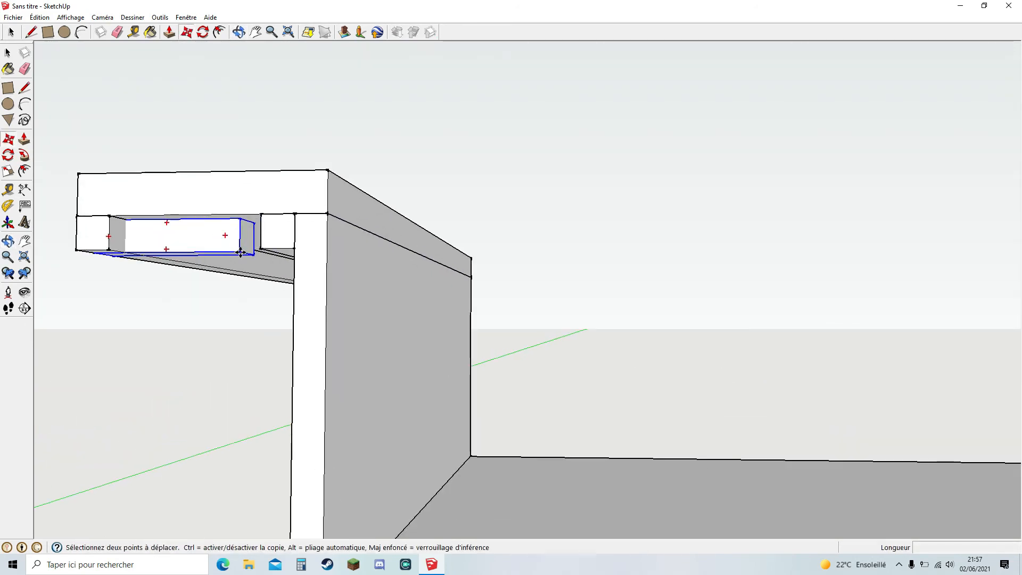
click(260, 248)
Step: Move the remaining loose crosspiece closer to the end of the furniture that still lacks one under the top board
mouse_move(178, 272)
middle_down()
mouse_move(404, 299)
mouse_move(716, 418)
middle_up()
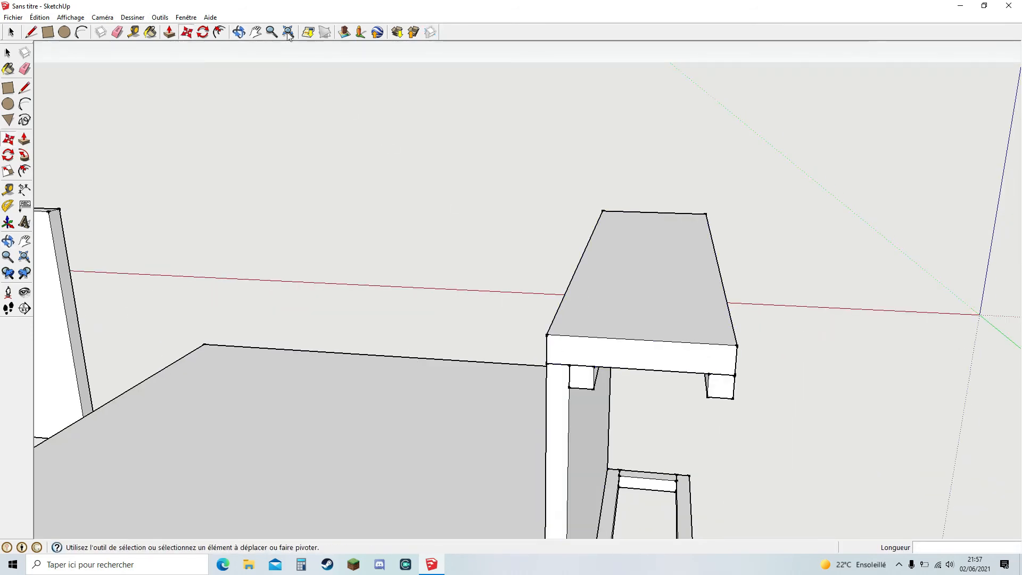
click(256, 32)
scroll(686, 416, down, 5)
drag(687, 417, 538, 272)
click(185, 32)
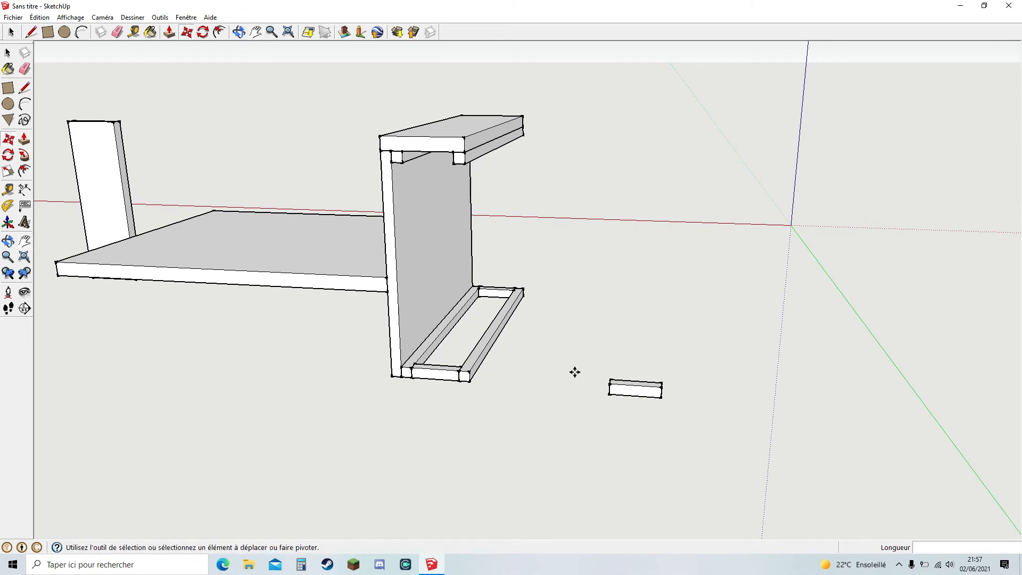
click(609, 394)
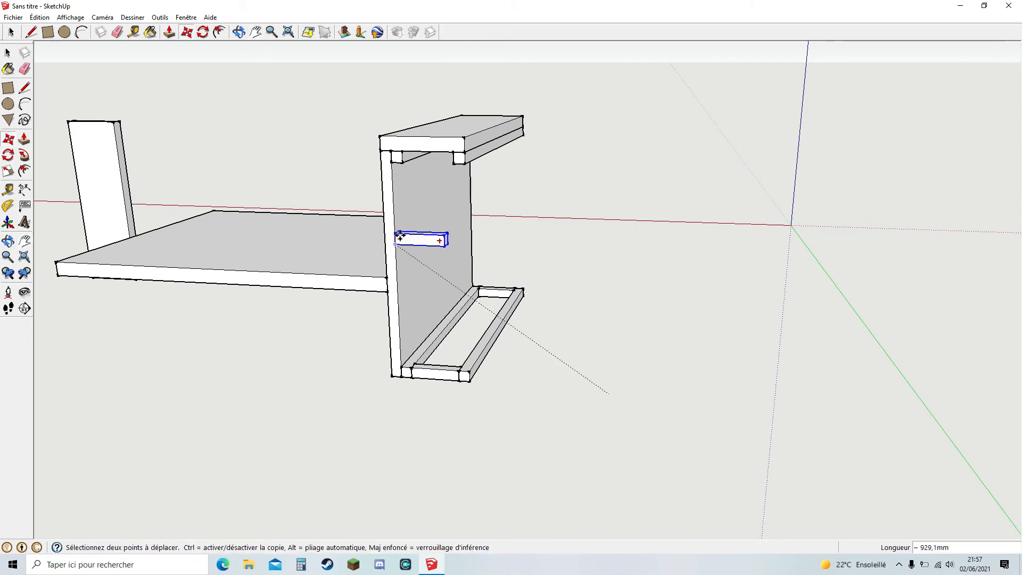
click(571, 276)
Step: Dimension the long edge of the top board above the panel
middle_drag(698, 341, 372, 165)
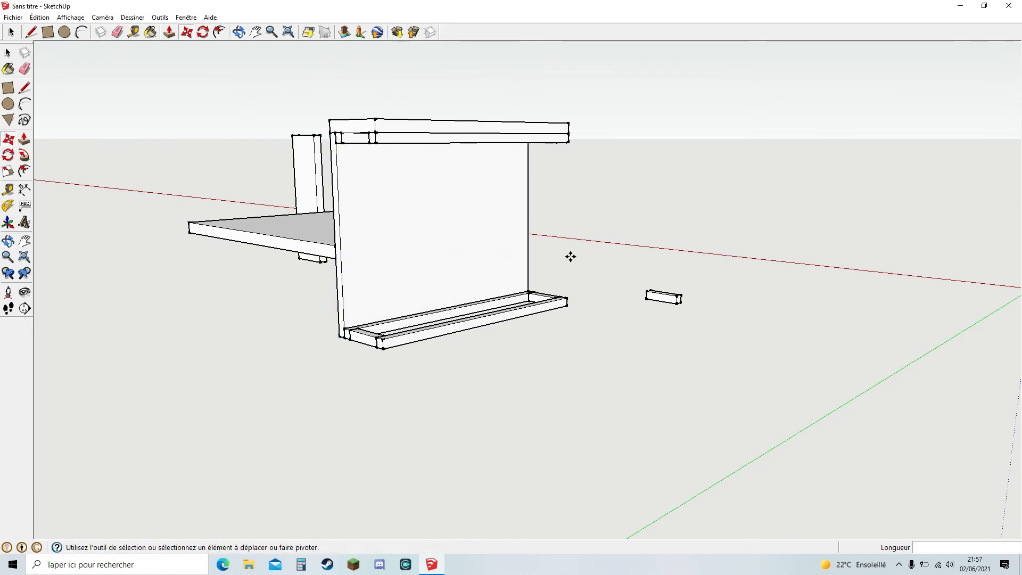
middle_drag(611, 299, 118, 83)
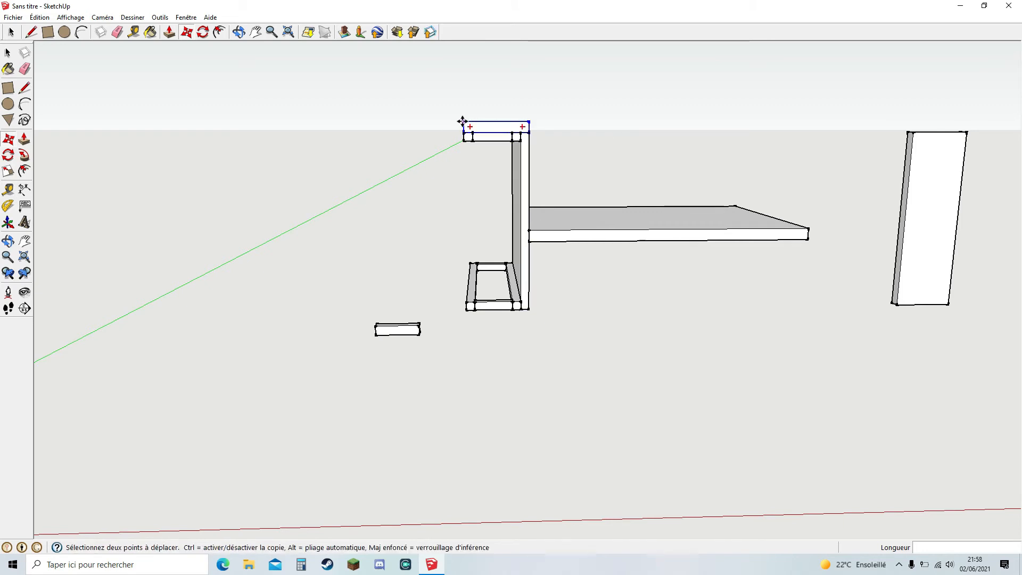
middle_drag(582, 149, 434, 242)
click(24, 190)
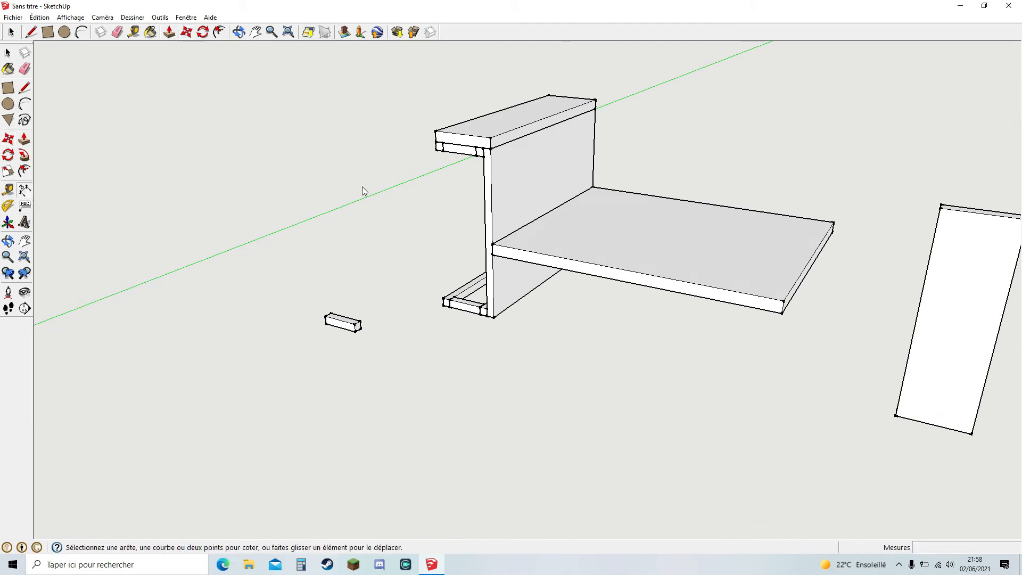
click(490, 138)
click(597, 102)
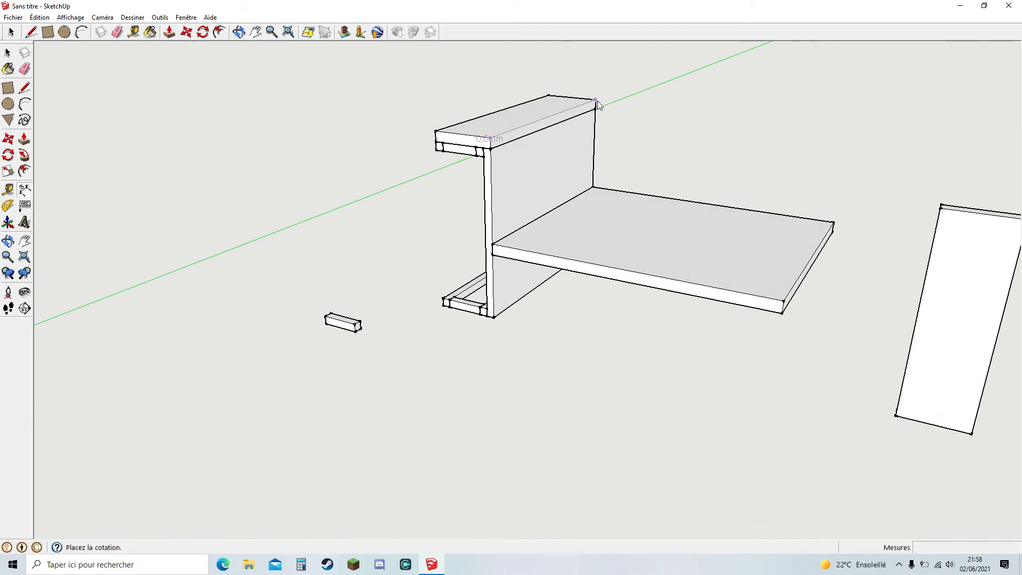
click(654, 129)
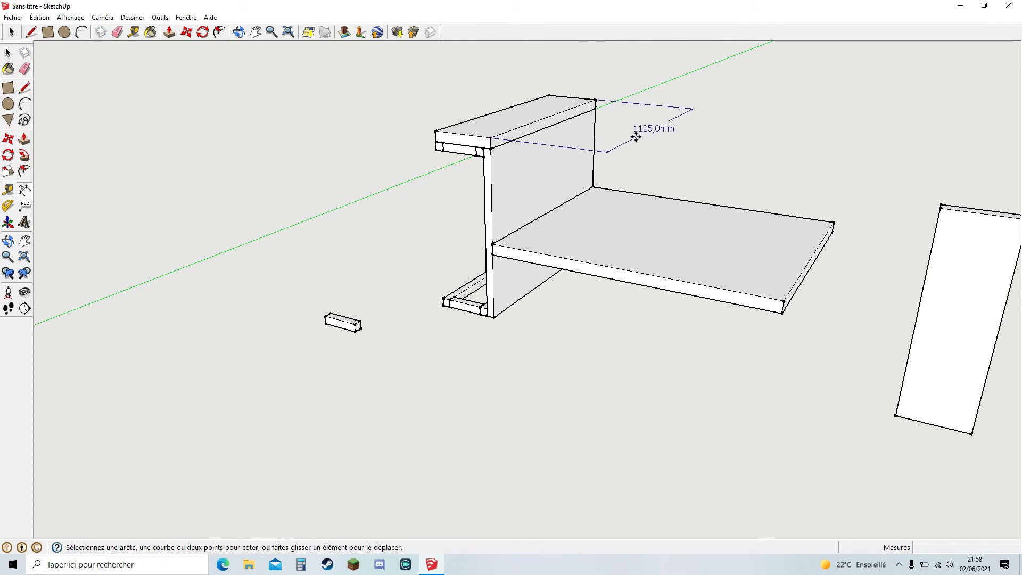
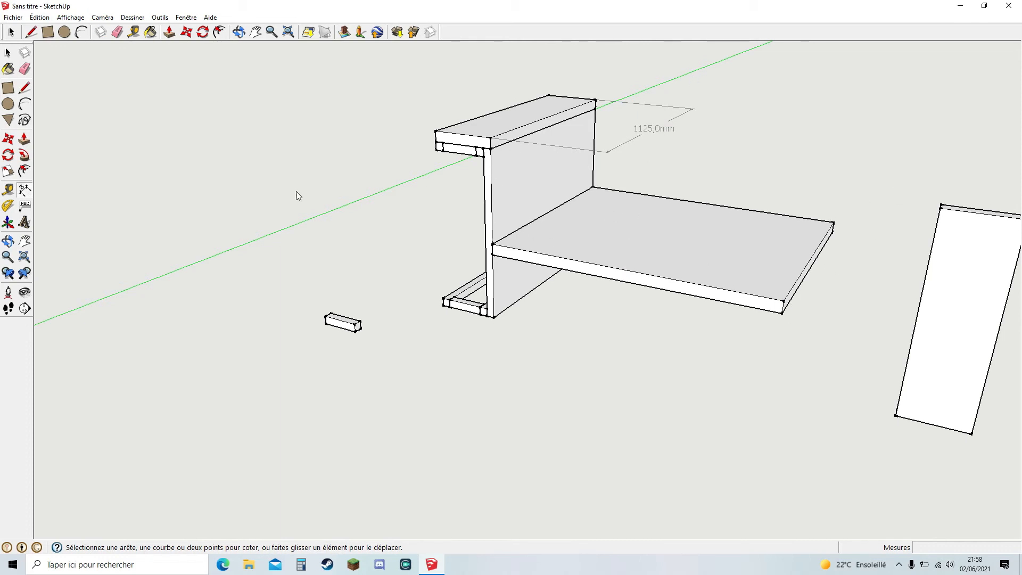
Step: Erase the length dimension from the top board
middle_drag(445, 292, 275, 300)
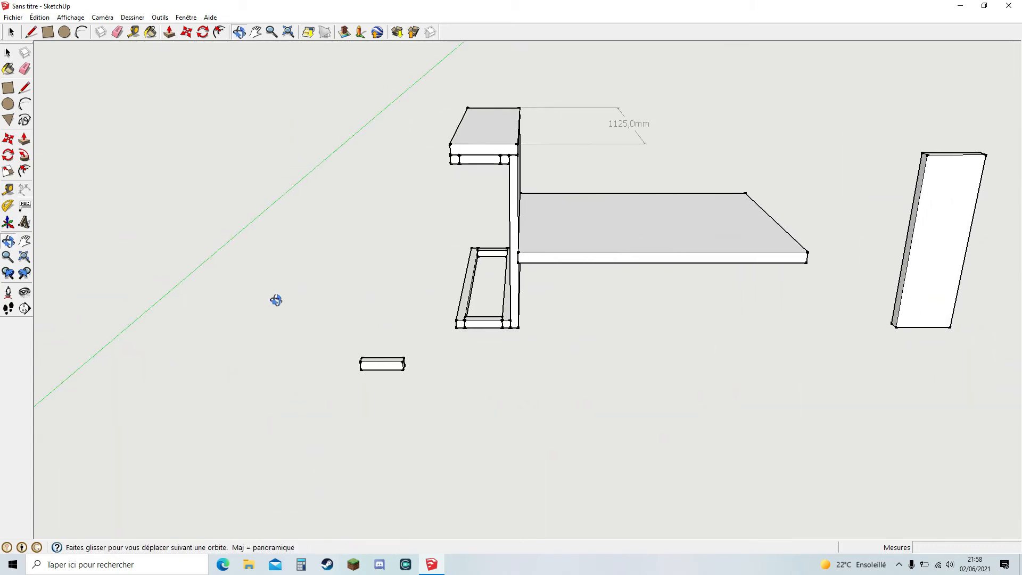
click(117, 33)
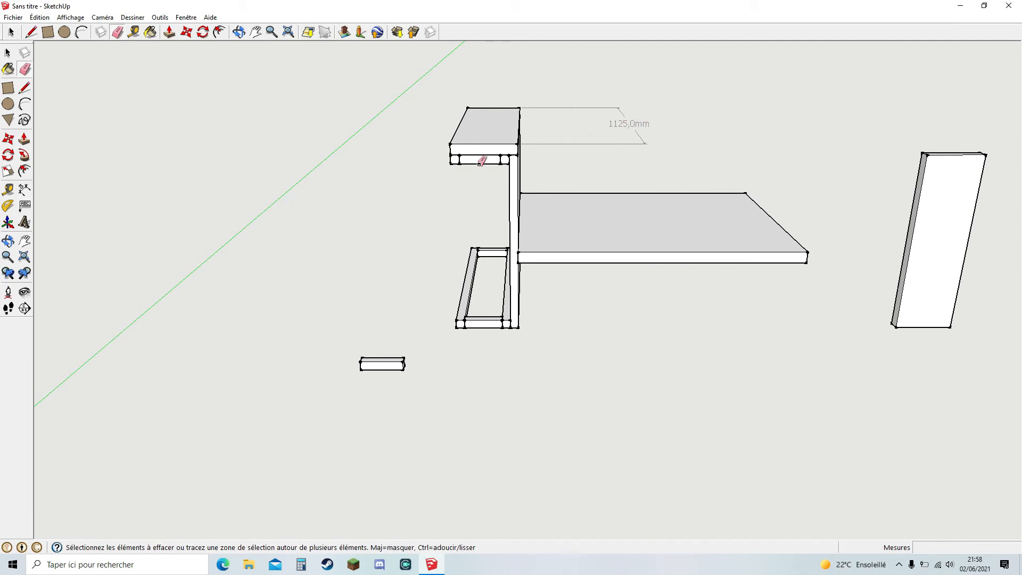
click(633, 121)
mouse_move(429, 176)
middle_down()
mouse_move(384, 153)
mouse_move(548, 167)
mouse_move(587, 158)
mouse_move(480, 119)
middle_up()
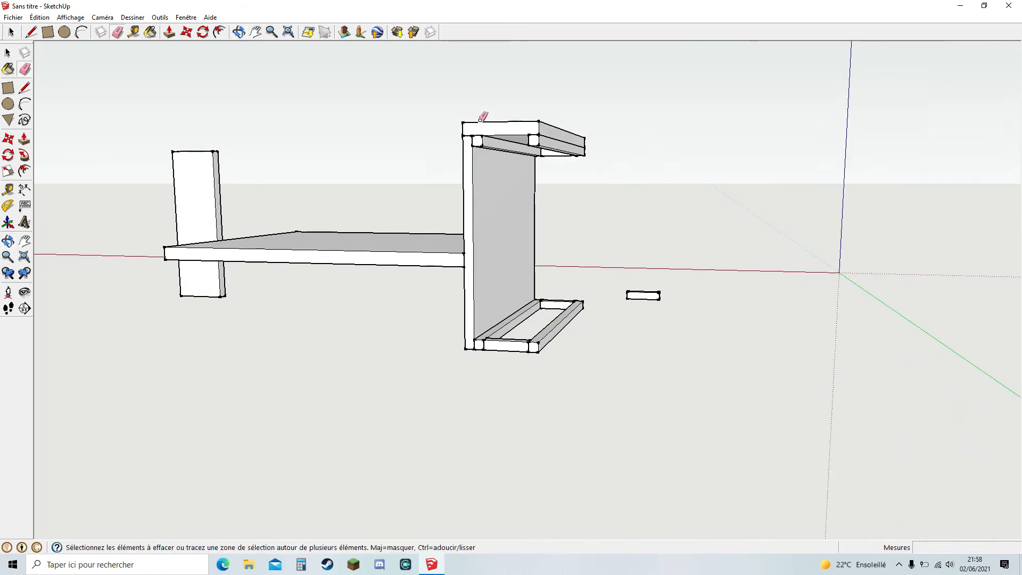
click(186, 32)
click(644, 294)
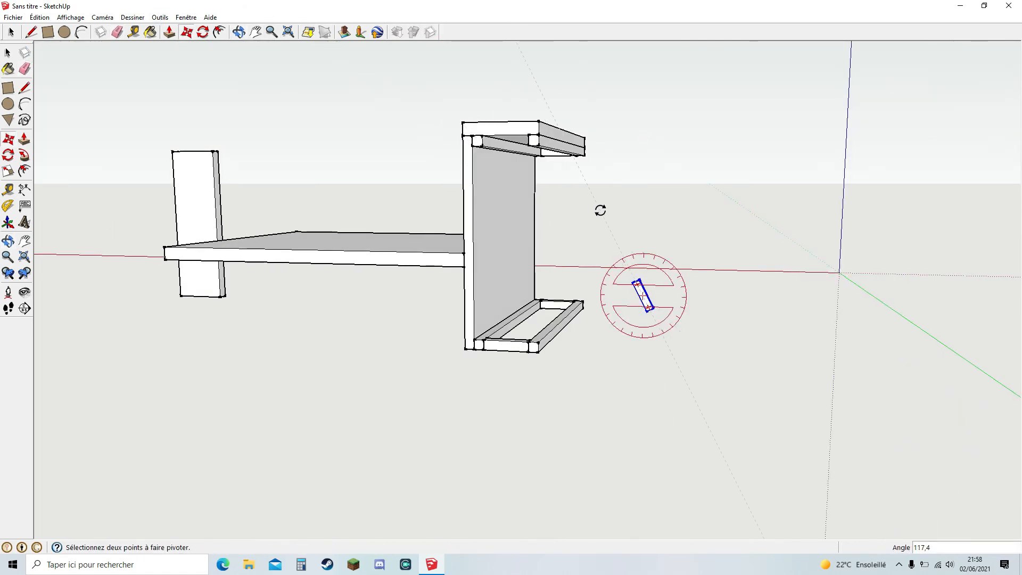
key(Escape)
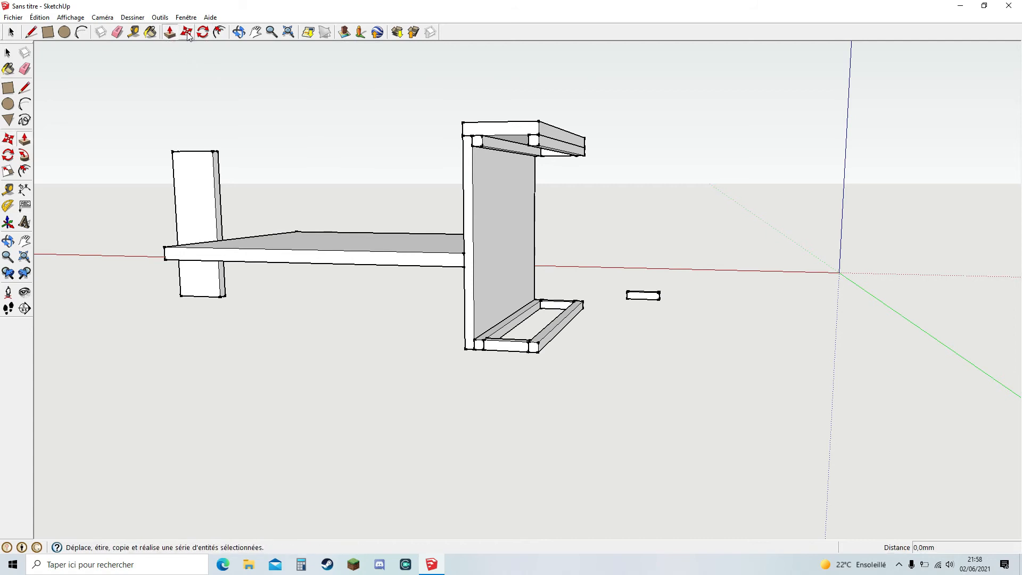
Step: Lift the loose crosspiece up to the top board's open end and pull it out in front of the upright panel
click(642, 296)
click(469, 142)
middle_drag(599, 214, 530, 226)
scroll(449, 176, up, 6)
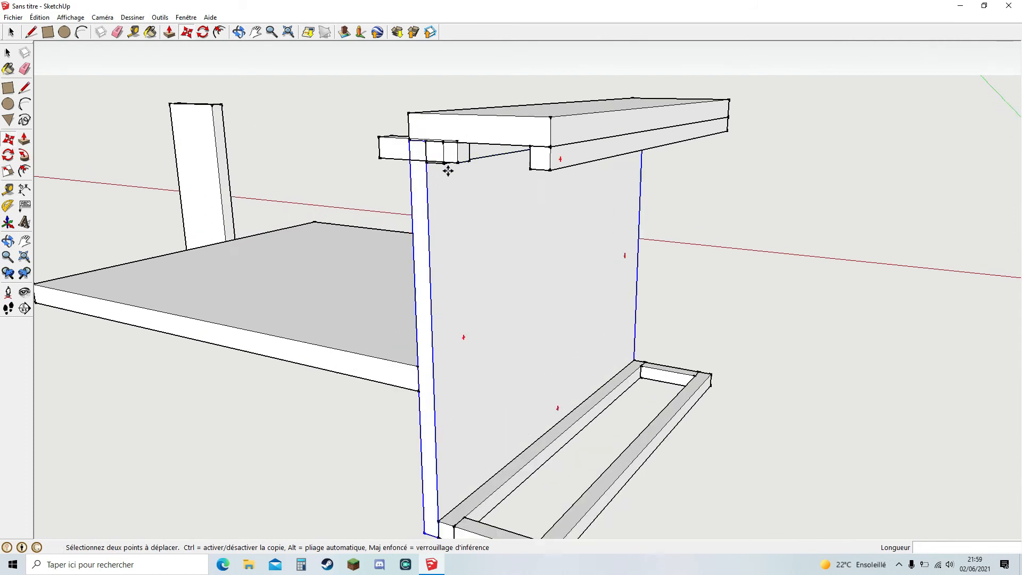
click(461, 159)
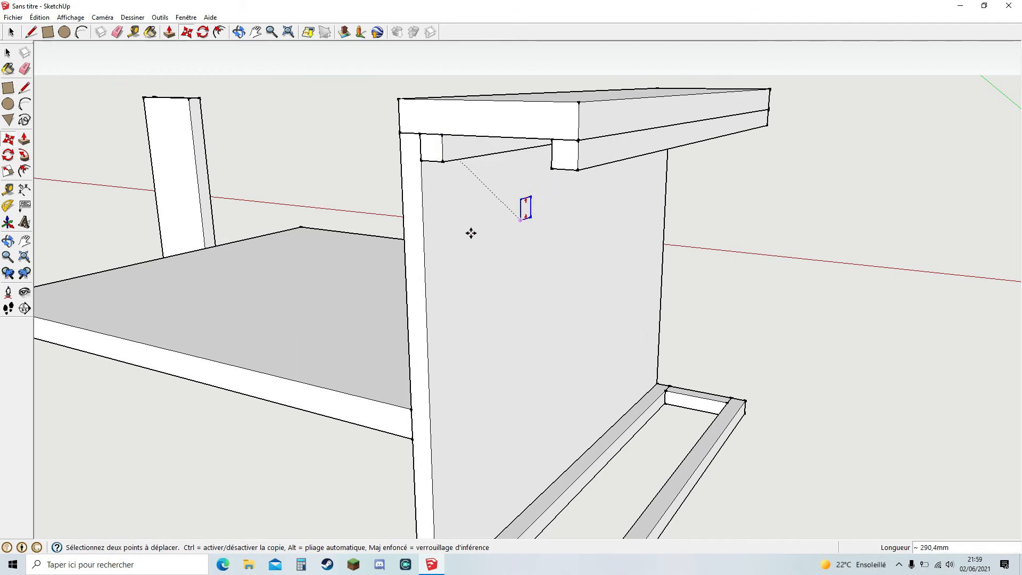
click(358, 248)
Step: Shift the loose crosspiece in two moves closer to the open end of the top board
click(355, 195)
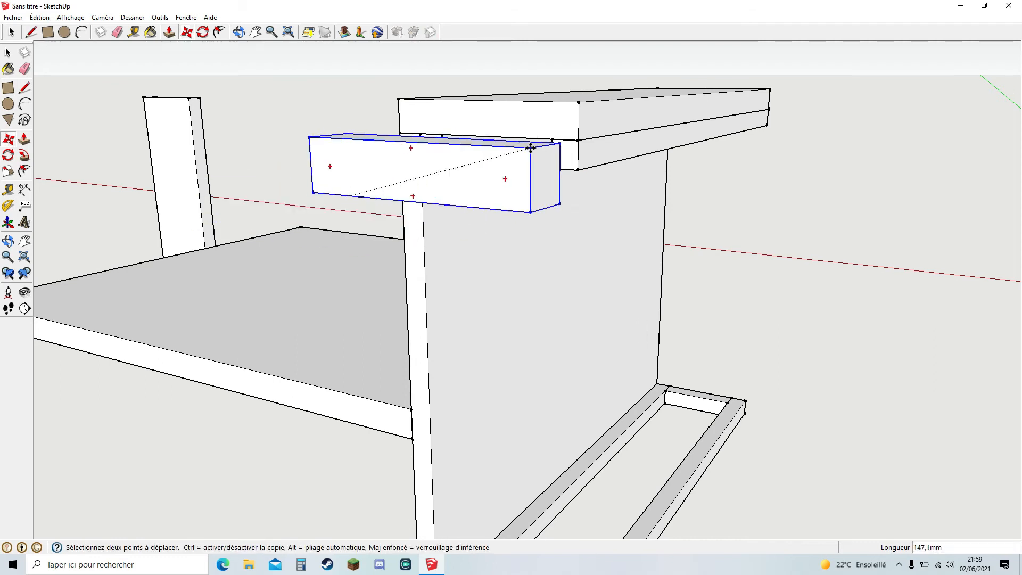
click(561, 141)
middle_drag(561, 142, 618, 214)
middle_drag(534, 196, 589, 202)
click(257, 323)
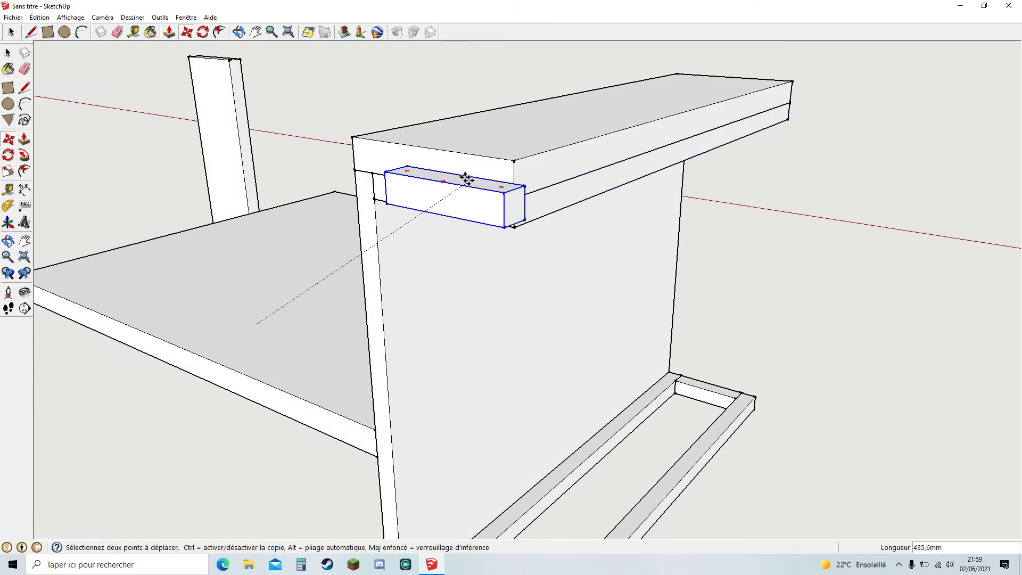
click(467, 165)
Step: Snap the crosspiece by its lower corner to the outer batten so it closes the open end between the upper battens
middle_drag(474, 205, 555, 193)
click(530, 159)
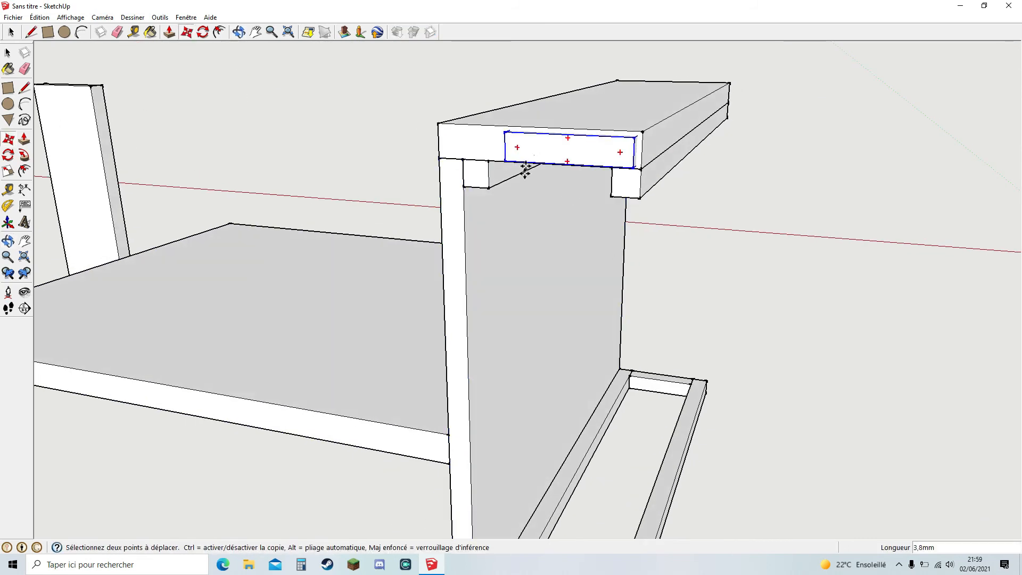
click(463, 155)
middle_drag(662, 190, 334, 162)
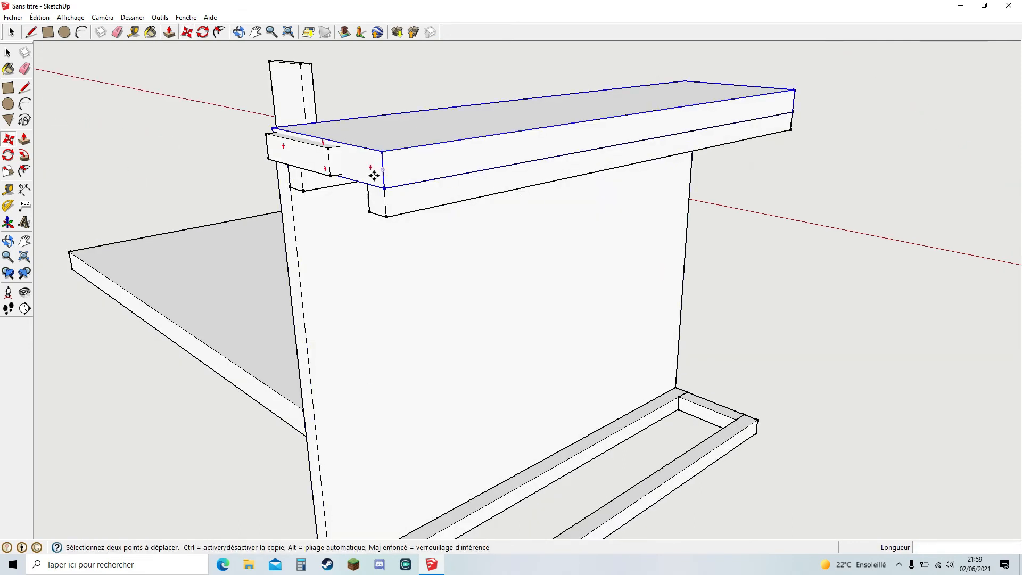
click(332, 173)
click(373, 205)
Step: Edit the outer upper batten's component and push its end face beside the crosspiece inward by 50 mm
middle_drag(381, 247, 442, 256)
middle_drag(533, 325, 522, 353)
scroll(560, 334, down, 5)
middle_drag(669, 366, 743, 319)
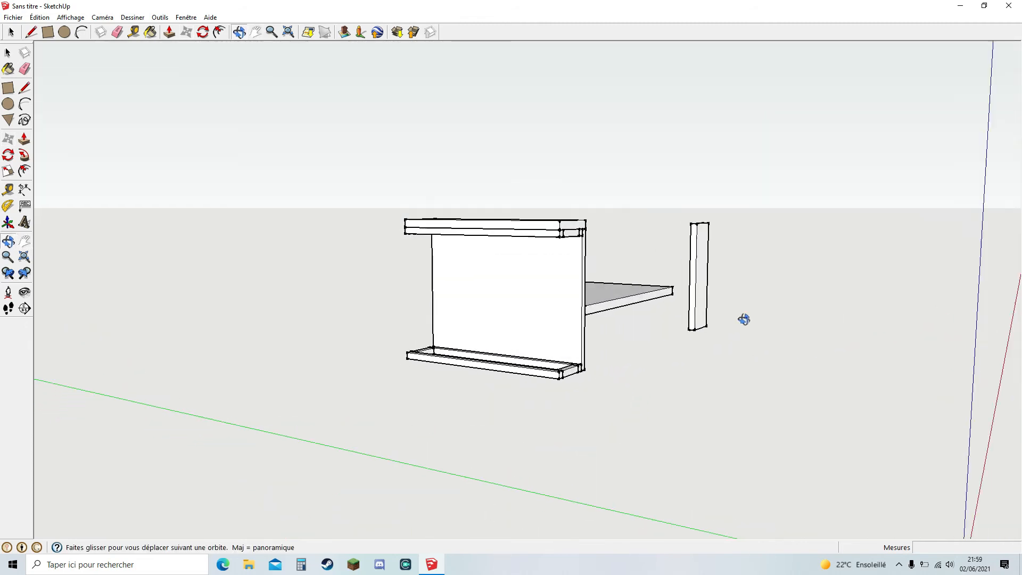
scroll(601, 318, up, 4)
scroll(535, 299, up, 3)
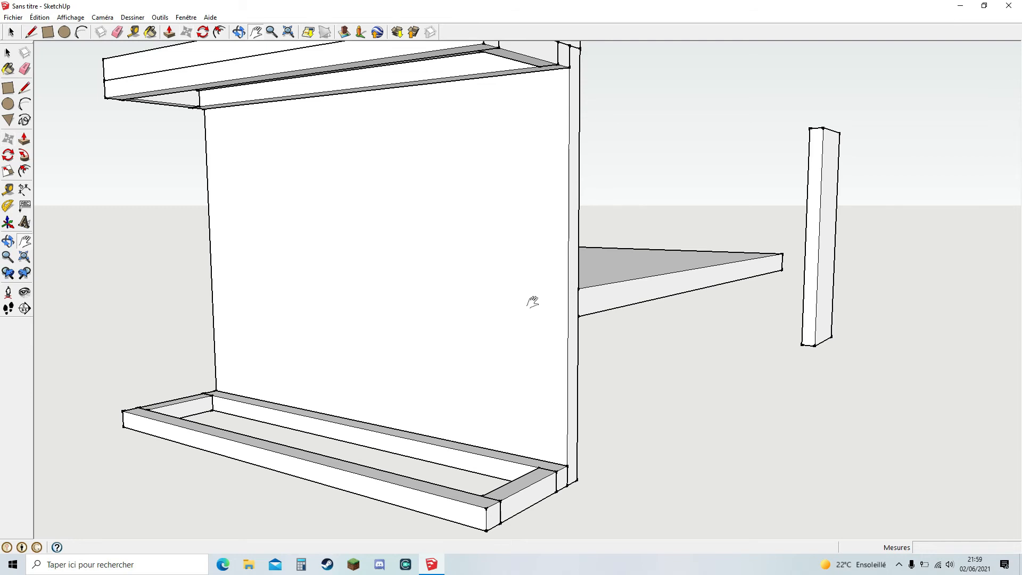
middle_drag(671, 288, 747, 358)
key(m)
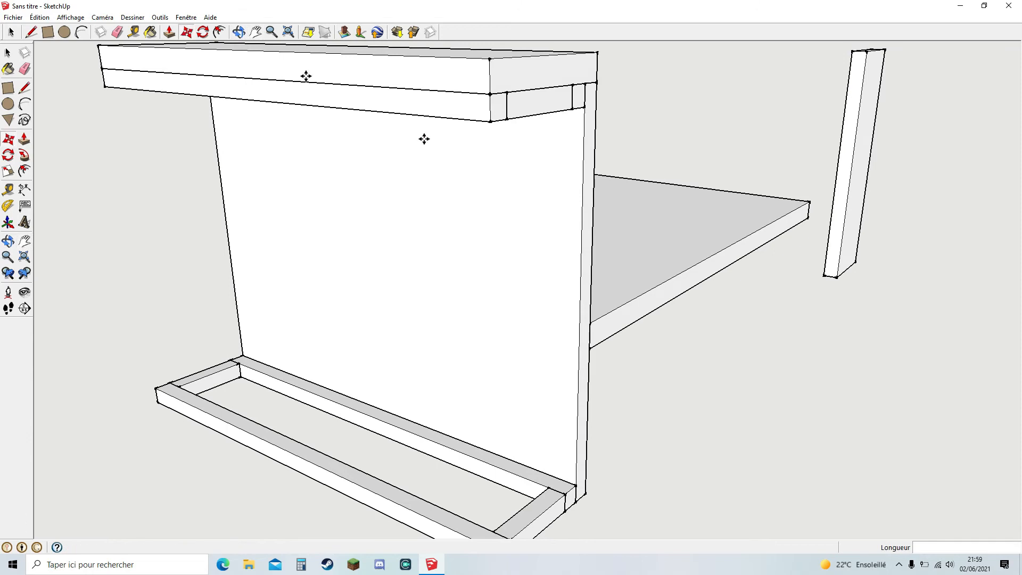
right_click(464, 113)
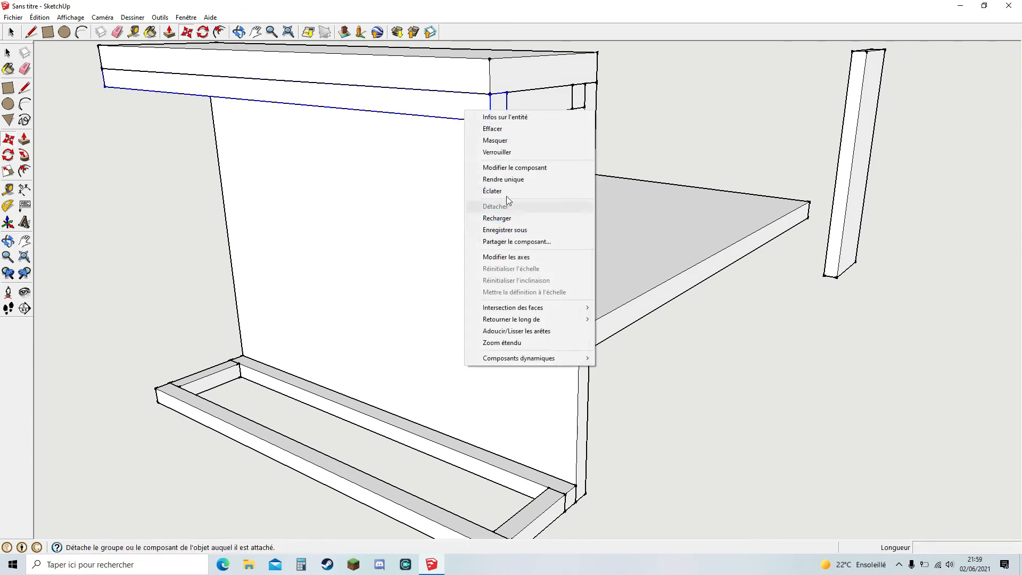
click(501, 166)
key(p)
click(498, 112)
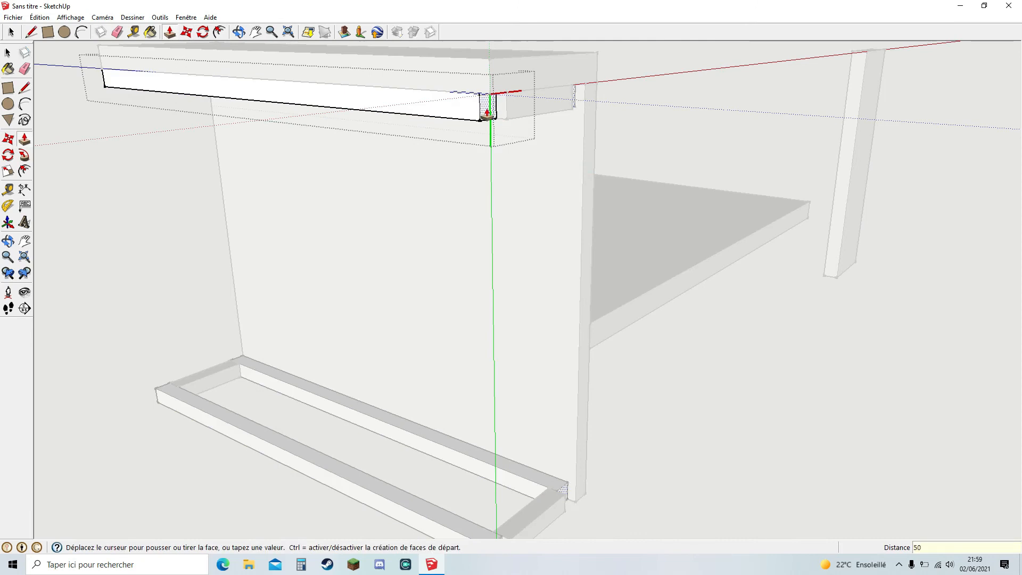
key(Return)
key(space)
click(113, 113)
Step: Move the detached base crosspiece back towards the gap between the ends of the shortened base battens
scroll(510, 353, down, 1)
mouse_move(541, 340)
middle_down()
mouse_move(524, 348)
mouse_move(535, 345)
middle_up()
click(186, 32)
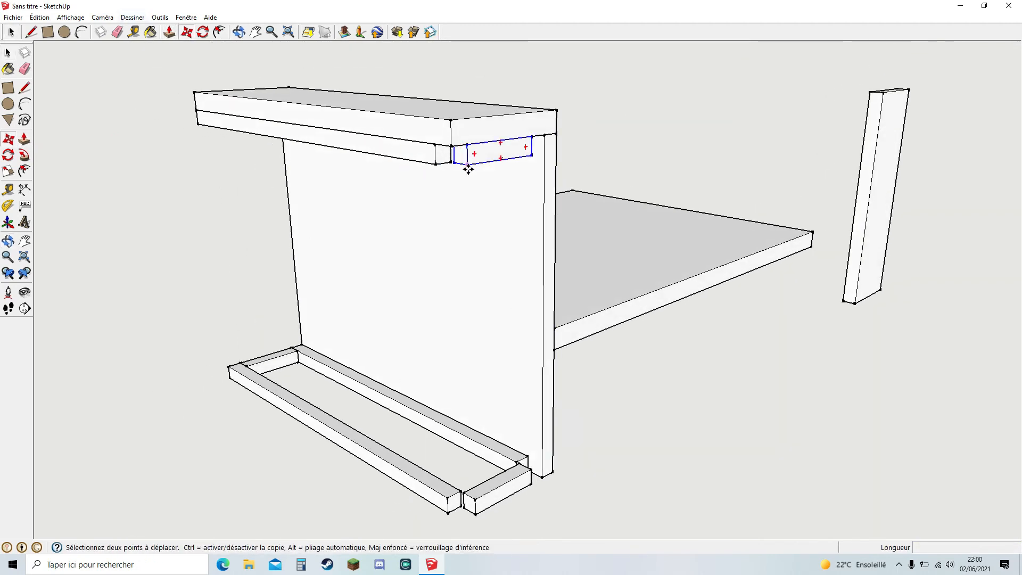
scroll(474, 506, up, 3)
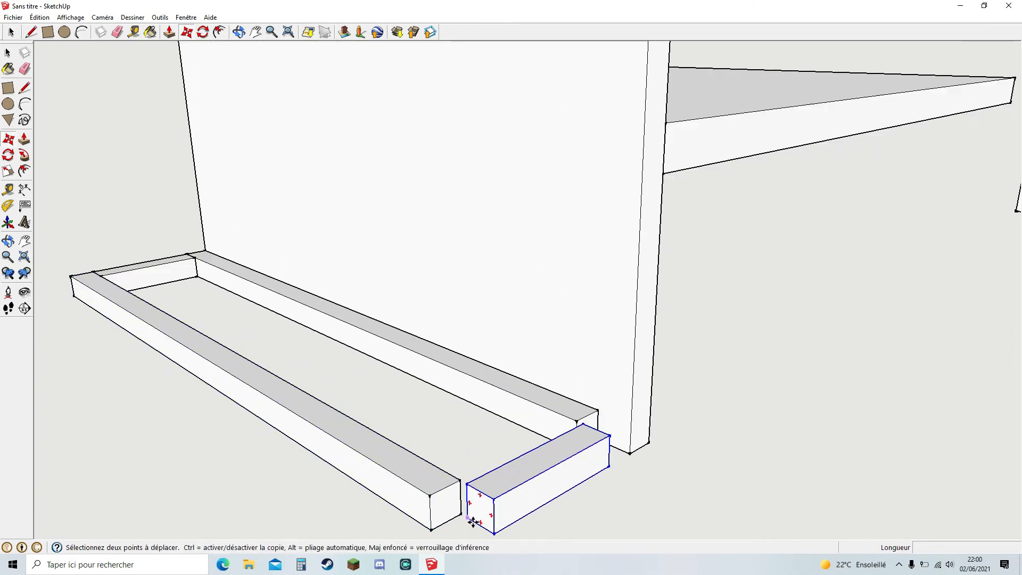
click(468, 519)
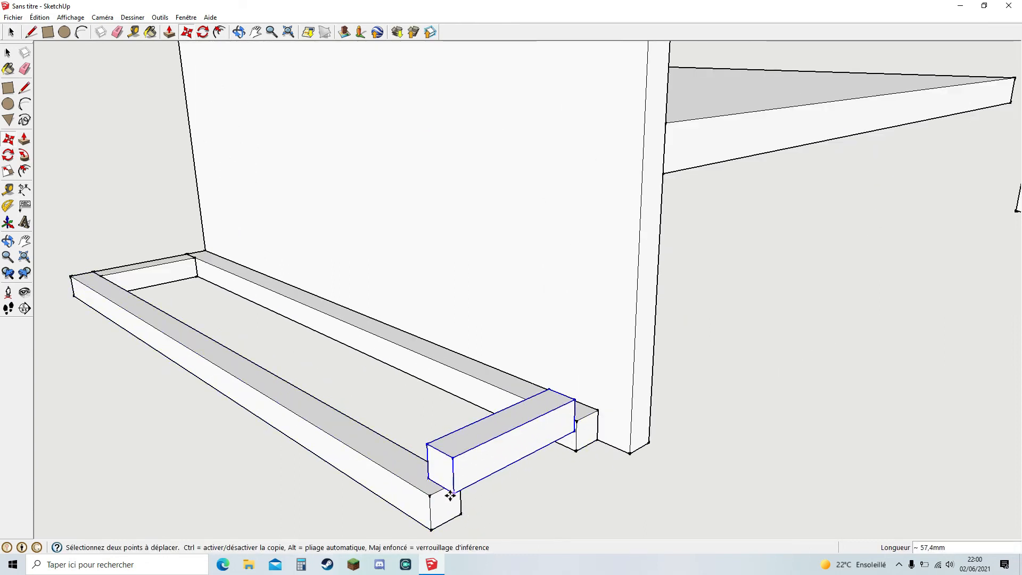
click(445, 473)
Step: Lower the base crosspiece between the two battens, level with their undersides
middle_drag(528, 461, 282, 376)
scroll(283, 377, up, 3)
click(233, 289)
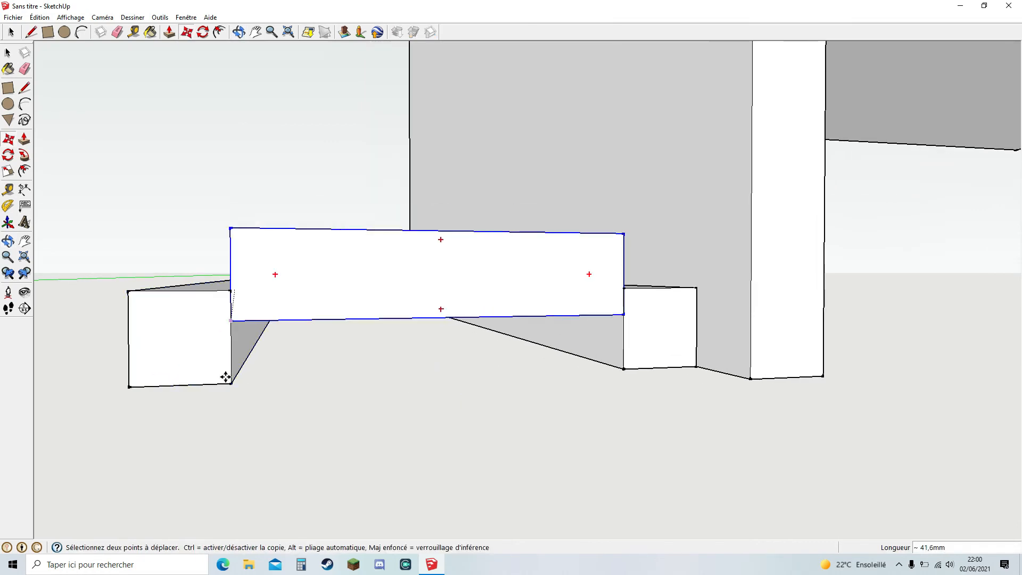
click(315, 291)
Step: Move the detached crosspiece beneath the top board inward 50 mm, flush between the ends of the shortened battens
scroll(327, 64, down, 3)
middle_drag(256, 41, 461, 415)
middle_drag(562, 427, 711, 384)
middle_drag(566, 366, 537, 391)
scroll(769, 106, up, 4)
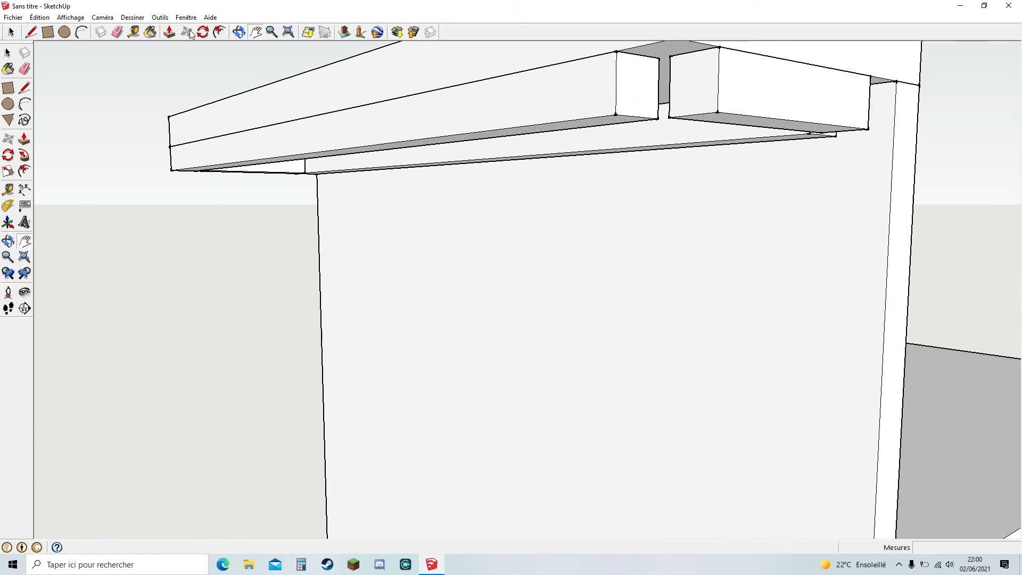
click(189, 33)
click(718, 111)
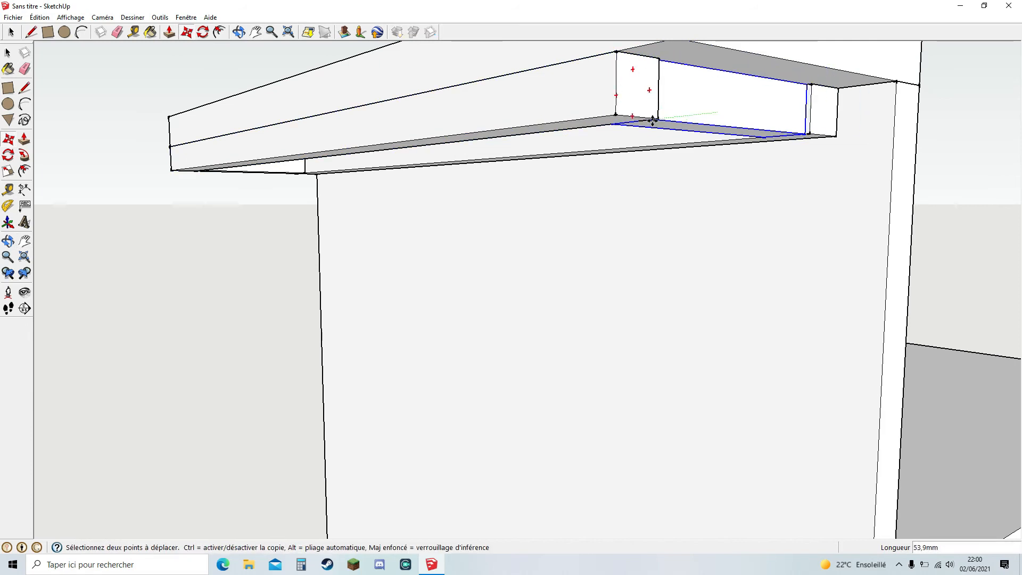
click(658, 117)
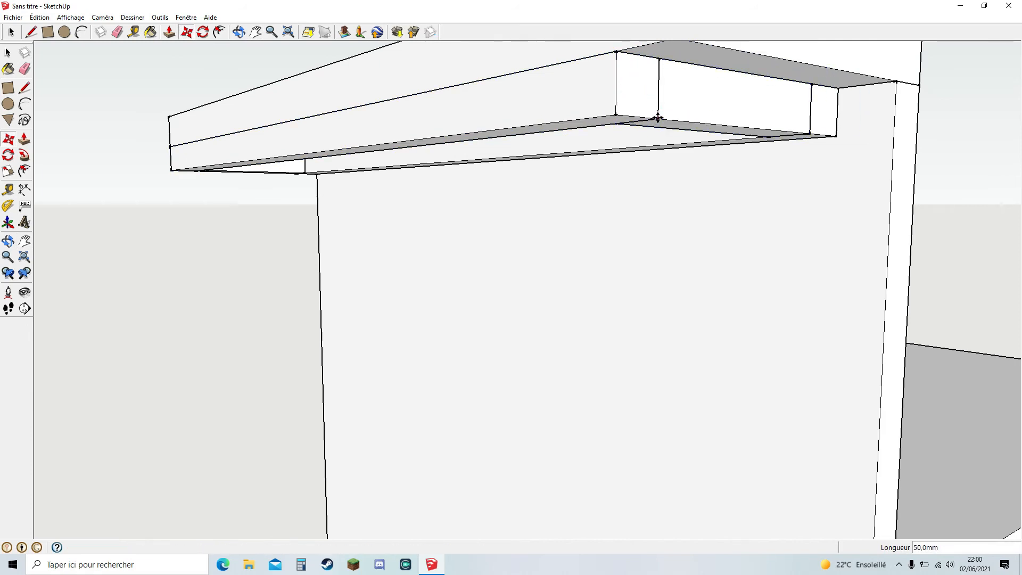
click(259, 30)
scroll(568, 196, down, 5)
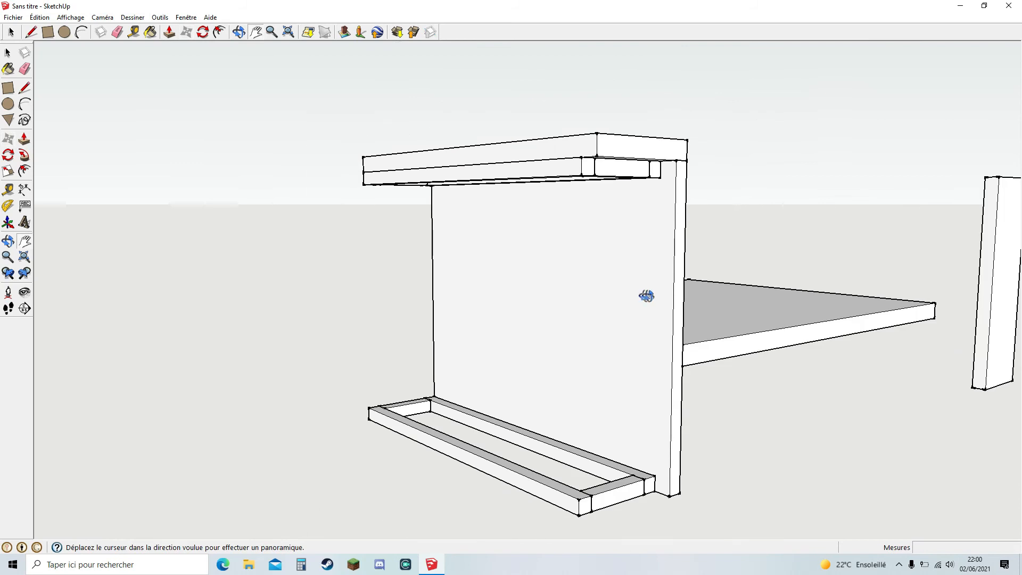
Step: Examine the battens and crosspieces beneath the top board and at the base from several sides
middle_drag(647, 295, 873, 255)
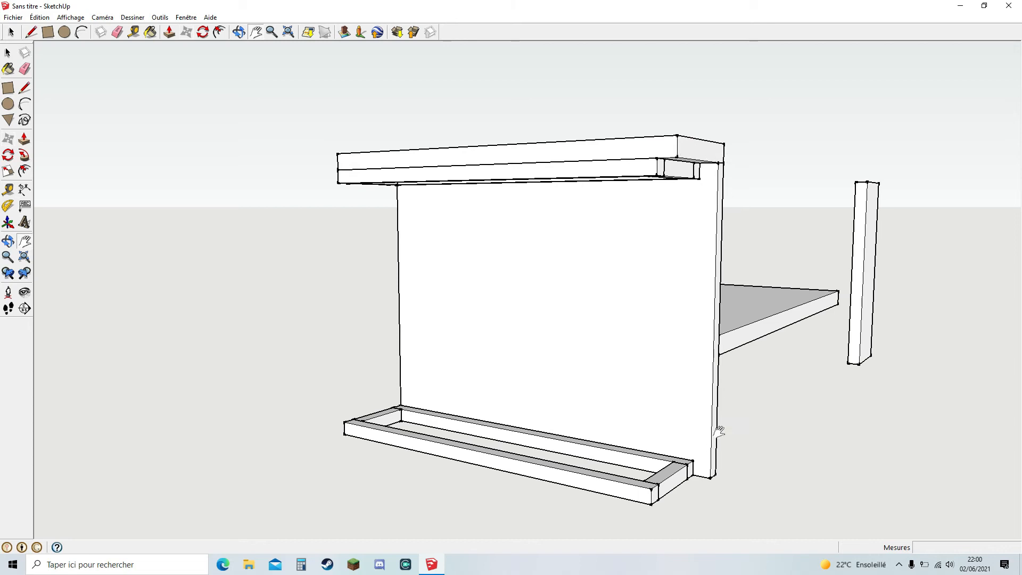
middle_drag(796, 391, 330, 223)
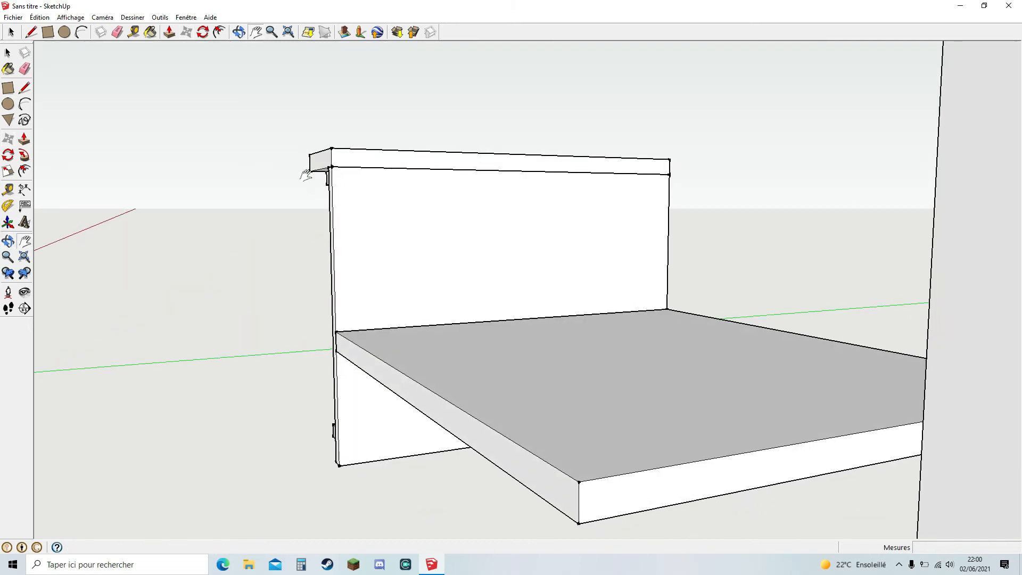
middle_drag(327, 432, 697, 121)
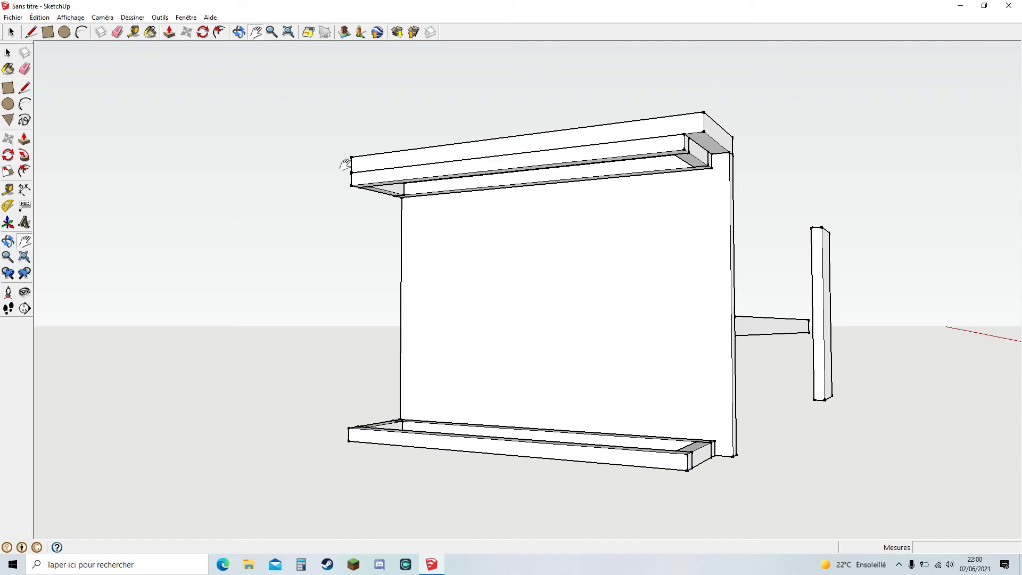
right_click(716, 459)
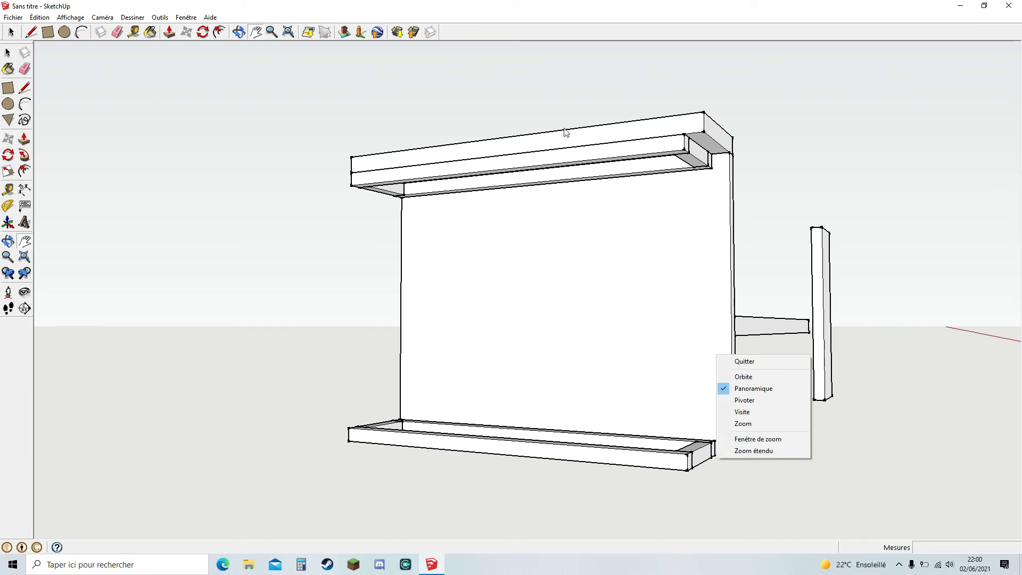
click(467, 4)
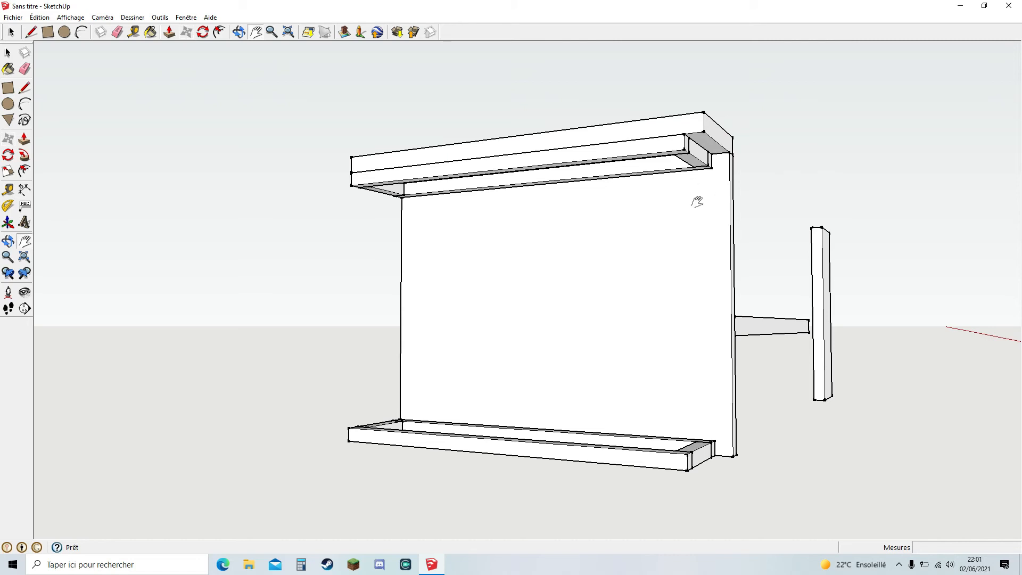
scroll(621, 247, up, 10)
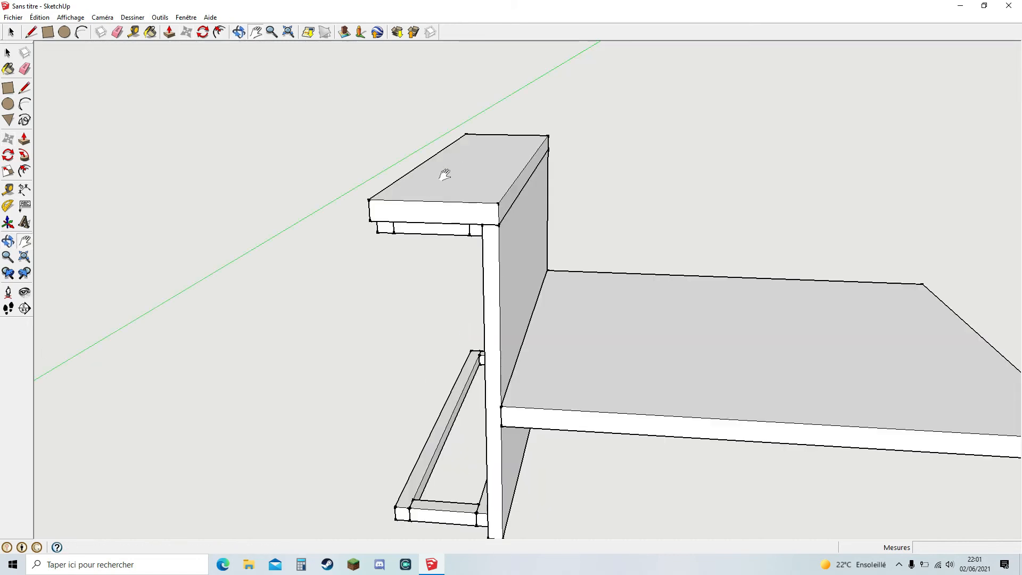
middle_drag(479, 299, 805, 253)
middle_drag(677, 276, 666, 351)
click(256, 33)
drag(364, 251, 590, 222)
scroll(533, 216, down, 5)
middle_drag(512, 266, 731, 304)
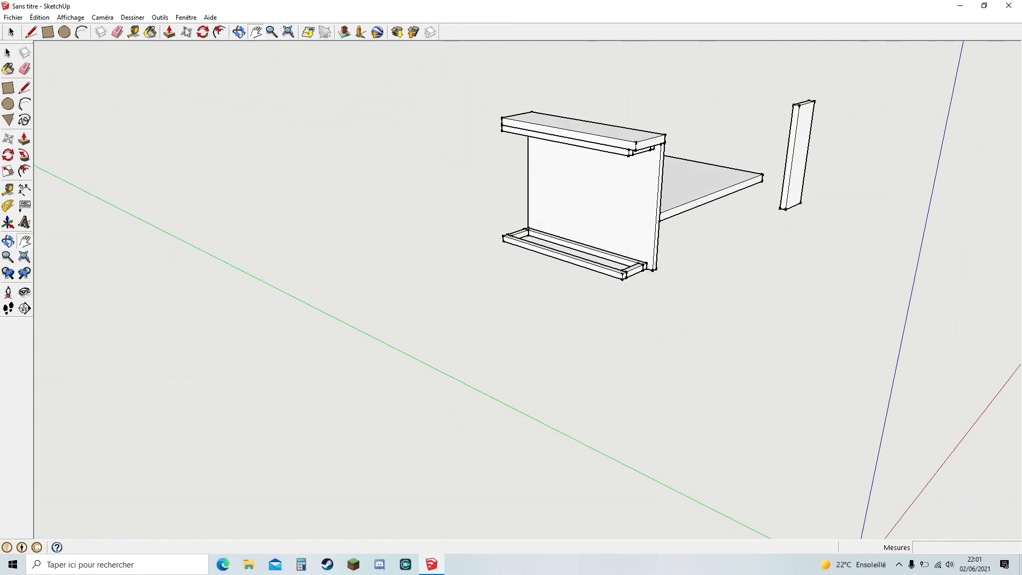
Step: Draw a 40 by 40 mm square on the ground in front of the base frame
click(48, 32)
click(557, 311)
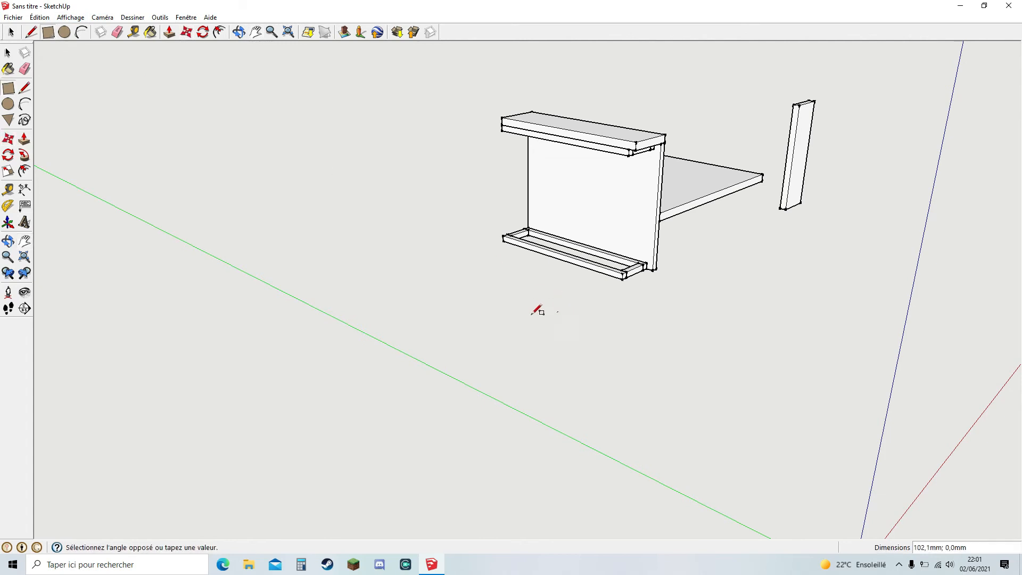
scroll(560, 320, up, 2)
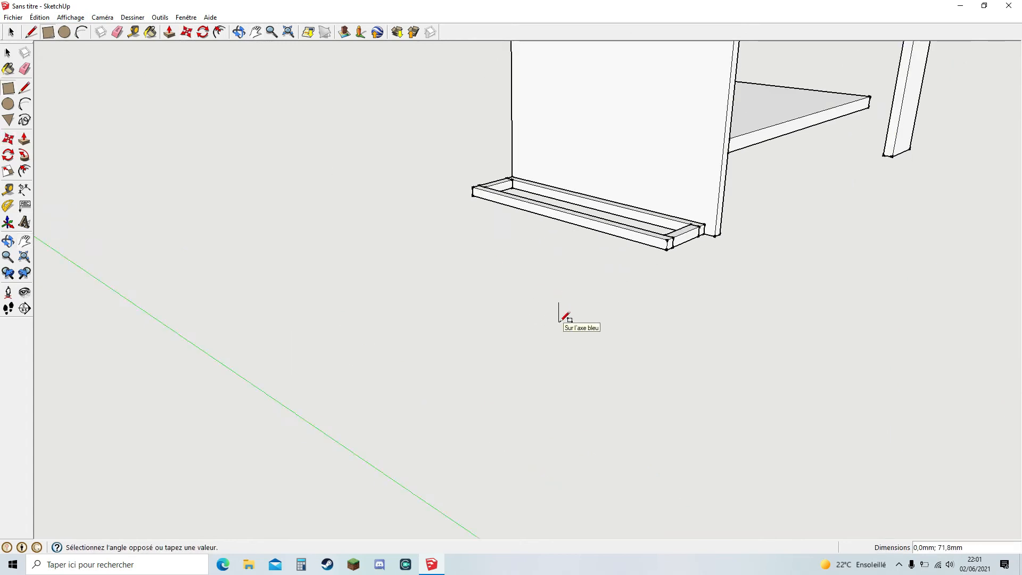
scroll(559, 321, up, 3)
click(557, 264)
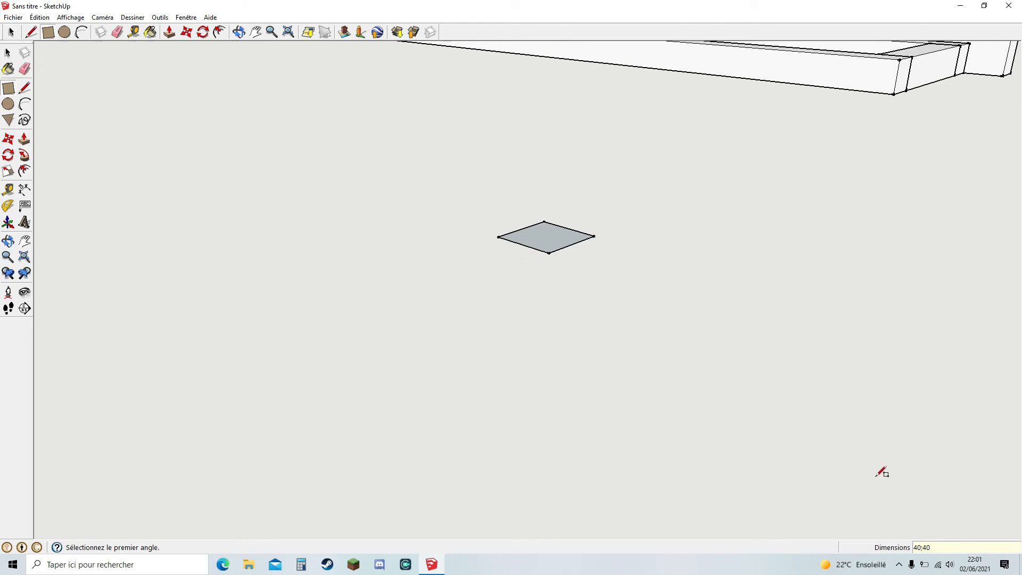
scroll(579, 367, down, 3)
middle_drag(580, 367, 544, 384)
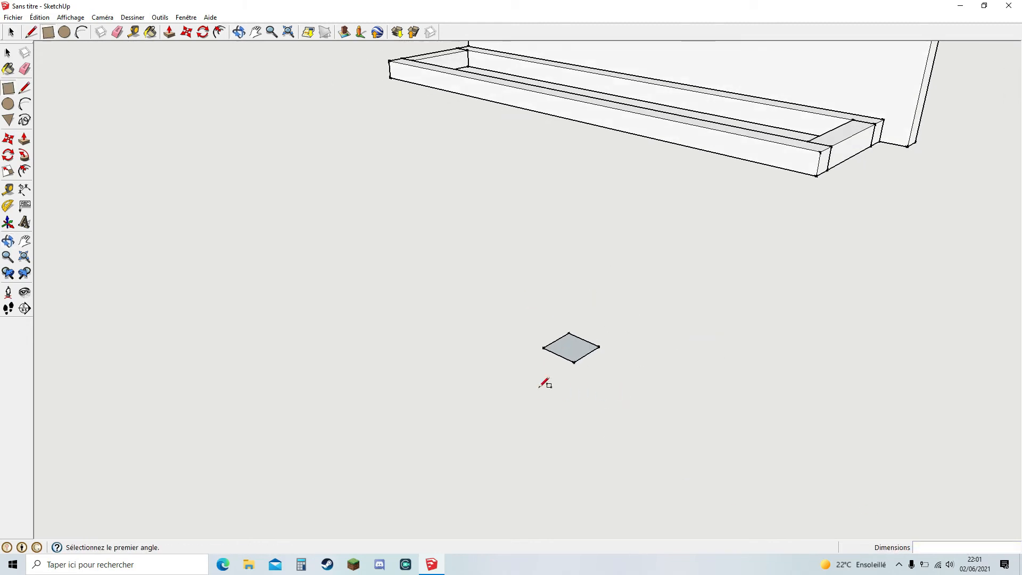
Step: Measure the vertical distance from the underside of the upper frame to the top of the base frame
click(169, 32)
key(space)
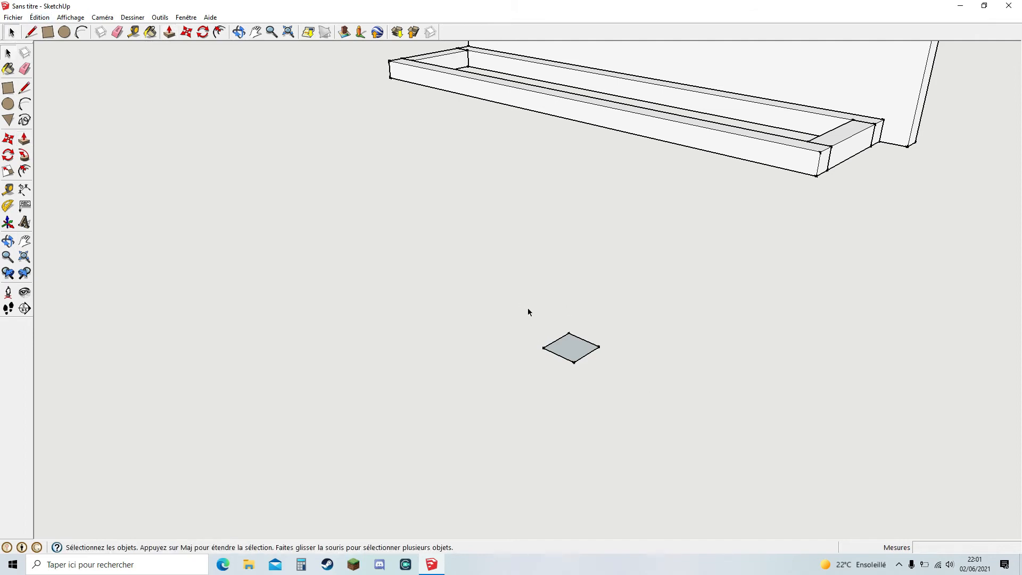
click(168, 33)
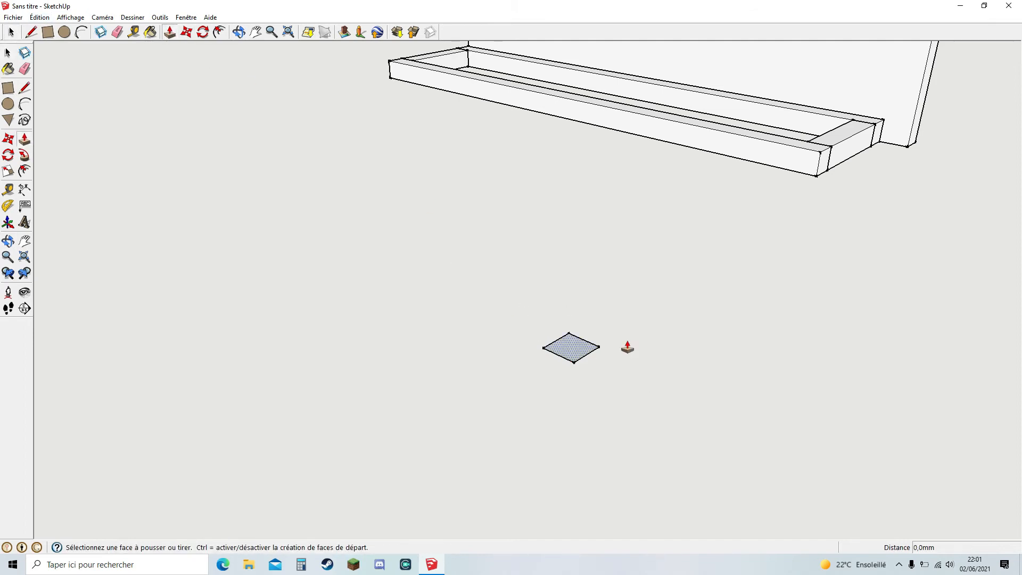
click(255, 32)
drag(631, 327, 564, 433)
middle_drag(564, 433, 661, 262)
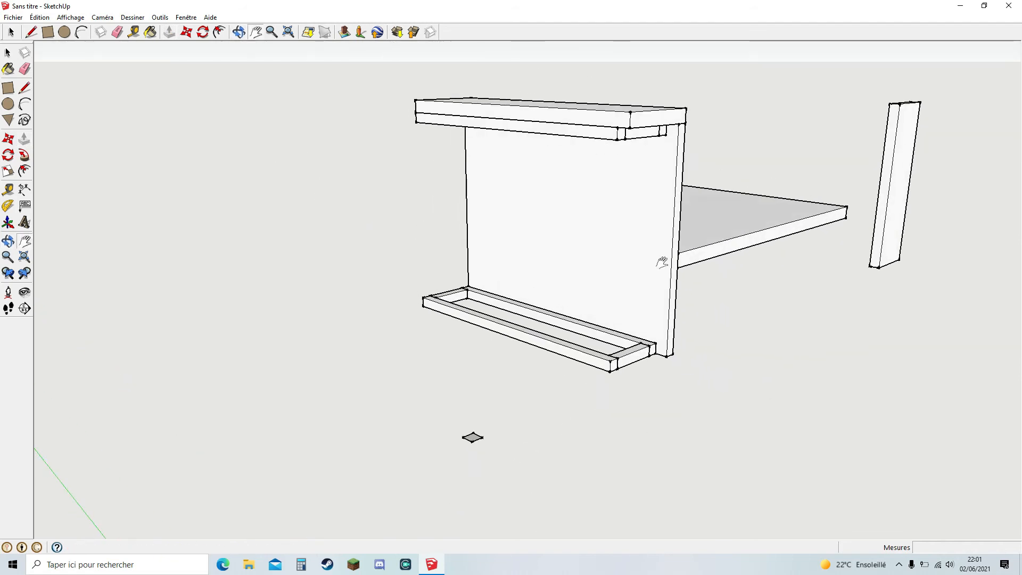
click(133, 32)
click(617, 132)
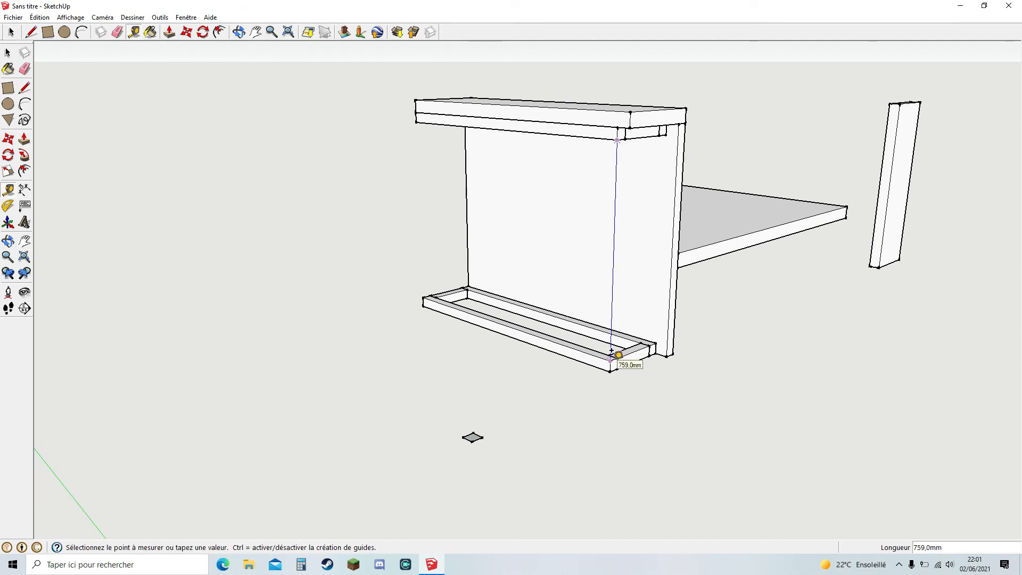
click(618, 354)
Step: Extrude the small square upward 759 mm with Push/Pull to form a post
key(p)
click(472, 437)
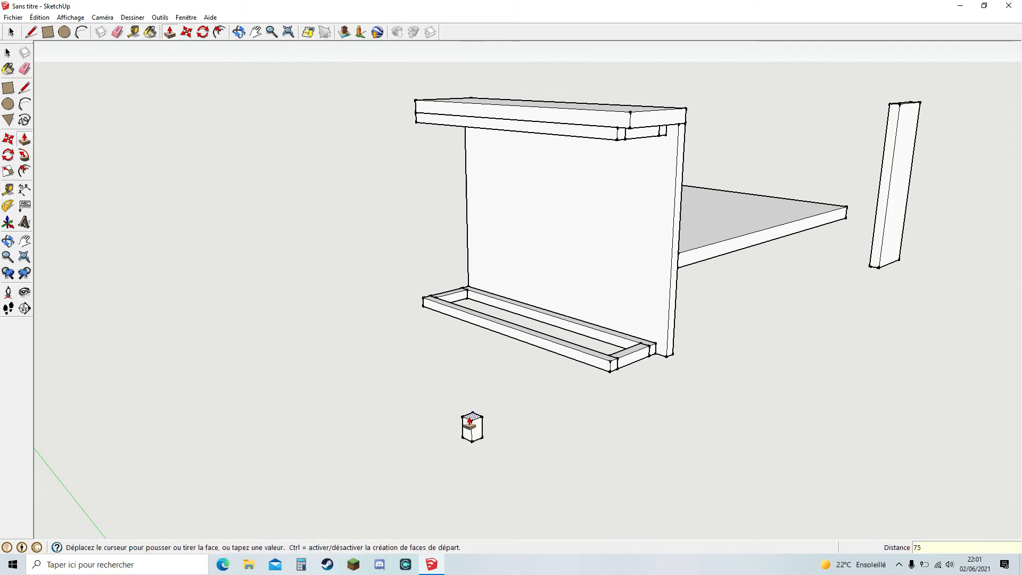
key(Return)
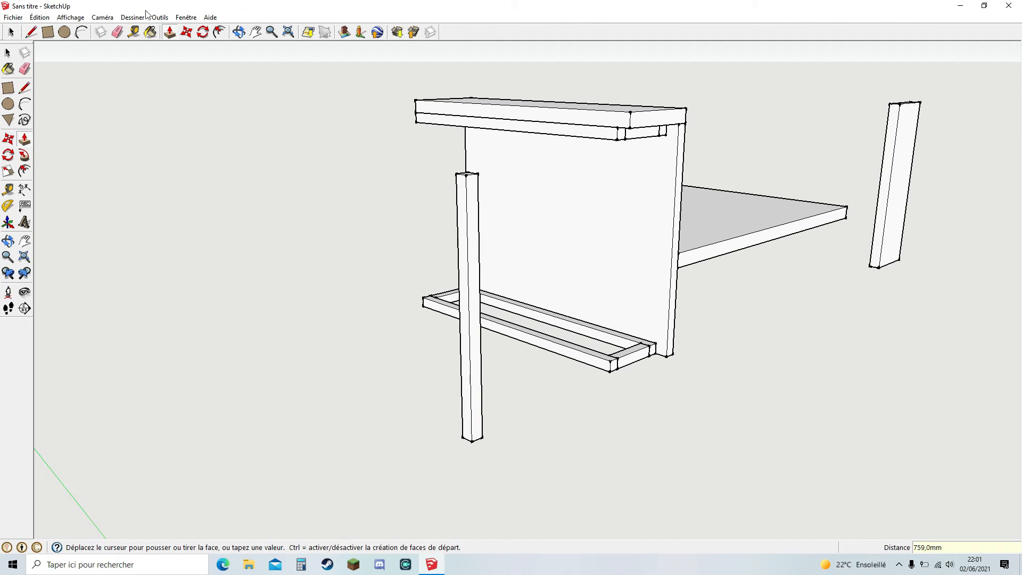
Step: Select the whole post and turn it into a component with the default settings
middle_drag(645, 291, 450, 303)
click(11, 32)
drag(205, 101, 373, 415)
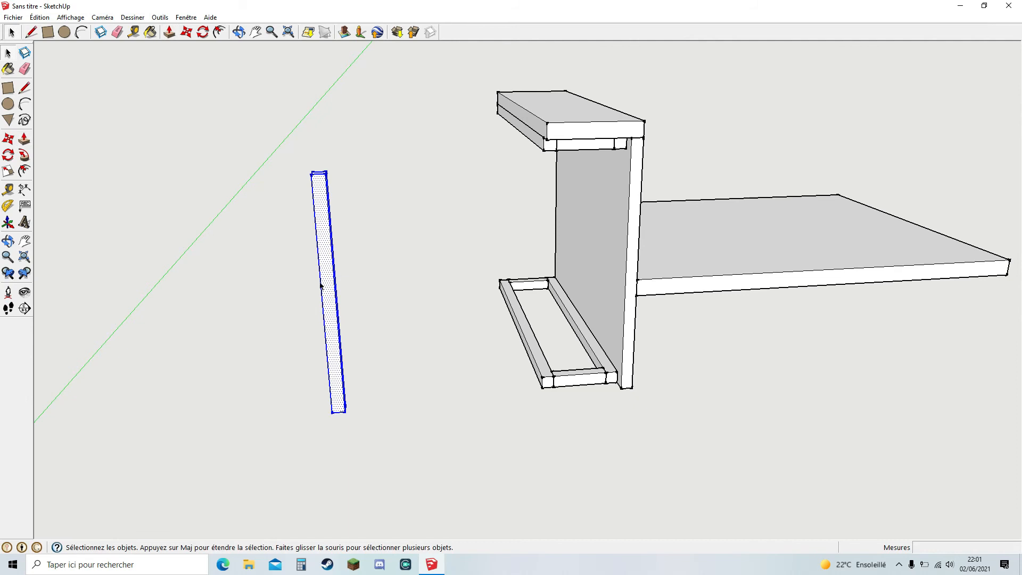
right_click(328, 281)
click(389, 365)
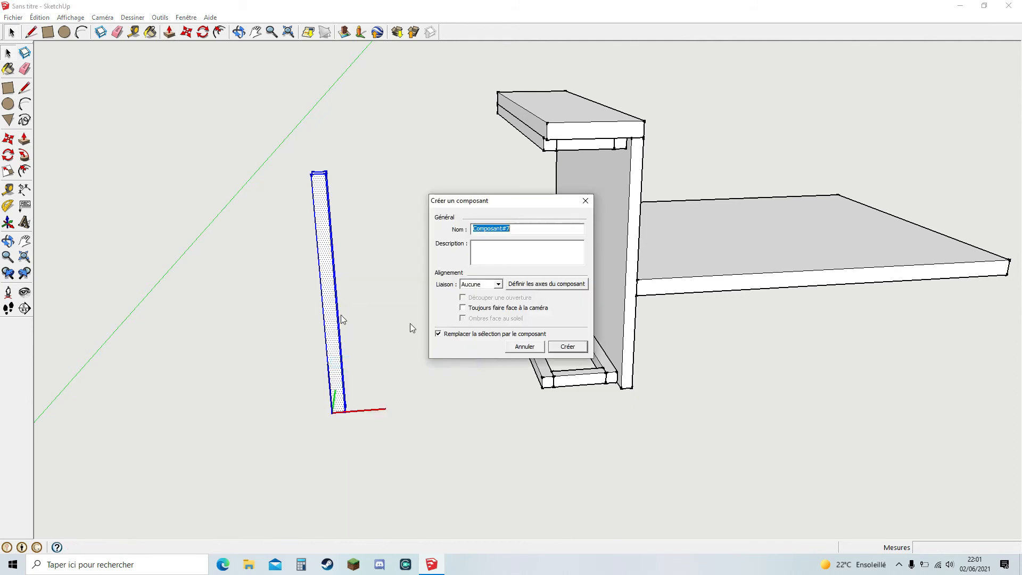
click(568, 346)
Step: Paste seven copies of the post component on the free ground beside the original
middle_drag(258, 319, 355, 295)
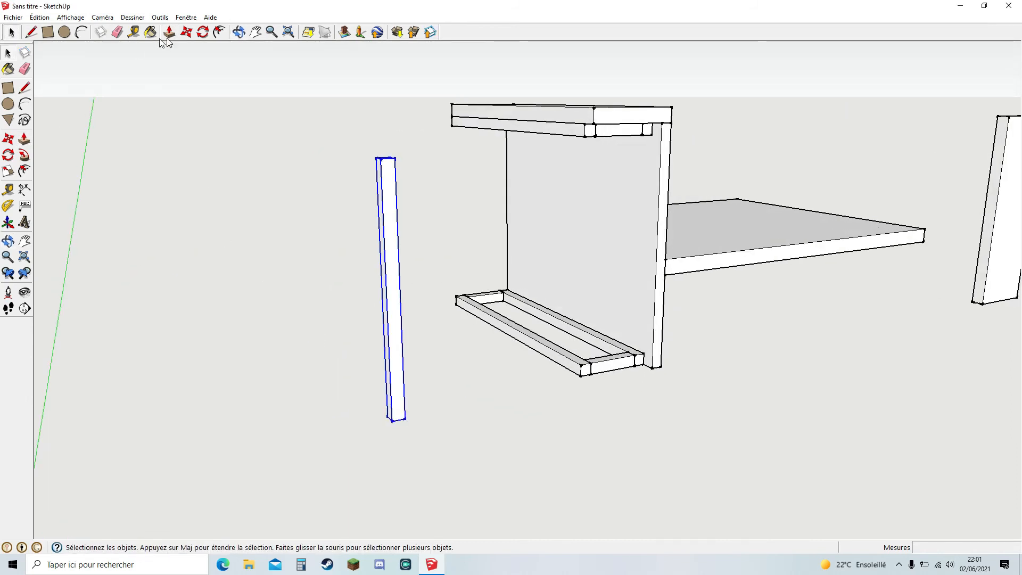
click(186, 31)
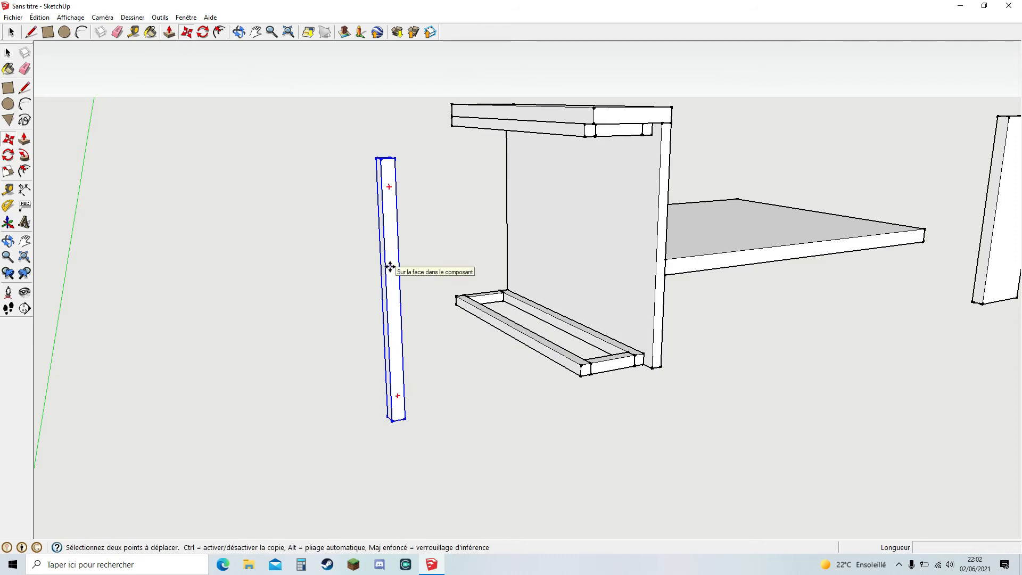
middle_drag(272, 310, 271, 309)
click(266, 306)
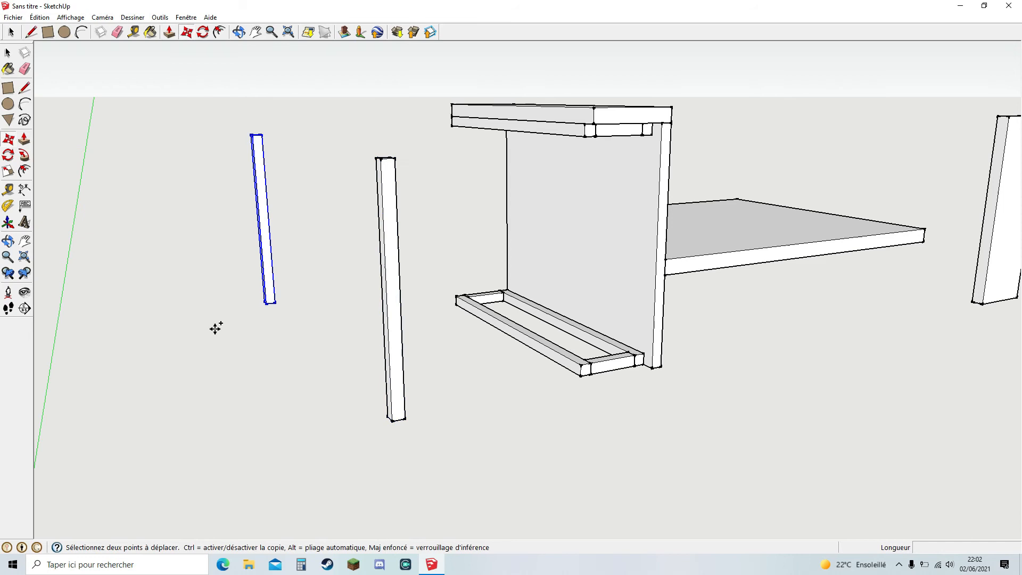
key(ctrl+v)
click(228, 315)
key(ctrl+v)
click(287, 377)
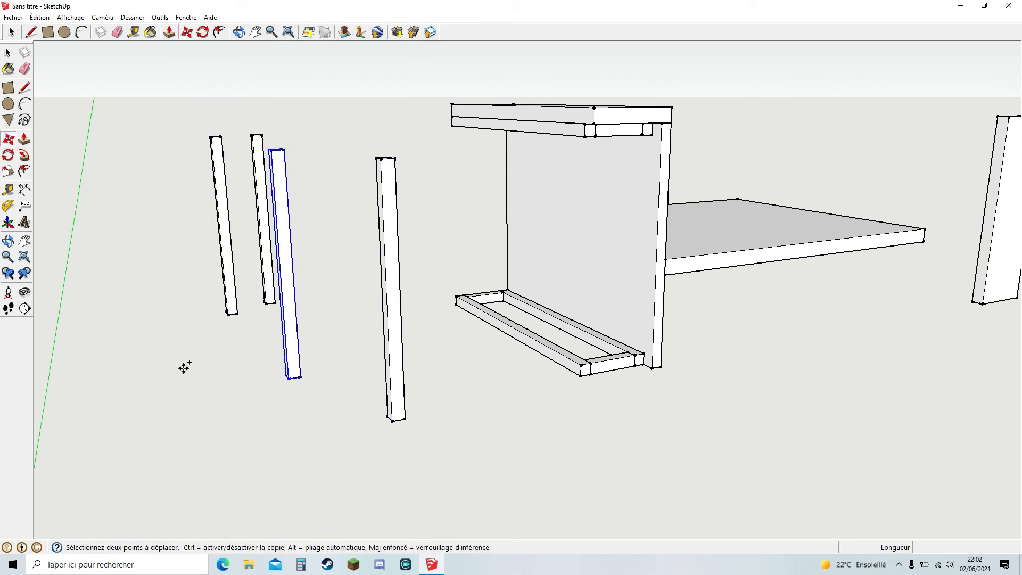
key(ctrl+v)
click(191, 367)
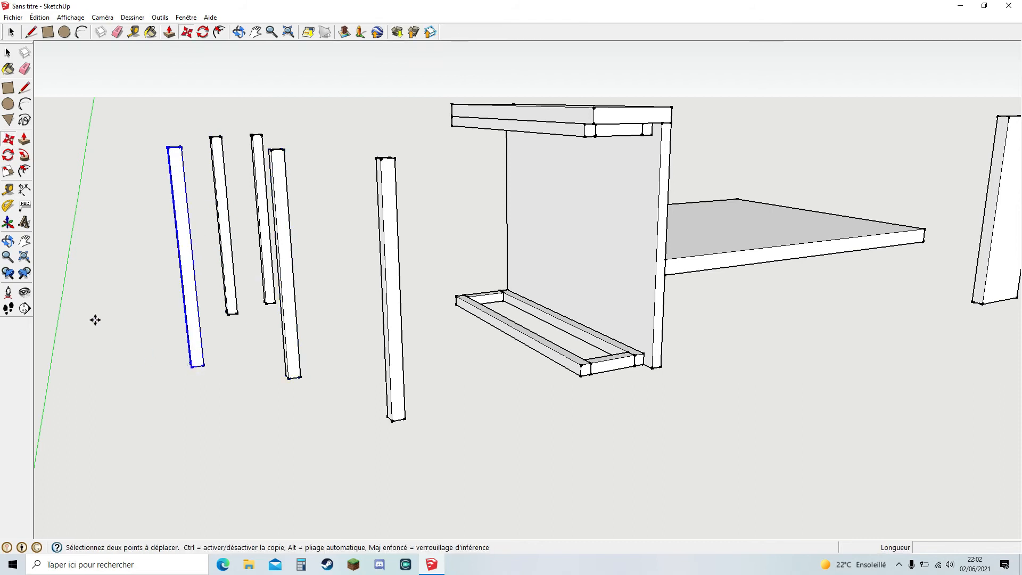
key(ctrl+v)
click(153, 326)
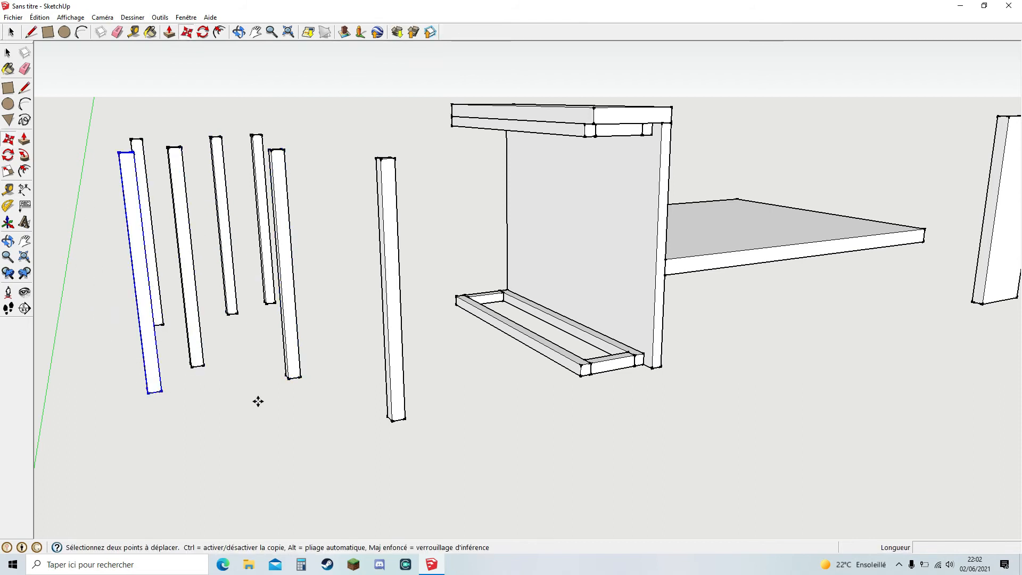
middle_drag(258, 402, 381, 445)
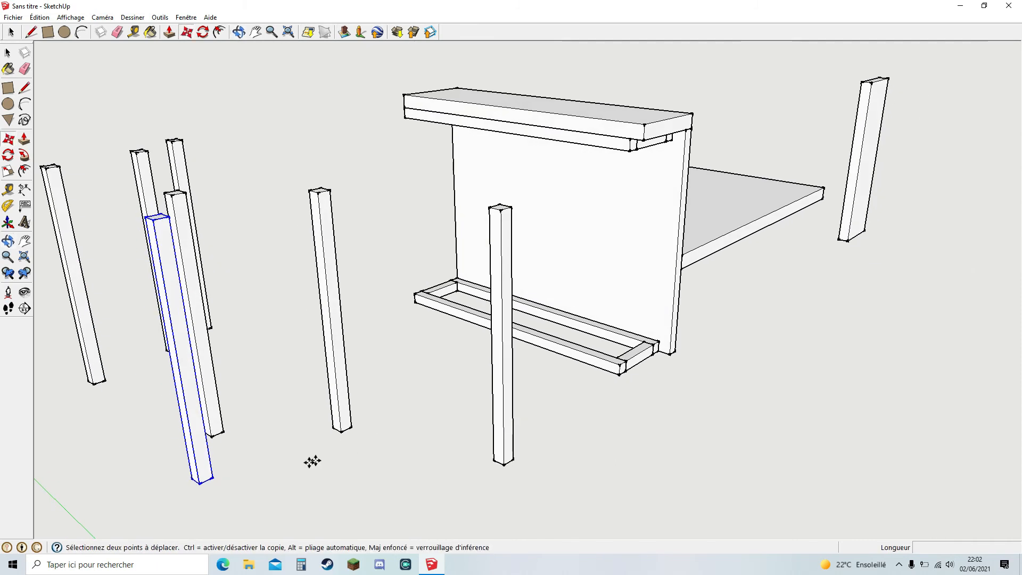
key(ctrl+v)
click(349, 495)
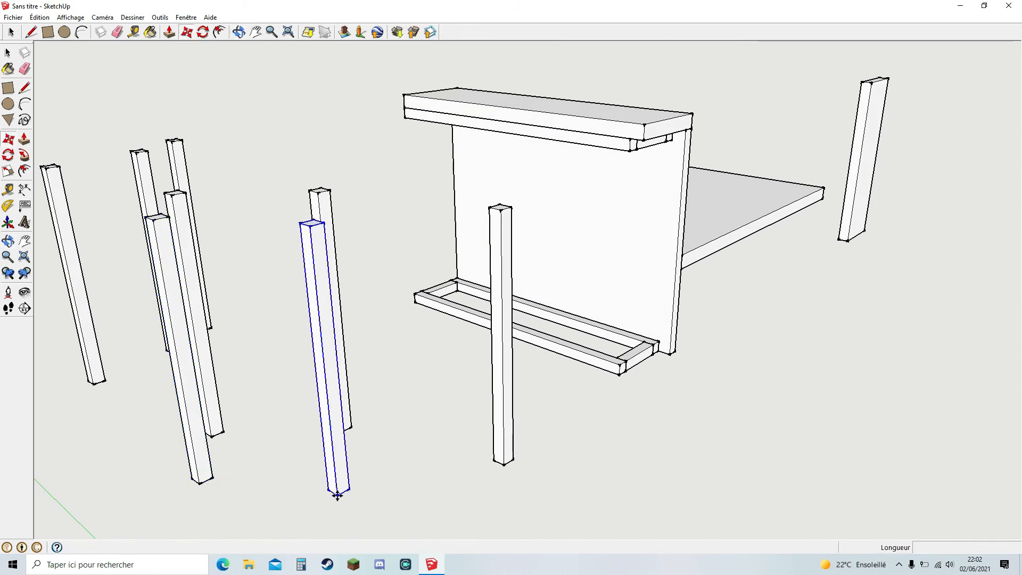
Step: Move the last pasted post close to the open end of the frames, near the upright panel's edge
click(256, 32)
middle_drag(362, 320, 319, 298)
click(187, 32)
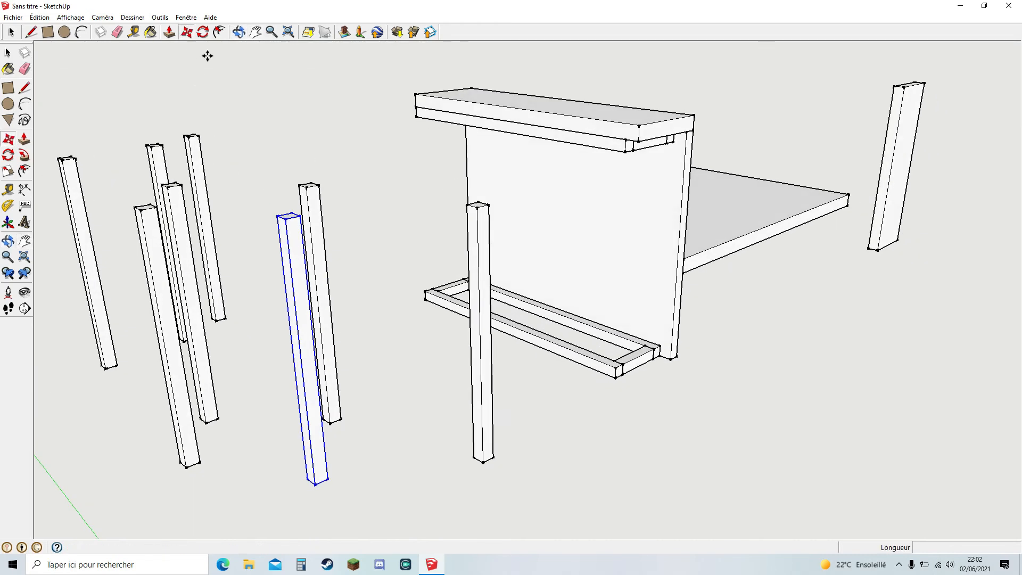
click(303, 373)
click(453, 215)
Step: Move the post by its bottom corner onto the top outer corner of the base batten against the upright panel
middle_drag(286, 242, 462, 249)
scroll(333, 341, up, 4)
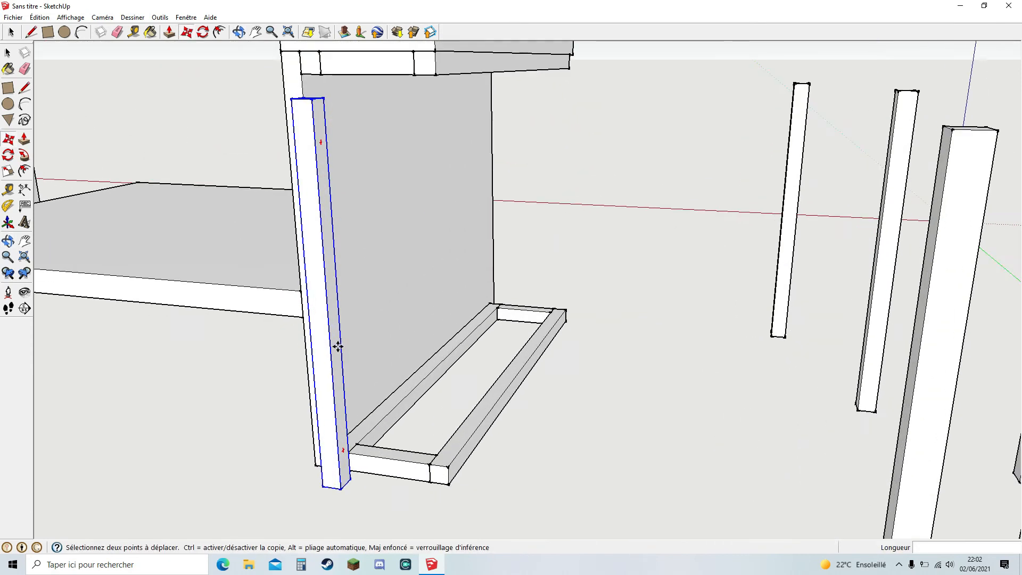
click(324, 511)
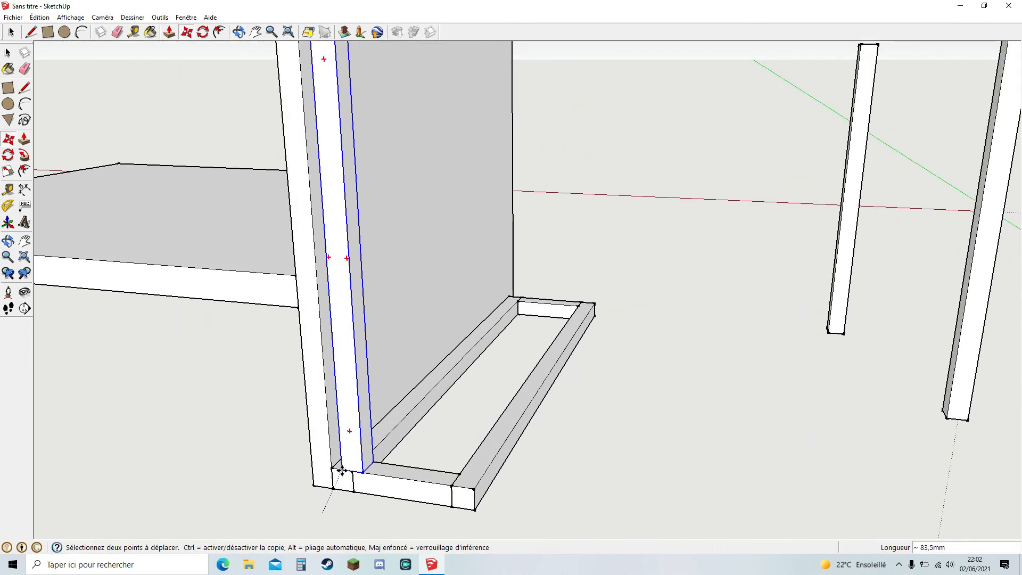
click(333, 469)
Step: Check the placed post's fit at the base frame and under the upper frame, and clear the selection
middle_drag(401, 500, 334, 422)
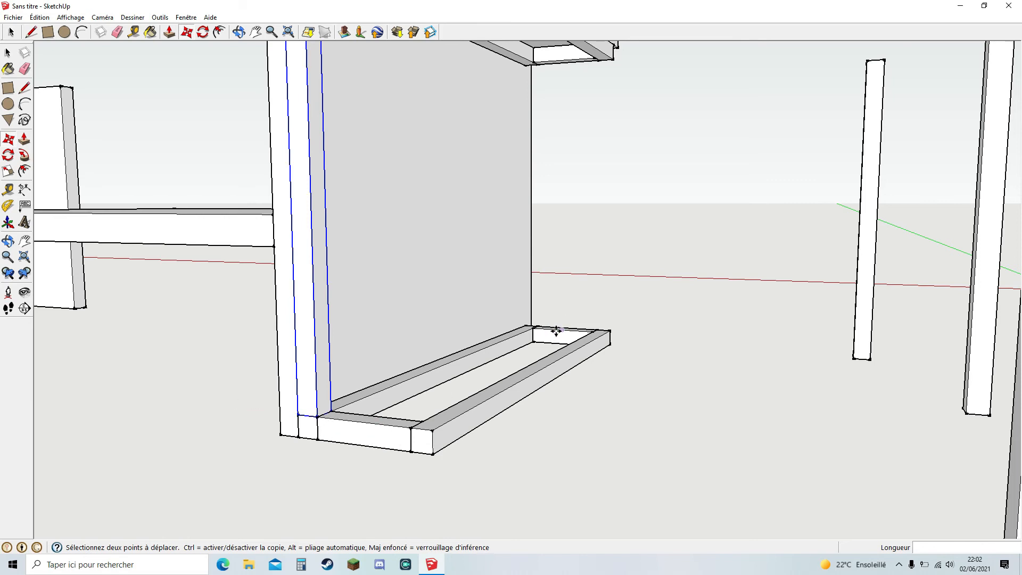
middle_drag(591, 157, 456, 446)
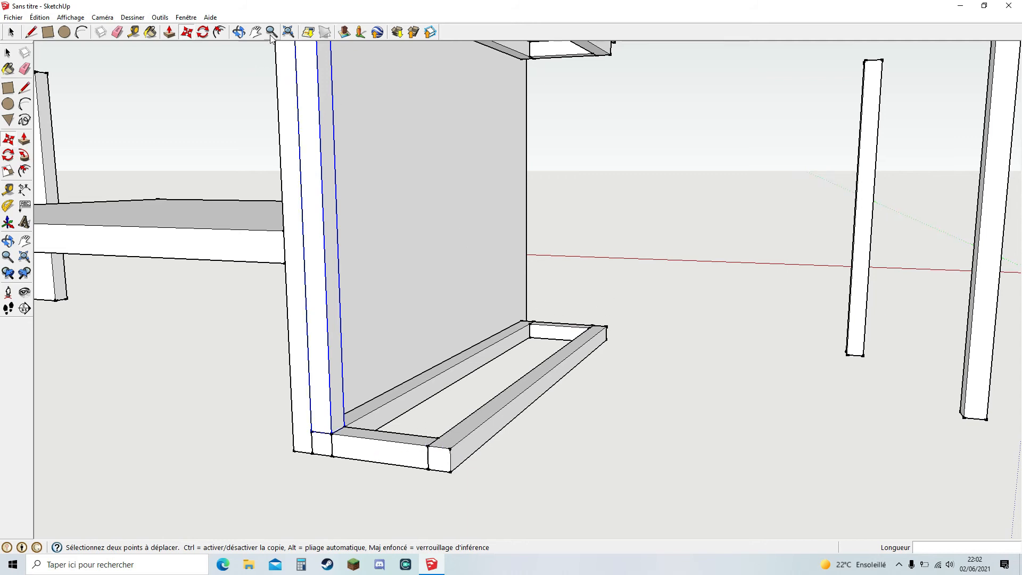
key(h)
drag(374, 96, 406, 200)
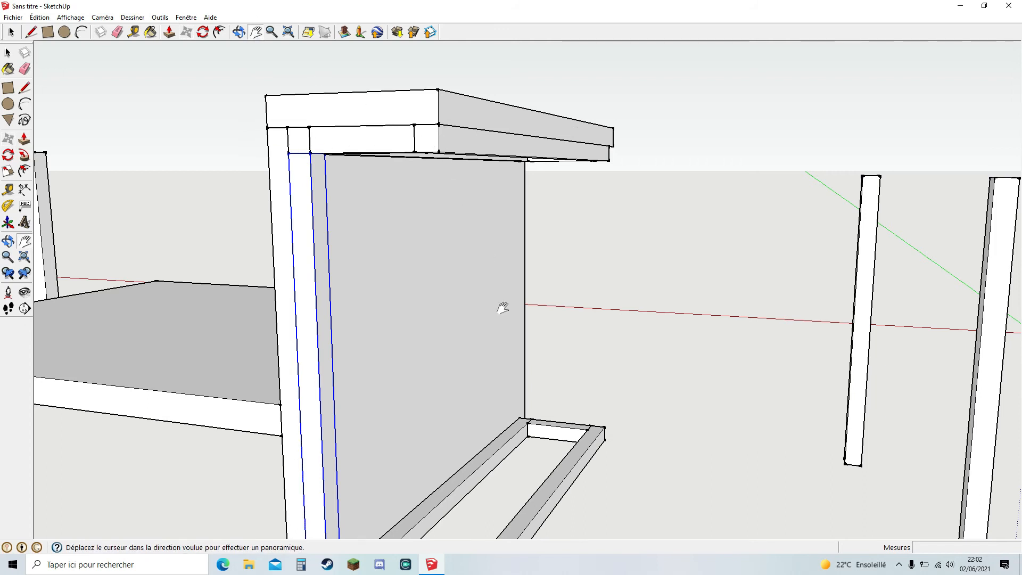
drag(502, 307, 475, 198)
middle_drag(583, 275, 572, 308)
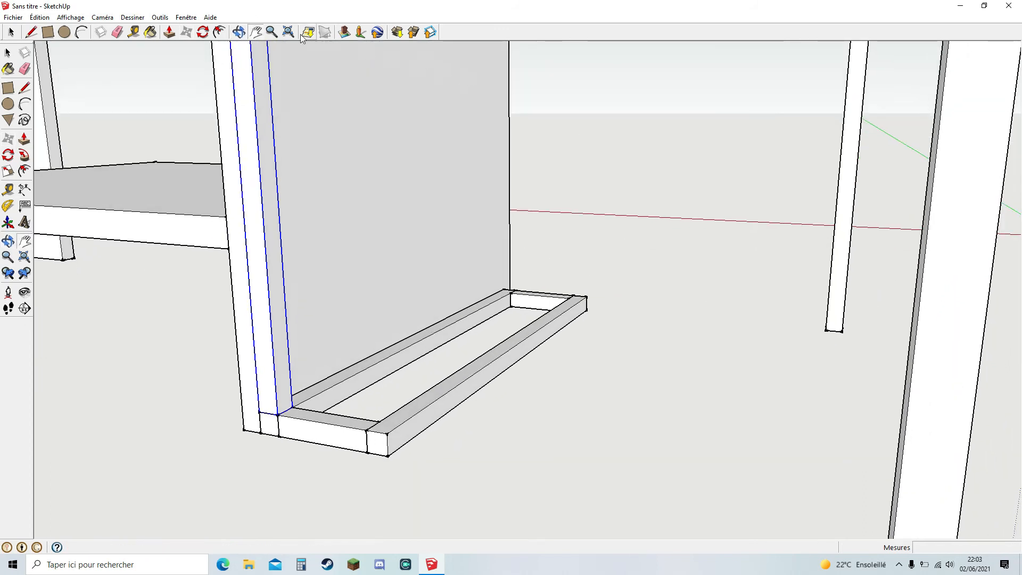
click(12, 32)
click(73, 271)
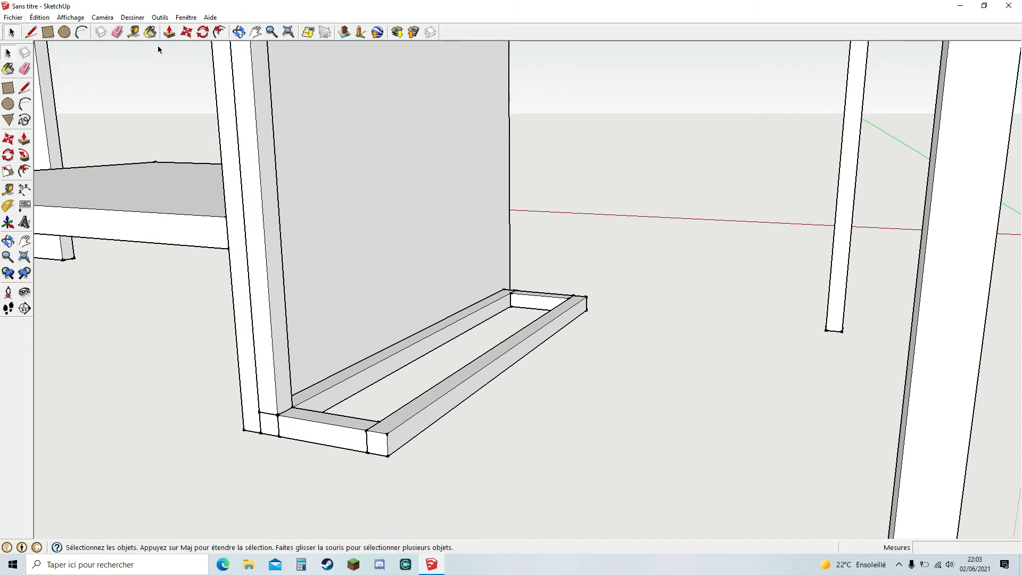
Step: Move a loose post by its bottom corner onto the front outer corner of the base frame, beside the post already standing at that end
click(186, 32)
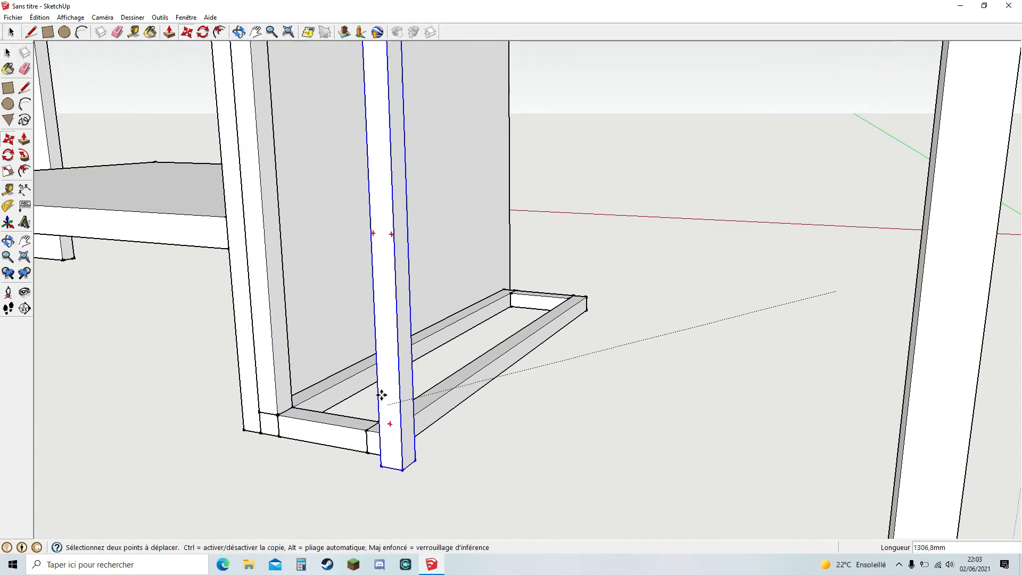
click(323, 416)
click(335, 465)
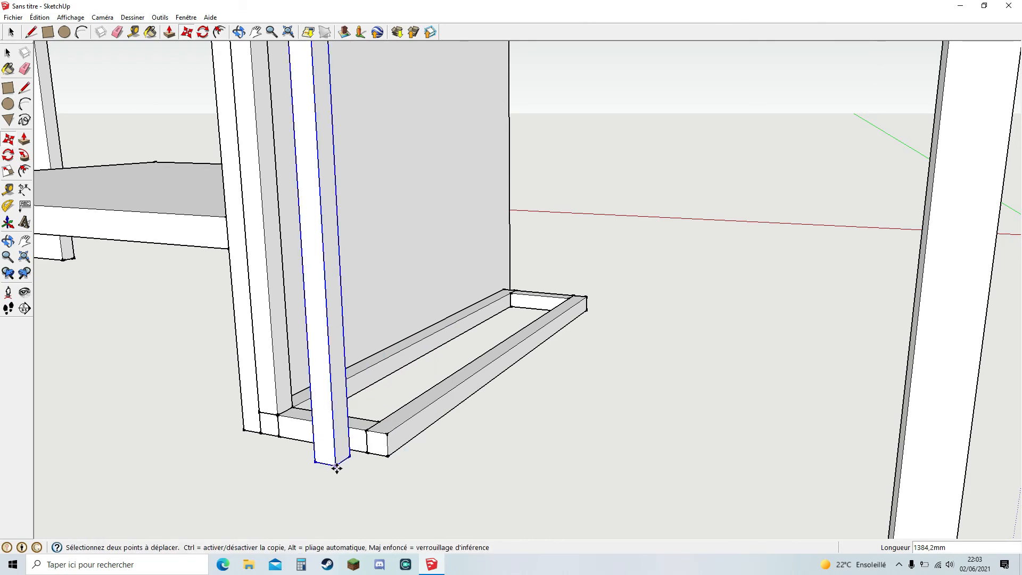
click(387, 433)
Step: Move another loose post onto the base frame's opposite end, at the batten corner against the upright panel
middle_drag(685, 384, 458, 346)
scroll(447, 345, down, 4)
click(195, 375)
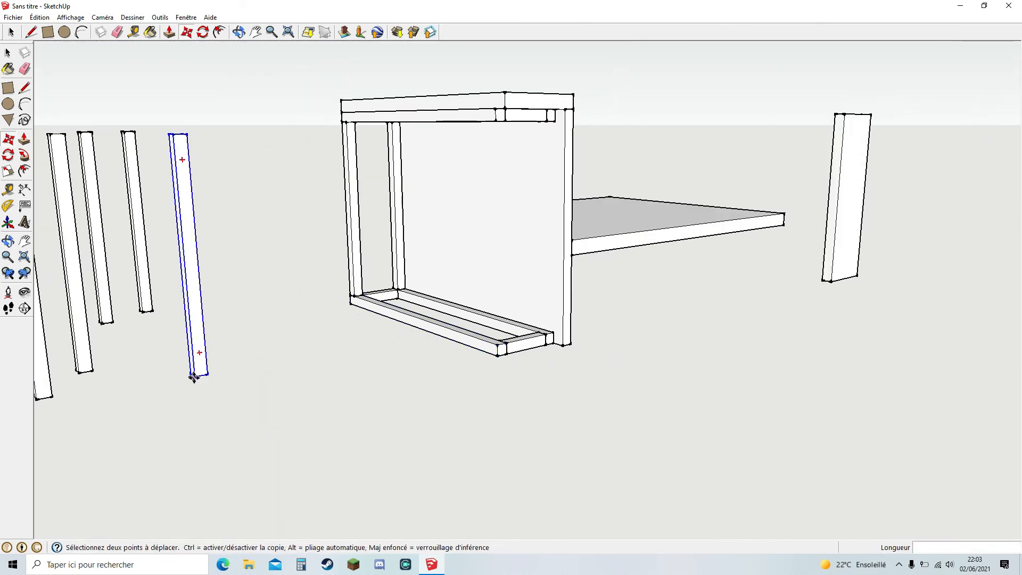
click(545, 338)
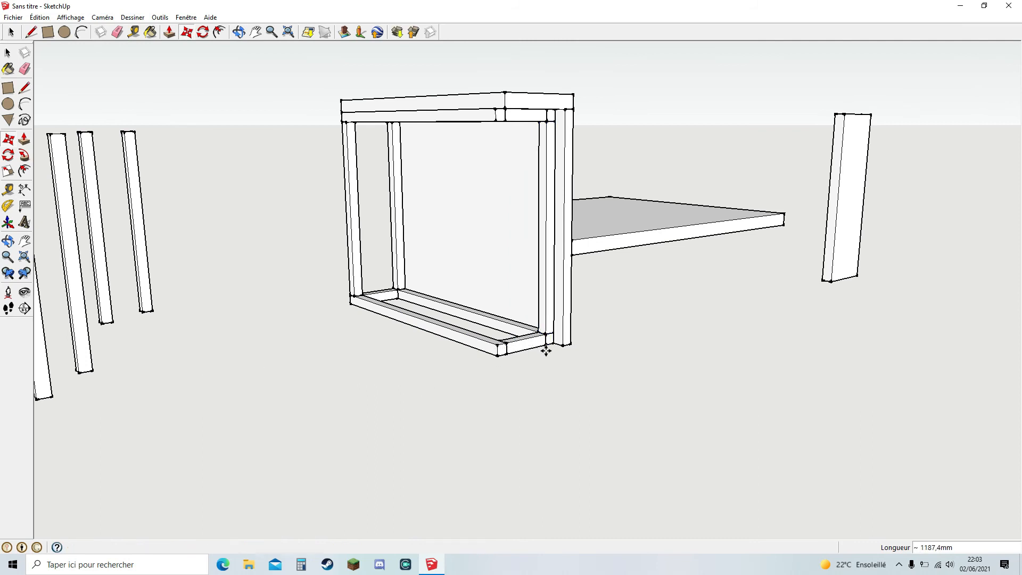
scroll(545, 346, up, 5)
scroll(538, 296, down, 2)
scroll(281, 293, down, 5)
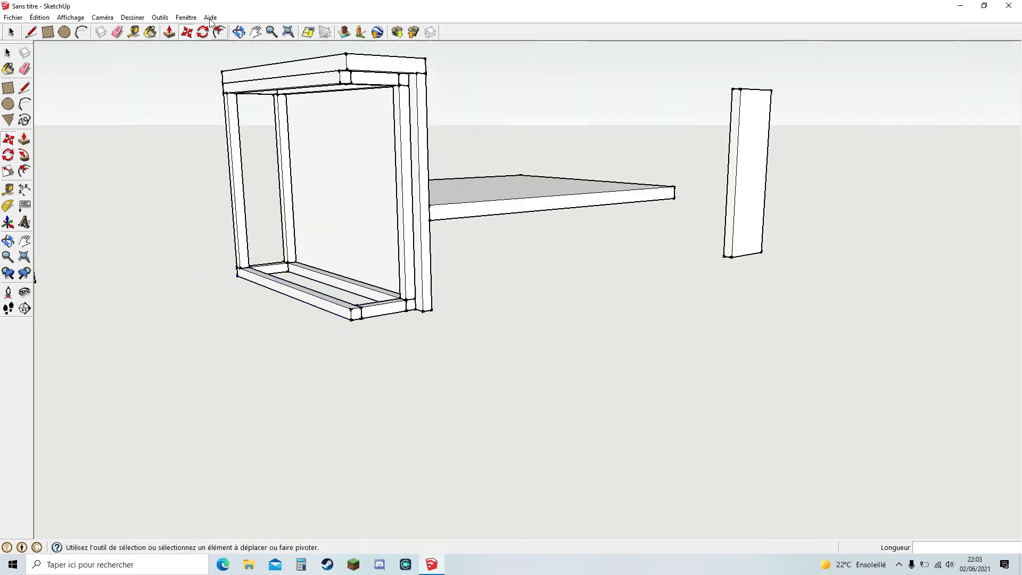
Step: Move a loose post by its bottom corner onto the base frame's remaining front outer corner
key(h)
drag(164, 178, 297, 241)
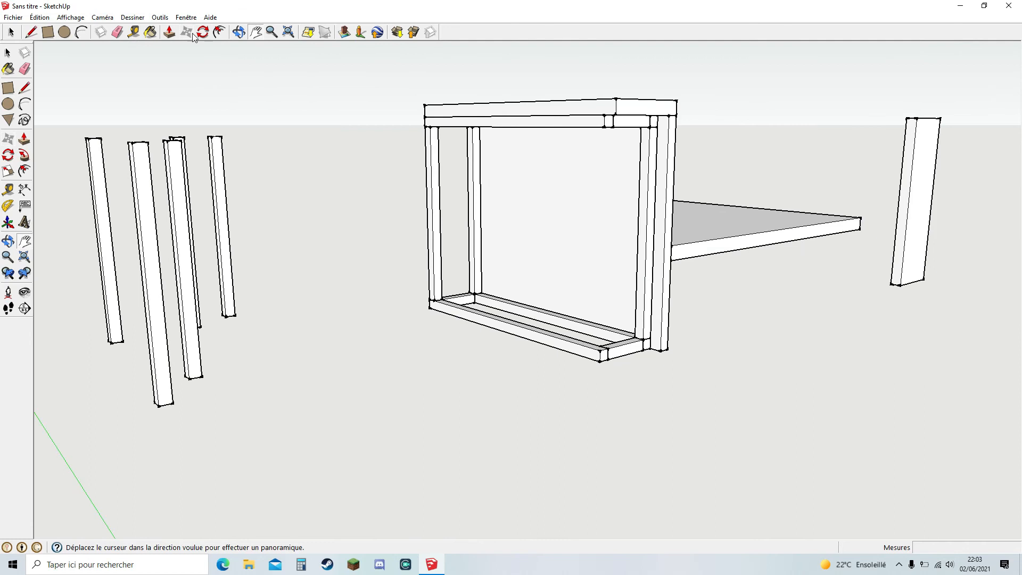
key(m)
click(157, 408)
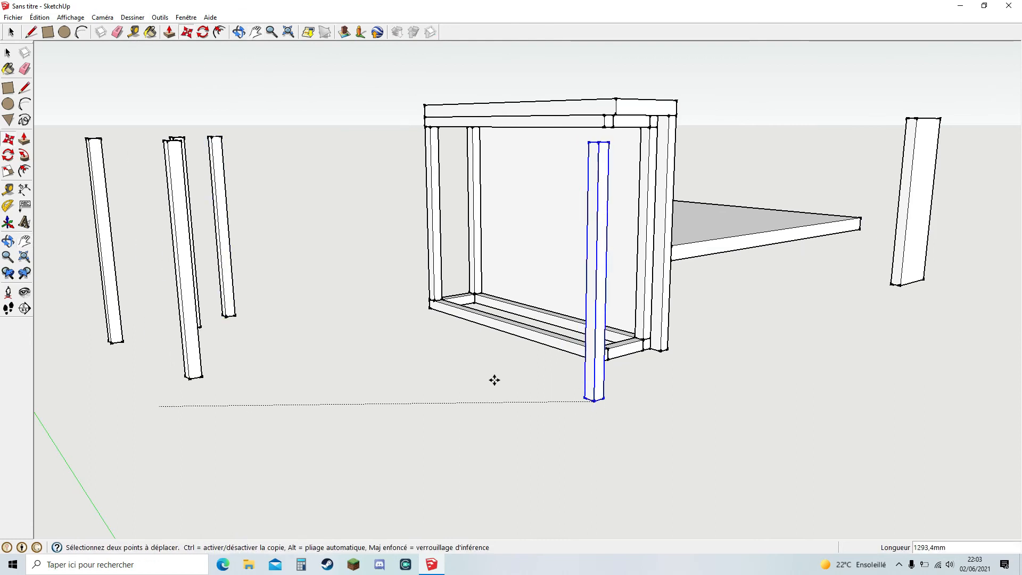
click(599, 355)
Step: Measure the clear distance between the two front posts along the base batten and have the calculator ready beside the model
middle_drag(506, 403, 509, 359)
scroll(532, 348, up, 5)
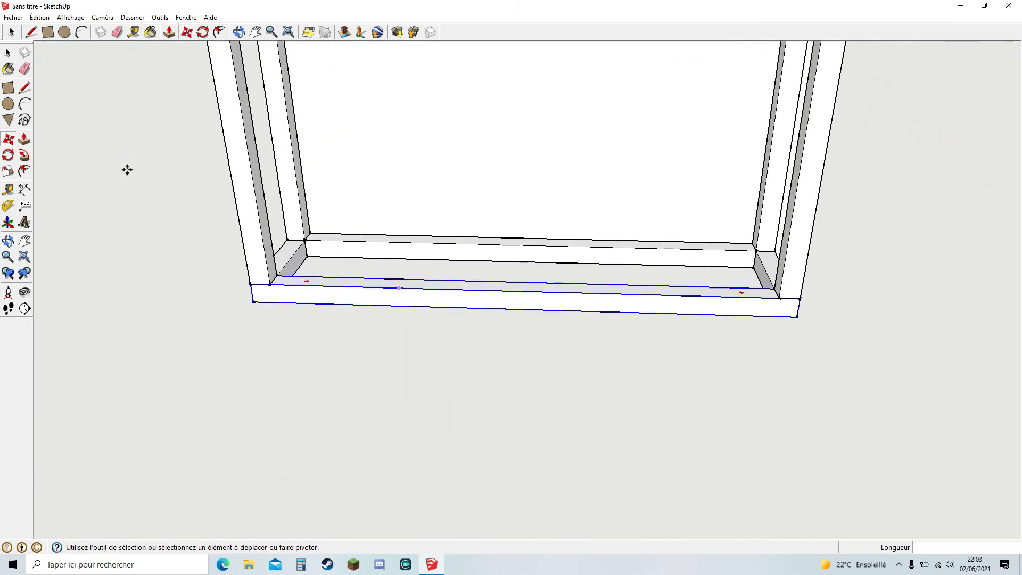
click(134, 33)
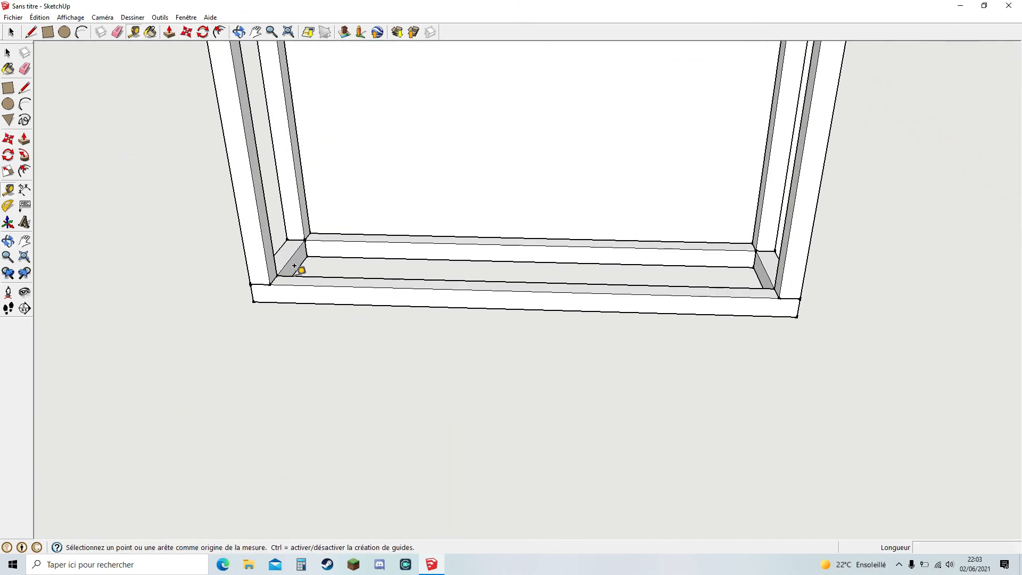
click(271, 284)
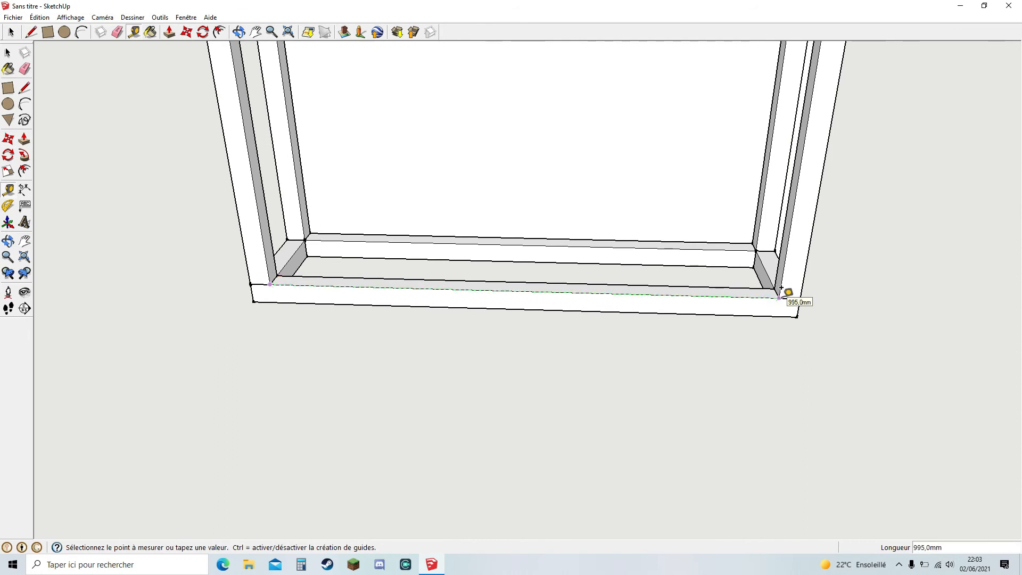
click(781, 288)
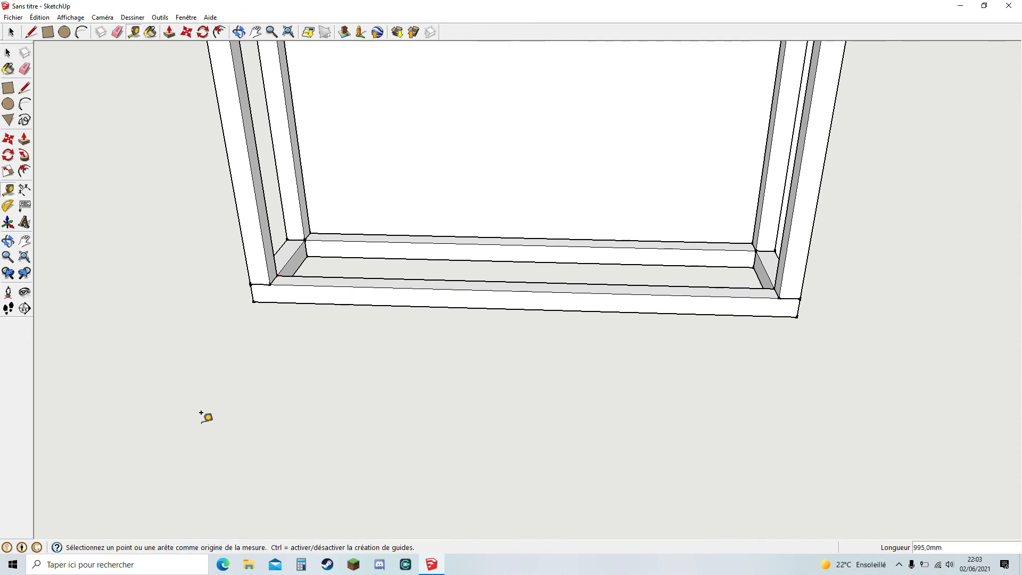
click(301, 565)
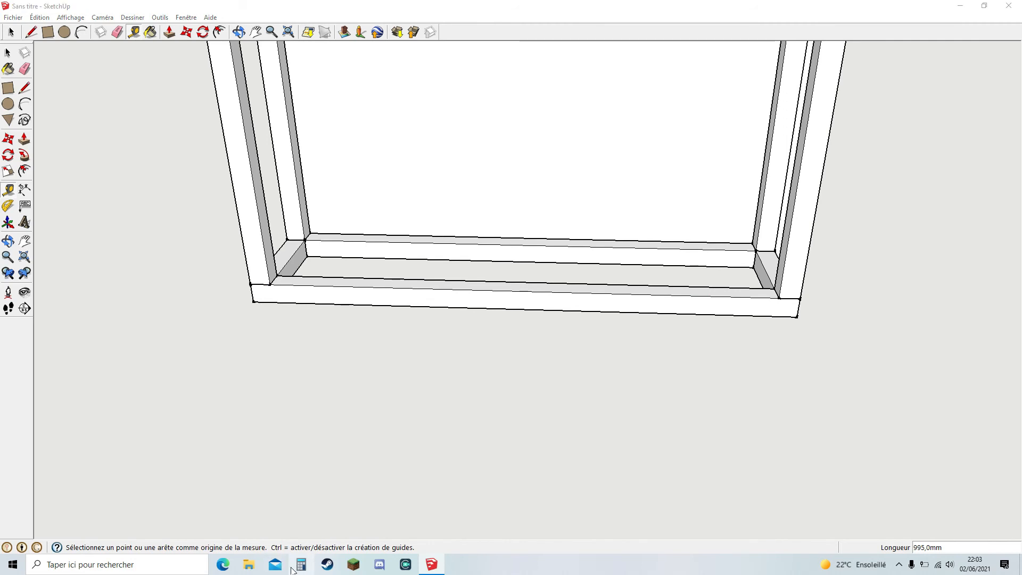
drag(356, 170, 842, 174)
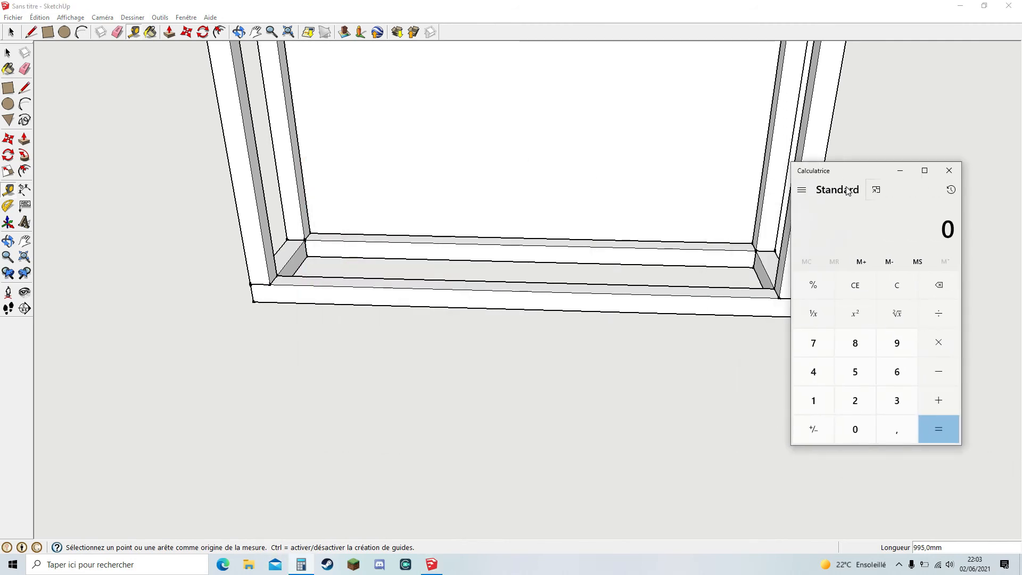
double_click(852, 172)
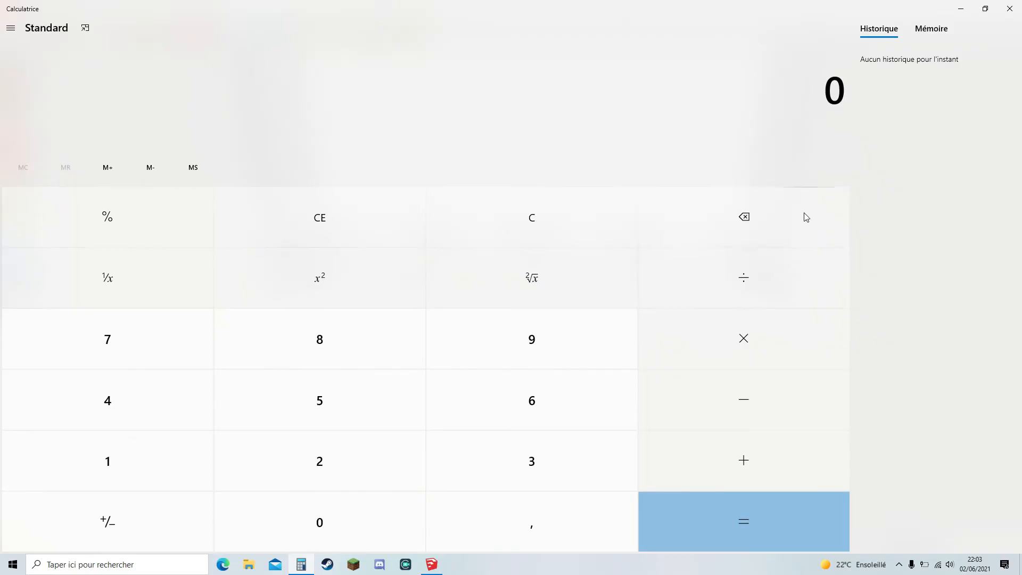
drag(643, 4, 917, 188)
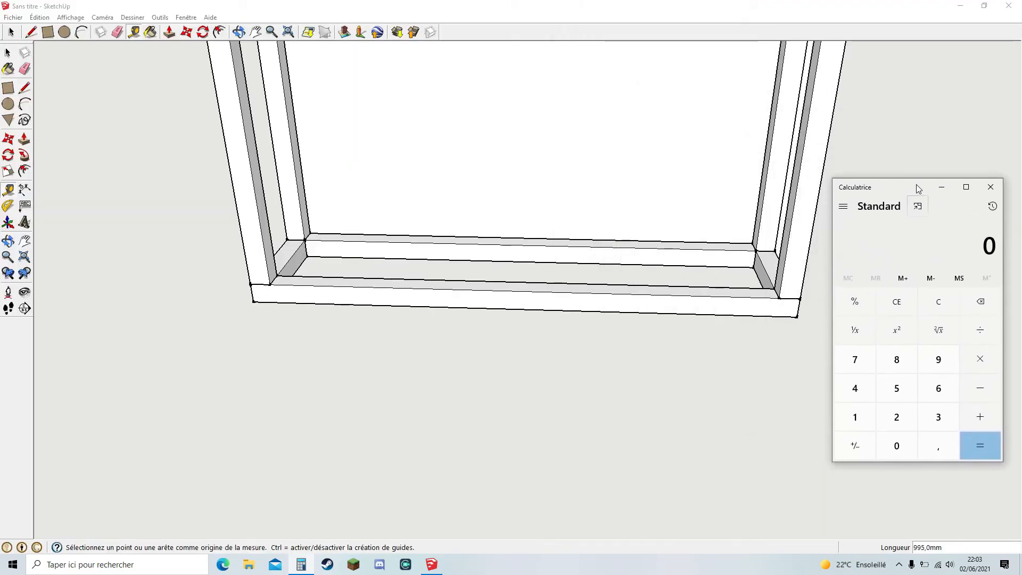
click(138, 34)
click(271, 274)
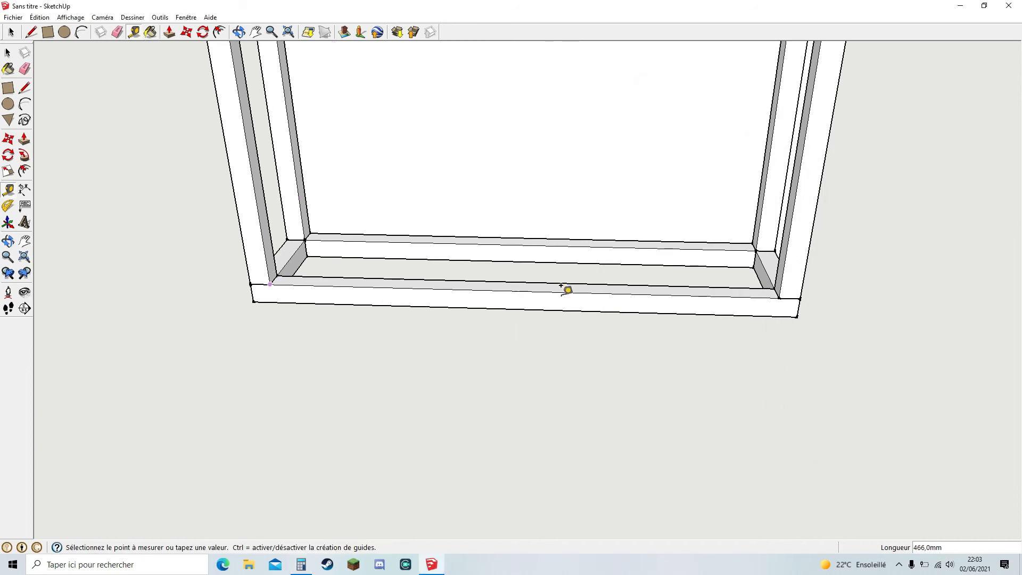
click(779, 298)
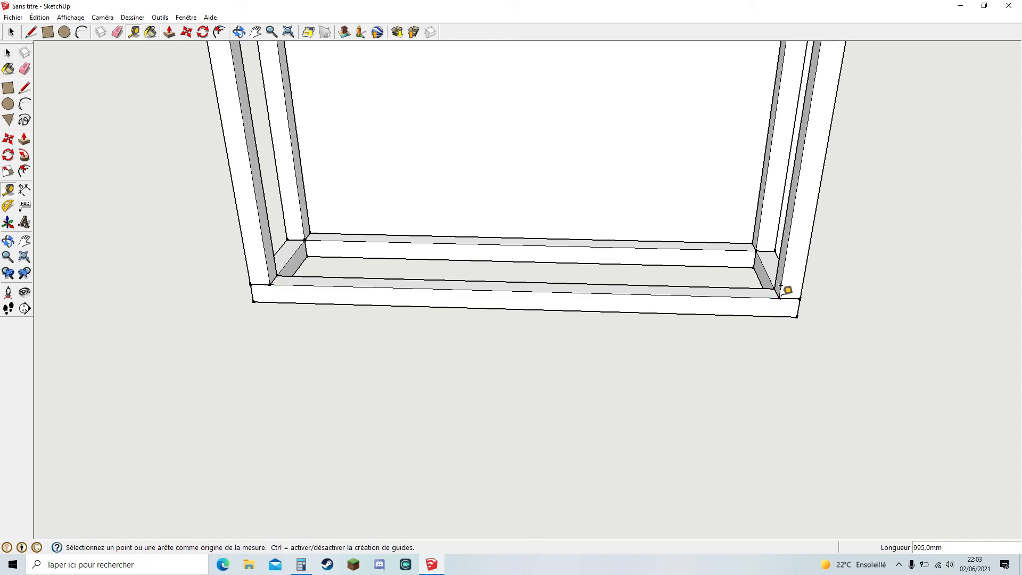
Step: Divide the 995 mm clear distance by 2 in the calculator
click(302, 564)
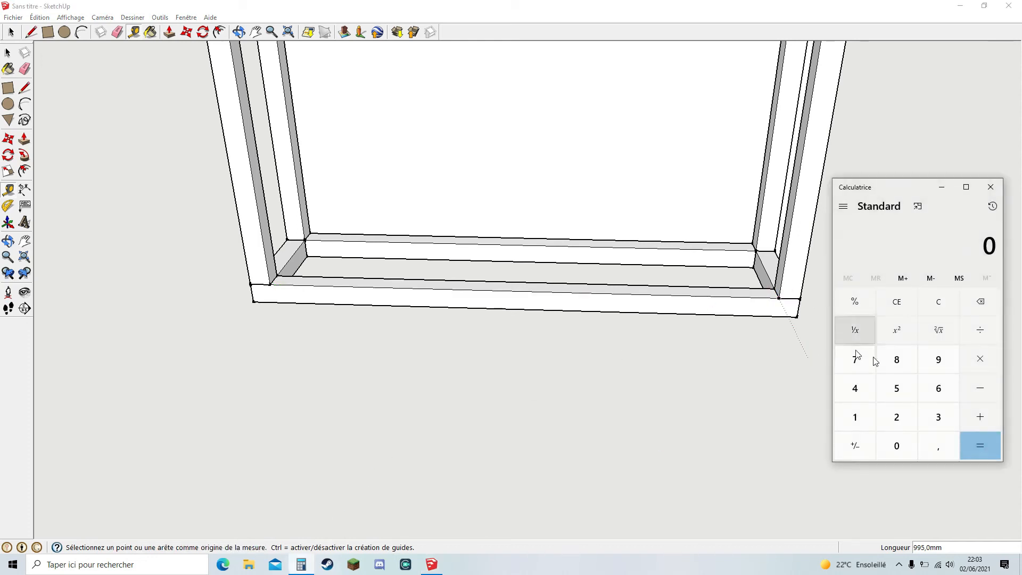
click(933, 360)
click(932, 360)
click(899, 384)
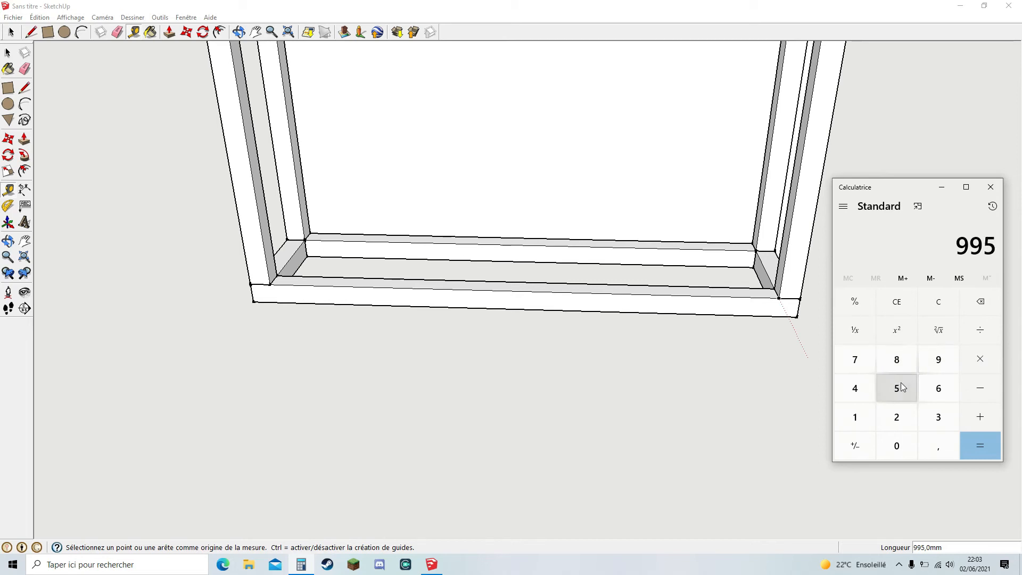
click(980, 333)
click(909, 419)
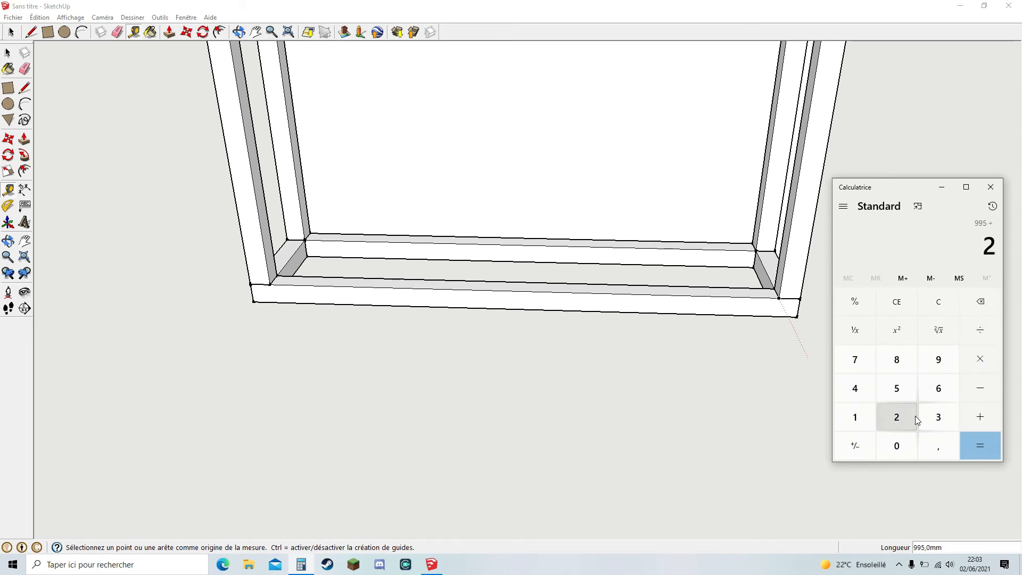
click(996, 450)
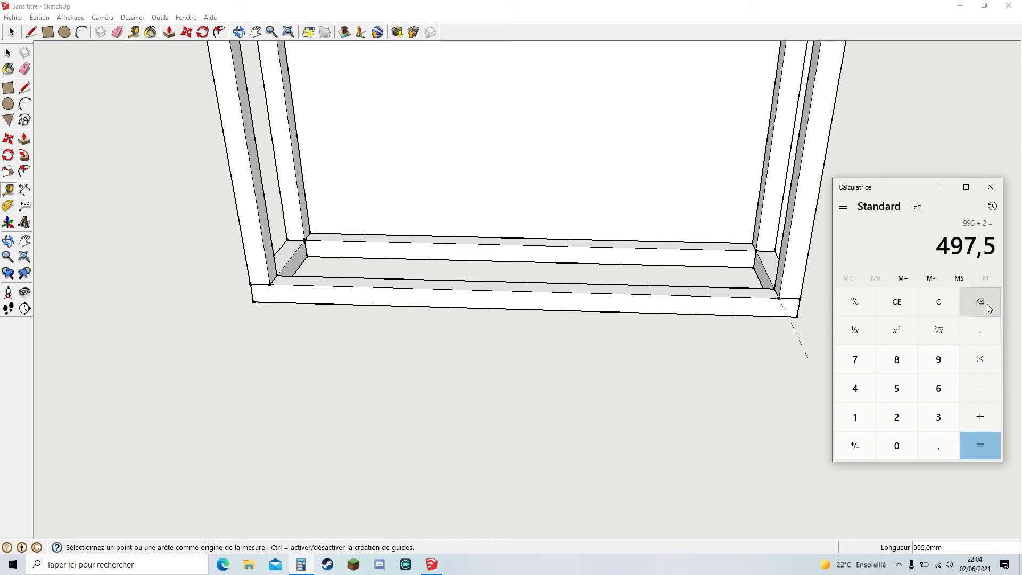
Step: Clear the calculation, divide 995 by 3 instead, and close the calculator
click(947, 310)
click(942, 360)
click(943, 359)
click(897, 388)
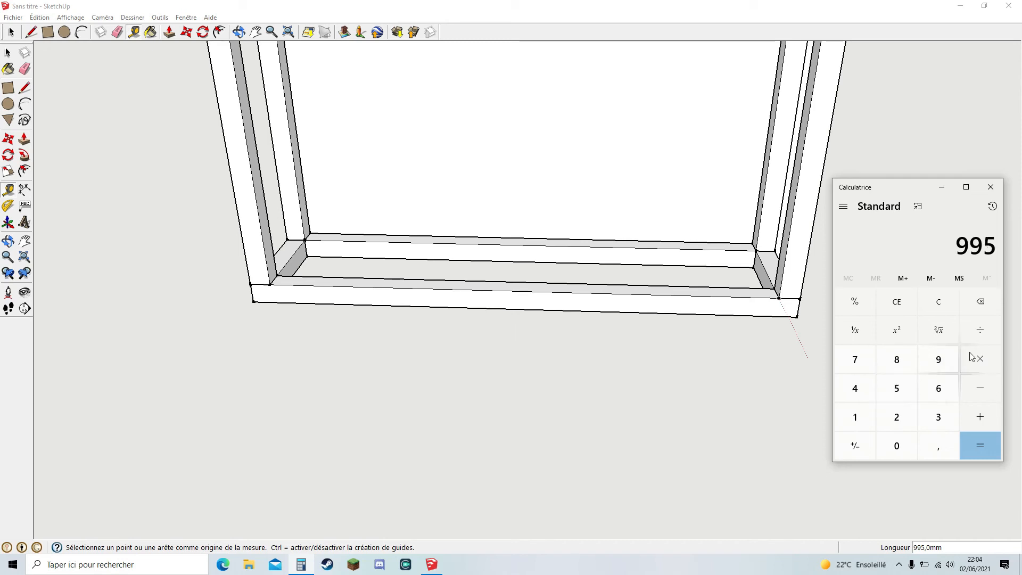
click(985, 335)
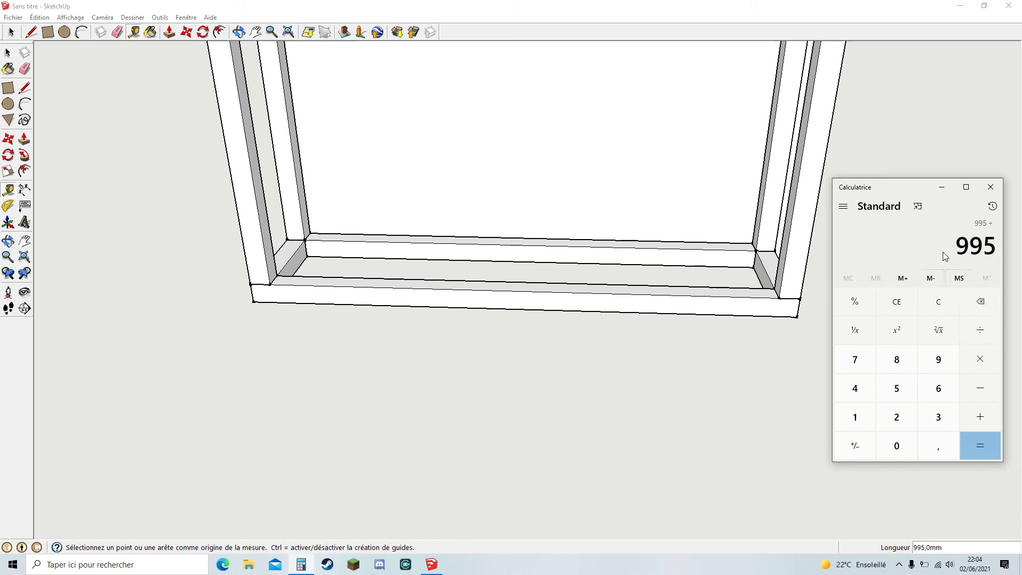
click(940, 417)
click(984, 446)
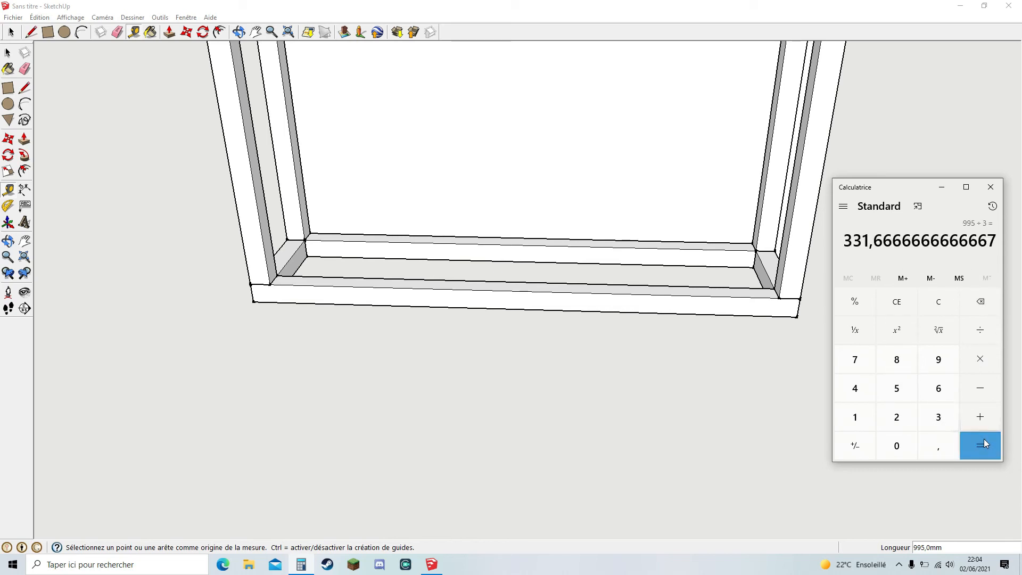
click(989, 187)
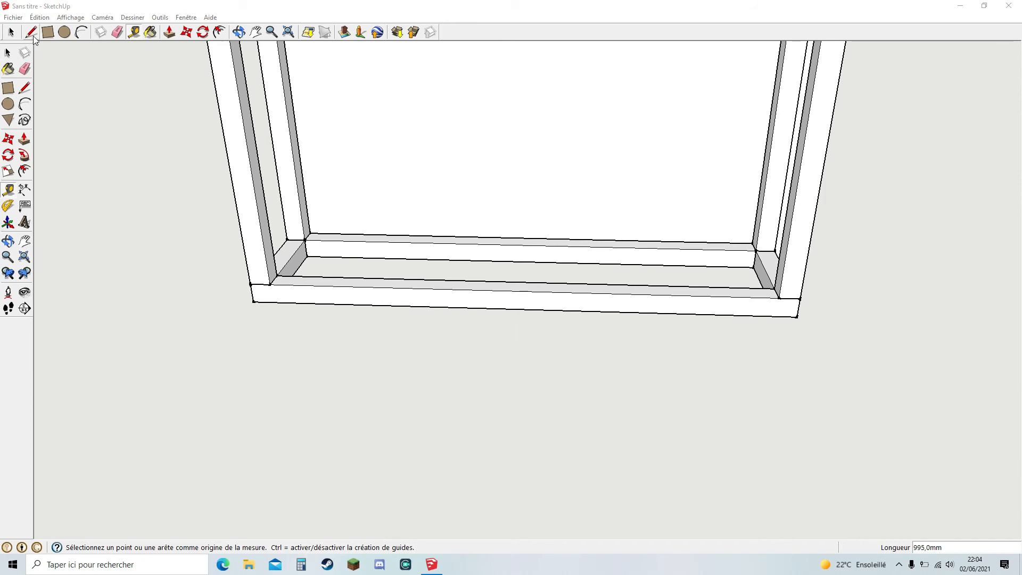
Step: Place a guide point 331 mm inward from each front post along the front base batten's upper edge
click(135, 33)
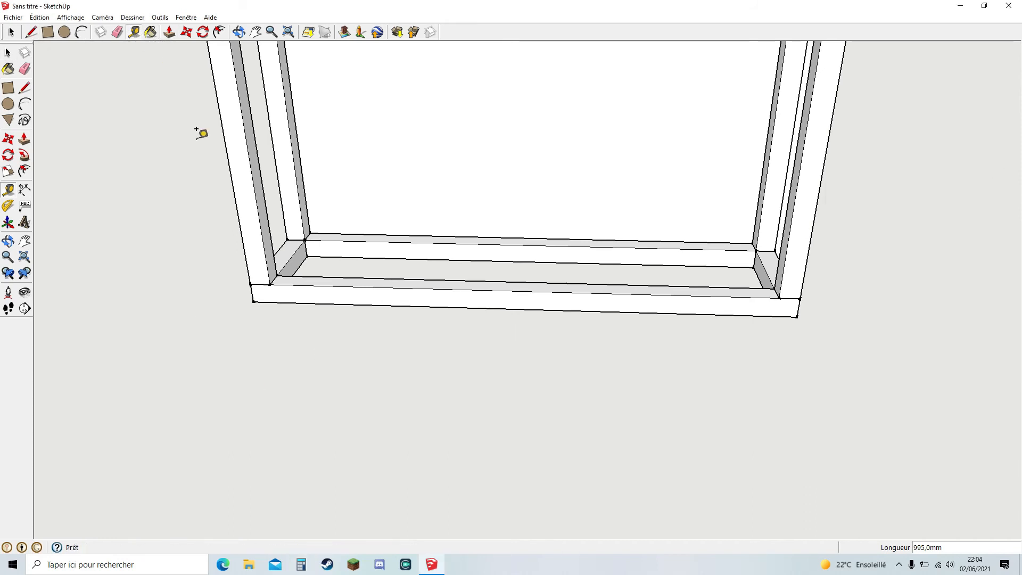
click(274, 273)
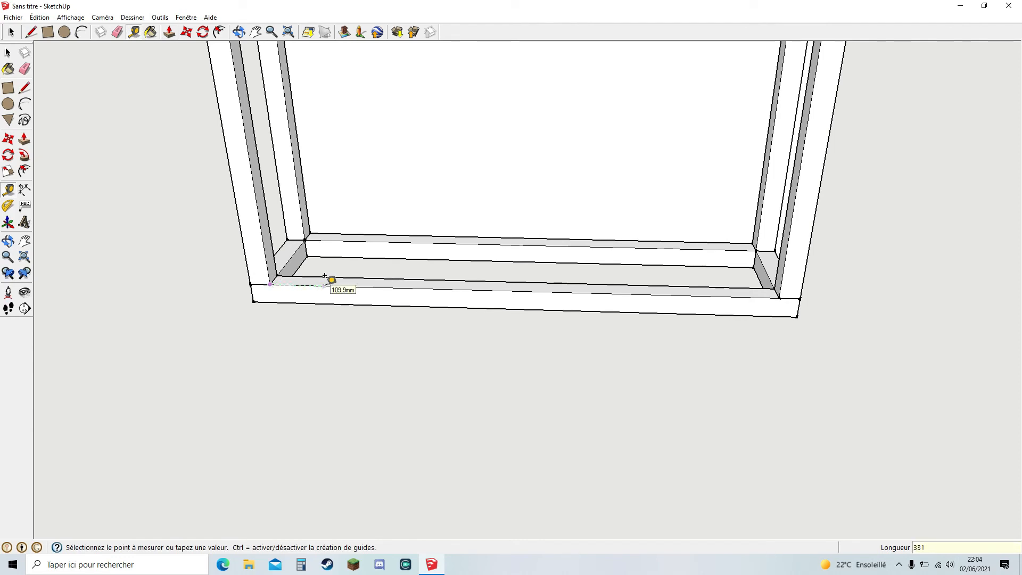
key(Return)
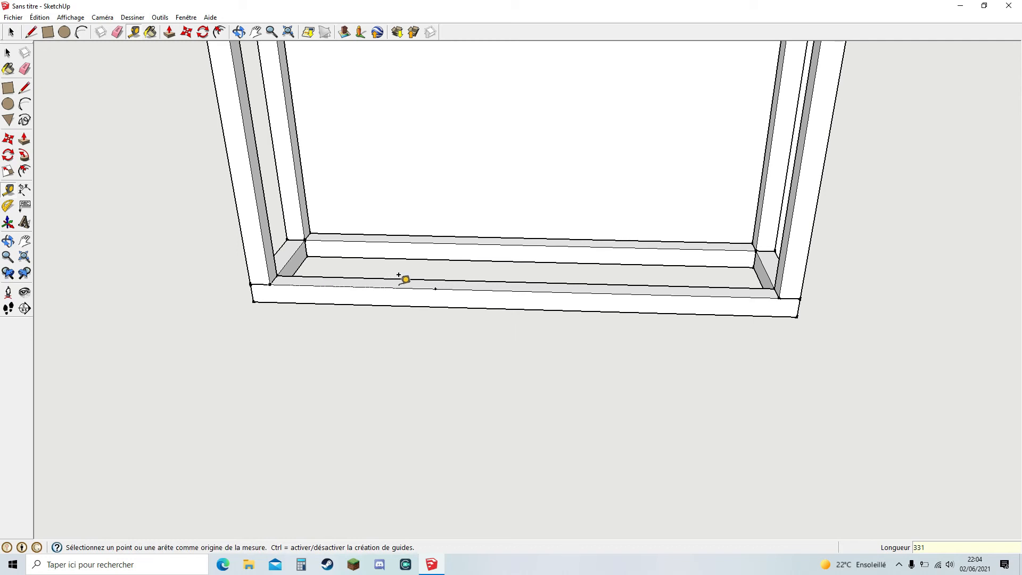
click(780, 288)
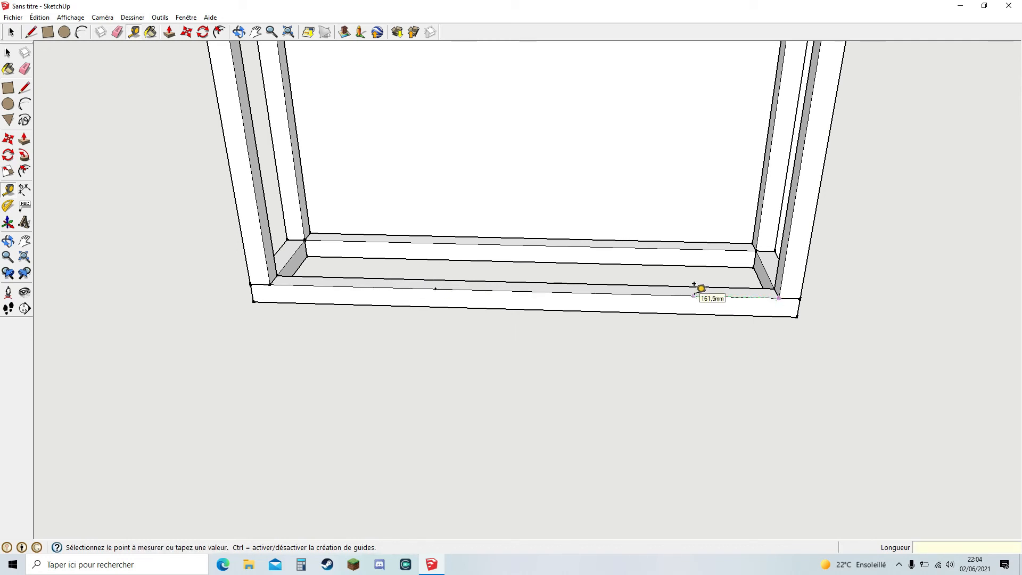
text(331)
key(Return)
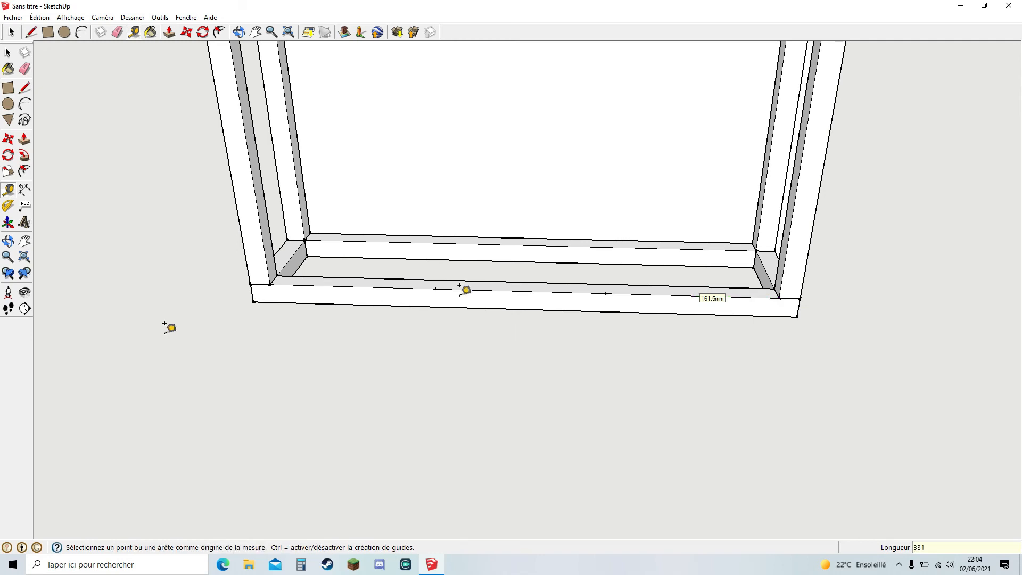
Step: Measure the distance between the two guide points on the front base batten, and bring the remaining loose posts into view
scroll(125, 321, down, 4)
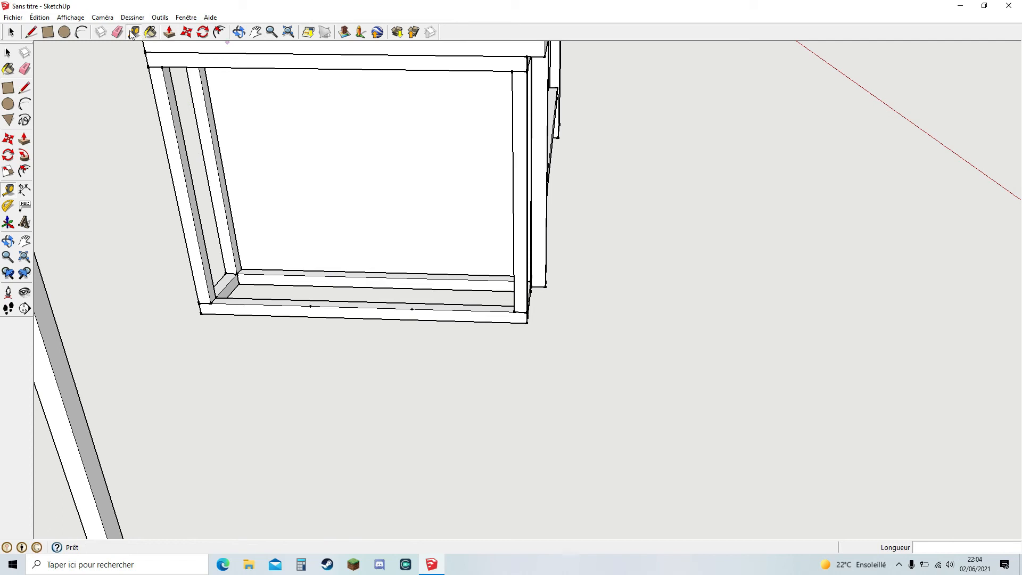
click(311, 297)
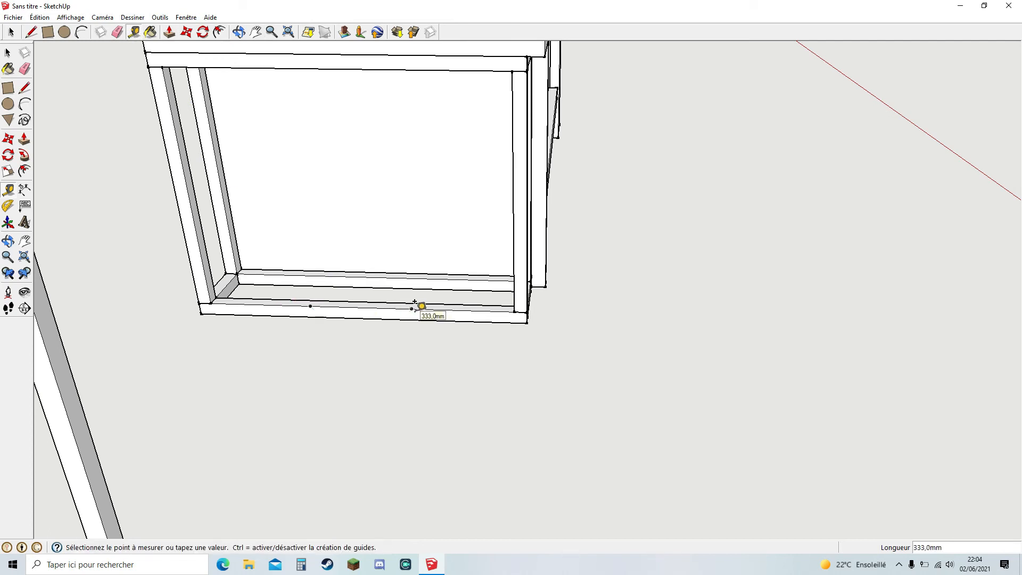
click(415, 302)
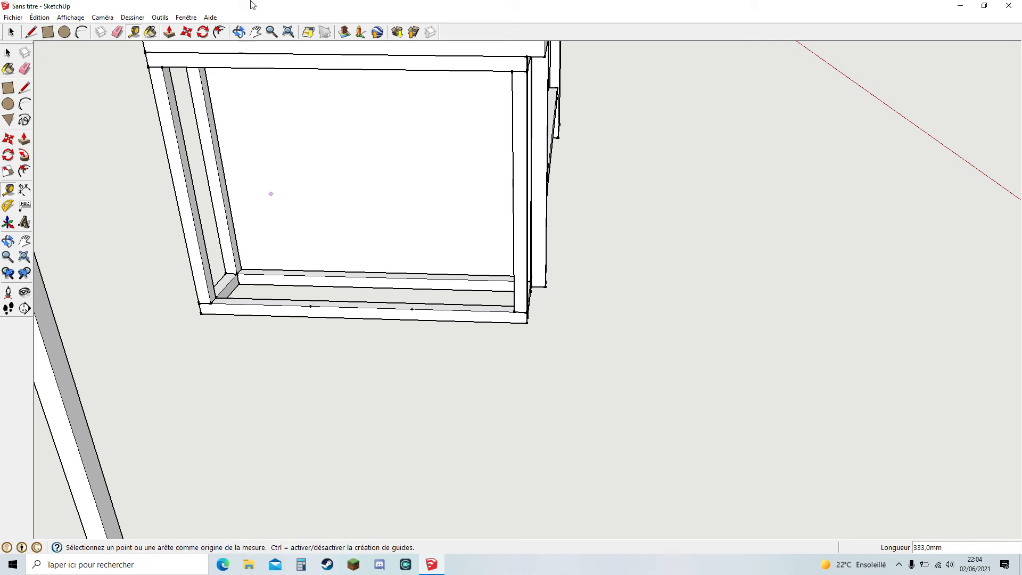
click(258, 32)
drag(319, 235, 346, 178)
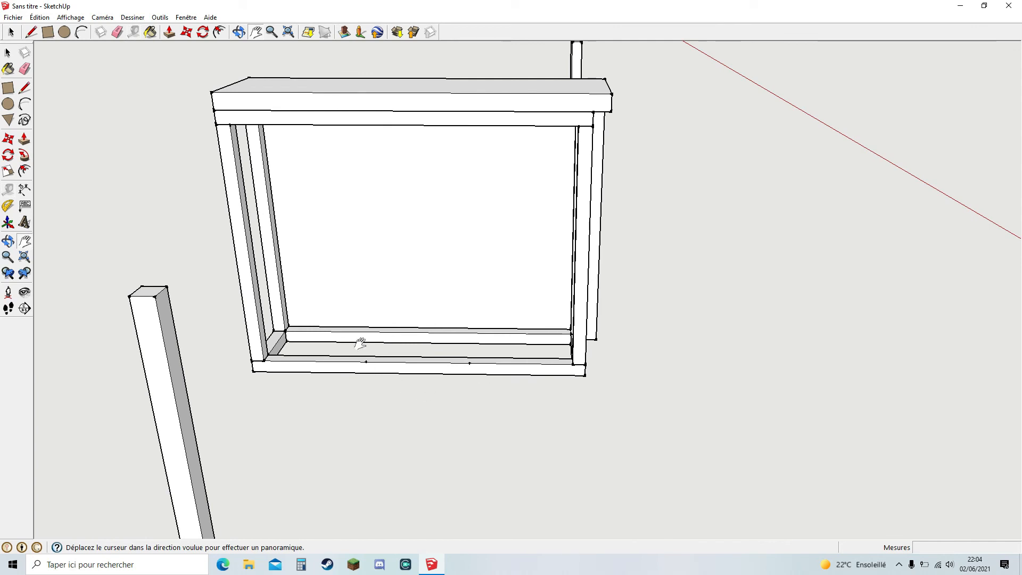
scroll(327, 356, down, 3)
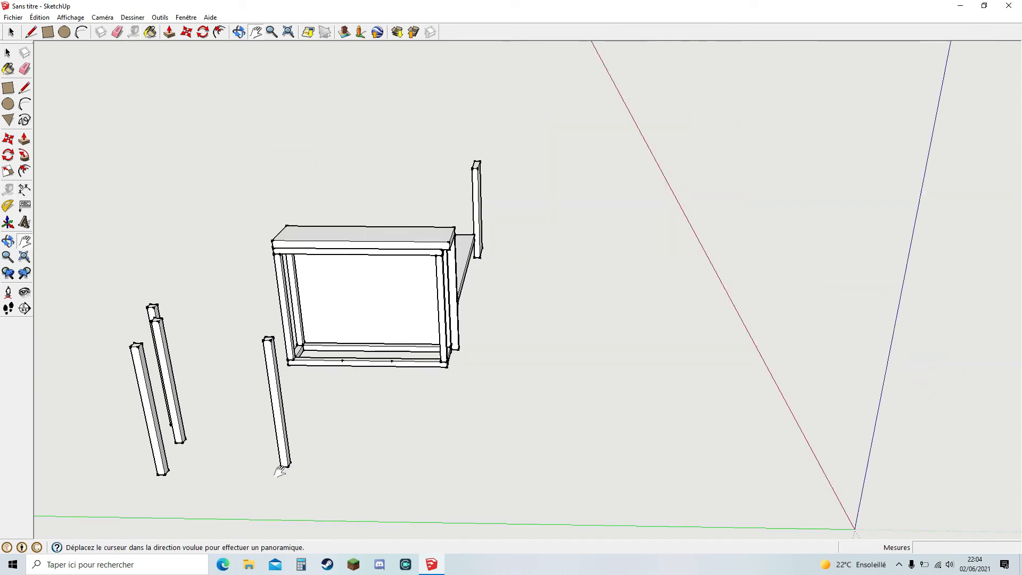
Step: Move a loose post by its bottom corner onto the left-hand guide point on the front base batten
click(184, 33)
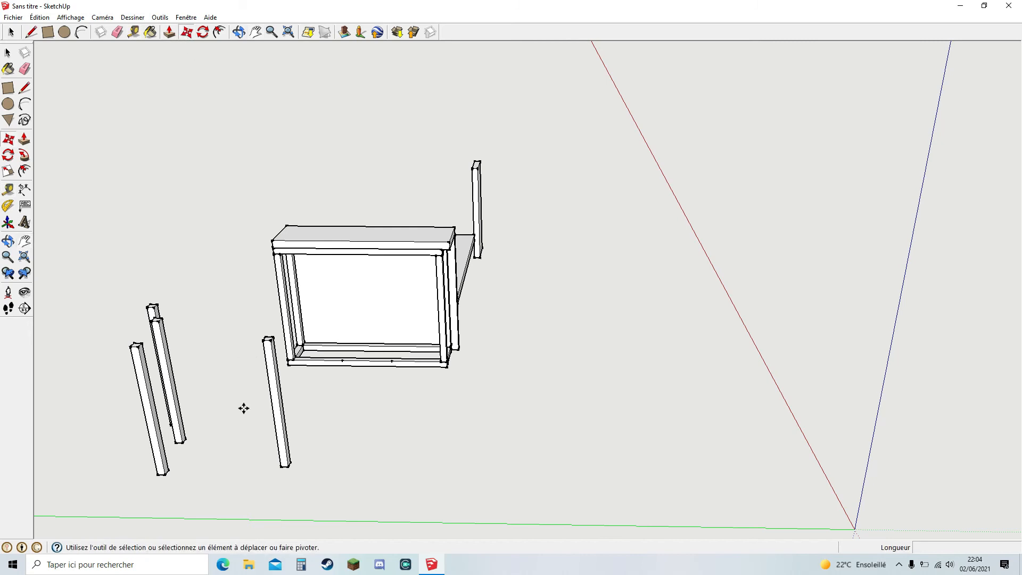
click(283, 465)
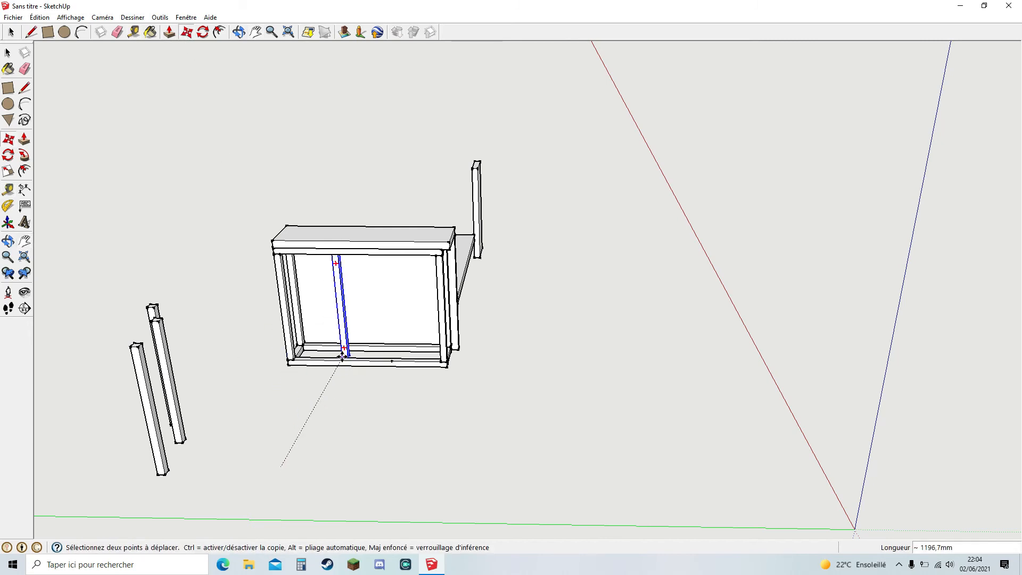
click(341, 360)
scroll(338, 365, up, 5)
scroll(334, 361, down, 4)
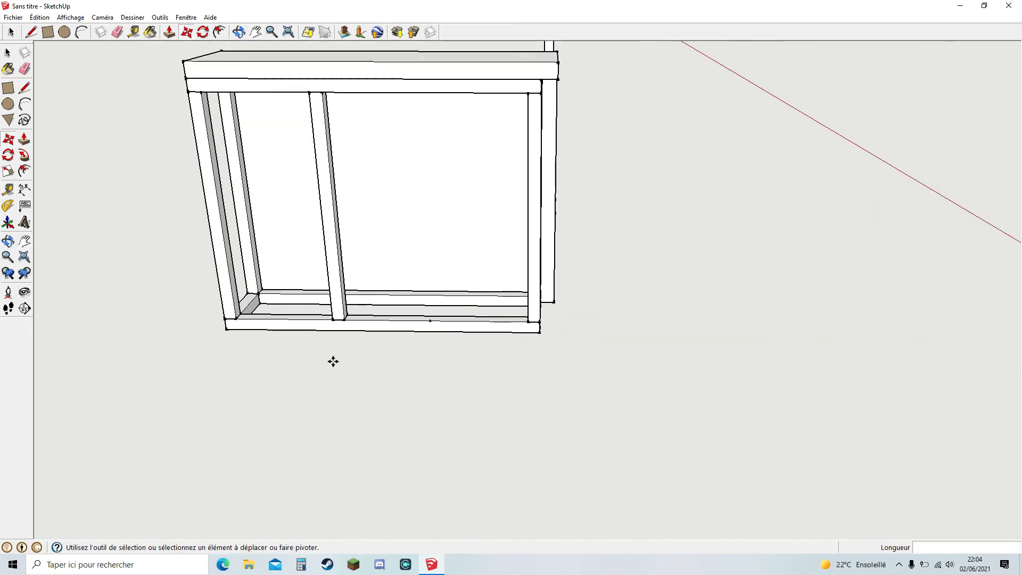
Step: Shift the new front post 40 mm along the base batten, away from its guide point, and move it back 40 mm
scroll(332, 360, up, 5)
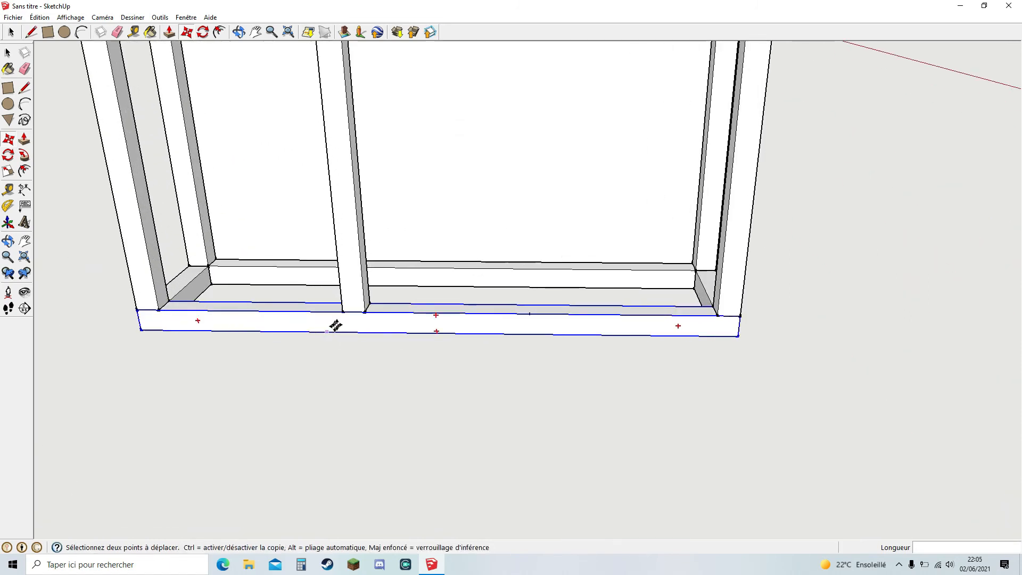
click(364, 313)
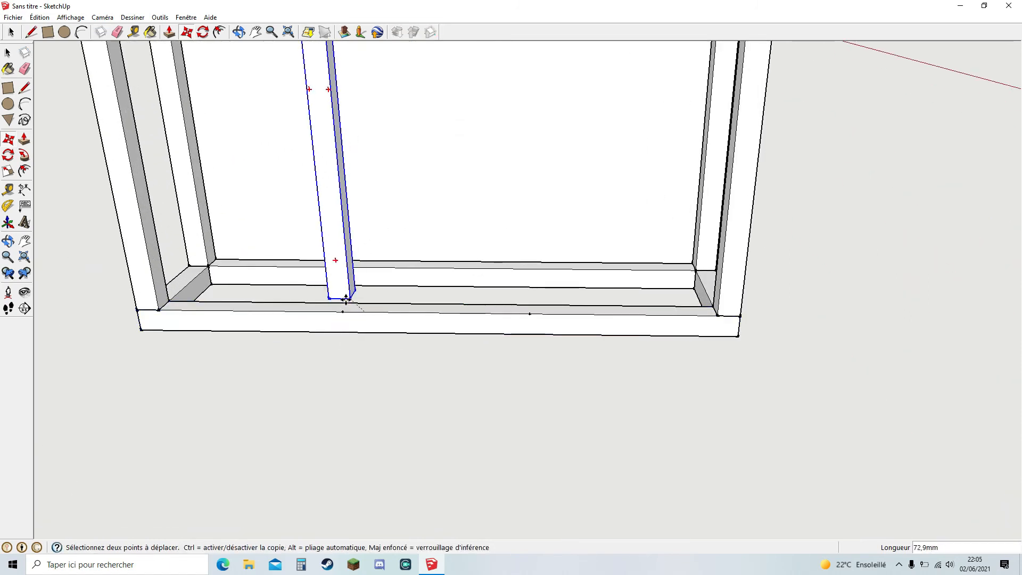
click(342, 315)
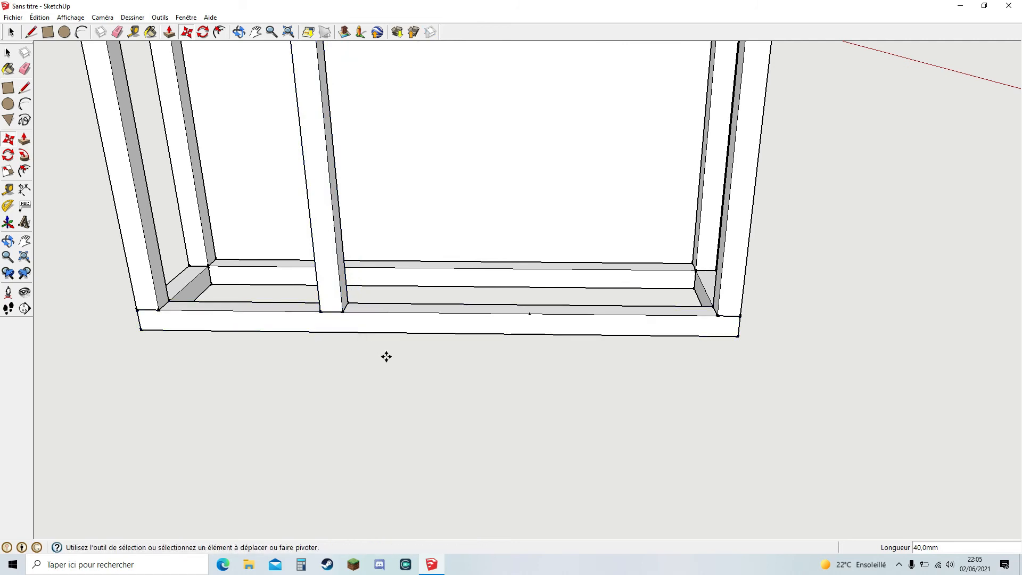
scroll(386, 357, down, 2)
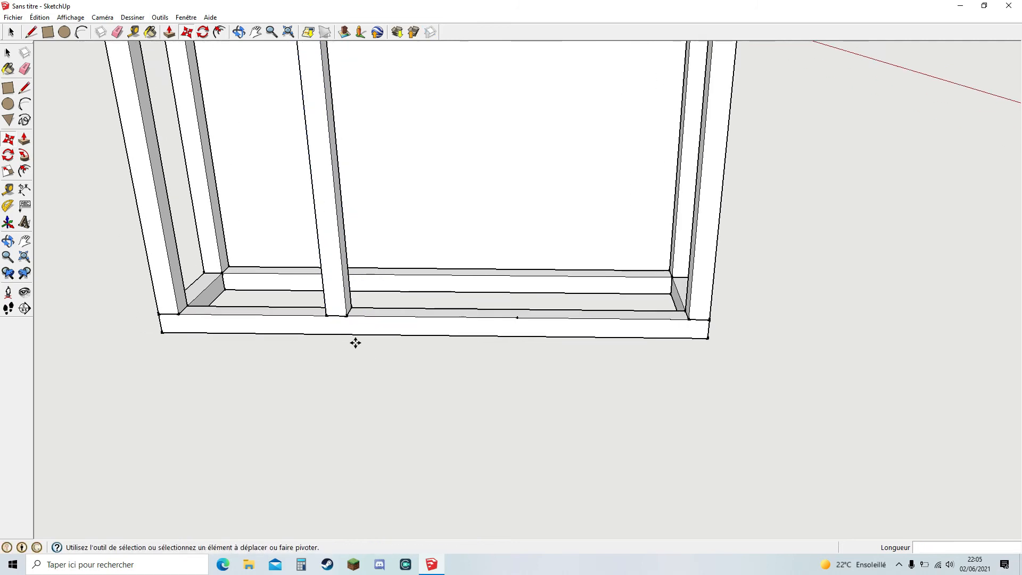
click(326, 315)
click(345, 316)
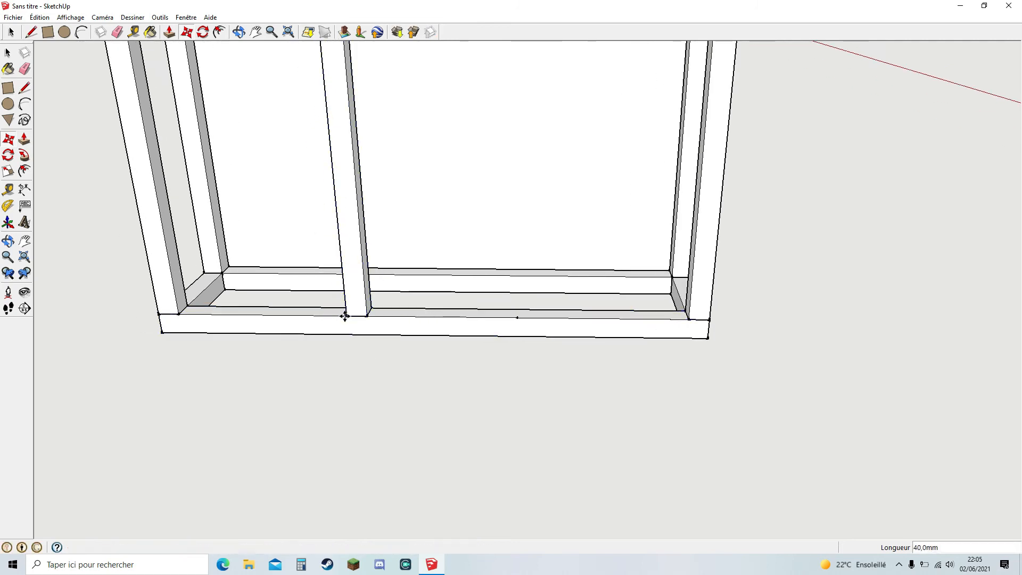
Step: Move another loose post by its bottom corner onto the right-hand guide point on the front base batten
scroll(397, 420, down, 5)
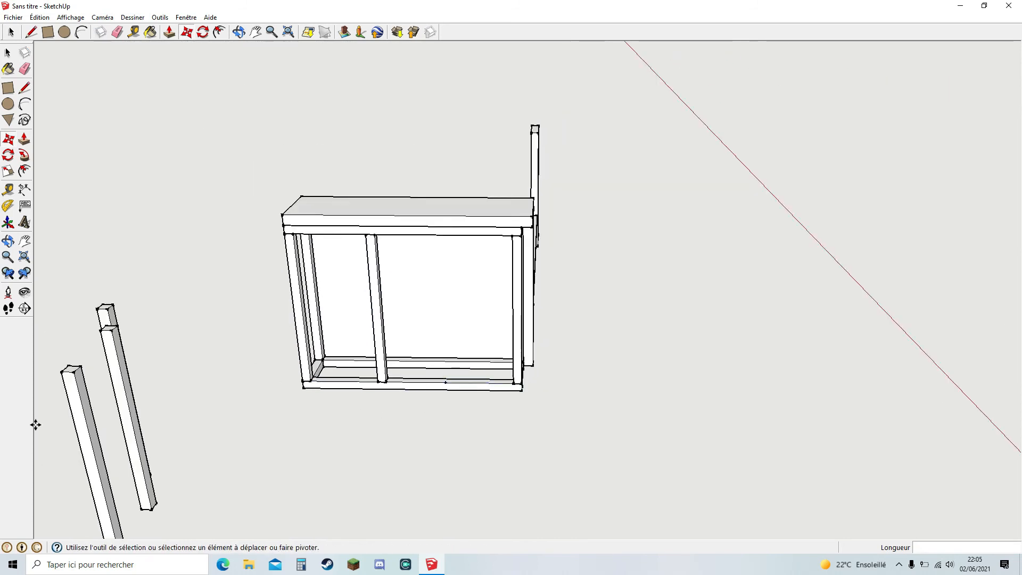
click(152, 509)
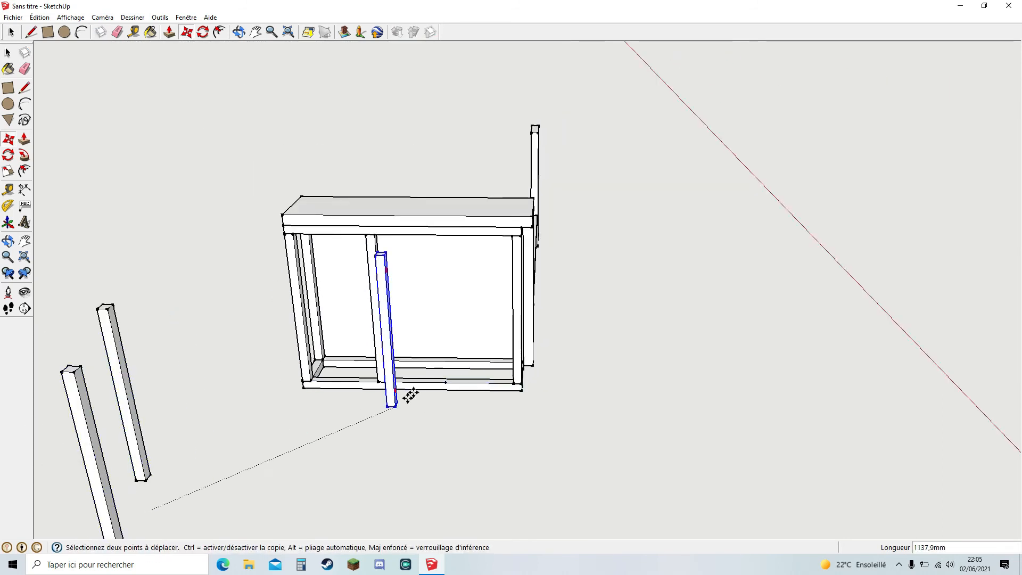
click(441, 383)
middle_drag(425, 451, 155, 434)
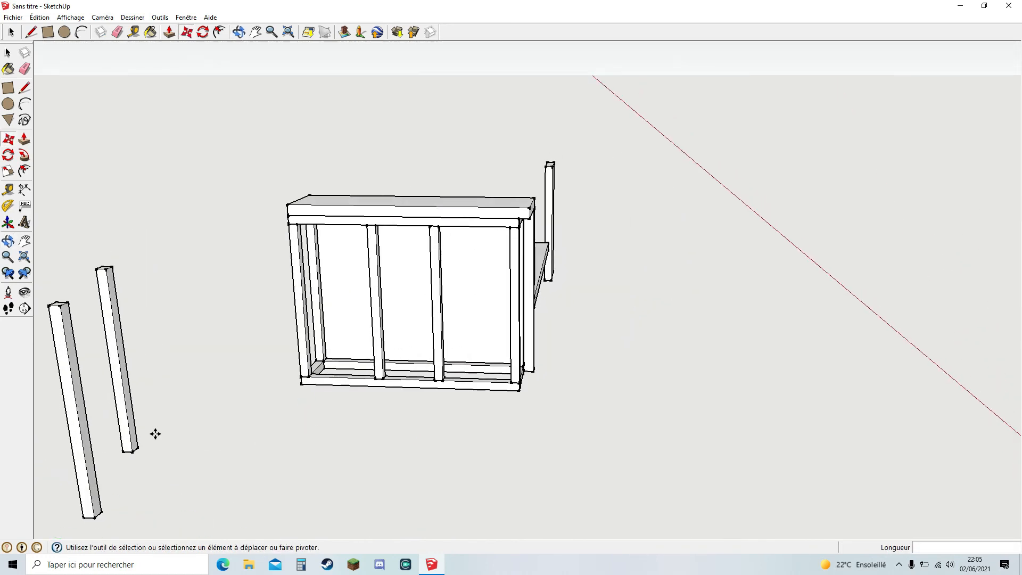
Step: Move the two remaining loose posts closer to the batten frame, placing them side by side beside it
click(124, 455)
click(257, 405)
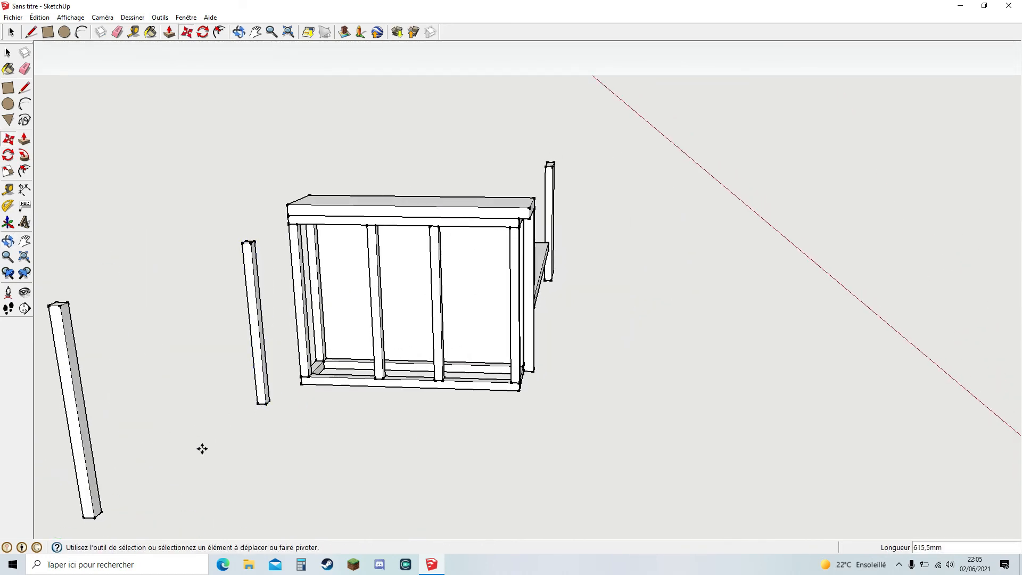
click(85, 500)
click(218, 404)
Step: Place a guide point 331 mm inward from each rear post along the rear base batten's upper edge
click(140, 35)
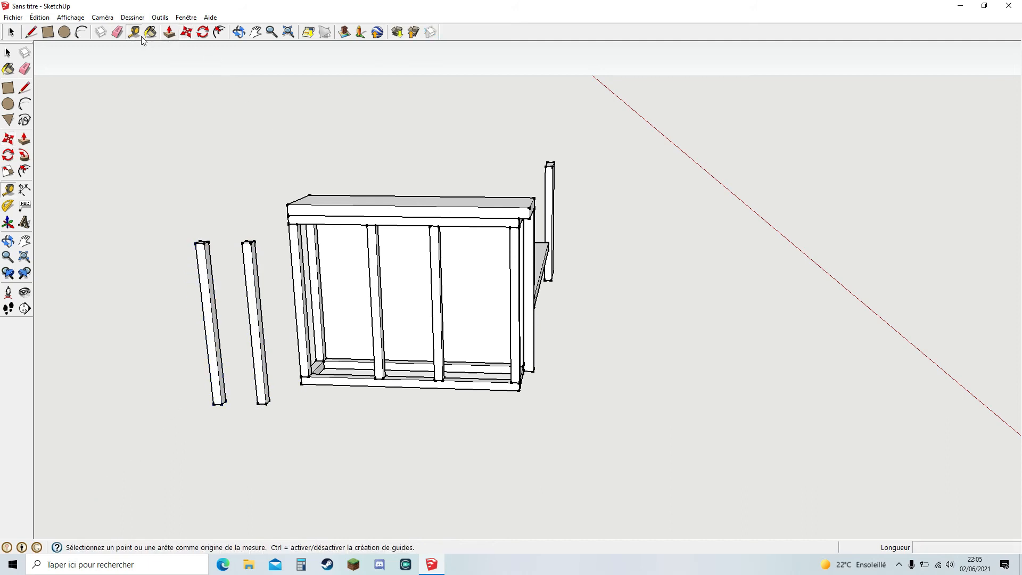
scroll(413, 336, up, 5)
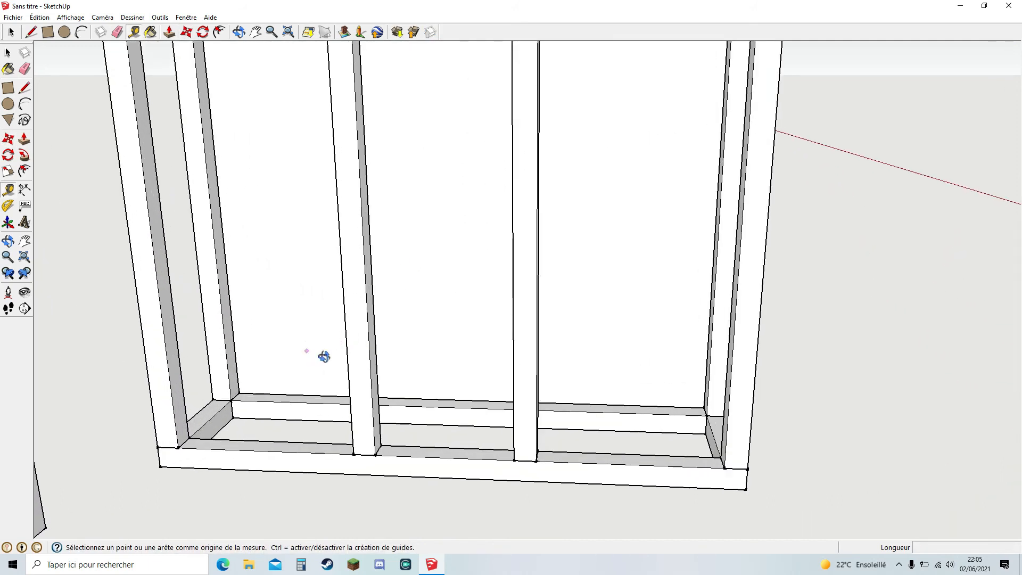
middle_drag(324, 356, 240, 430)
click(226, 430)
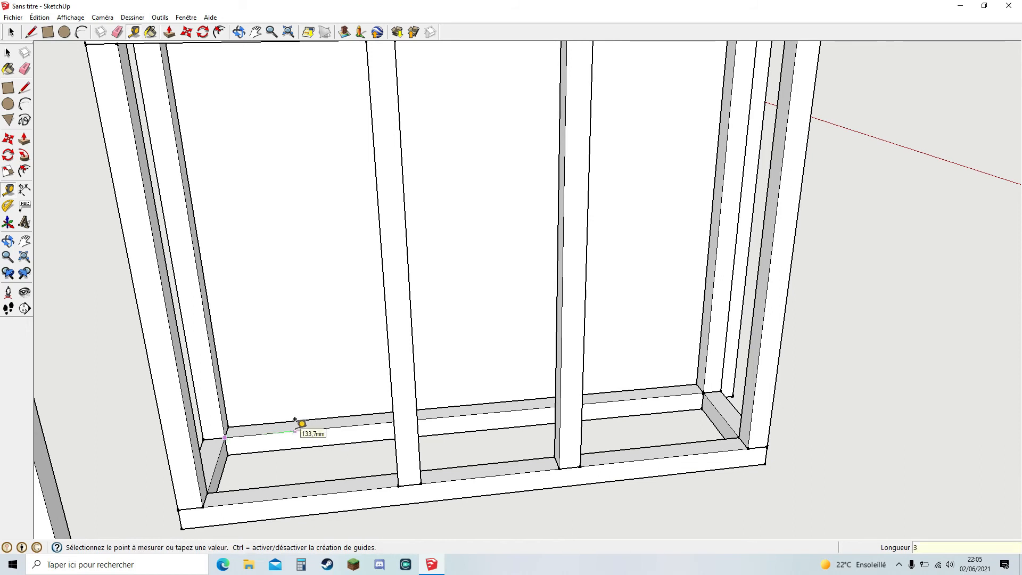
key(Return)
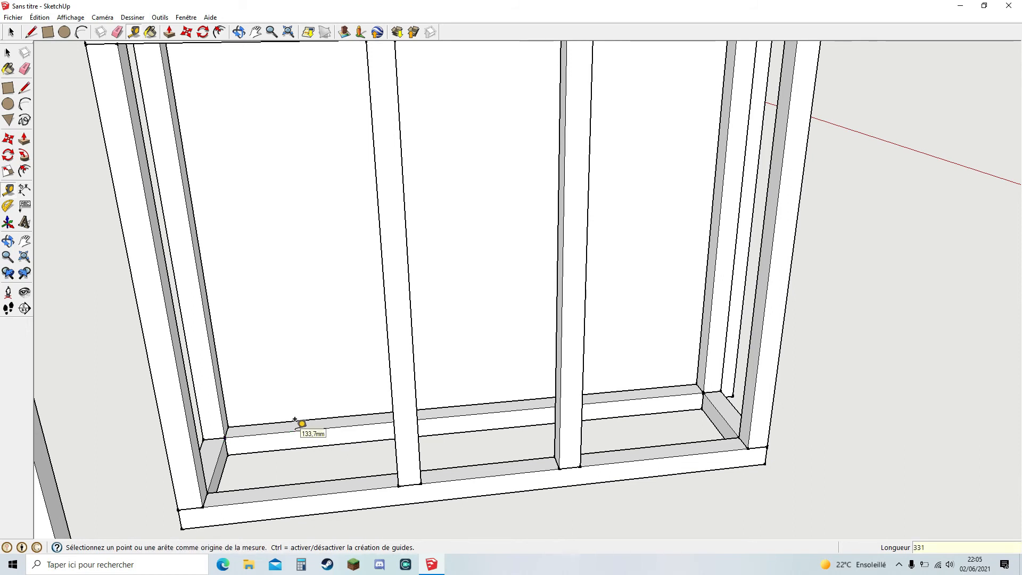
middle_drag(454, 395, 663, 417)
click(679, 407)
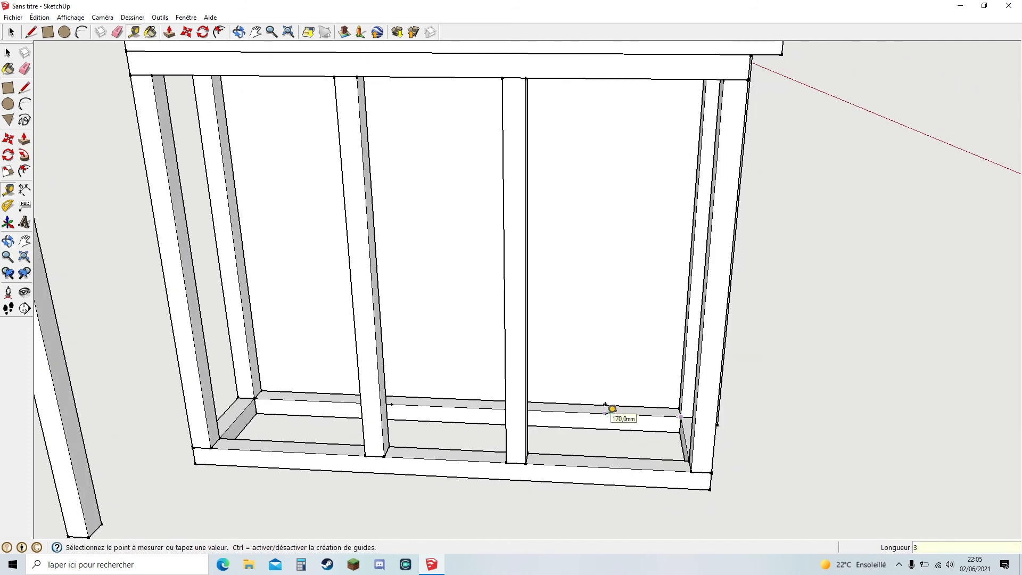
text(331)
key(Return)
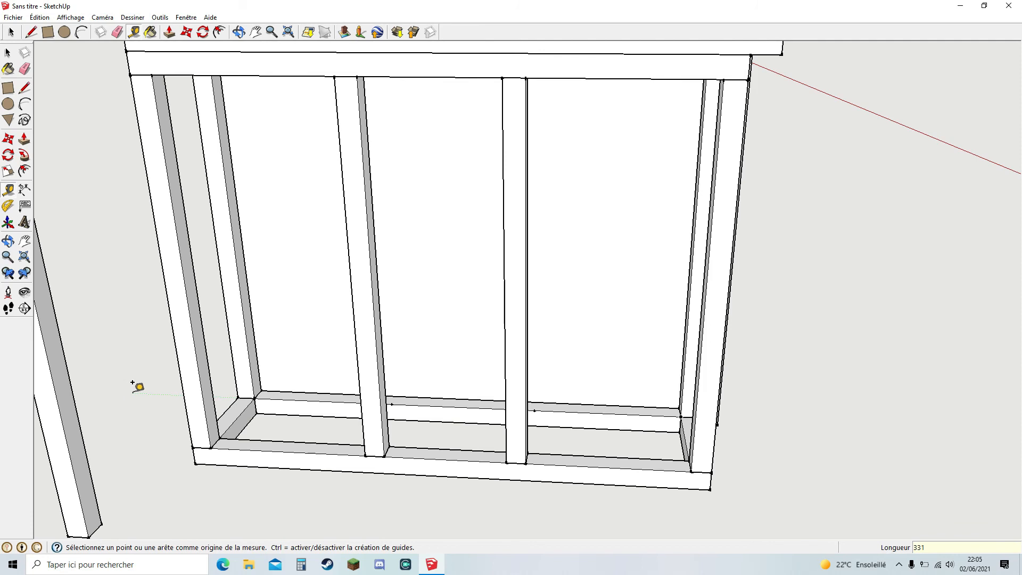
Step: Move the nearer loose post by its bottom corner onto the right-hand guide point on the rear base batten
scroll(133, 383, down, 3)
click(92, 469)
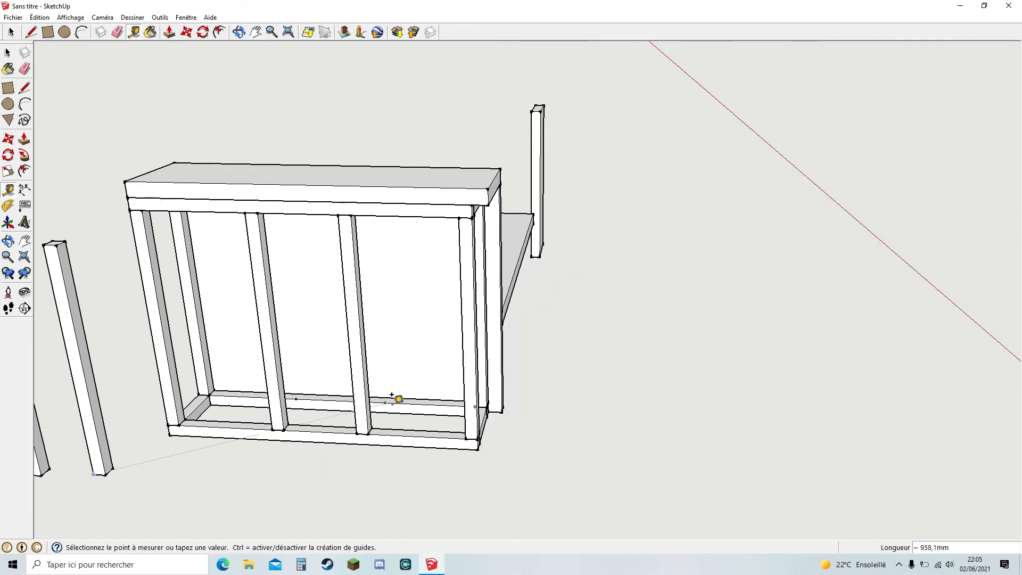
key(m)
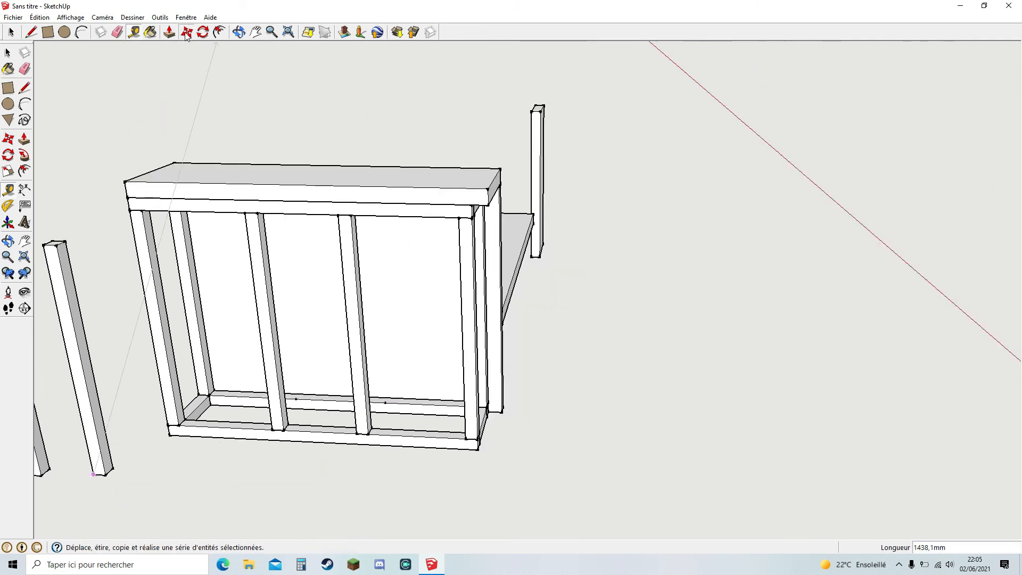
click(96, 475)
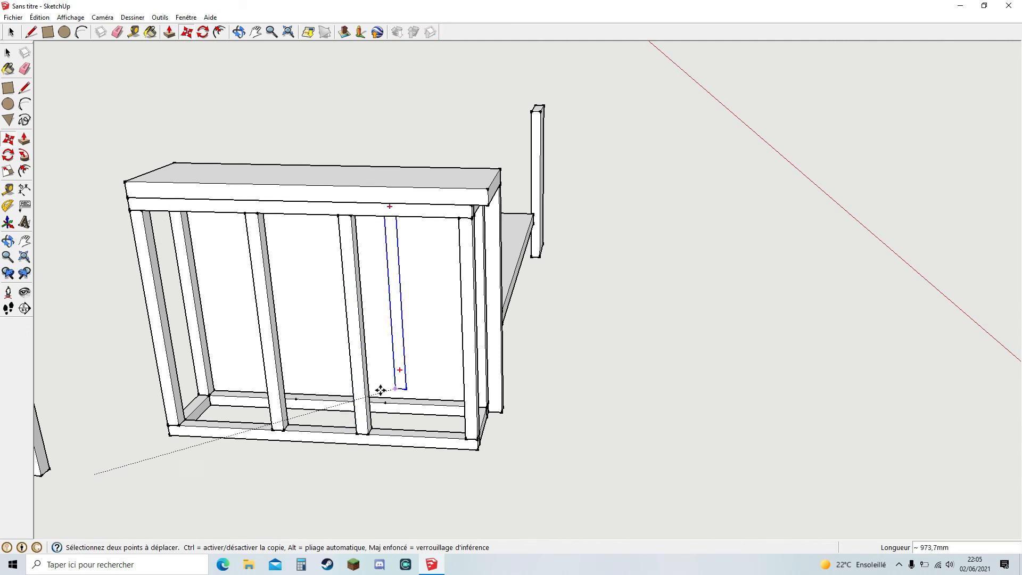
click(238, 495)
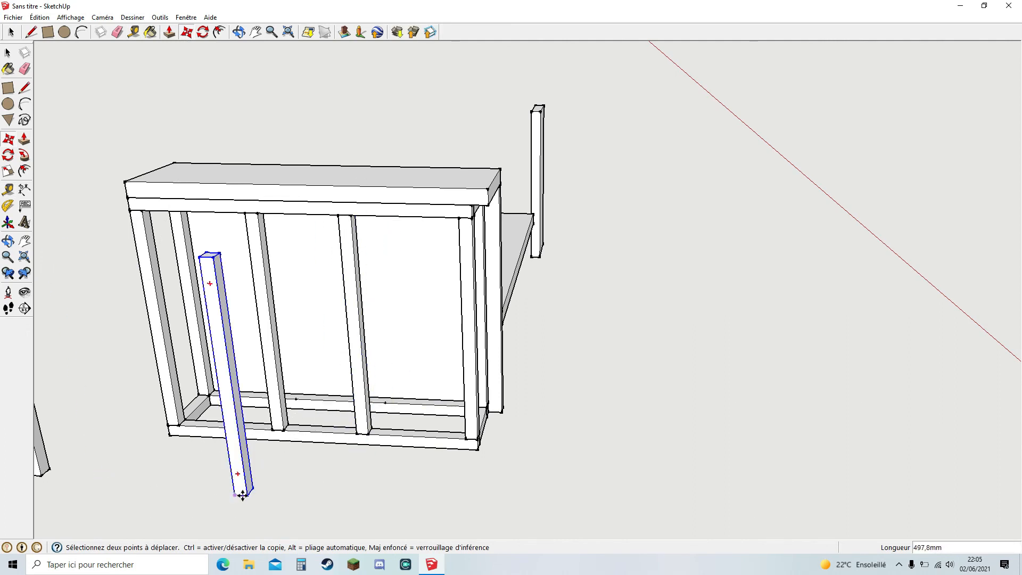
click(249, 495)
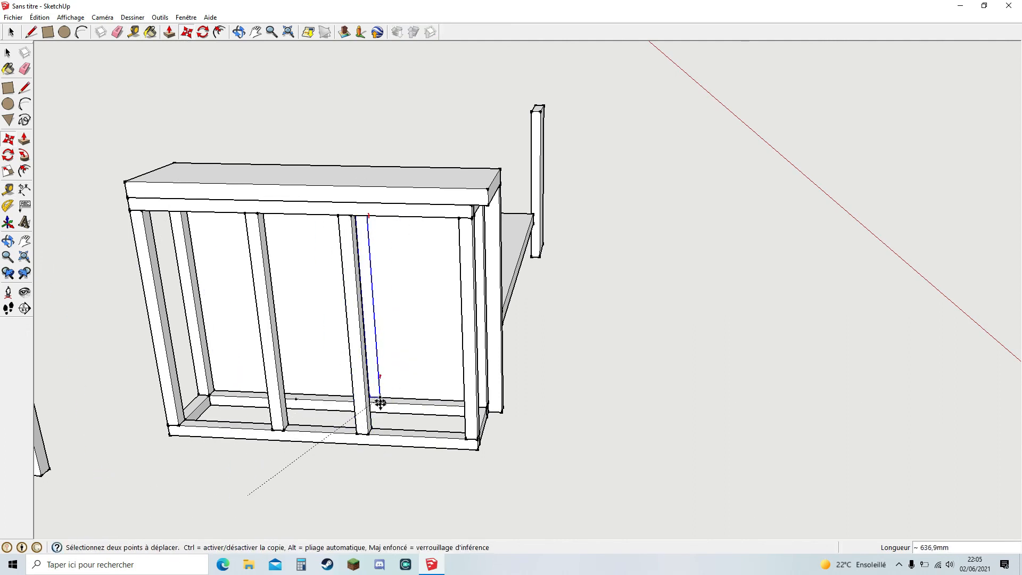
middle_drag(322, 430, 285, 396)
Step: Move the last loose post onto the left-hand guide point on the rear base batten
click(38, 442)
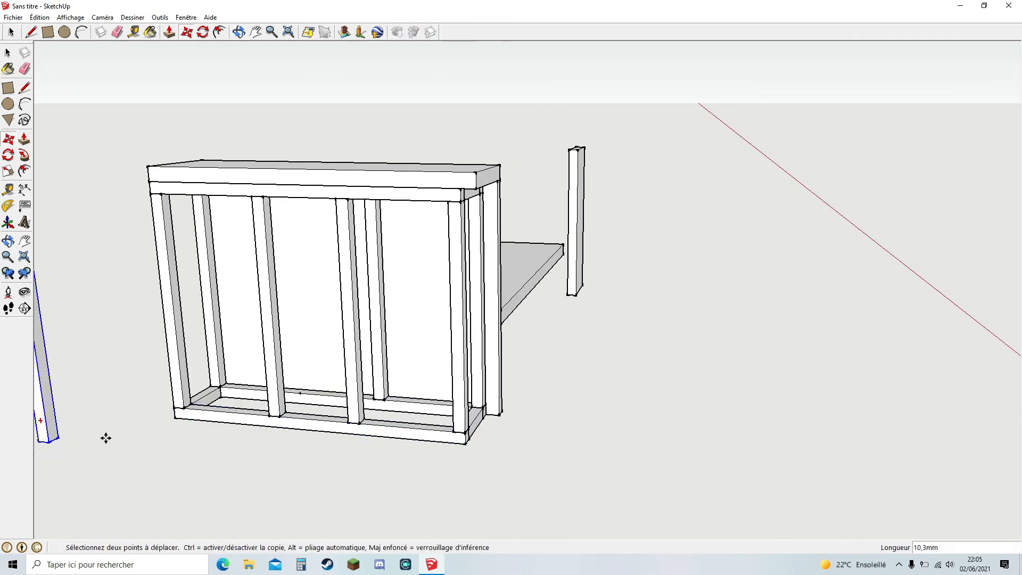
click(298, 394)
middle_drag(257, 477, 378, 450)
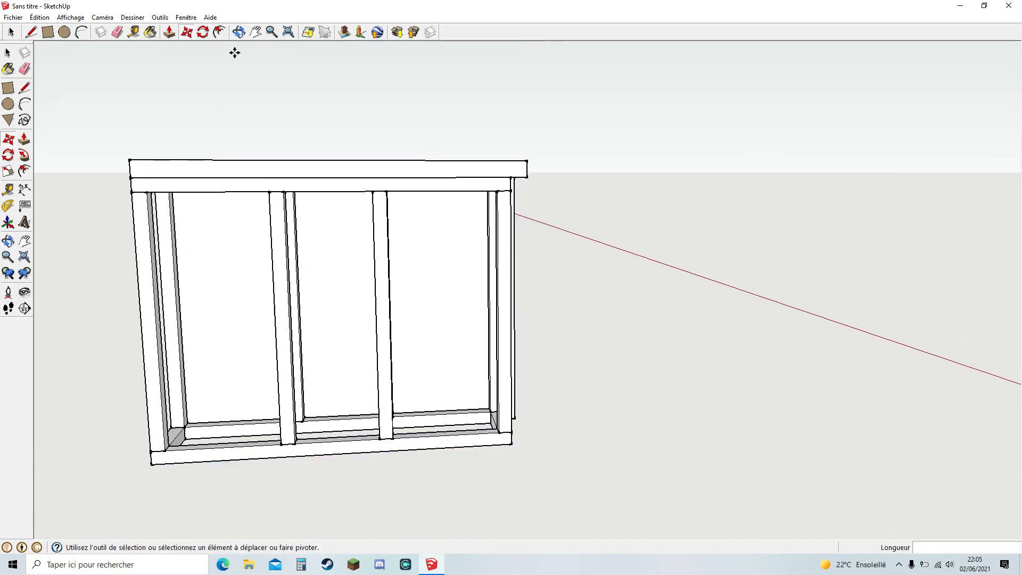
Step: Try to reposition the left intermediate front post against its guide point on the base batten
click(256, 32)
drag(336, 180, 377, 177)
middle_drag(378, 262, 426, 337)
click(186, 33)
click(353, 406)
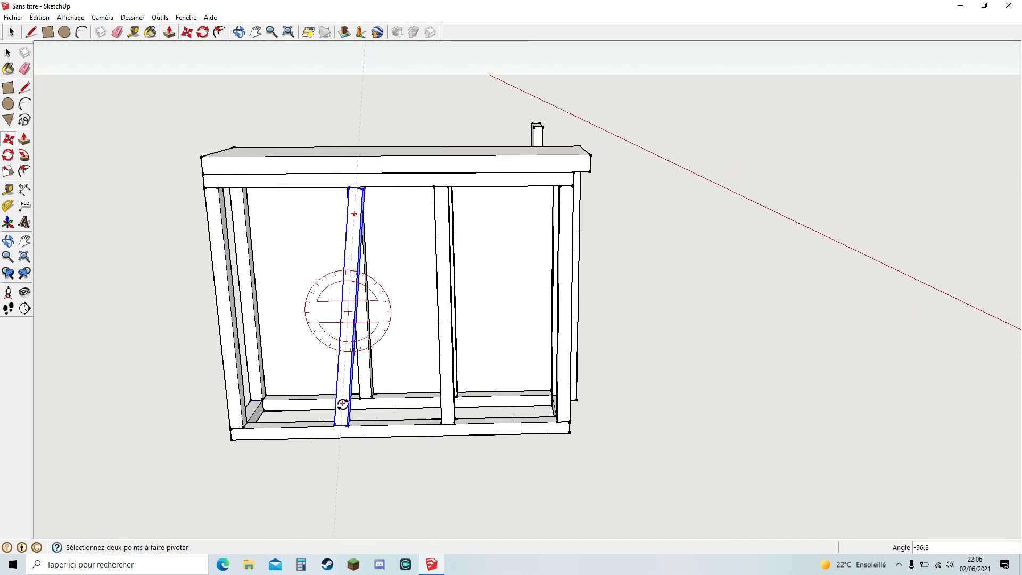
key(Escape)
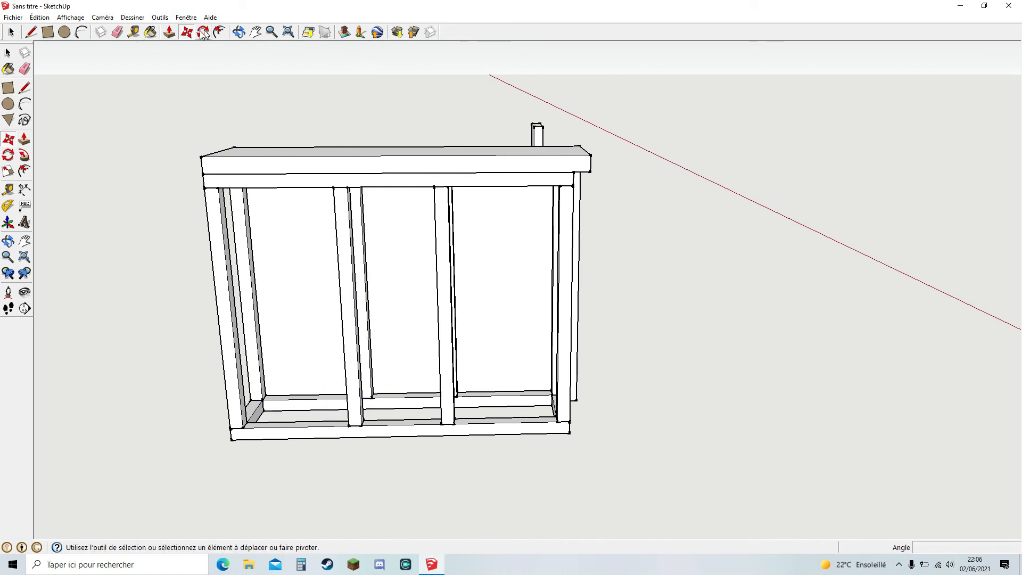
click(355, 393)
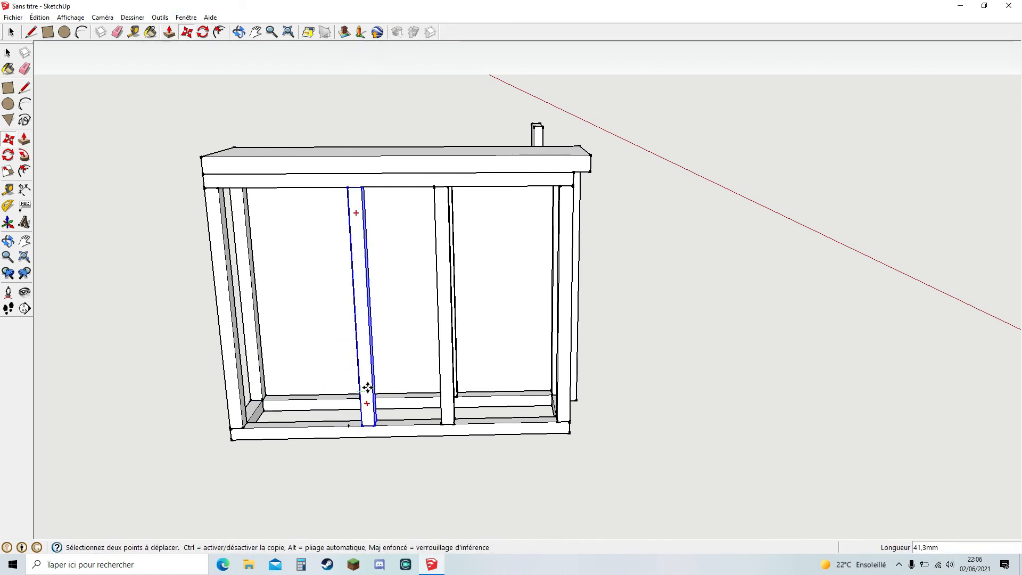
scroll(352, 420, up, 5)
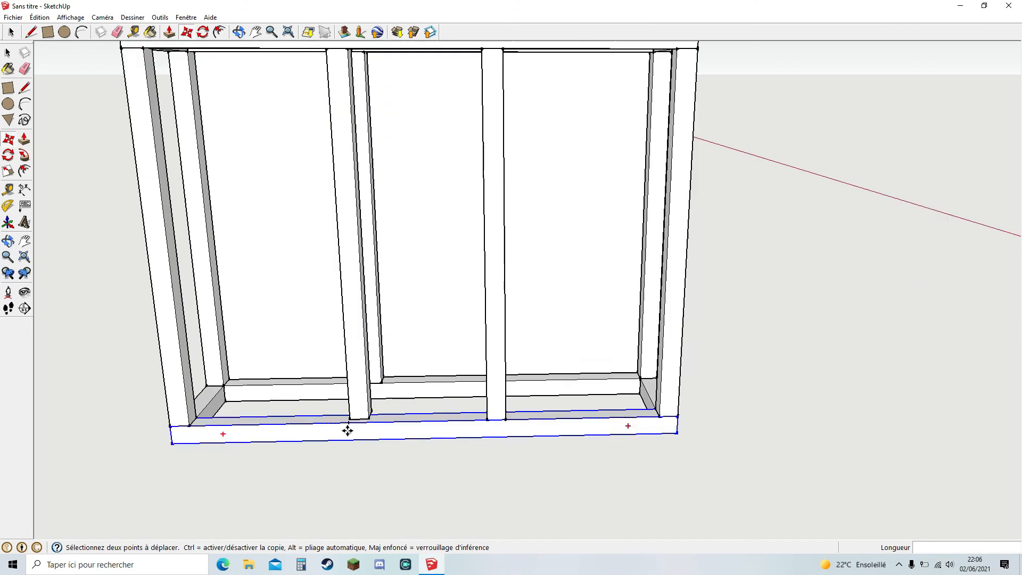
click(356, 414)
Step: Measure the clear distance from the left corner post to the first intermediate post on the rear and front base battens
middle_drag(457, 404, 566, 426)
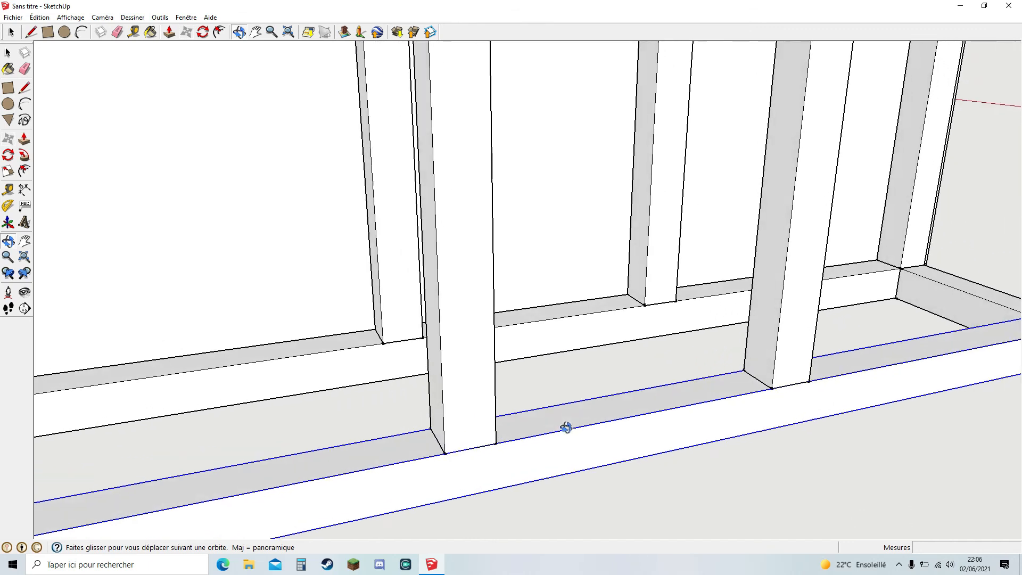
key(m)
scroll(325, 329, down, 4)
click(139, 33)
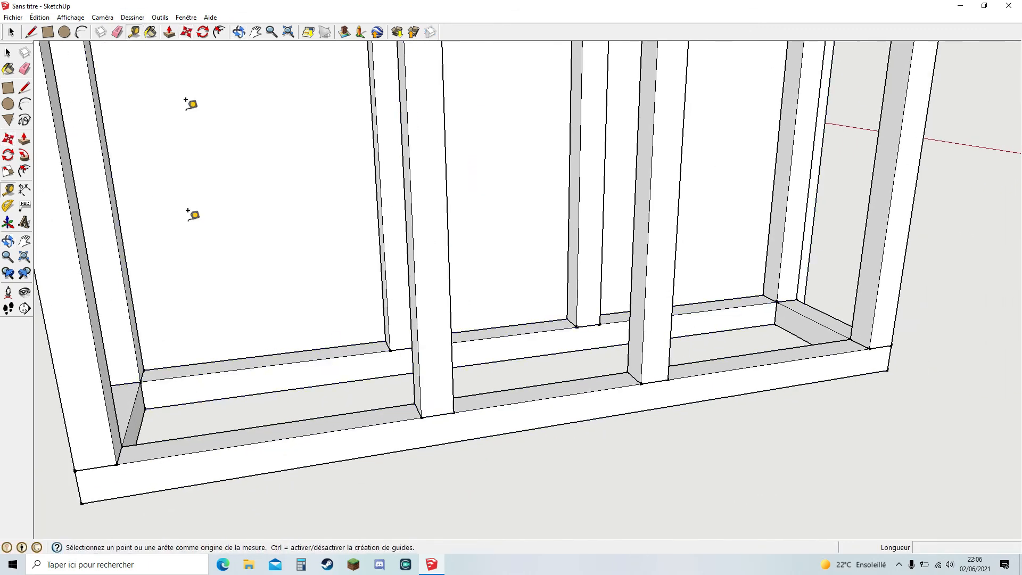
click(141, 371)
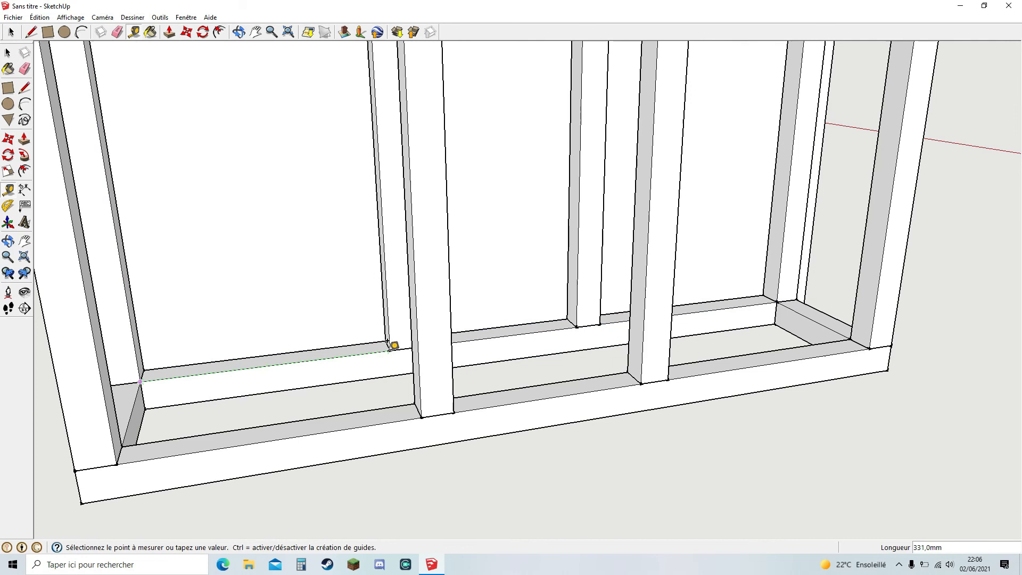
click(387, 342)
click(121, 453)
click(118, 455)
click(118, 458)
click(422, 410)
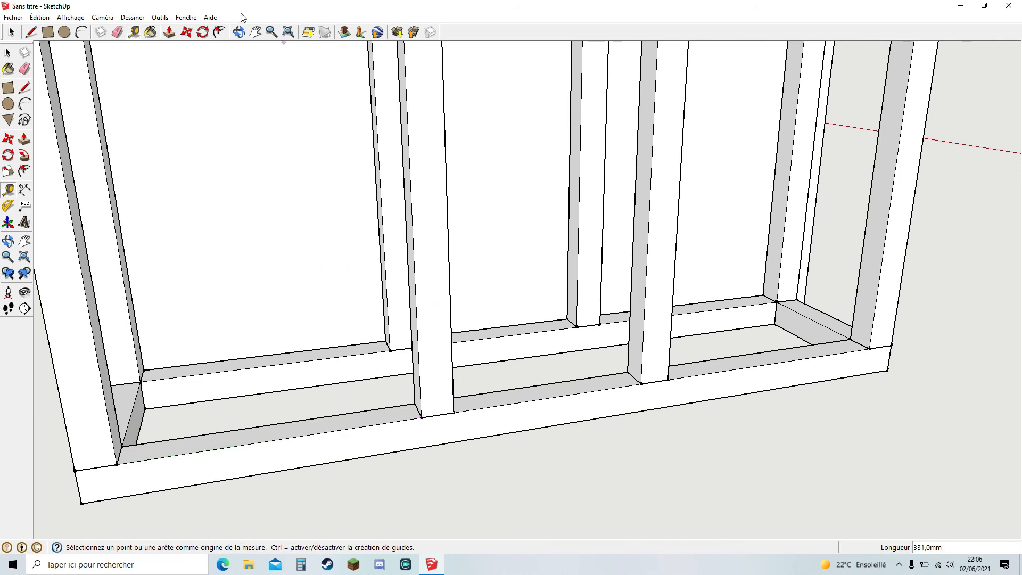
Step: Move the loose upright panel against the open end of the batten frame
click(239, 32)
drag(532, 219, 500, 246)
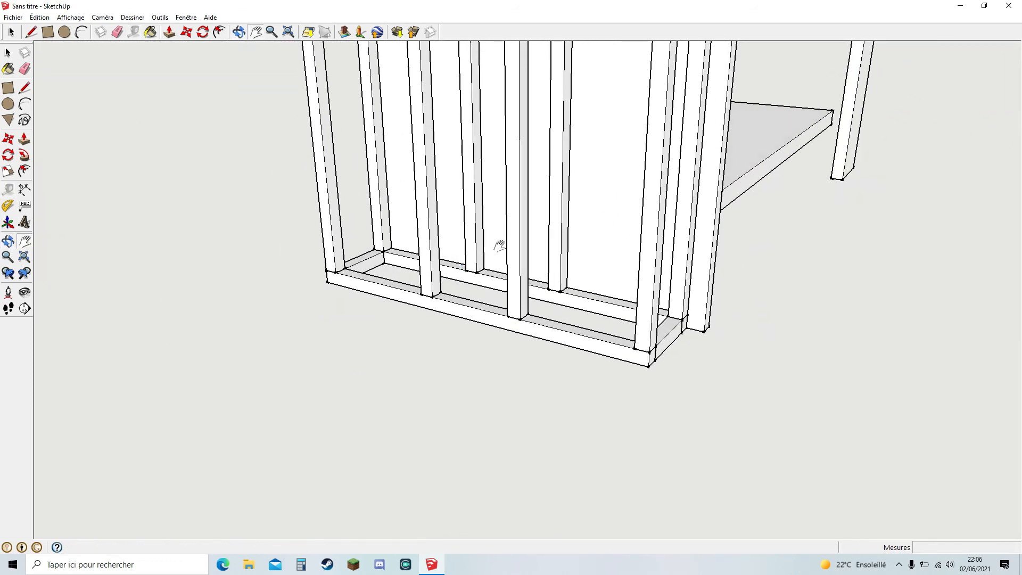
scroll(574, 181, down, 5)
drag(666, 185, 276, 35)
click(186, 33)
click(792, 144)
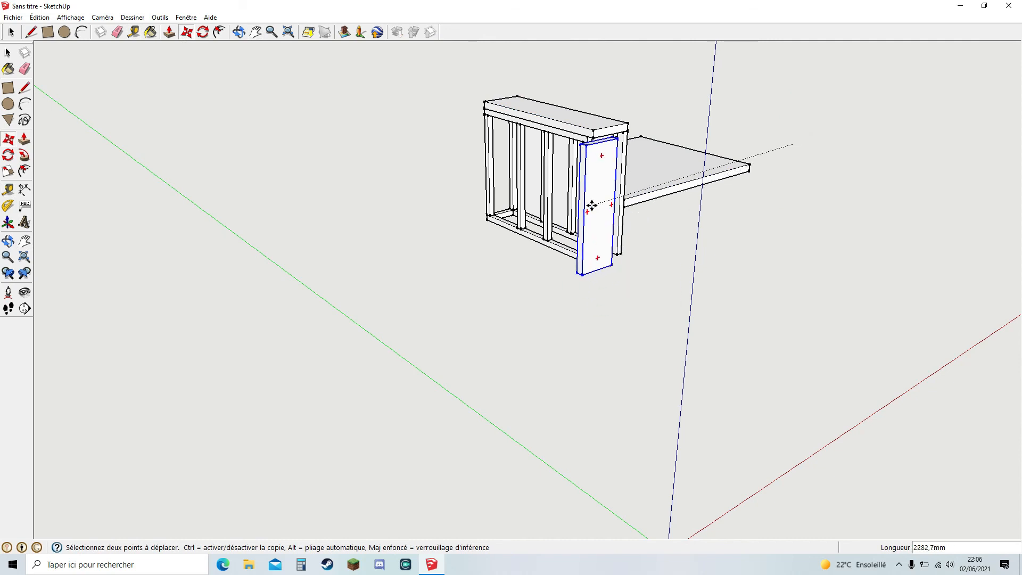
click(600, 199)
Step: Try to align the upright panel with the underside of the top at the frame's open end
middle_drag(766, 218, 410, 146)
scroll(553, 178, up, 5)
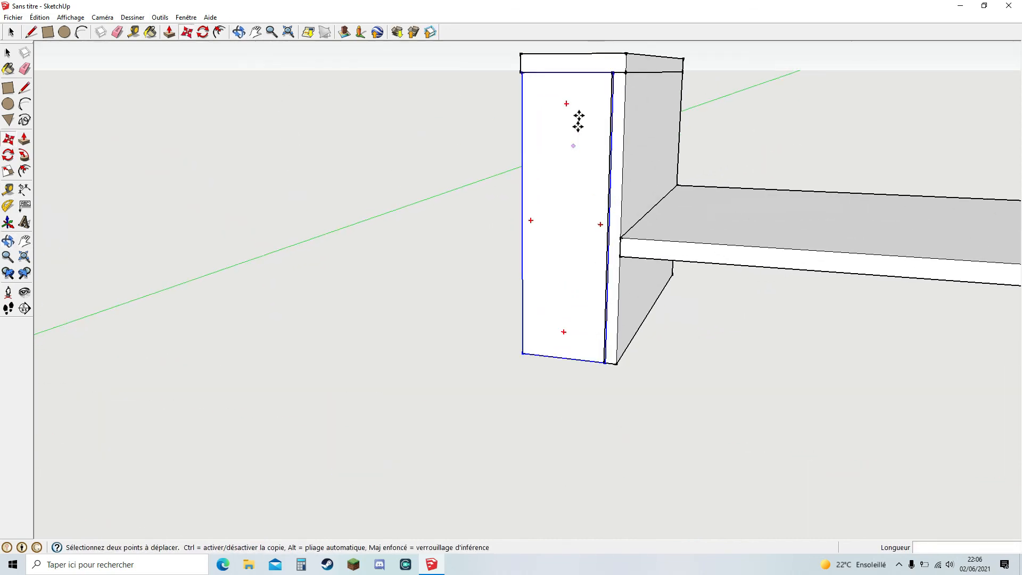
scroll(593, 103, up, 3)
click(257, 33)
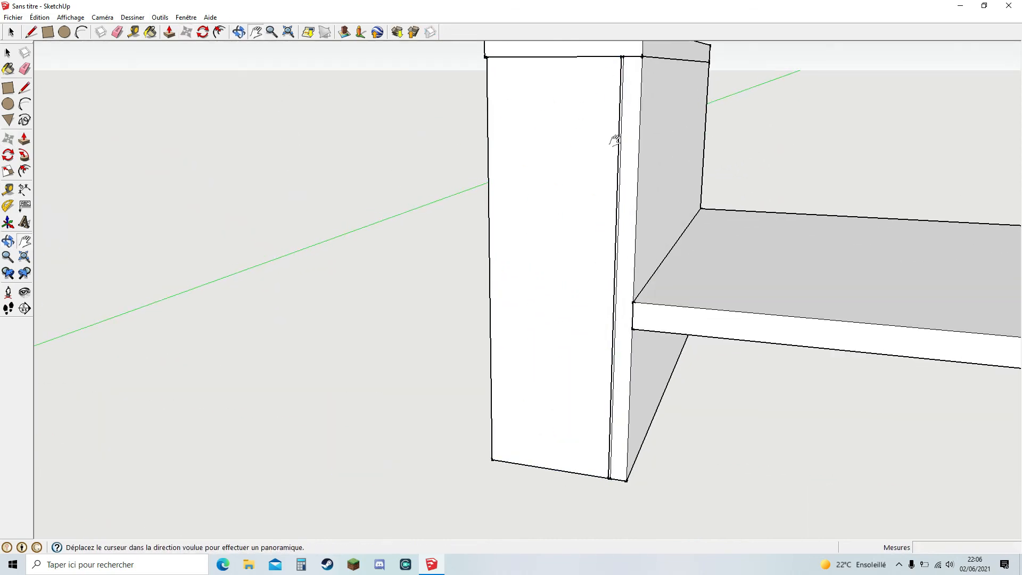
drag(614, 140, 573, 194)
click(187, 33)
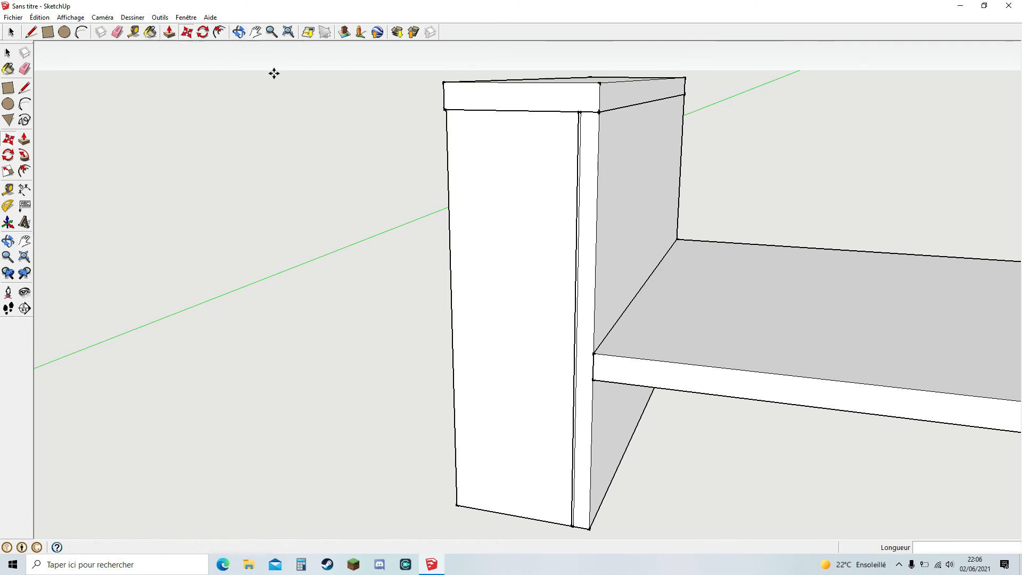
click(559, 126)
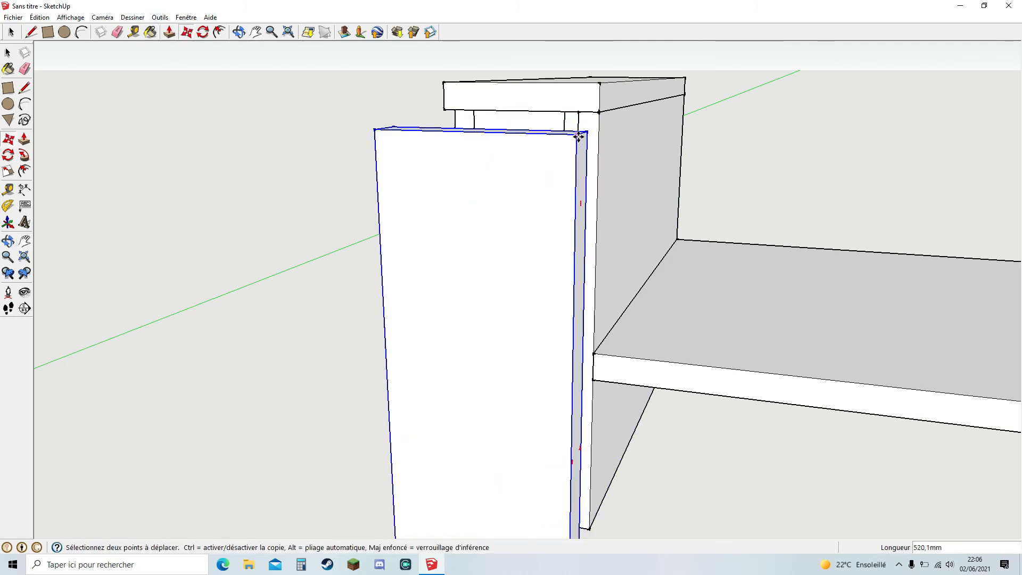
click(526, 101)
Step: Move the upright panel back under the top so that it closes the end of the batten frame
middle_drag(614, 145, 190, 221)
click(153, 232)
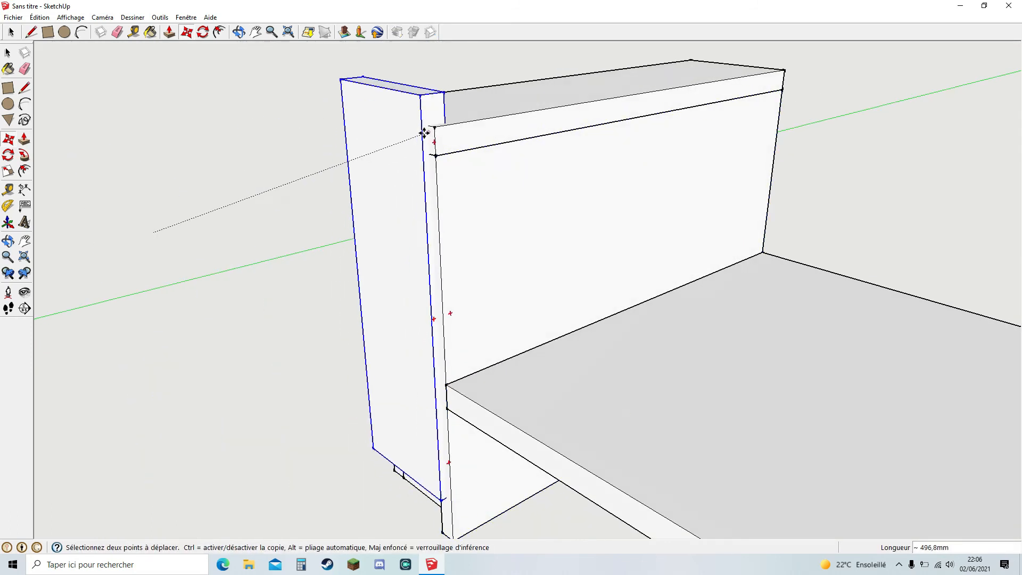
middle_drag(388, 234, 462, 119)
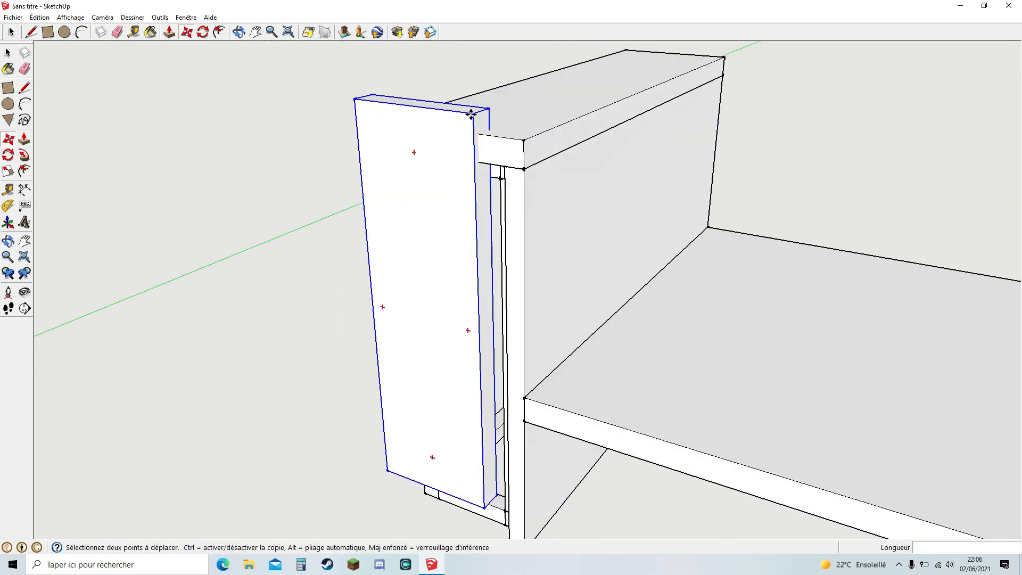
click(491, 113)
middle_drag(516, 230, 593, 210)
click(593, 210)
click(590, 255)
Step: Shift the end panel about 23 mm by its upper corner until it meets the edge of the long vertical panel
middle_drag(769, 236, 741, 98)
scroll(617, 158, up, 2)
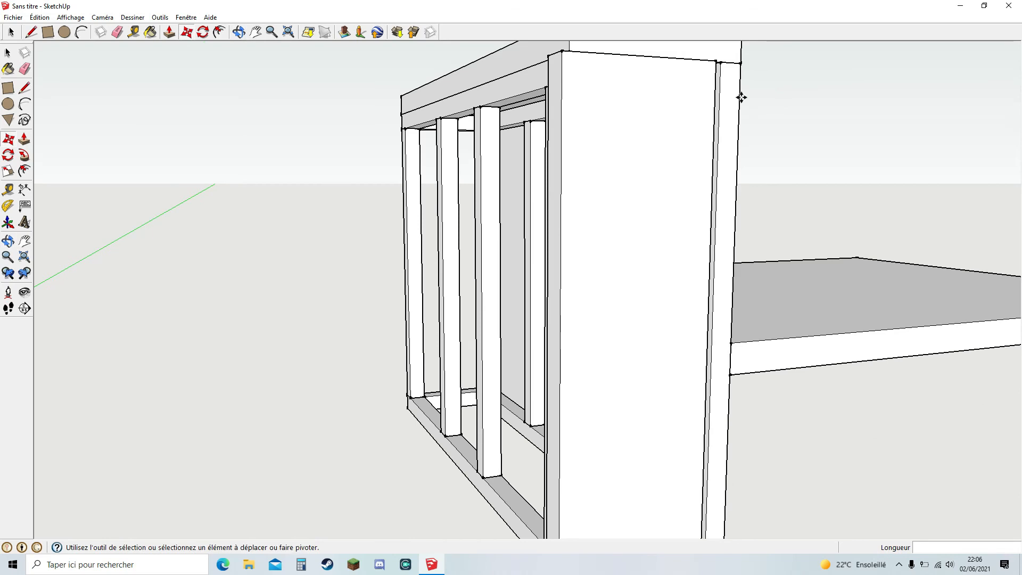
scroll(714, 62, up, 4)
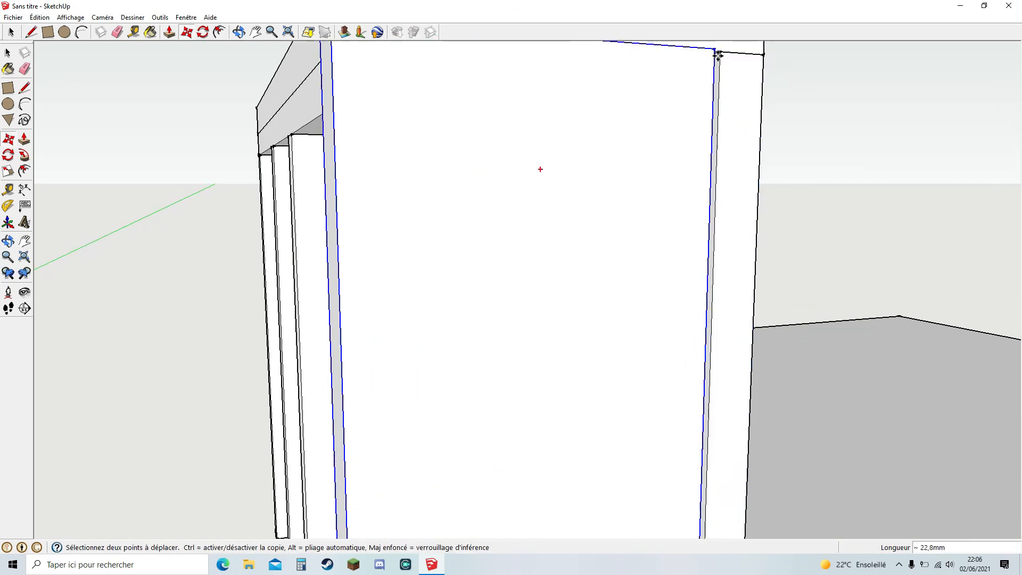
scroll(456, 96, down, 2)
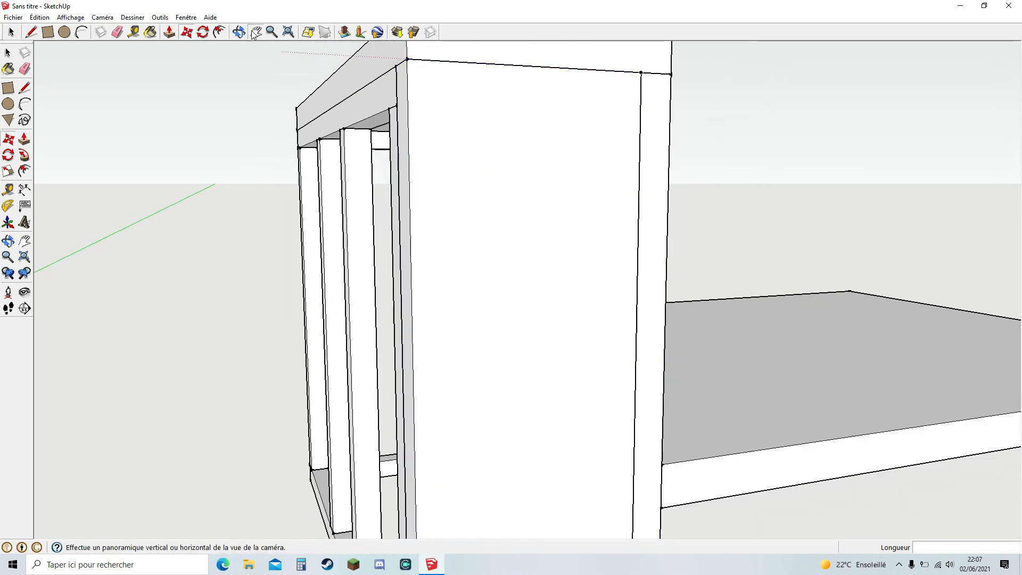
scroll(570, 120, down, 5)
Step: Draw a rectangle on the ground along the full length of the frame's open batten side
middle_drag(571, 121, 475, 166)
middle_drag(460, 345, 355, 239)
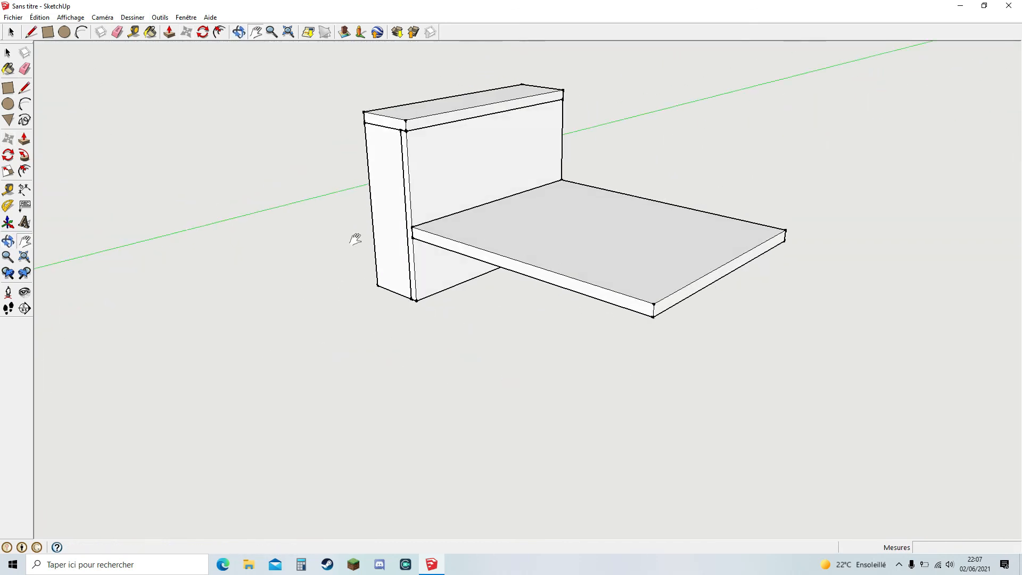
middle_drag(504, 205, 223, 107)
middle_drag(377, 119, 475, 311)
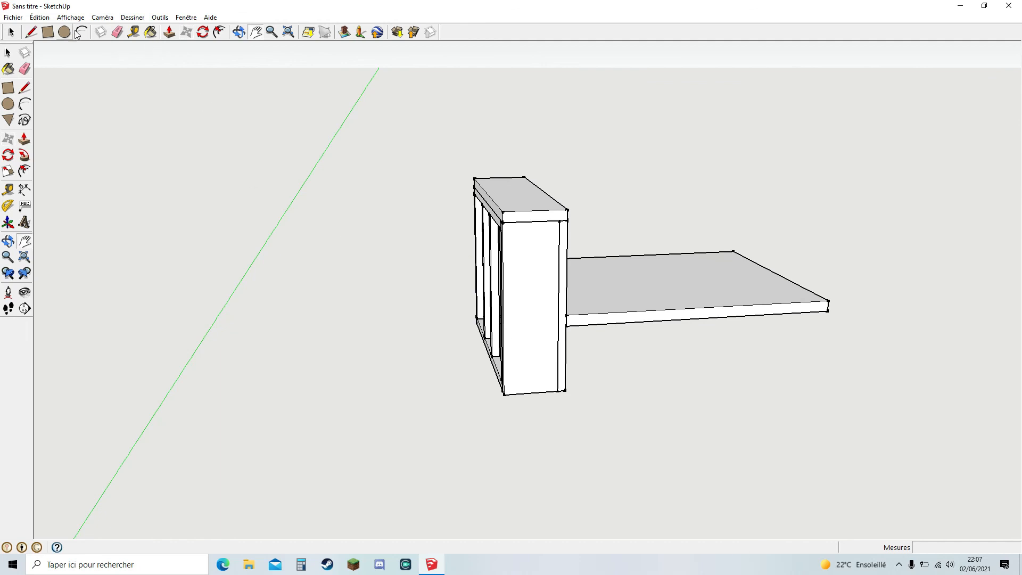
click(47, 33)
middle_drag(399, 338, 519, 408)
click(509, 405)
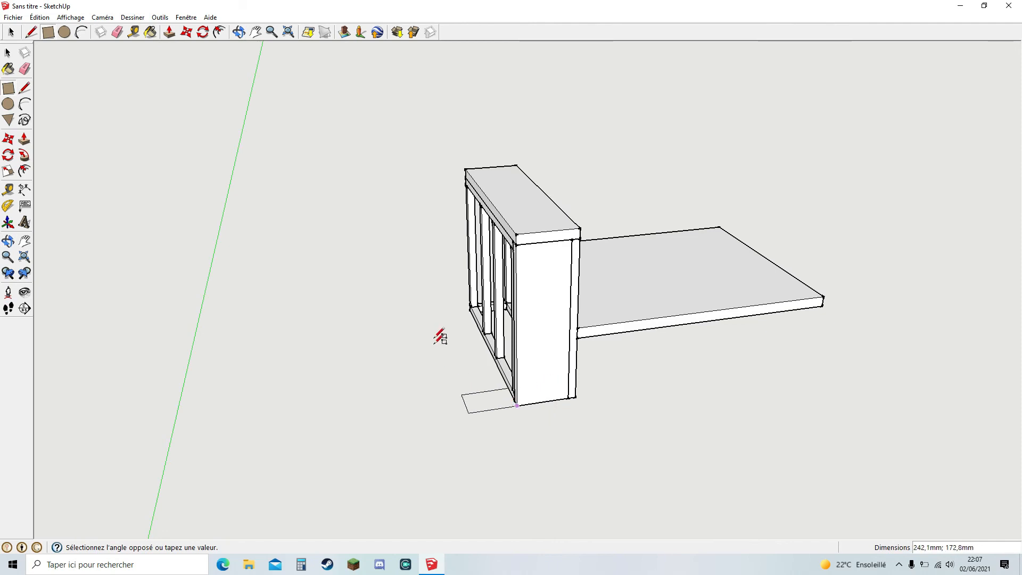
click(416, 297)
Step: Draw a second ground rectangle along the frame's uncovered end, extending under the tabletop side
middle_drag(425, 297, 626, 373)
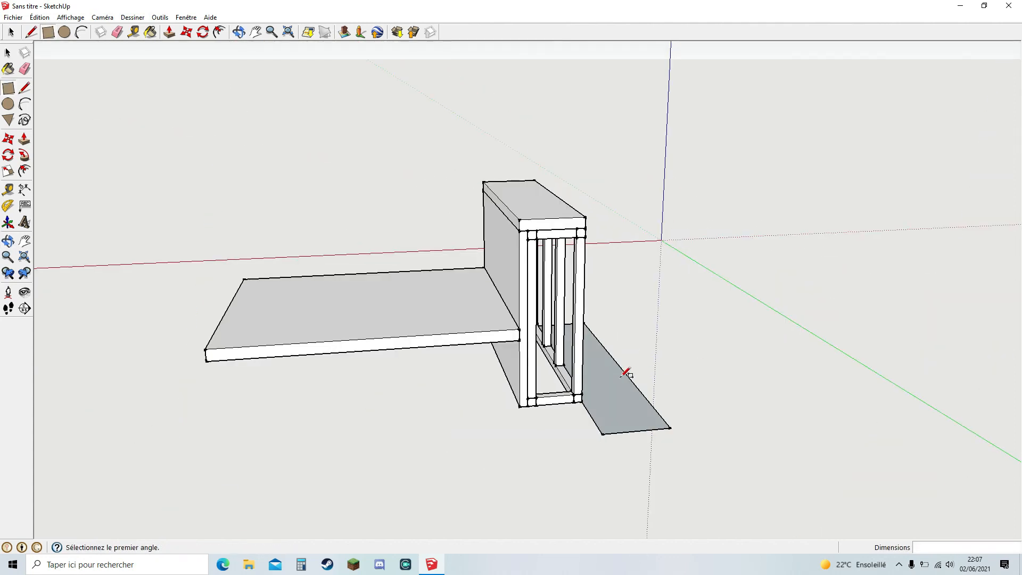
click(584, 400)
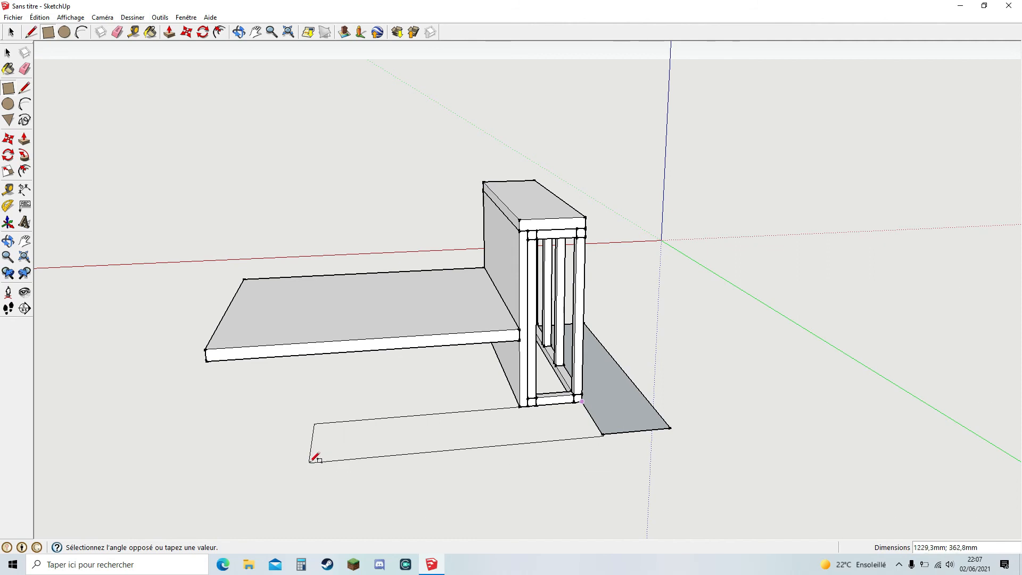
click(294, 469)
Step: Extrude both ground rectangles upward into walls taller than the furniture, the one along the batten side by about 1373 mm
middle_drag(659, 486, 396, 431)
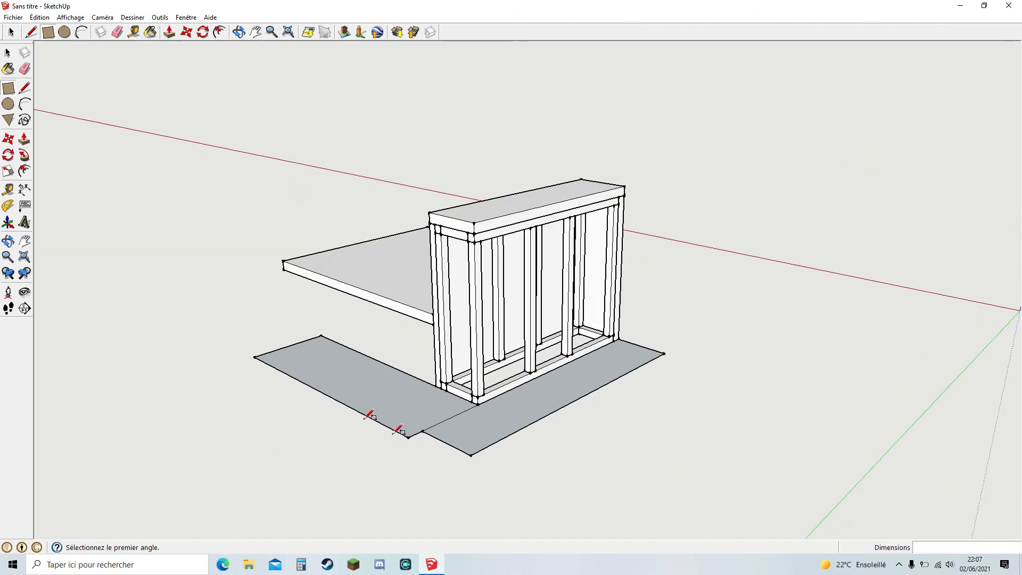
click(186, 33)
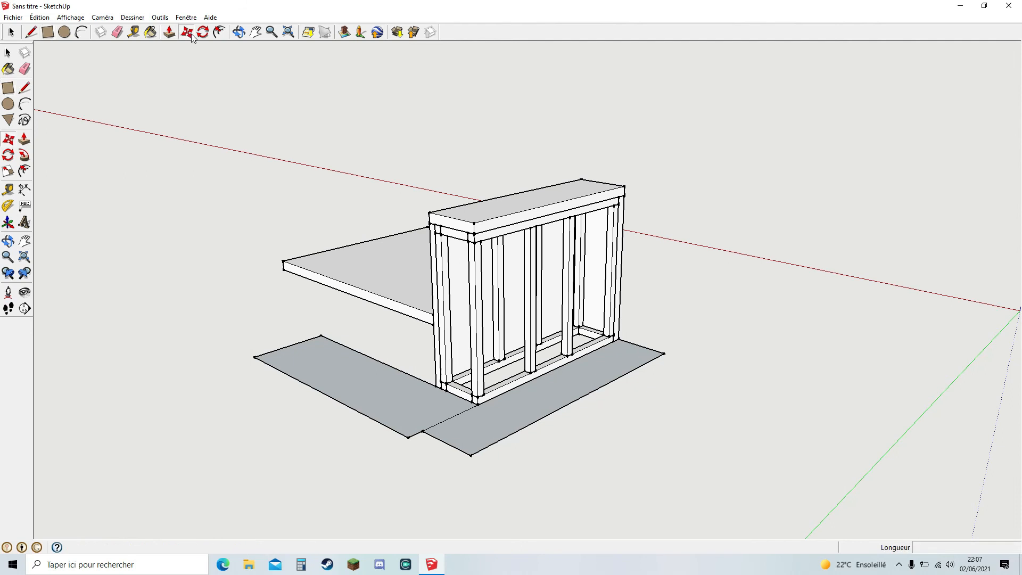
click(169, 33)
click(347, 406)
click(327, 125)
click(479, 412)
click(474, 118)
Step: Lengthen both walls by pulling out their free end faces, the one beside the tabletop by about 755 mm
middle_drag(787, 196, 654, 274)
middle_drag(976, 235, 628, 239)
middle_drag(548, 230, 474, 183)
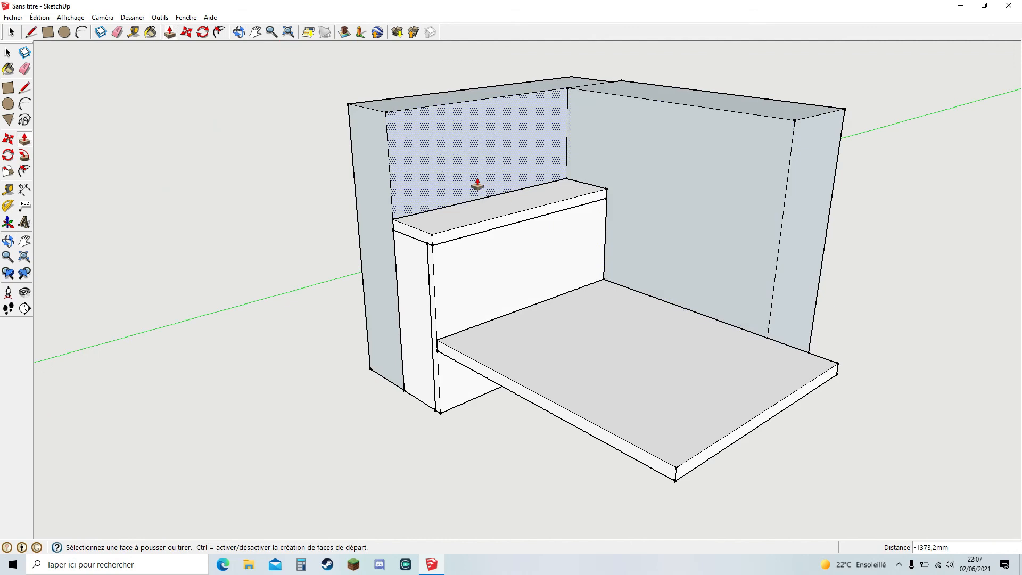
click(355, 202)
click(167, 278)
click(804, 260)
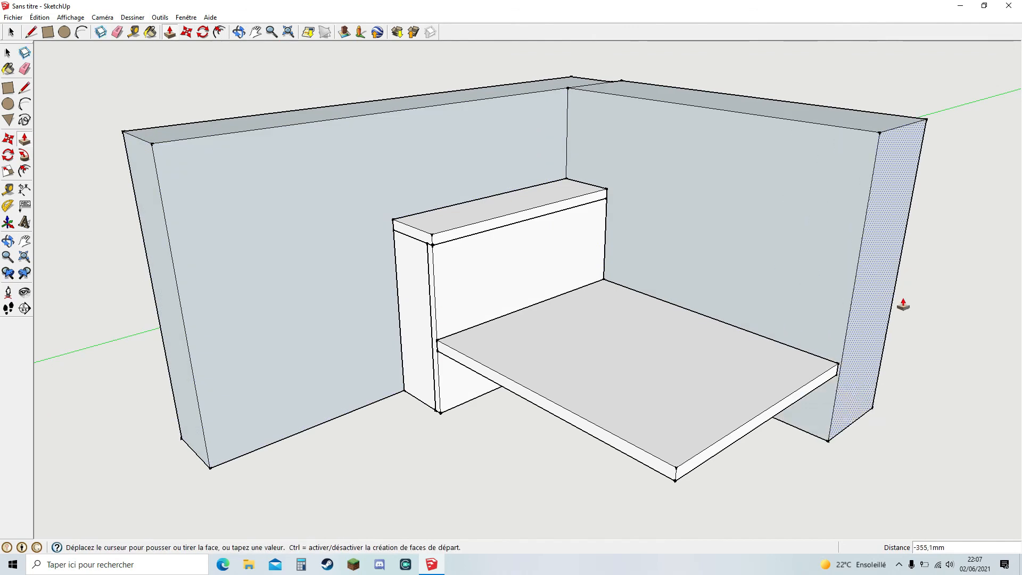
click(924, 331)
middle_drag(924, 330, 666, 239)
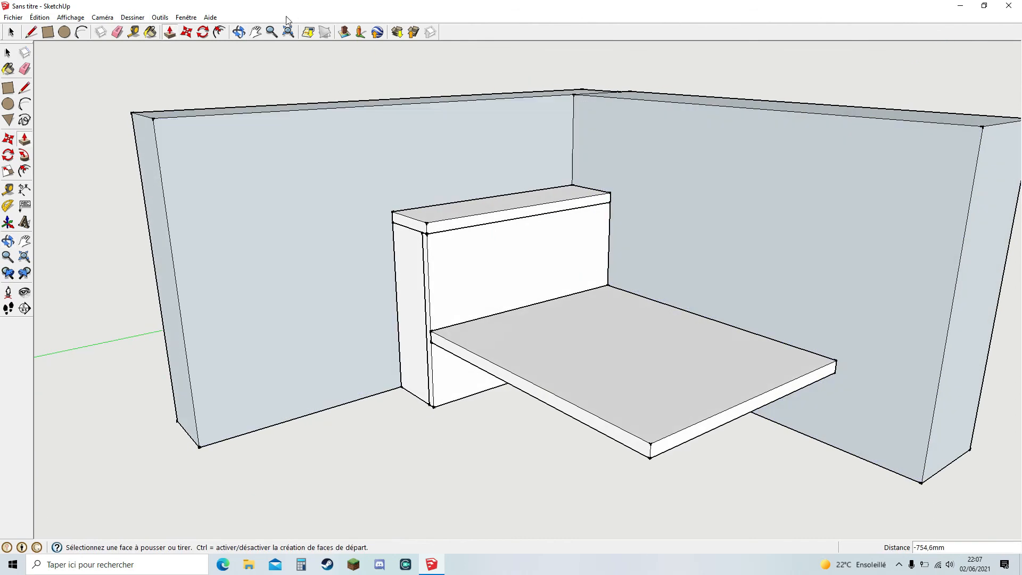
Step: Raise the wall behind the batten frame by about 1224 mm and the wall beside the tabletop by about 1397 mm
click(254, 38)
drag(626, 247, 634, 198)
scroll(632, 199, down, 3)
middle_drag(707, 228, 610, 335)
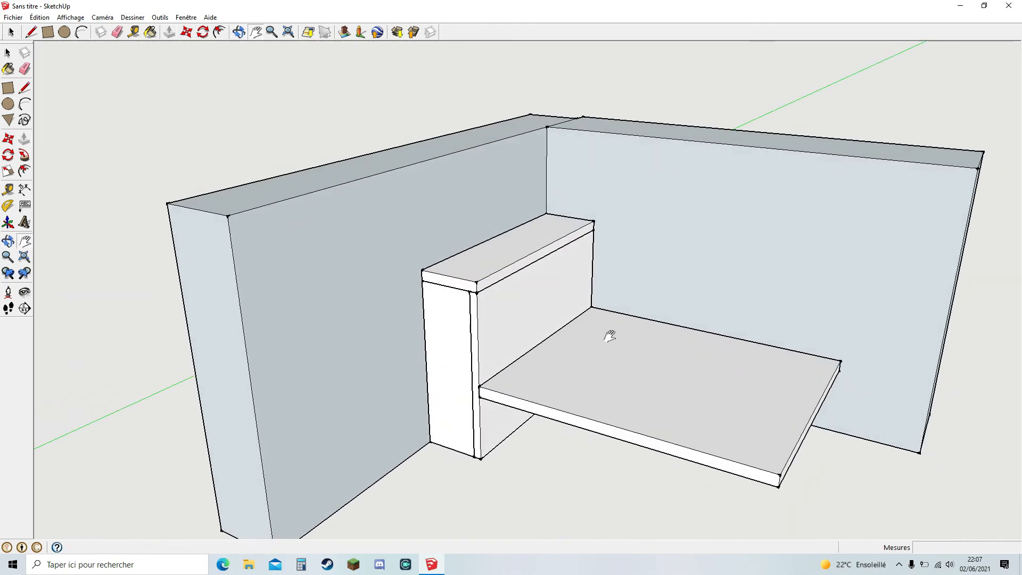
scroll(609, 335, down, 3)
middle_drag(729, 336, 505, 240)
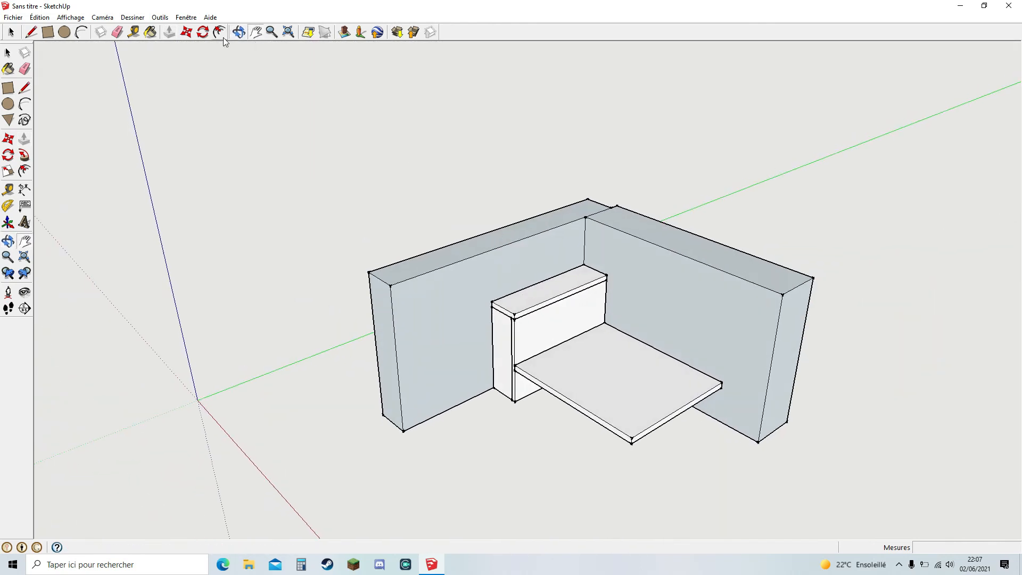
click(171, 33)
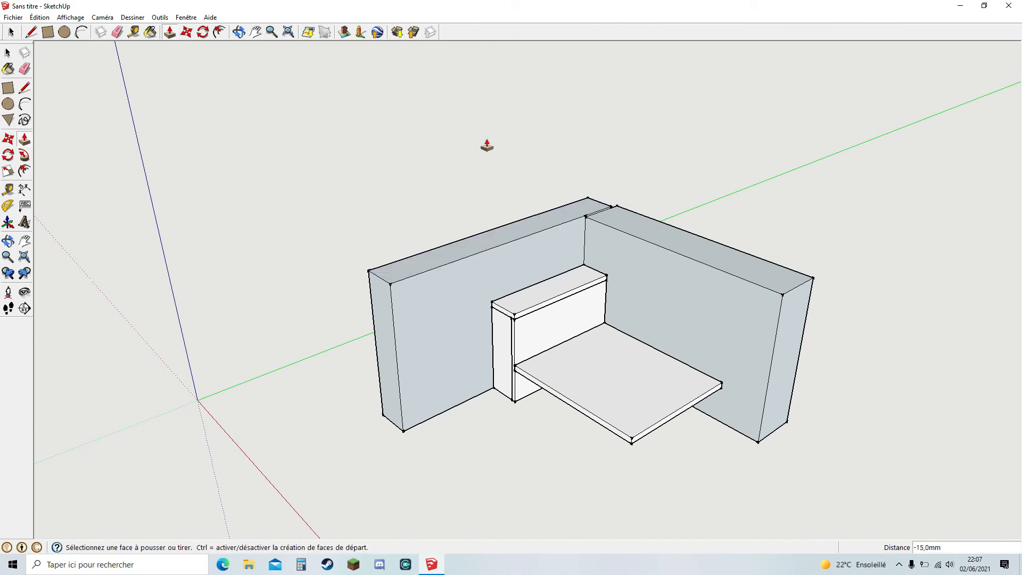
click(494, 246)
click(479, 101)
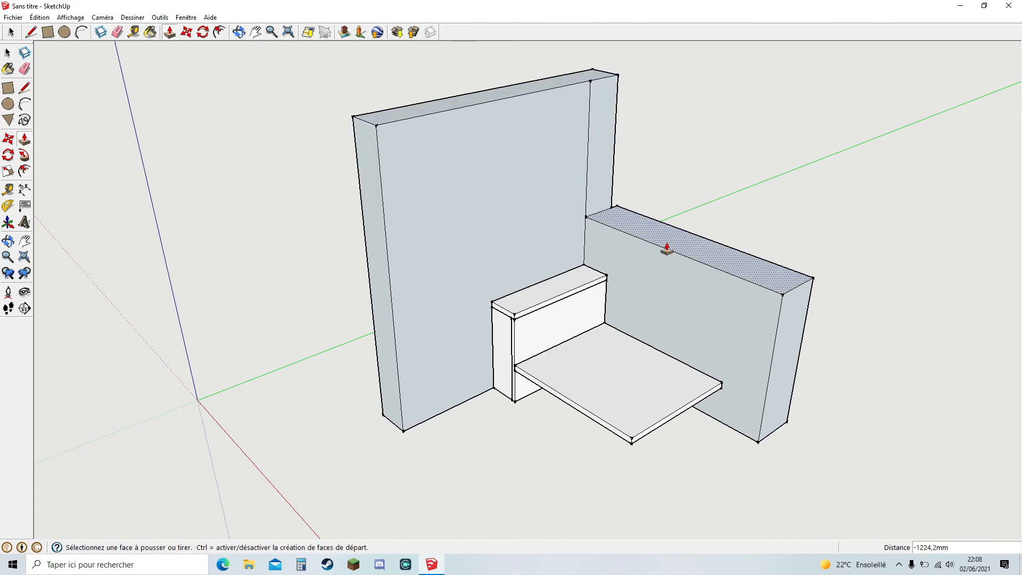
click(641, 230)
click(625, 65)
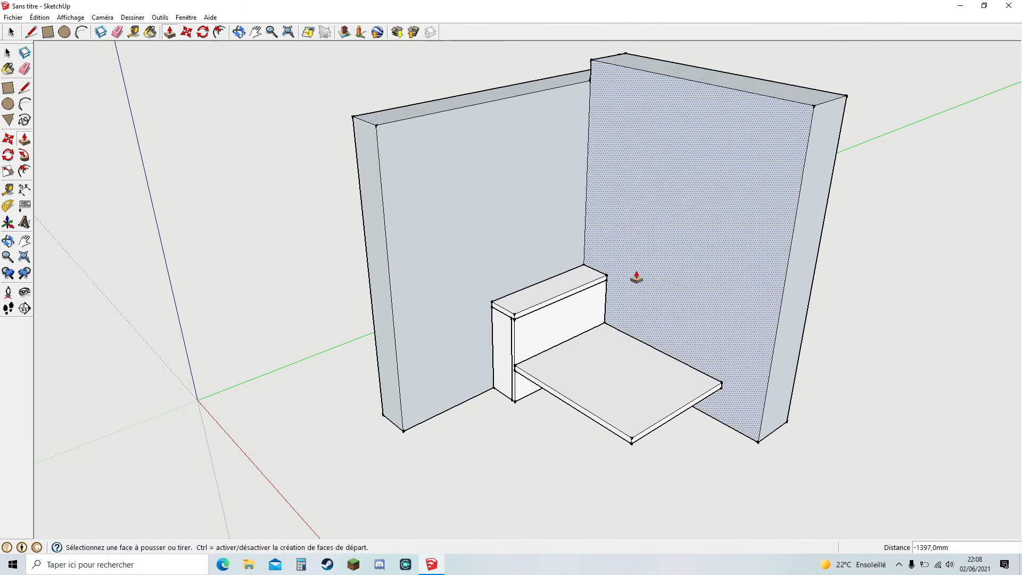
Step: Extend both walls at their free ends, the rear one by about 565 mm, and raise the rear wall about 316 mm
click(383, 314)
click(322, 333)
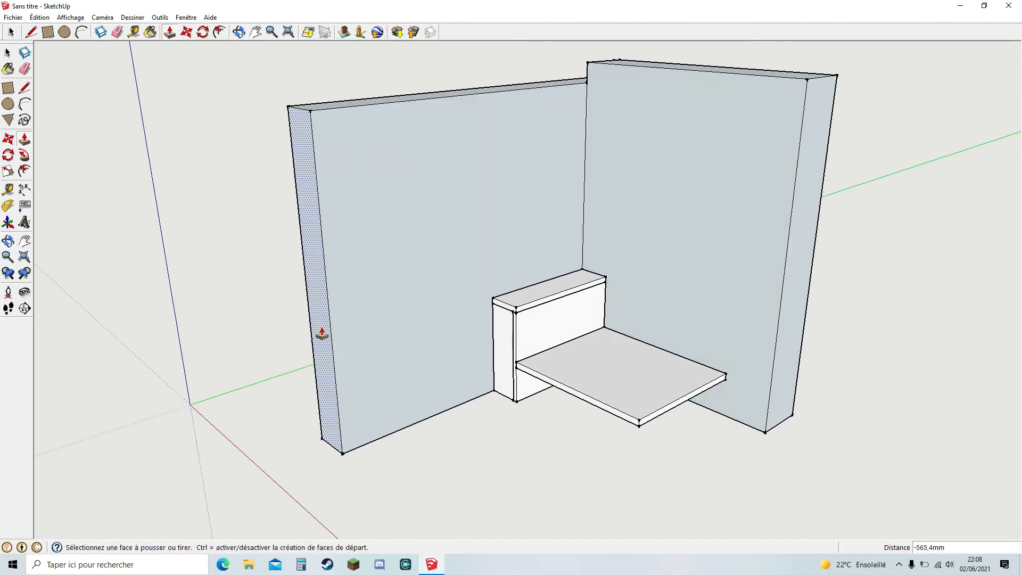
click(810, 298)
click(982, 359)
click(503, 89)
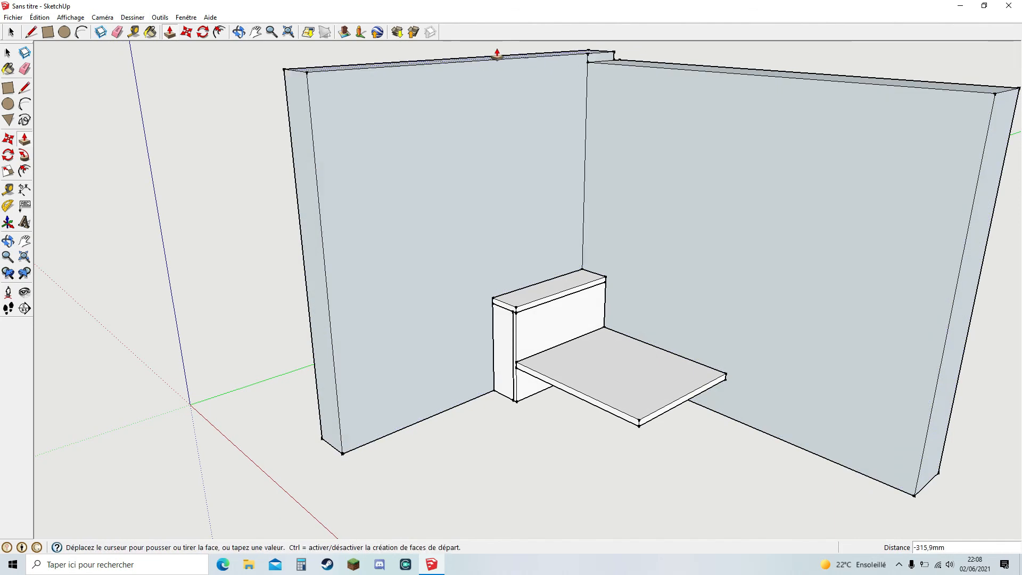
click(496, 49)
Step: Erase the wall behind the batten frame, starting from the bottom corners of its free end
middle_drag(697, 282, 718, 205)
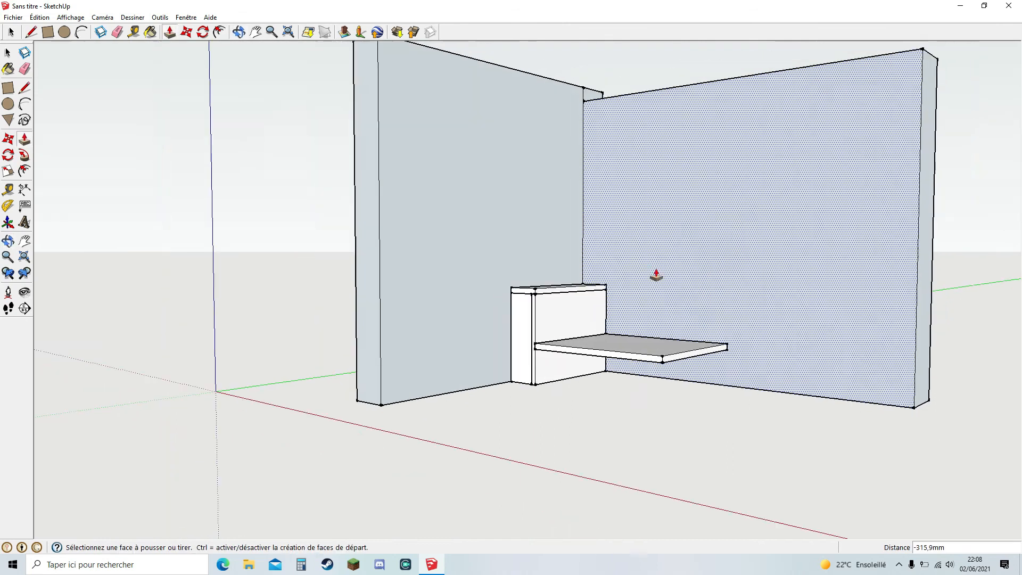
scroll(628, 284, down, 3)
scroll(603, 352, up, 3)
scroll(582, 337, up, 5)
middle_drag(514, 326, 751, 414)
click(117, 32)
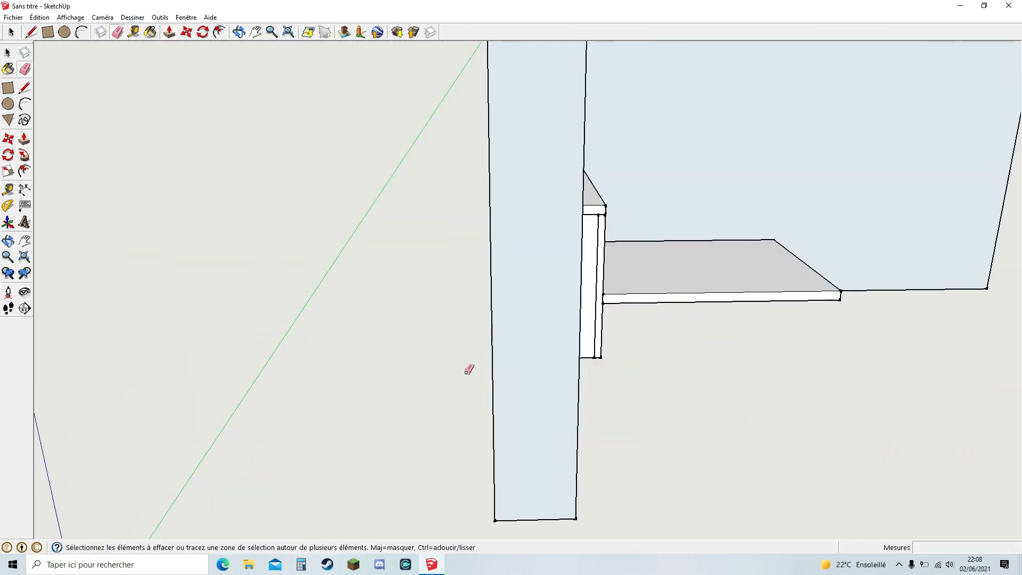
drag(490, 520, 496, 521)
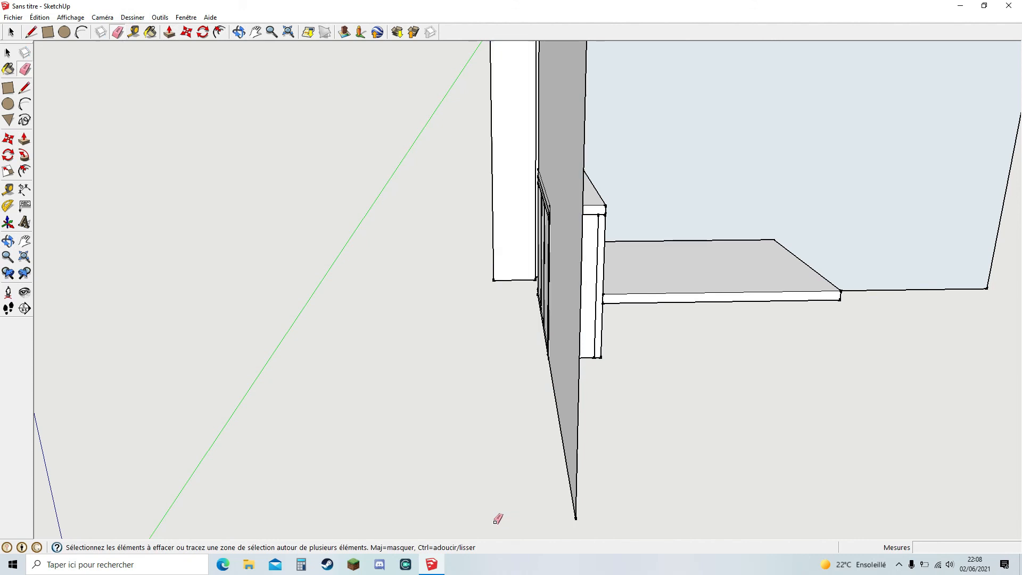
click(577, 515)
Step: Erase the remaining wall edges and faces, including the vertical corner line and the end face beside the tabletop
mouse_move(429, 427)
middle_down()
mouse_move(520, 417)
mouse_move(414, 292)
middle_up()
drag(412, 295, 439, 284)
click(442, 273)
middle_drag(356, 324, 320, 295)
click(319, 296)
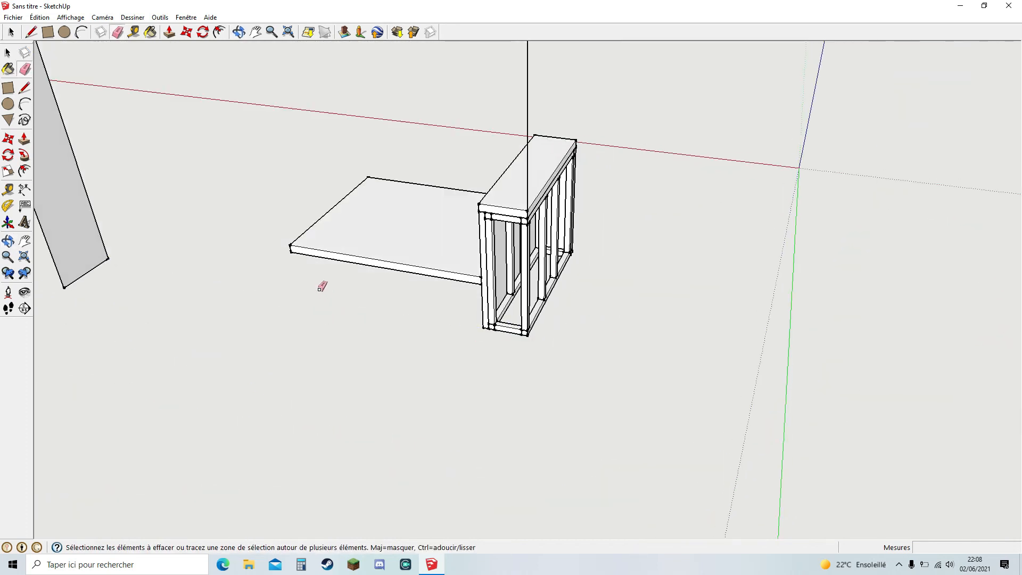
click(528, 107)
mouse_move(694, 177)
middle_down()
mouse_move(495, 103)
mouse_move(351, 109)
middle_up()
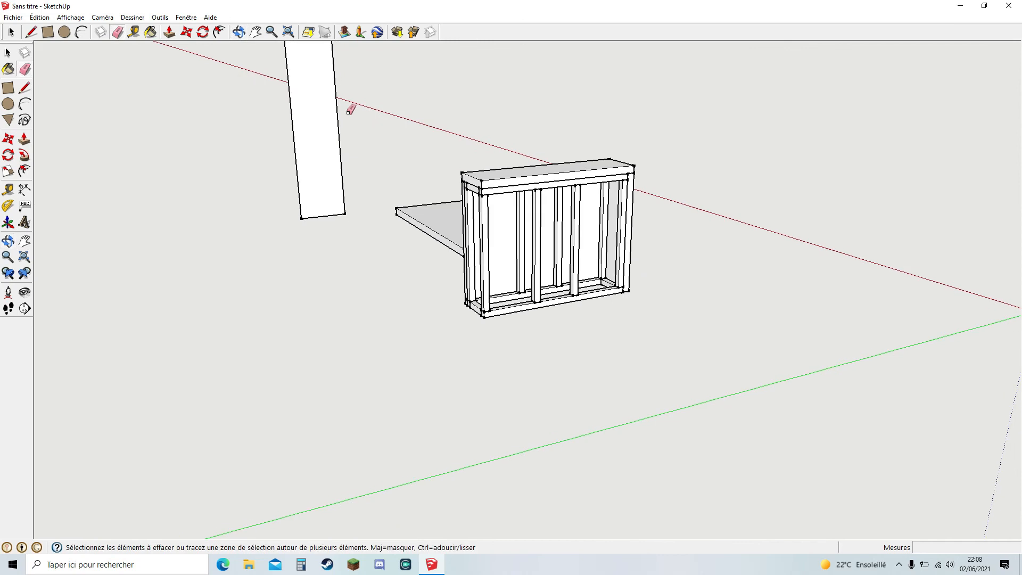
click(308, 214)
click(345, 211)
mouse_move(713, 198)
middle_down()
mouse_move(449, 151)
mouse_move(531, 170)
mouse_move(575, 272)
mouse_move(935, 325)
mouse_move(734, 282)
mouse_move(502, 257)
mouse_move(718, 262)
mouse_move(325, 260)
mouse_move(404, 293)
mouse_move(735, 228)
mouse_move(449, 361)
mouse_move(423, 354)
mouse_move(372, 378)
middle_up()
scroll(431, 327, up, 5)
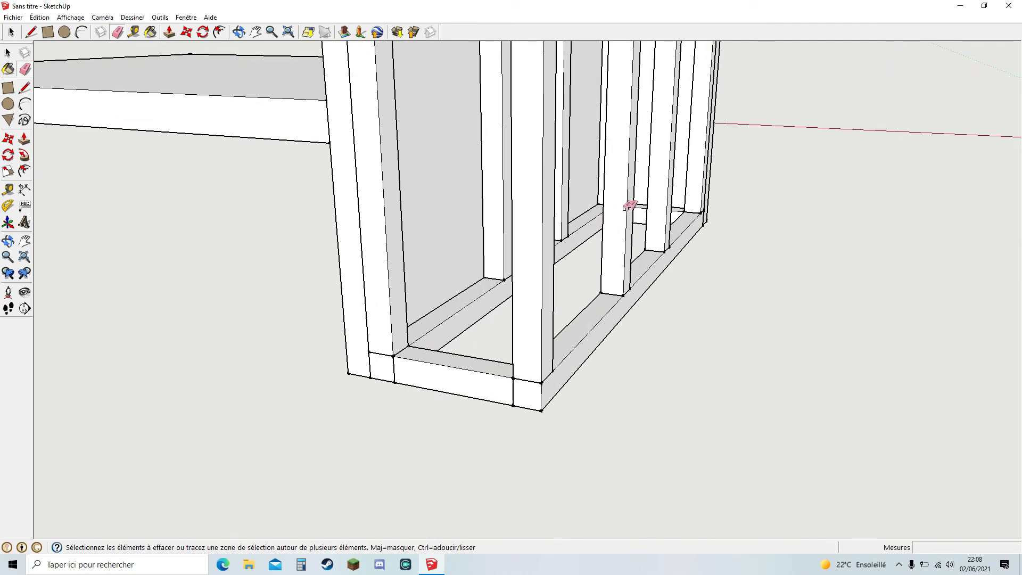
mouse_move(672, 216)
middle_down()
mouse_move(568, 247)
mouse_move(772, 241)
middle_up()
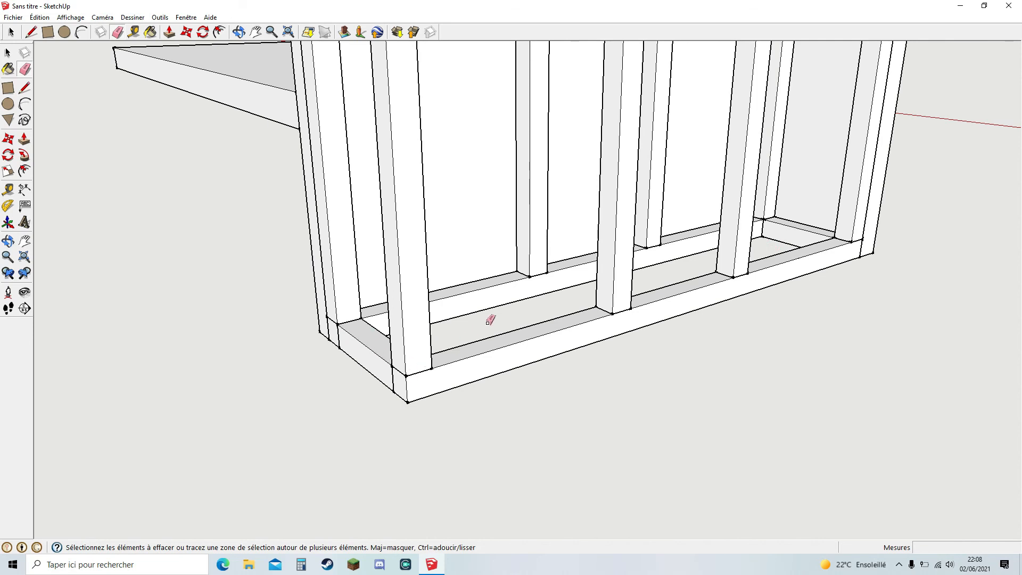
Step: Examine the finished batten frame, its closed end panel and the attached tabletop from several sides
scroll(488, 322, down, 5)
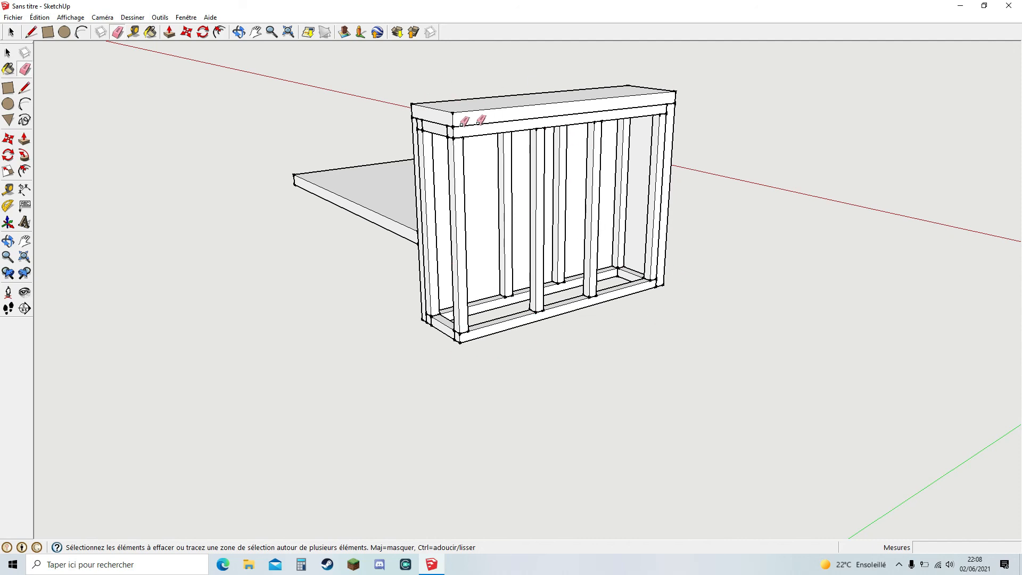
mouse_move(756, 152)
middle_down()
mouse_move(643, 201)
mouse_move(648, 237)
middle_up()
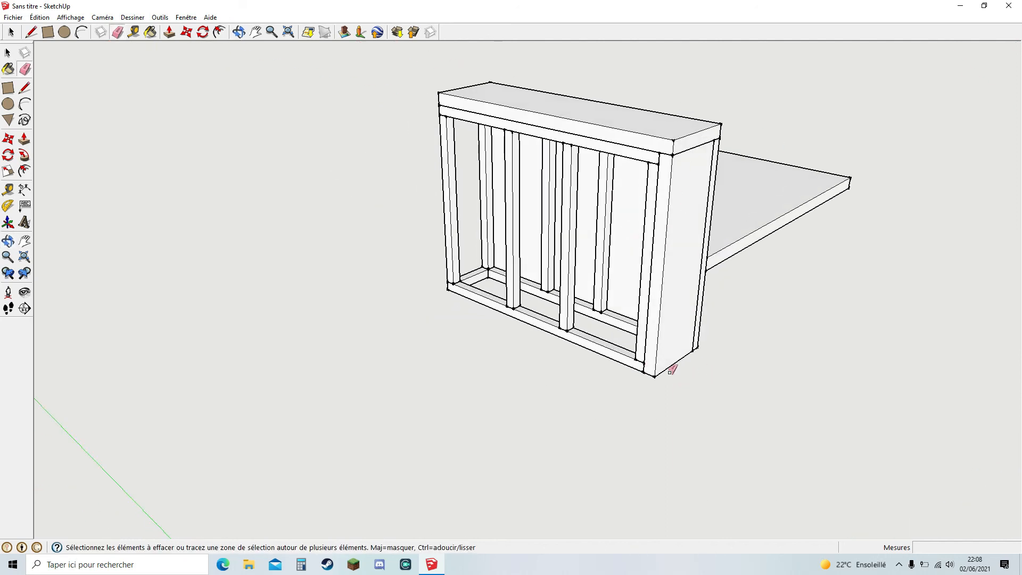
middle_drag(710, 158, 712, 183)
right_click(711, 183)
click(179, 10)
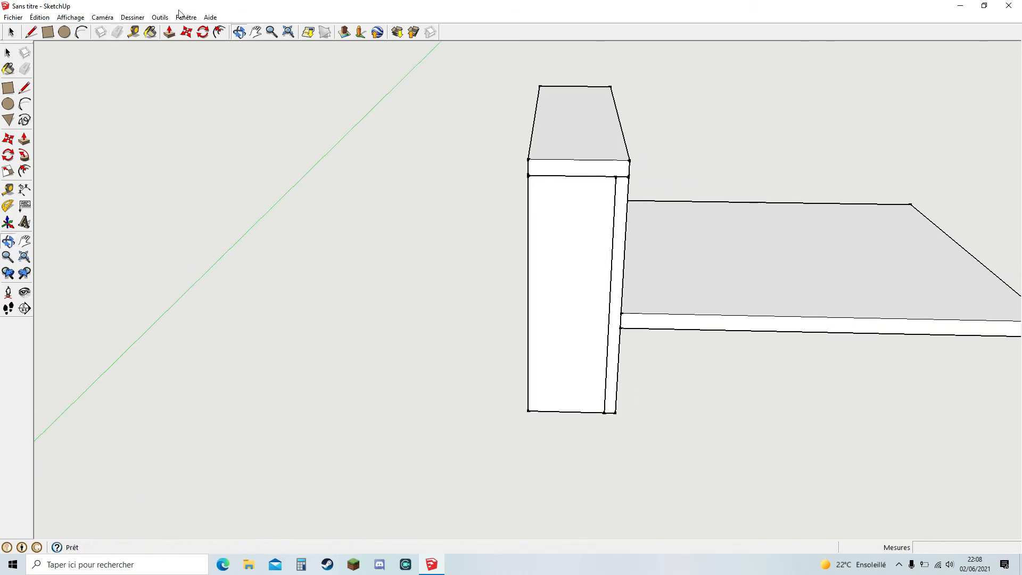
drag(810, 194, 750, 166)
click(258, 33)
scroll(533, 265, down, 3)
middle_drag(815, 272, 500, 272)
Step: Paste a copy of the vertical panel behind the tabletop, setting it apart from the furniture along the green axis
click(188, 35)
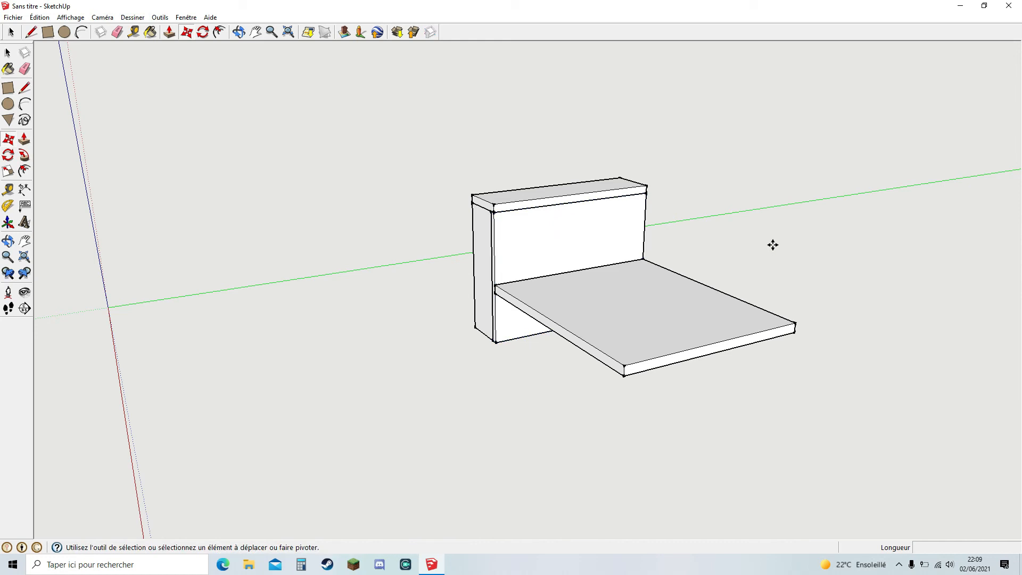
key(ctrl+v)
click(794, 273)
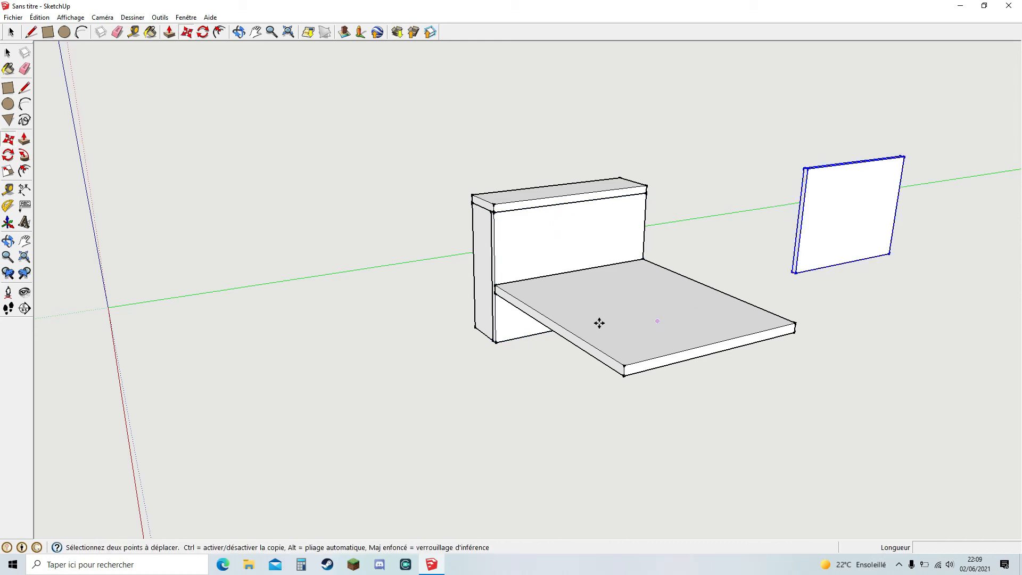
Step: Copy the tabletop and paste it against the face of the separate vertical panel, partway up its height
click(11, 32)
click(186, 32)
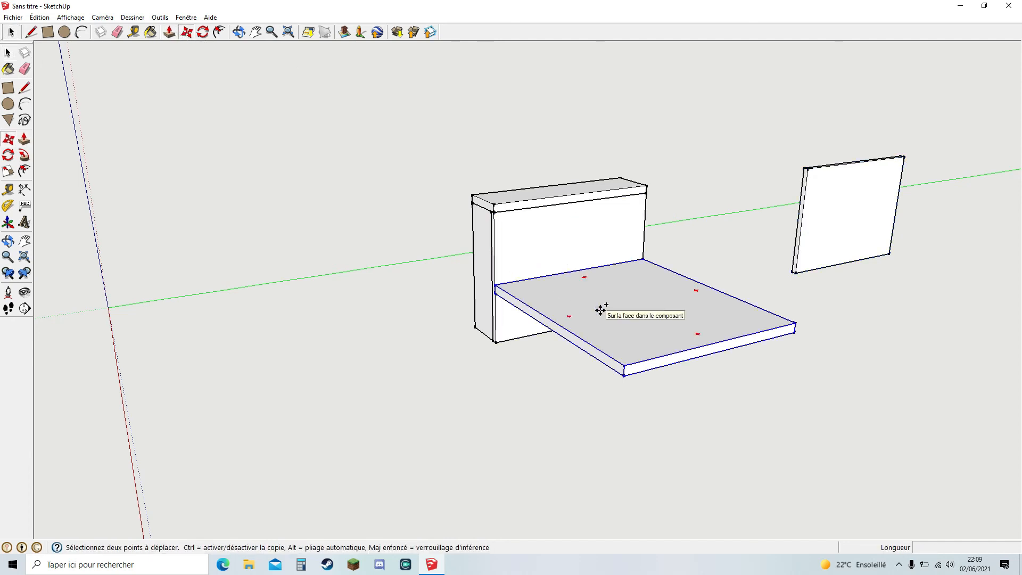
key(ctrl+v)
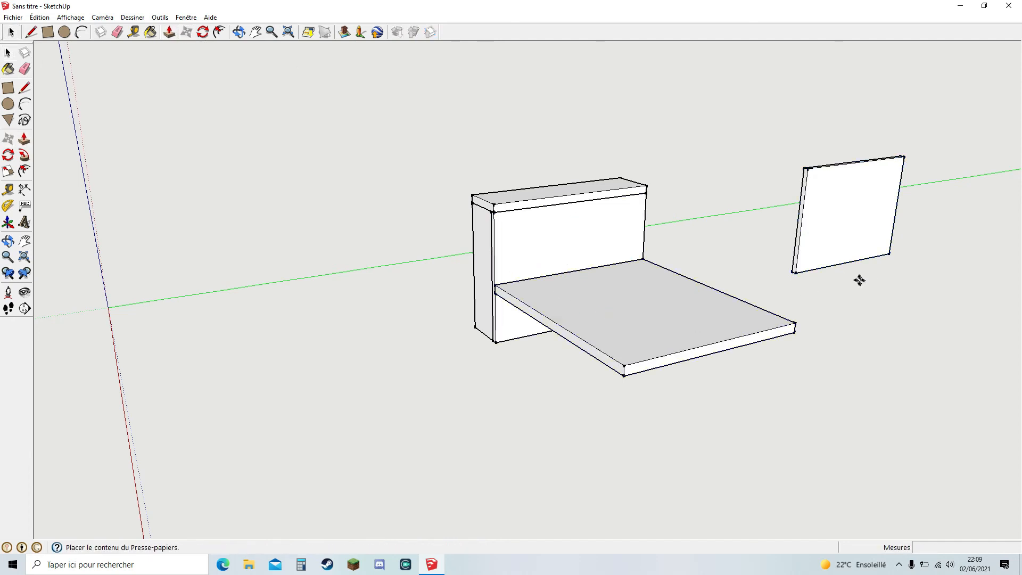
click(800, 235)
Step: Inspect the join between the copied tabletop and copied panel, viewing it from below and from the side
middle_drag(902, 269, 702, 311)
scroll(896, 244, up, 8)
middle_drag(795, 262, 824, 222)
scroll(741, 230, down, 3)
scroll(780, 234, down, 5)
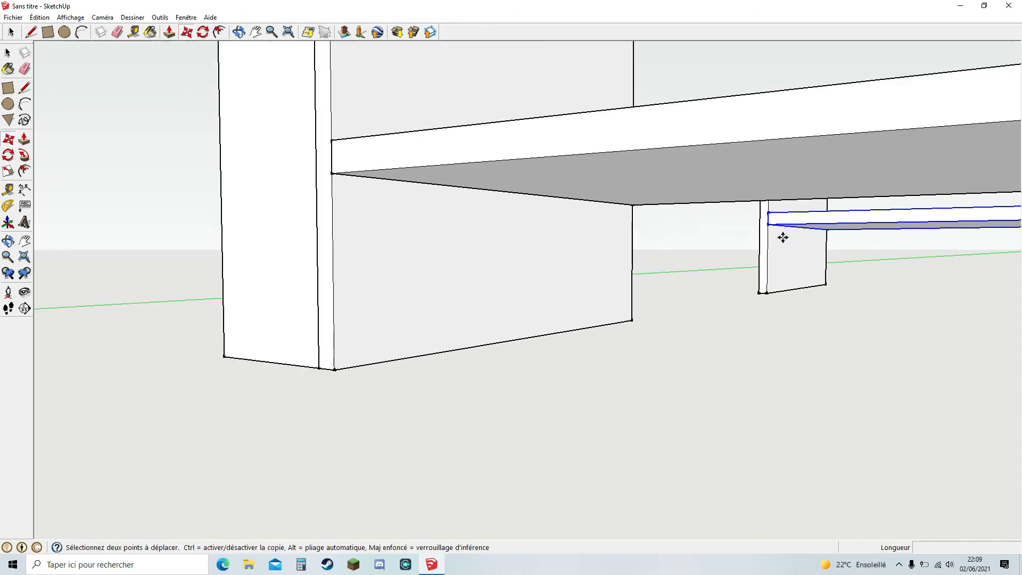
scroll(531, 223, down, 3)
middle_drag(531, 223, 711, 217)
scroll(793, 182, up, 4)
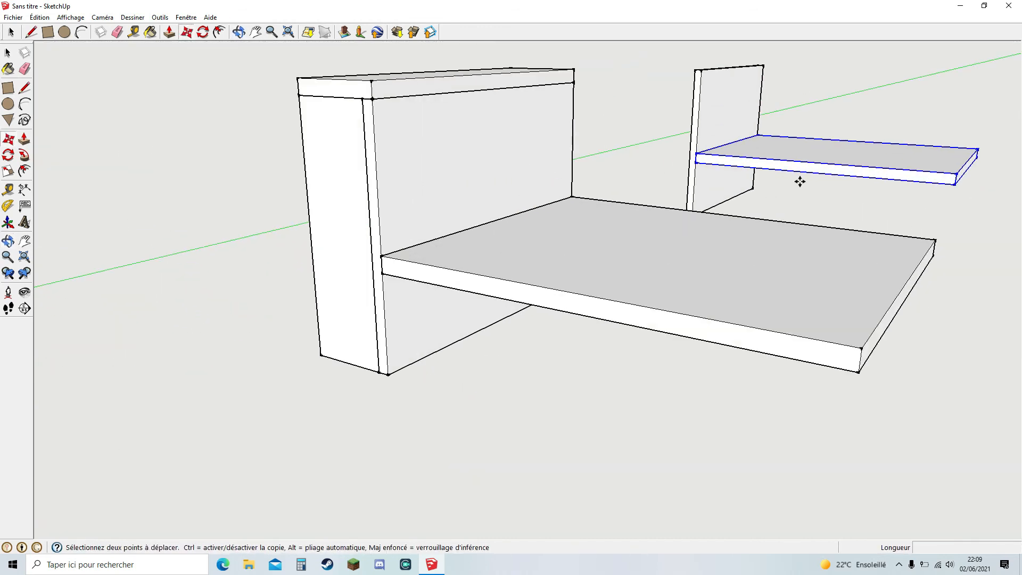
click(255, 35)
drag(655, 158, 416, 245)
middle_drag(426, 261, 554, 250)
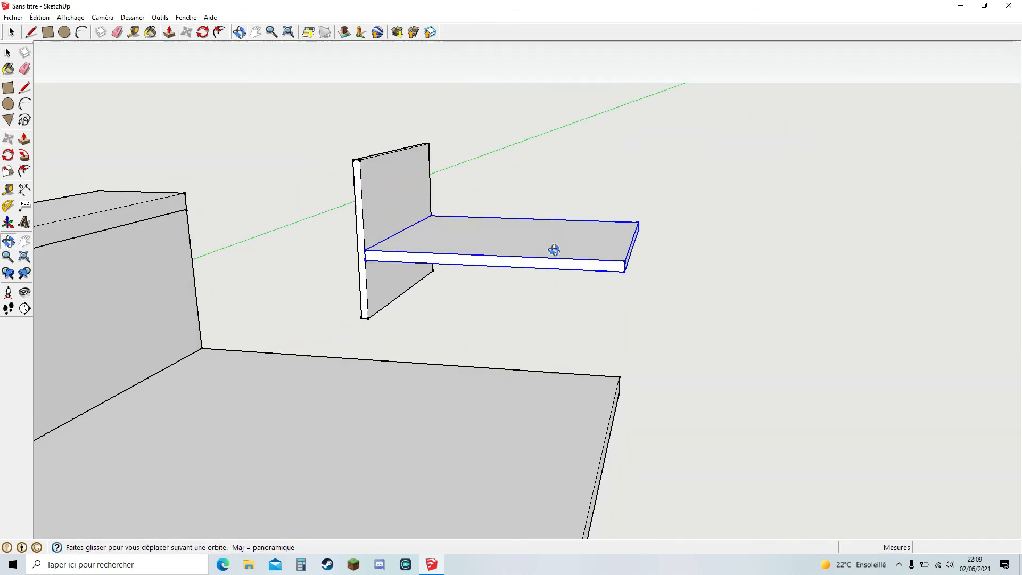
click(49, 31)
click(623, 271)
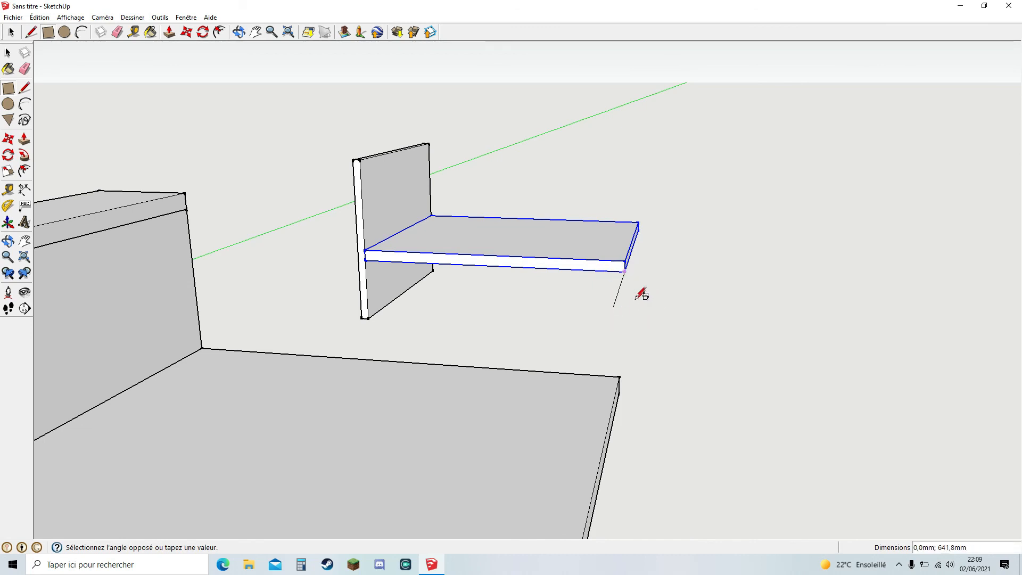
key(Escape)
Step: Compare the complete furniture with the simple panel-and-tabletop version, examining the batten side, the top board and the tabletops
middle_drag(649, 333, 605, 293)
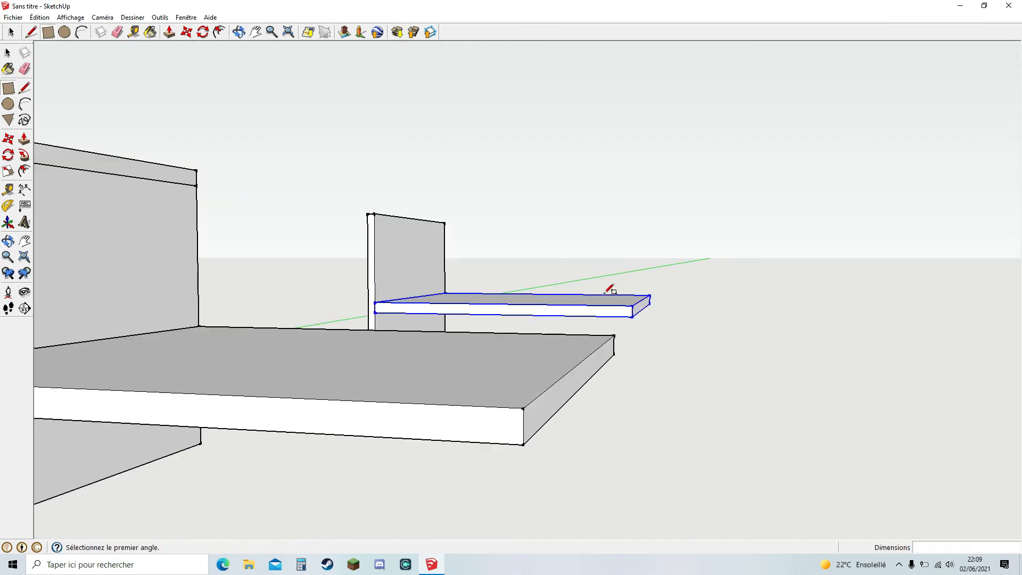
scroll(538, 321, down, 5)
middle_drag(529, 308, 468, 294)
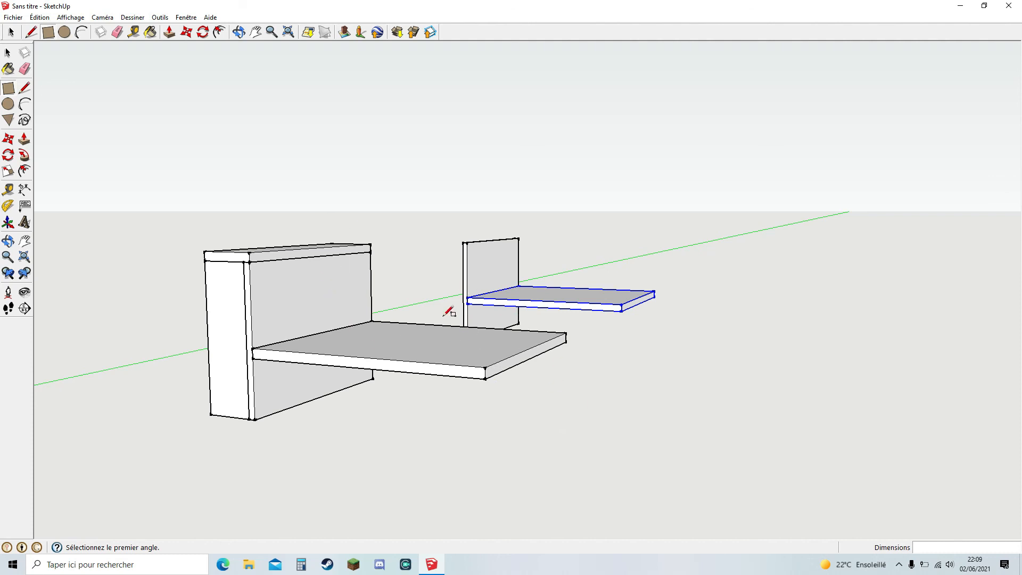
middle_drag(471, 321, 642, 316)
middle_drag(890, 344, 774, 353)
middle_drag(694, 370, 653, 397)
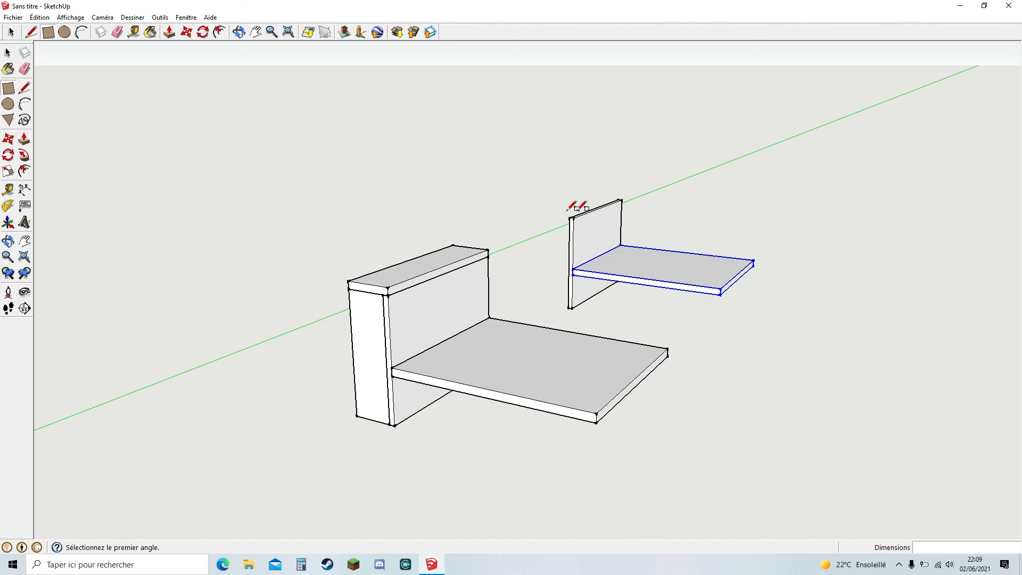
middle_drag(356, 286, 551, 298)
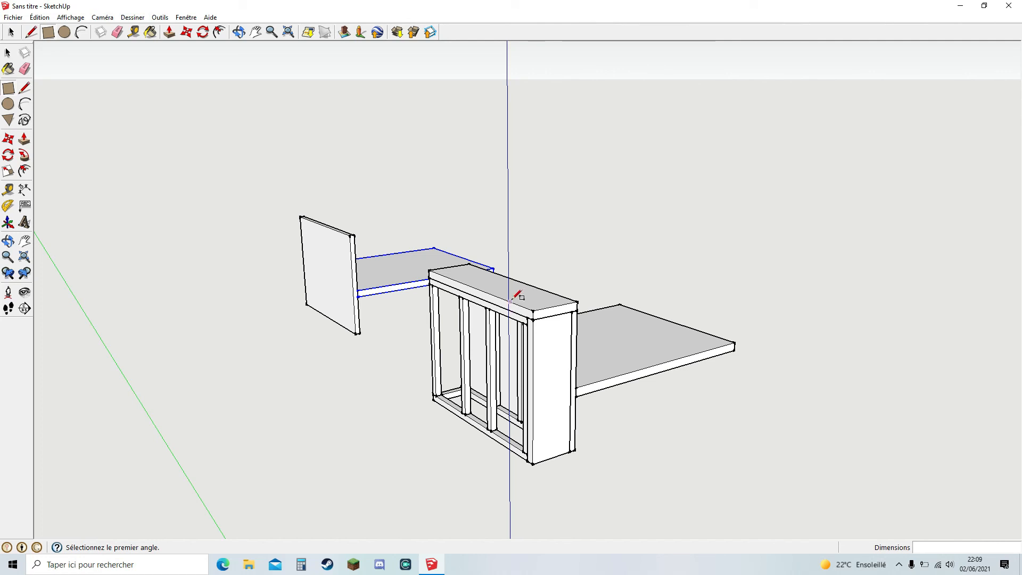
middle_drag(516, 308, 486, 335)
scroll(485, 325, up, 6)
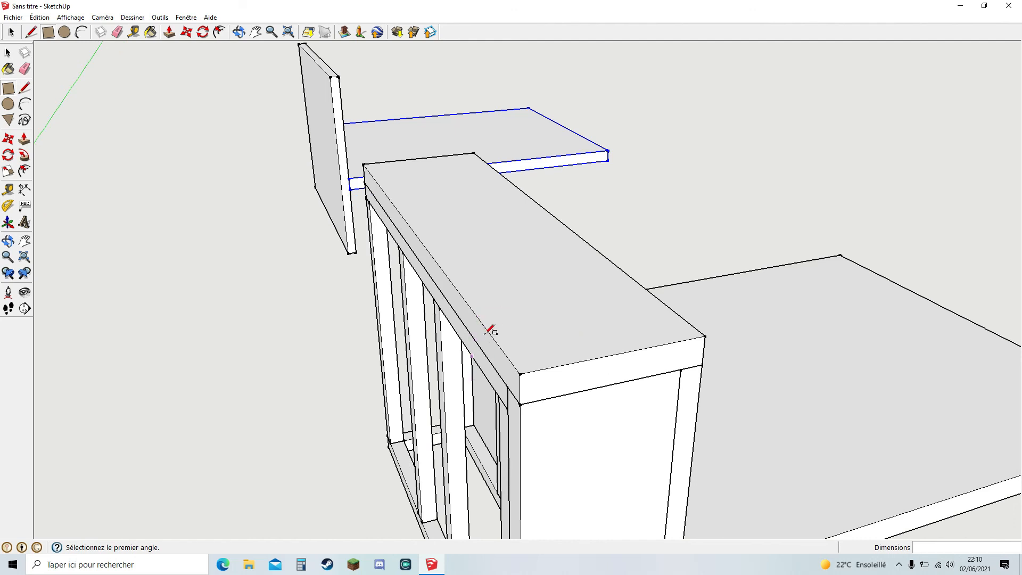
middle_drag(494, 377, 388, 278)
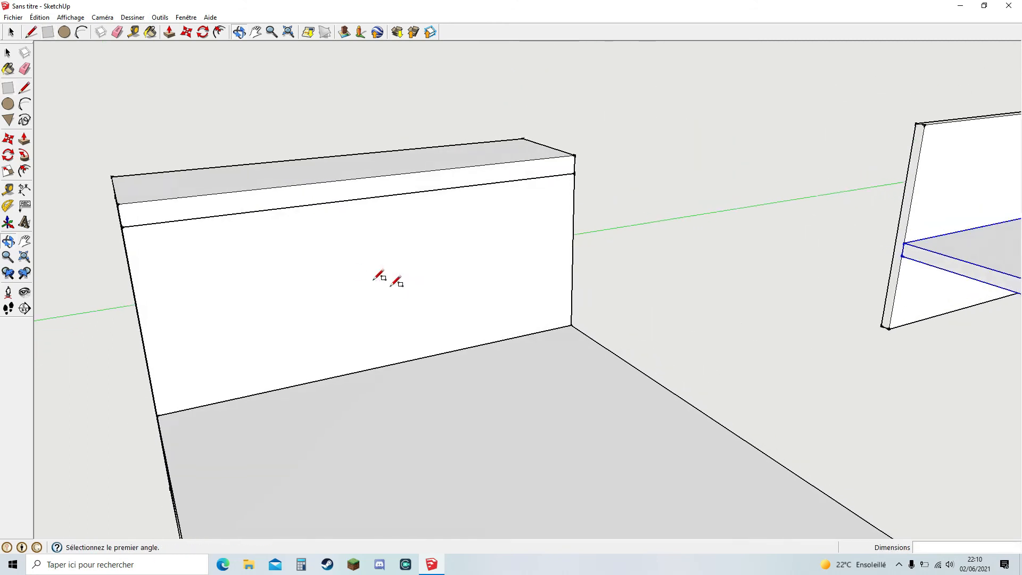
scroll(379, 263, down, 3)
scroll(379, 262, down, 2)
click(256, 32)
drag(405, 254, 531, 226)
middle_drag(604, 292, 540, 307)
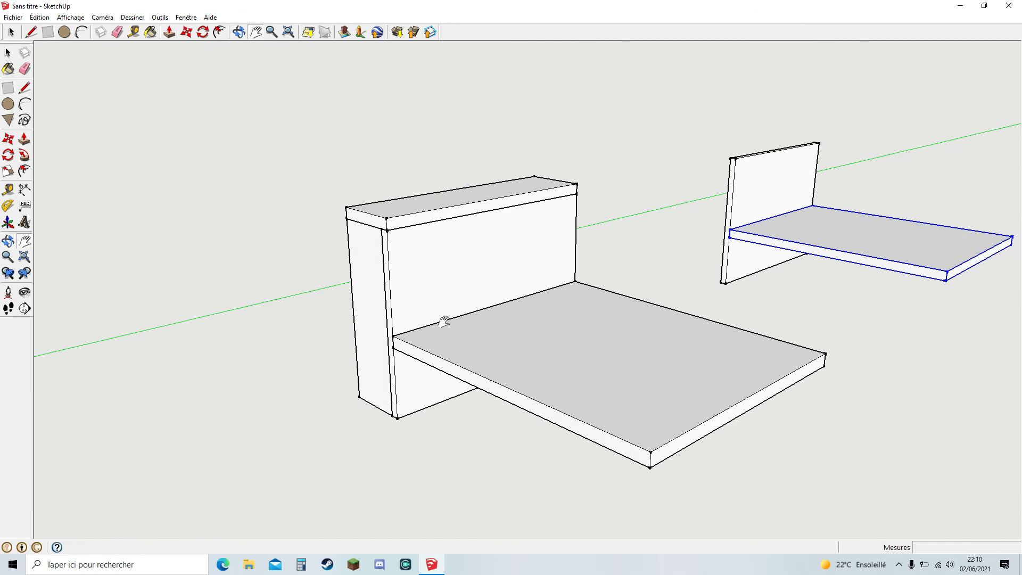
middle_drag(377, 212, 274, 296)
Step: Draw three rectangles in a row on the top board, the first about 142 × 88 mm and the second about 183 × 157 mm
key(r)
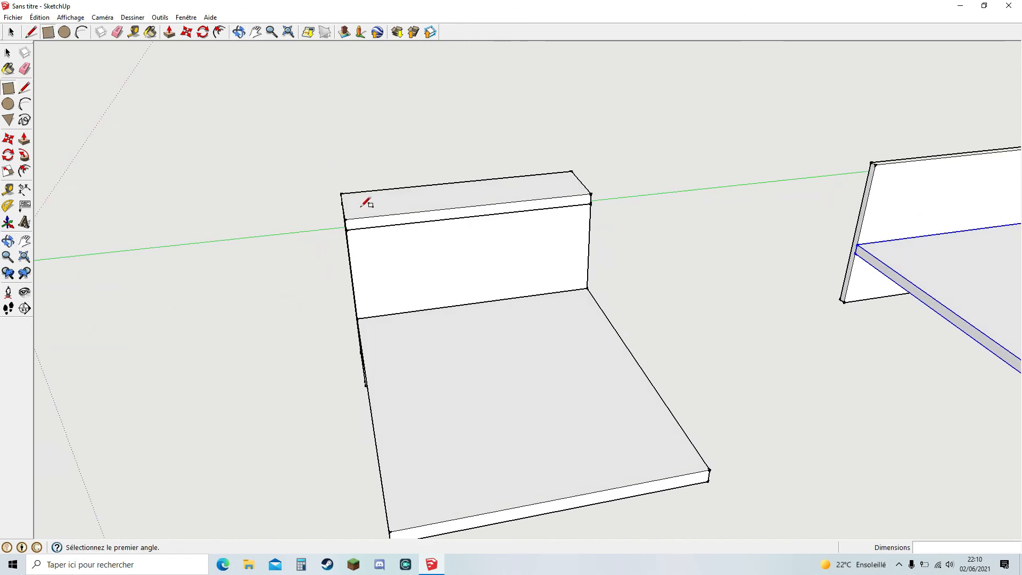
click(355, 196)
click(375, 209)
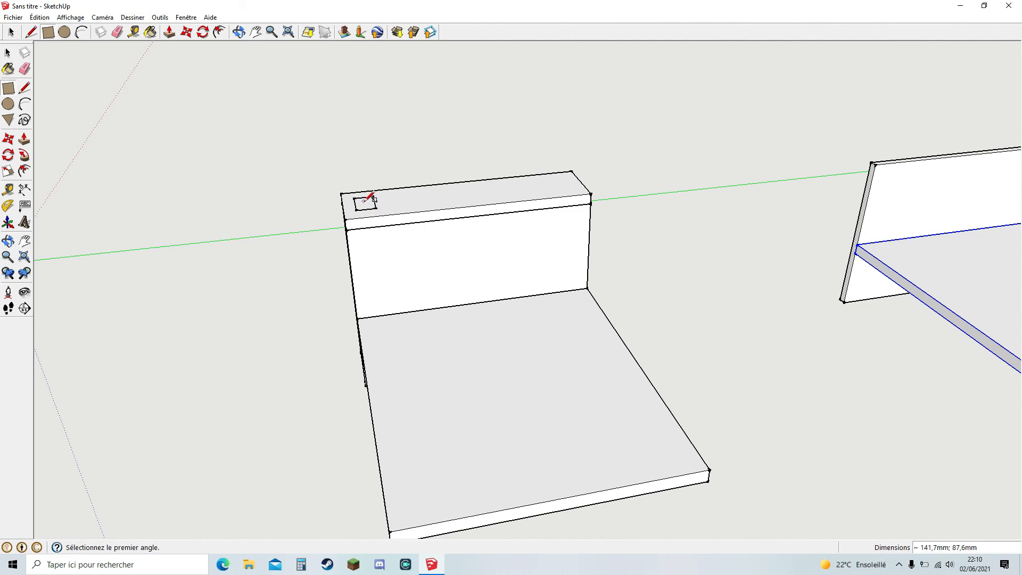
click(384, 194)
click(424, 207)
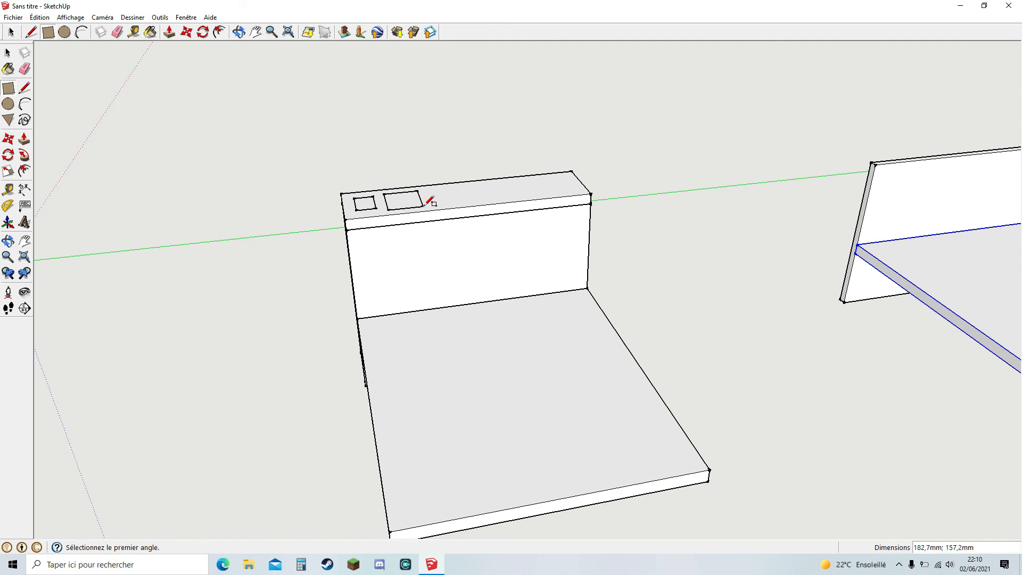
click(427, 193)
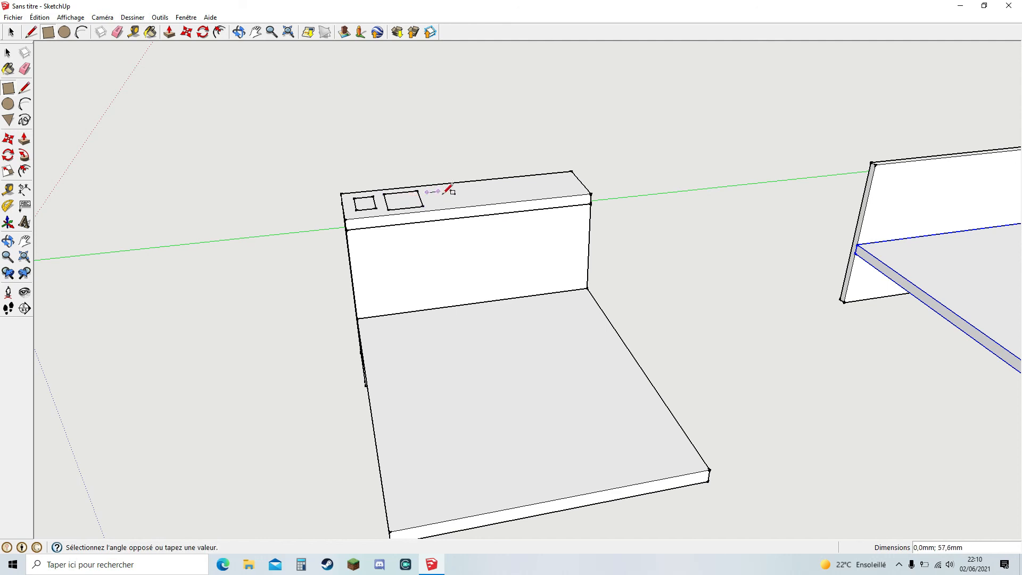
click(447, 203)
Step: Continue the row on the top board with four more rectangles, the last about 161 × 100 mm near its far end
click(477, 186)
click(486, 199)
click(491, 183)
click(515, 193)
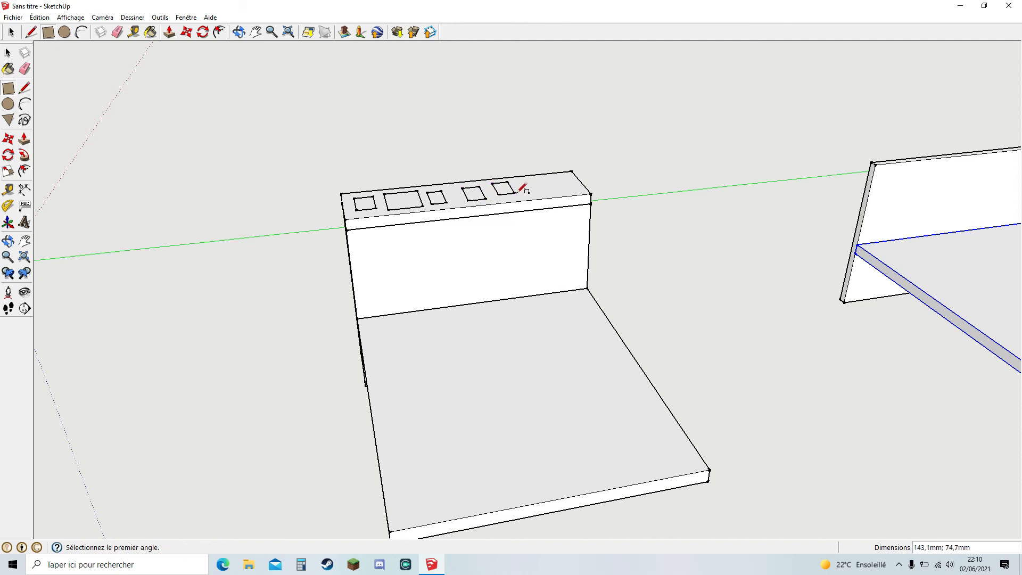
click(522, 182)
click(536, 187)
click(548, 178)
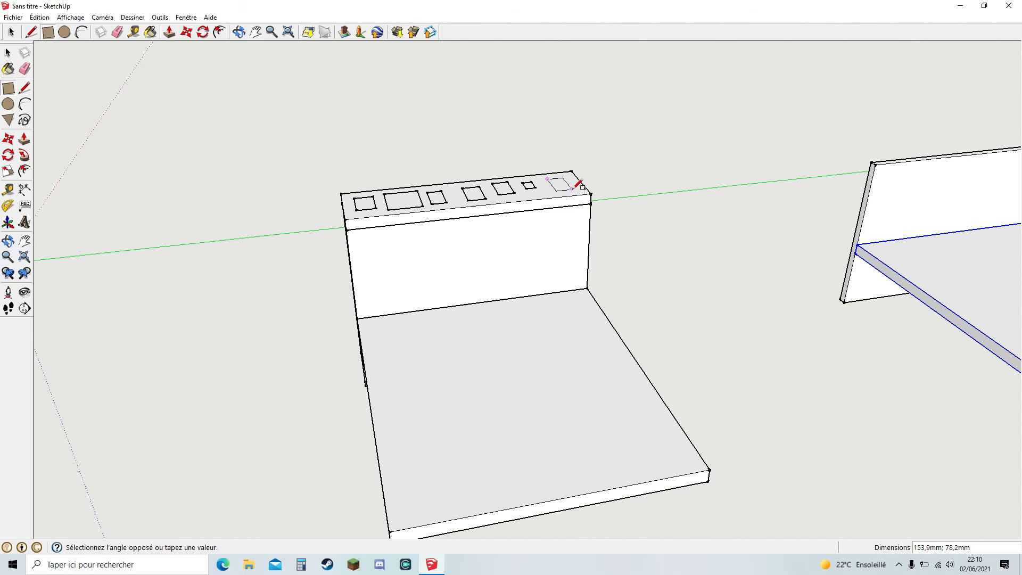
click(577, 186)
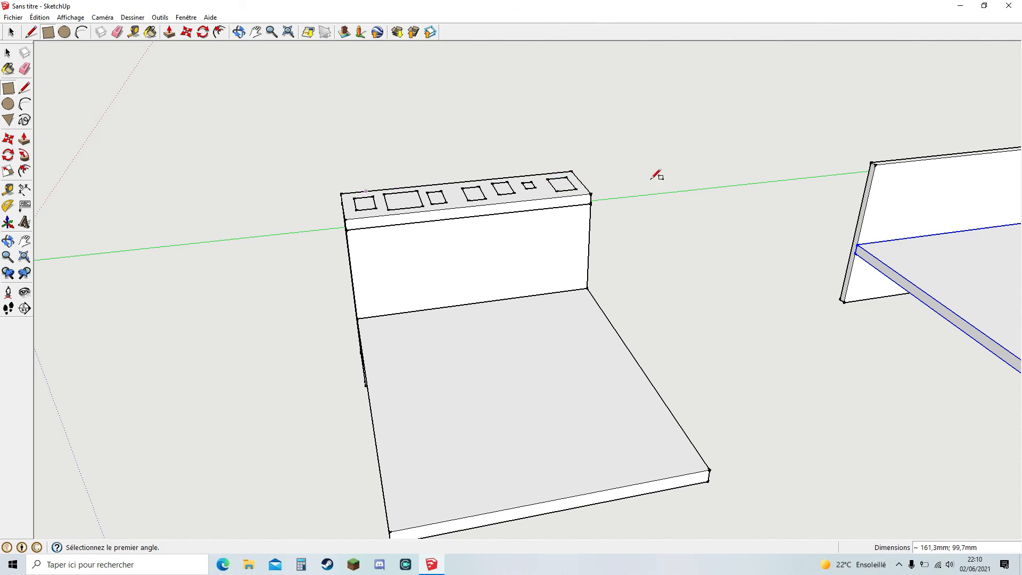
Step: Erase the second rectangle on the top board and one edge of the first rectangle
middle_drag(326, 278, 422, 266)
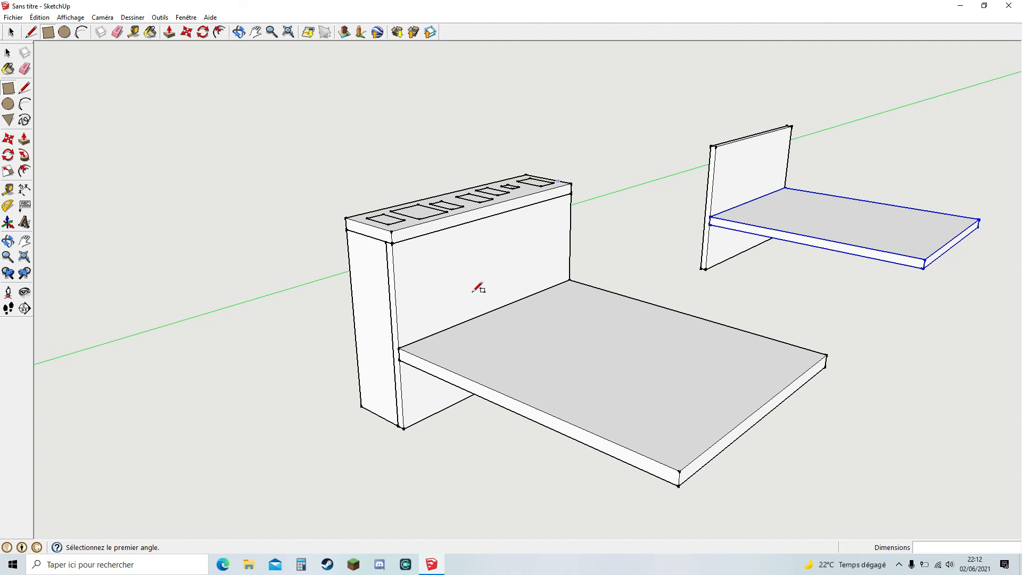
click(239, 32)
mouse_move(447, 325)
mouse_down()
mouse_move(461, 336)
mouse_move(618, 337)
mouse_move(538, 349)
mouse_move(636, 368)
mouse_move(472, 365)
mouse_up()
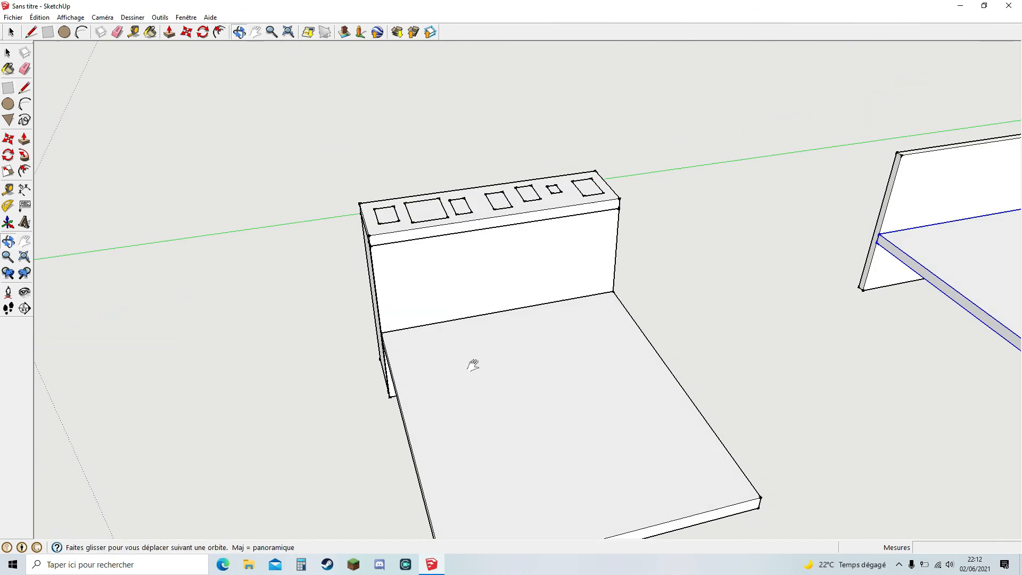
click(117, 31)
mouse_move(395, 219)
mouse_down()
mouse_move(432, 195)
mouse_move(449, 205)
mouse_up()
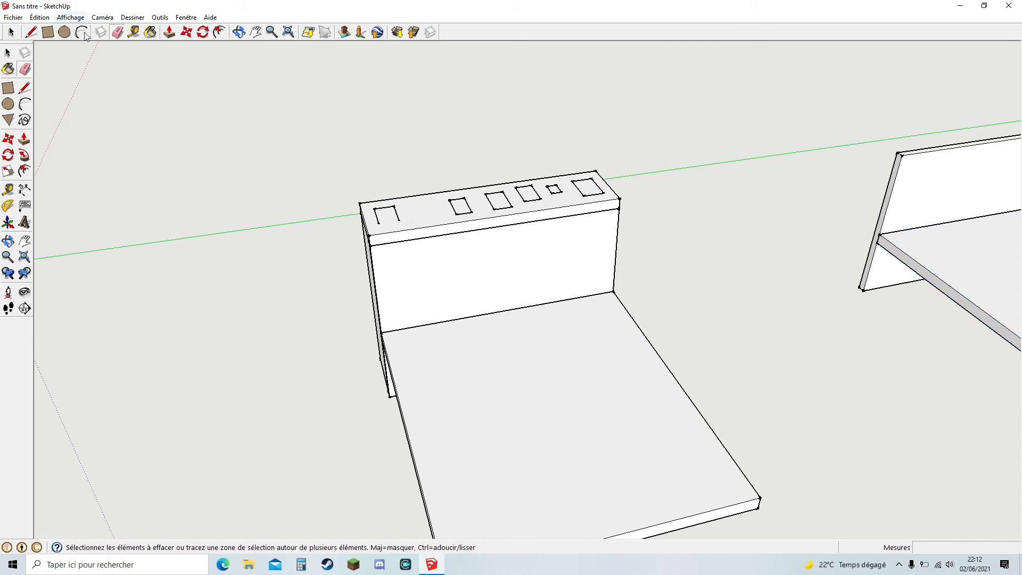
Step: Undo the erasures and the drawing of all seven rectangles on the top board
click(70, 17)
click(66, 29)
click(39, 17)
click(142, 4)
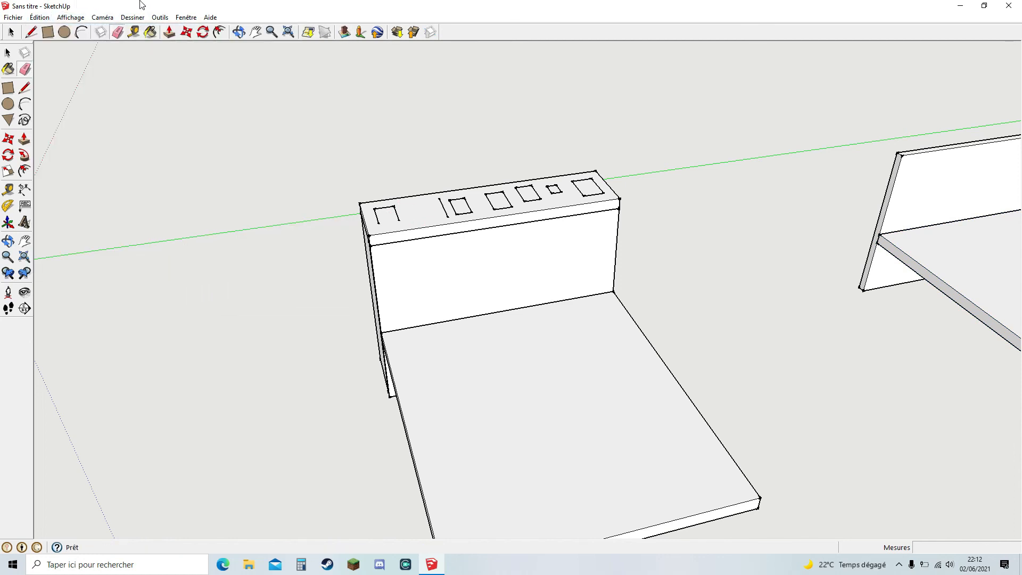
key(ctrl+z)
key(ctrl+z)
key(ctrl+z)
key(ctrl+z)
key(ctrl+z)
key(ctrl+z)
key(ctrl+z)
key(ctrl+z)
key(ctrl+z)
key(ctrl+z)
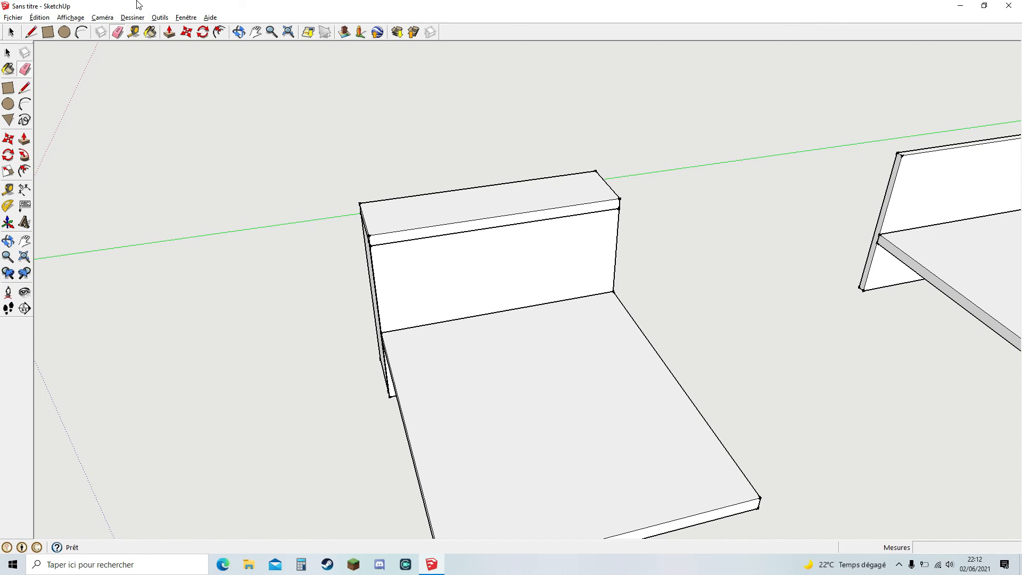
click(239, 32)
mouse_move(349, 280)
mouse_down()
mouse_move(516, 283)
mouse_move(390, 289)
mouse_up()
drag(549, 387, 513, 371)
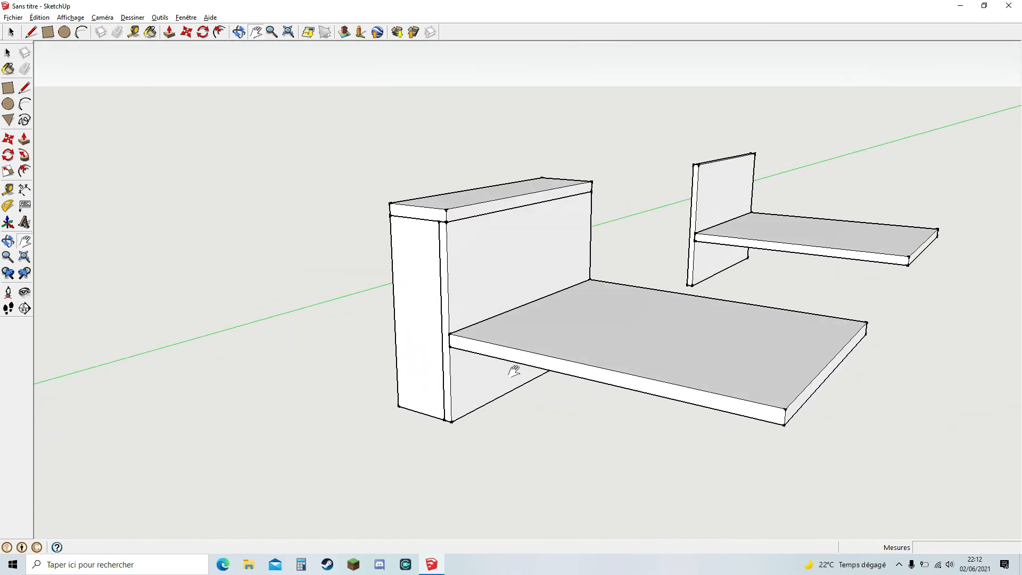